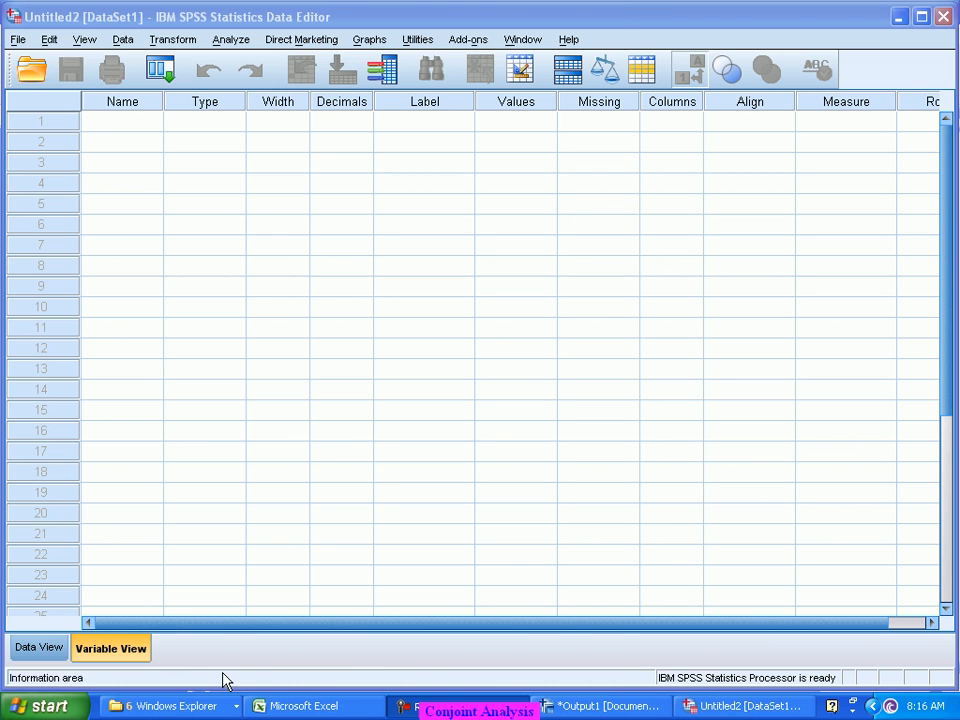
Switch to Microsoft Excel and create a new blank workbook.
click(325, 707)
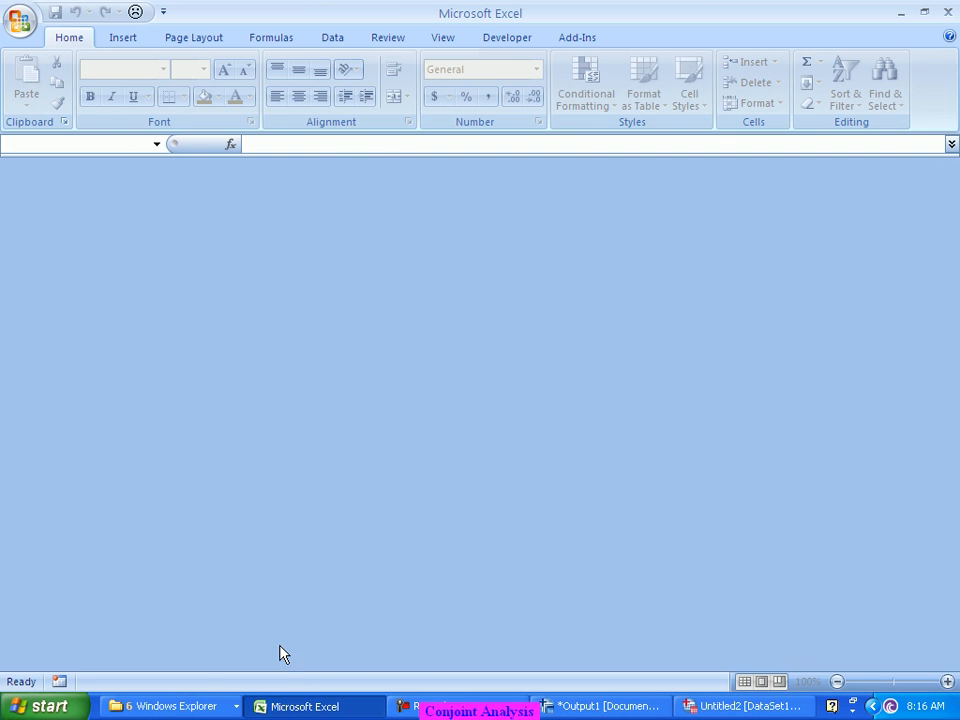
click(20, 20)
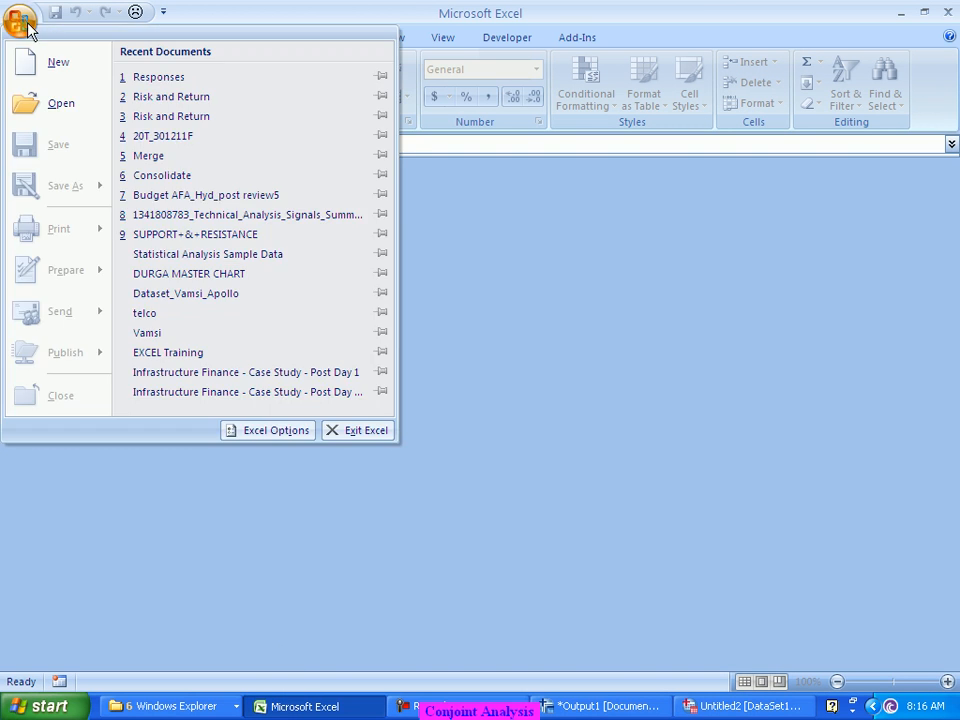
click(52, 58)
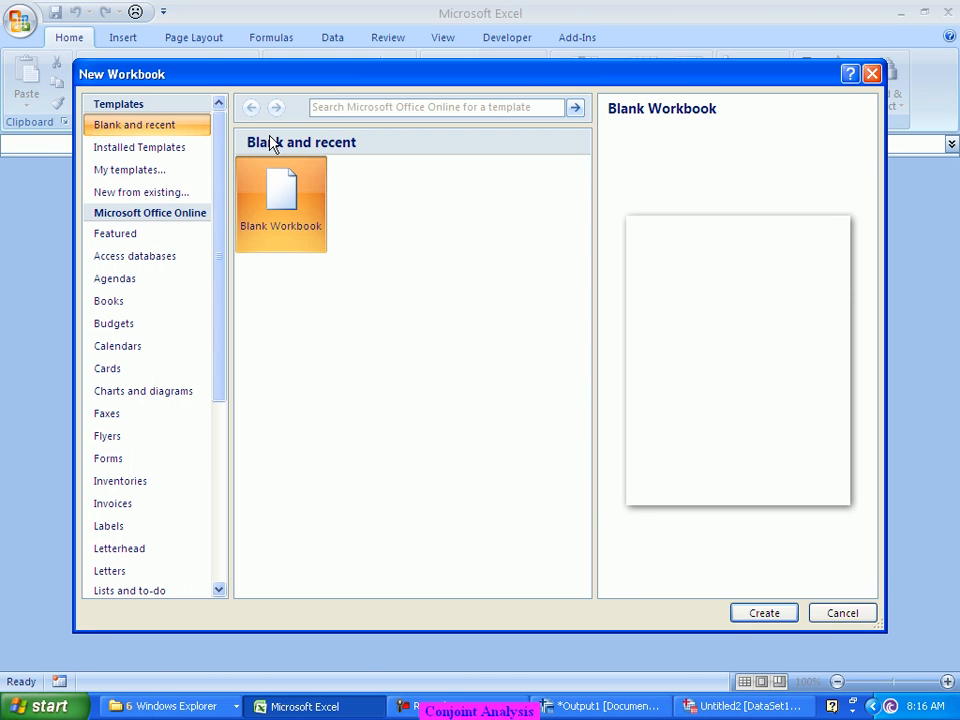
key(Return)
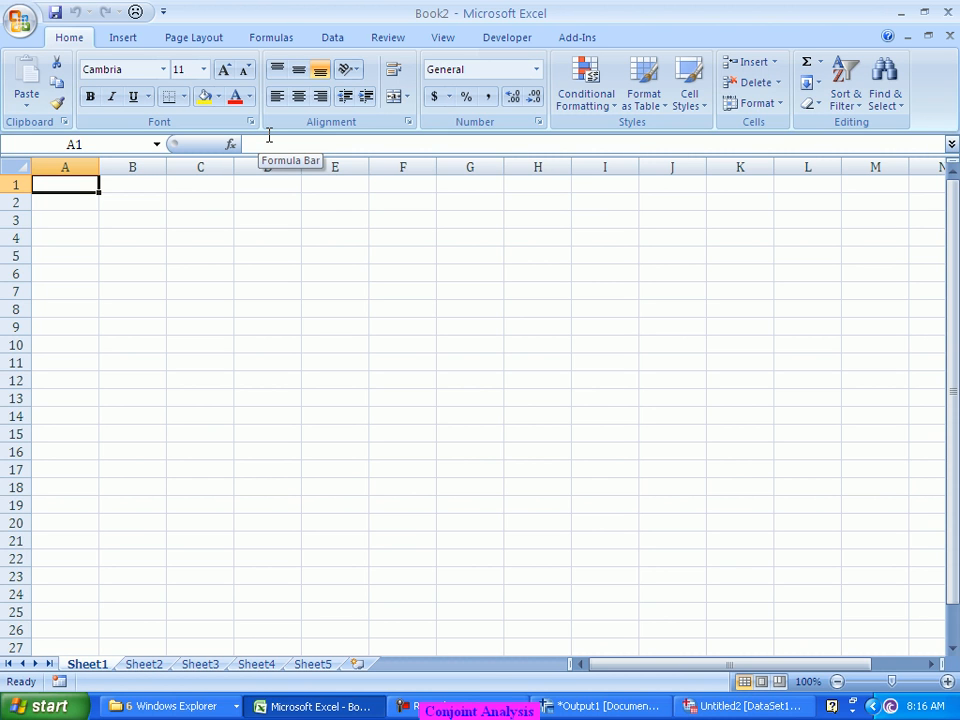
Fill column A from A1 with the heading OS and the levels Android, Windows and Symbian.
text(OS)
key(Return)
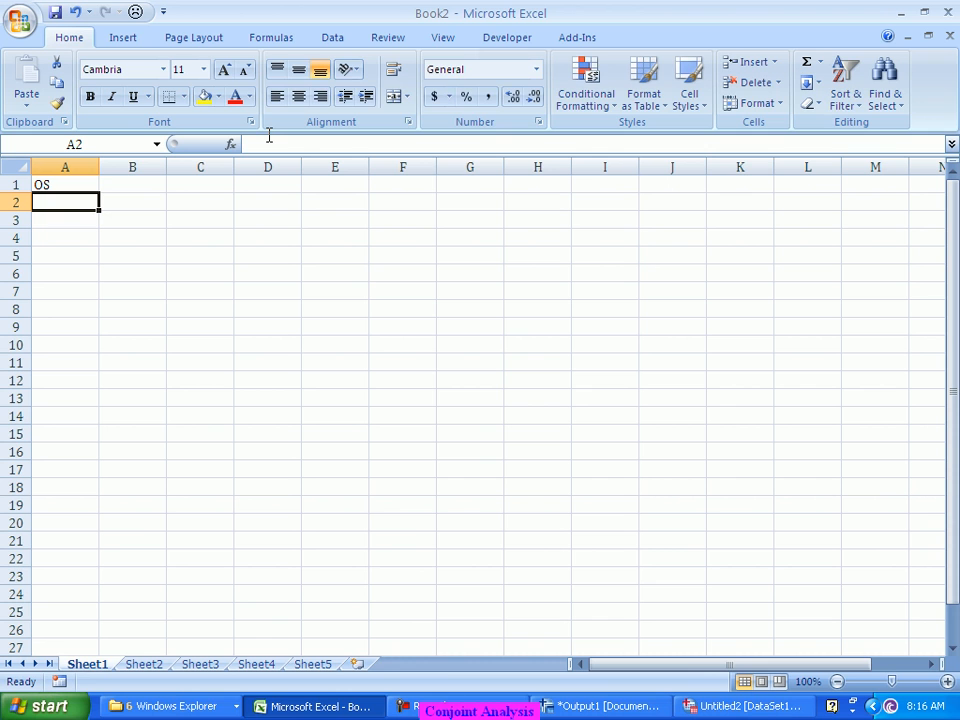
text(Android)
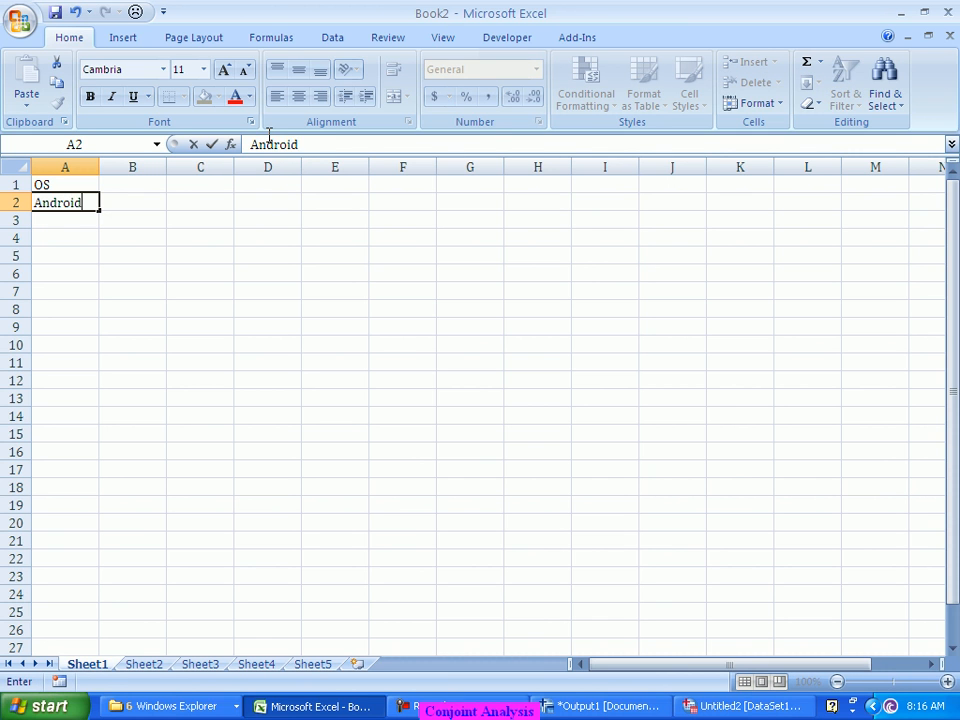
key(Return)
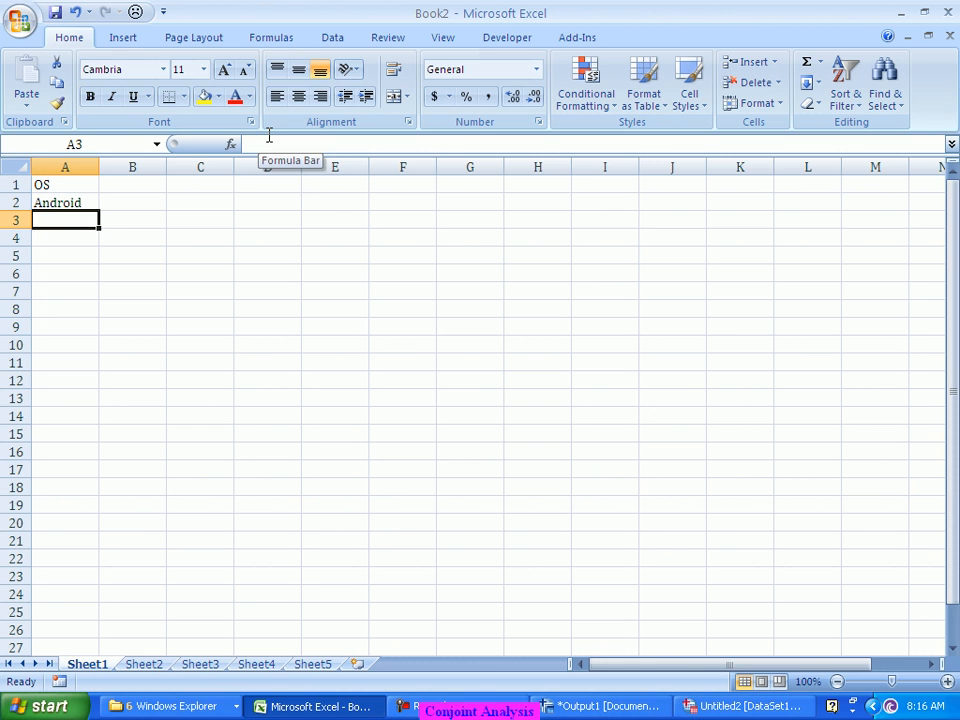
text(Win)
text(dows)
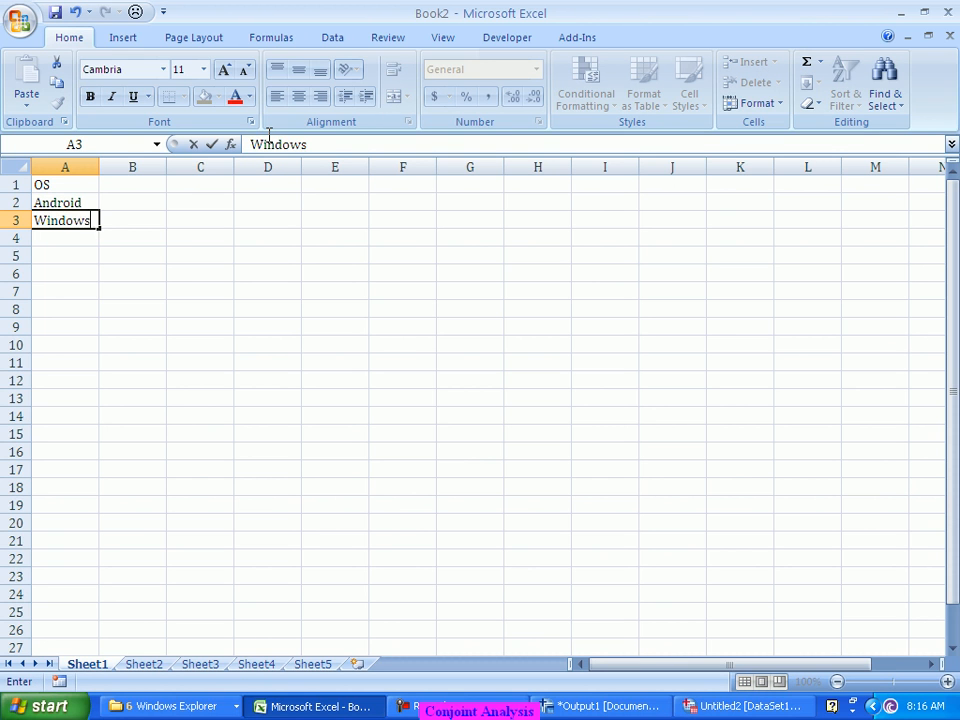
key(Return)
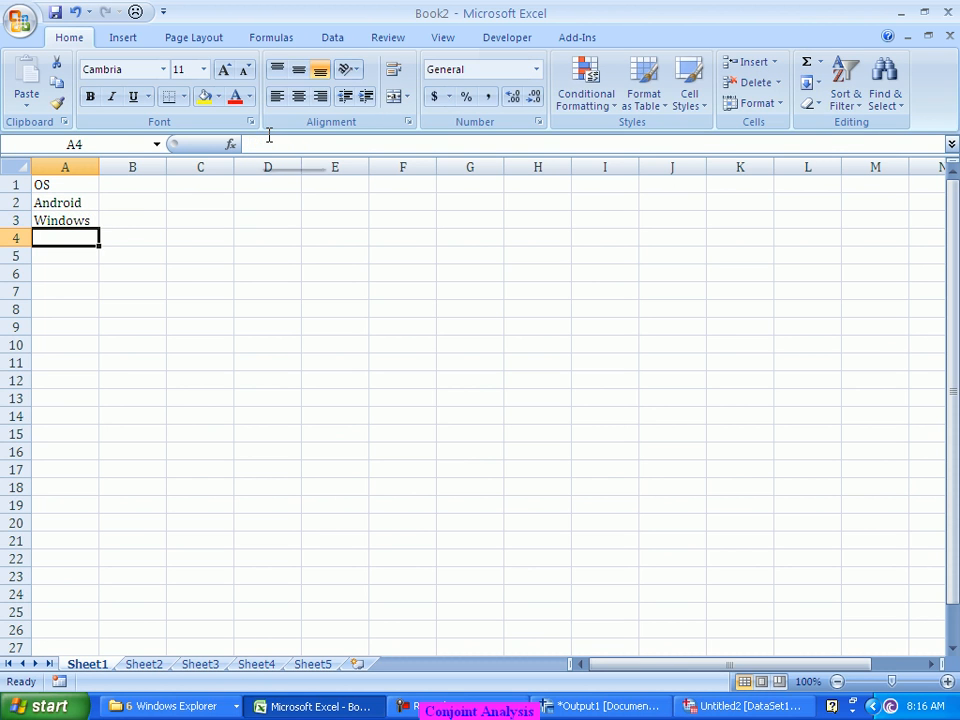
text(Symbian)
key(ctrl+Return)
Fill column B from B1 with the heading 3G and the levels Yes and No.
key(ctrl+Home)
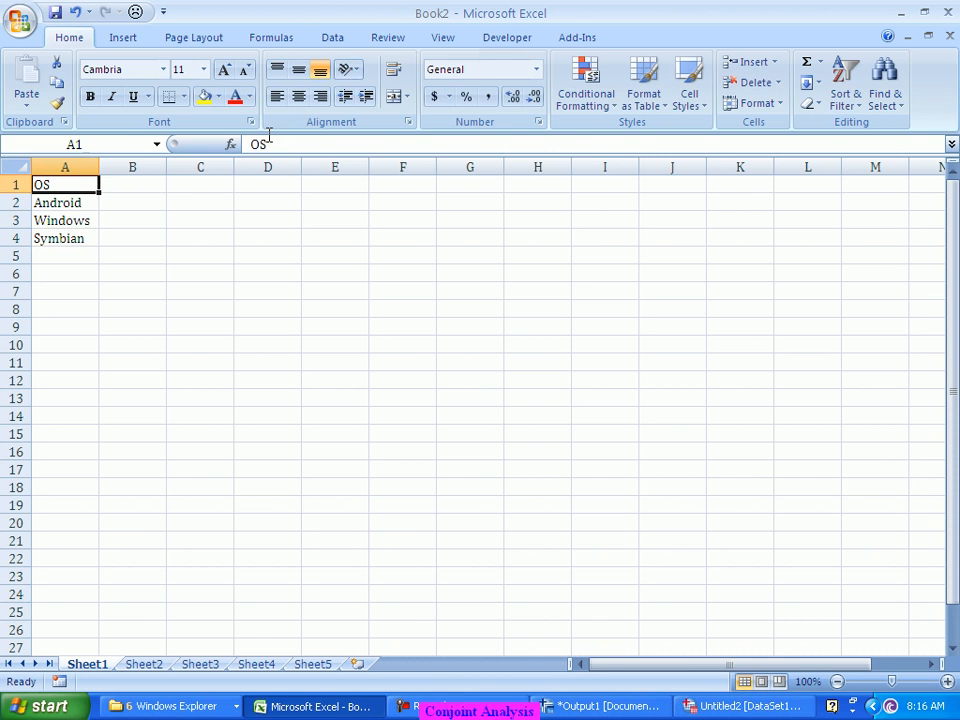
key(Right)
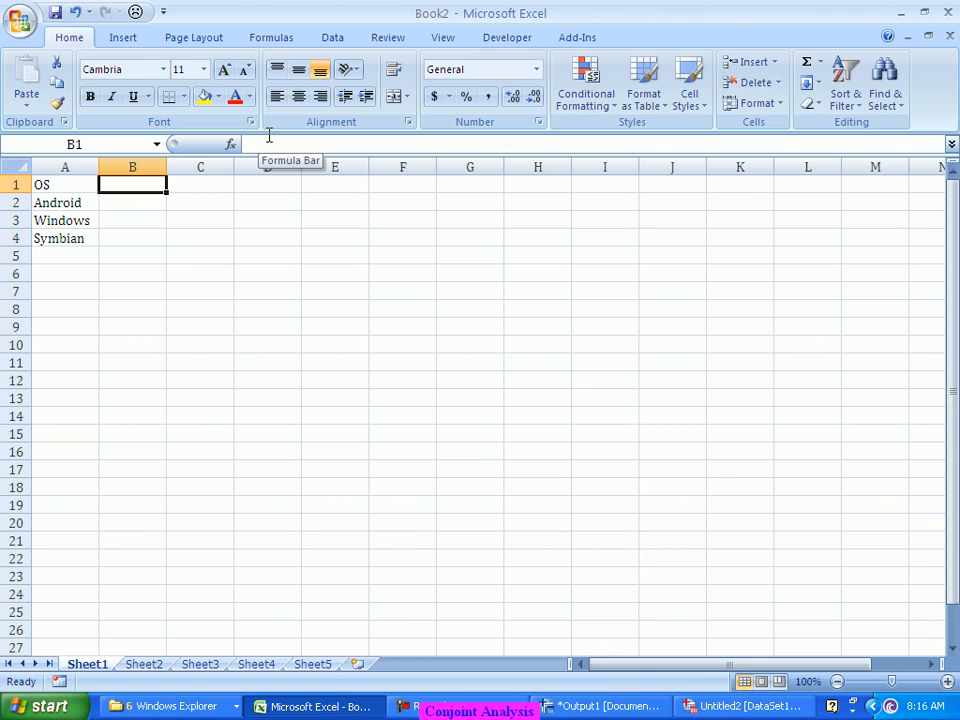
text(3G)
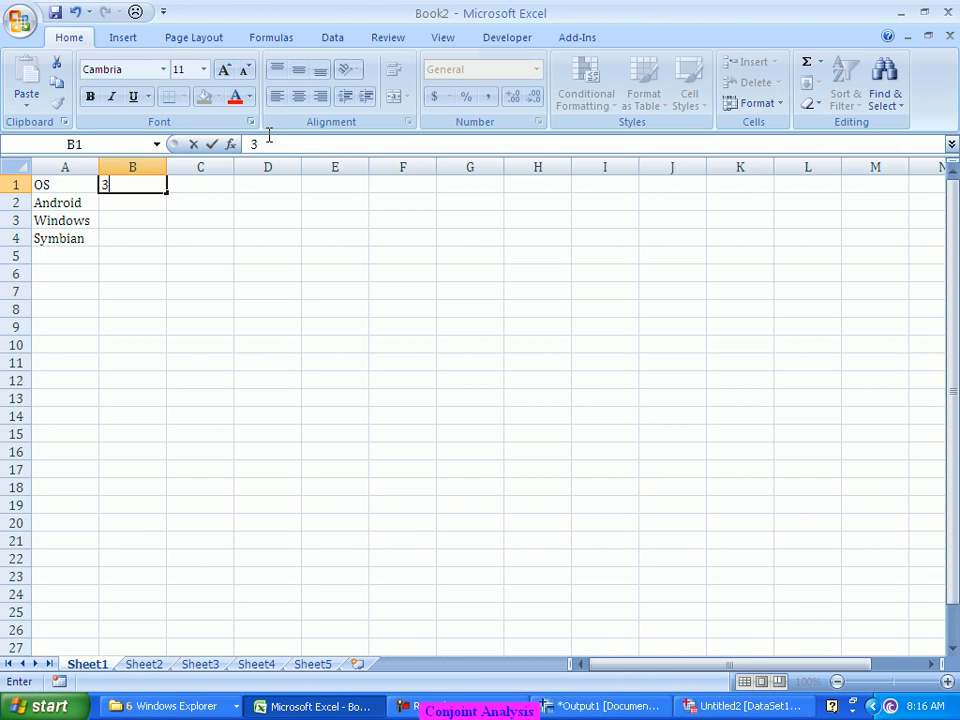
key(Return)
text(Yes)
key(Return)
text(No)
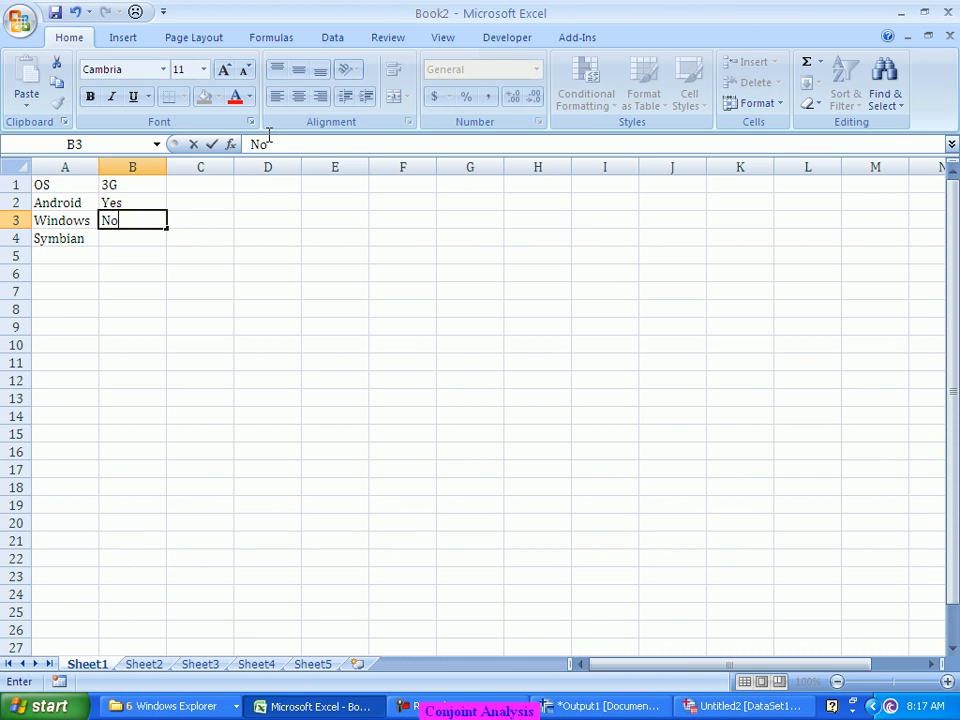
key(Up)
key(Up)
key(Right)
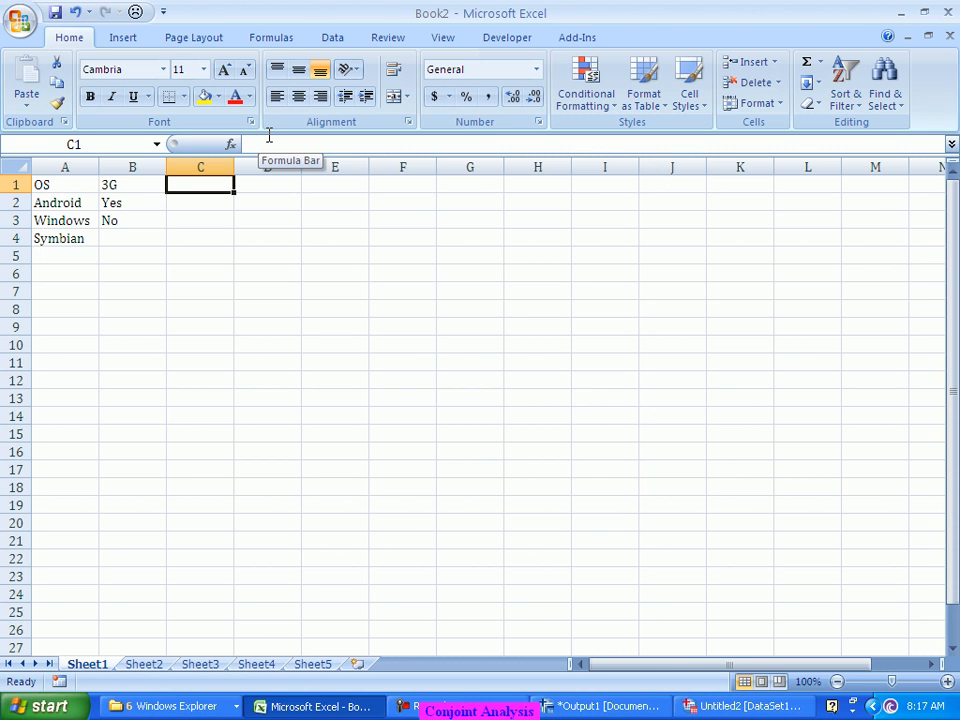
text(Price)
key(Return)
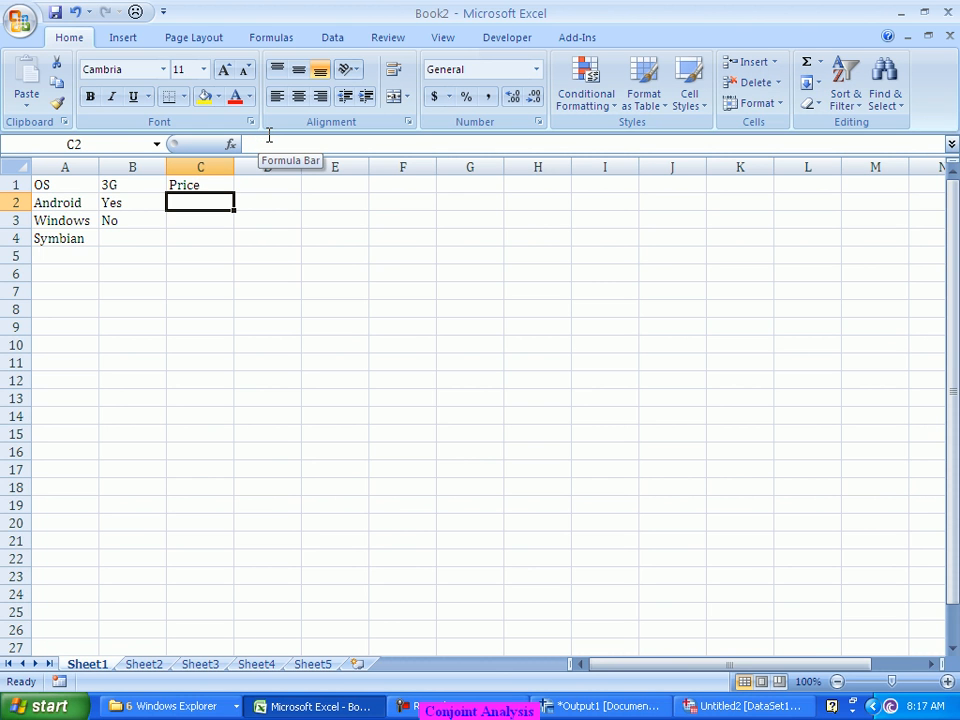
text(<)
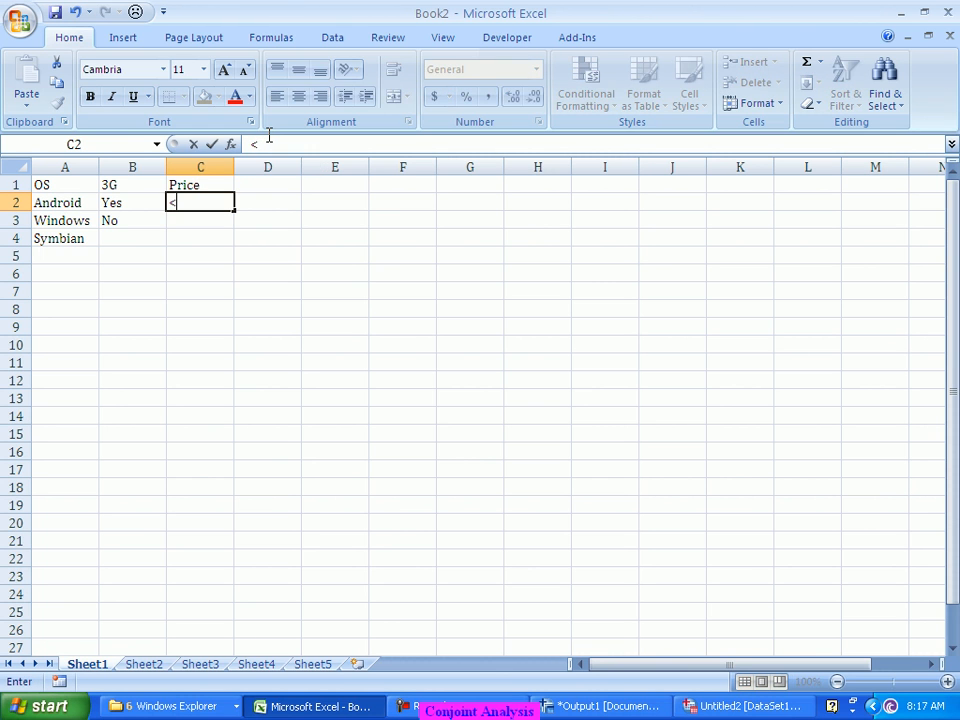
text(10000)
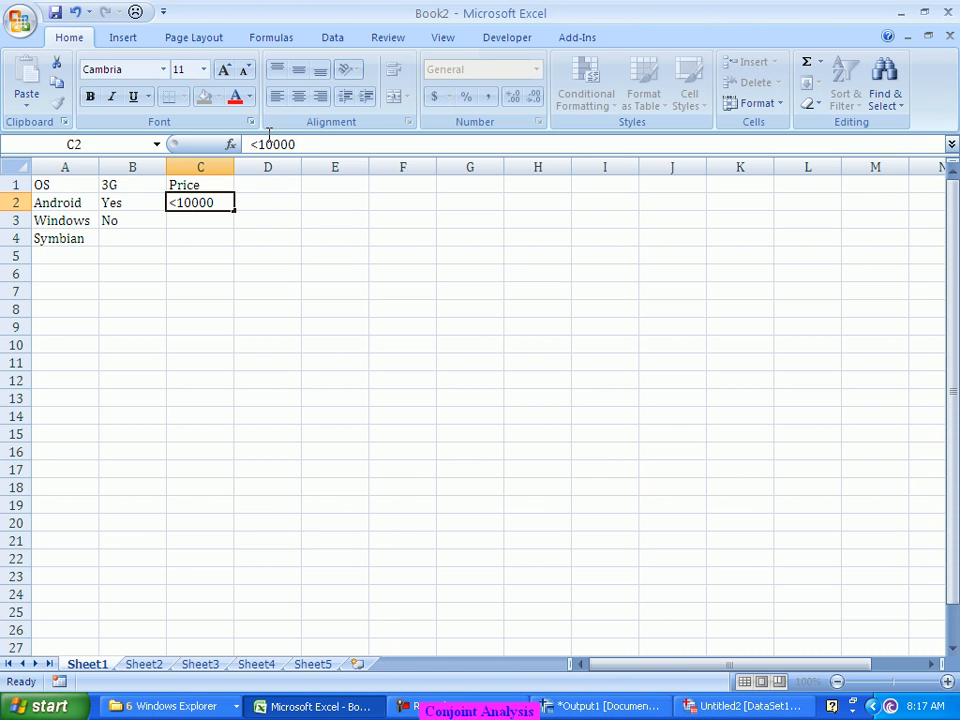
key(Return)
text(10000)
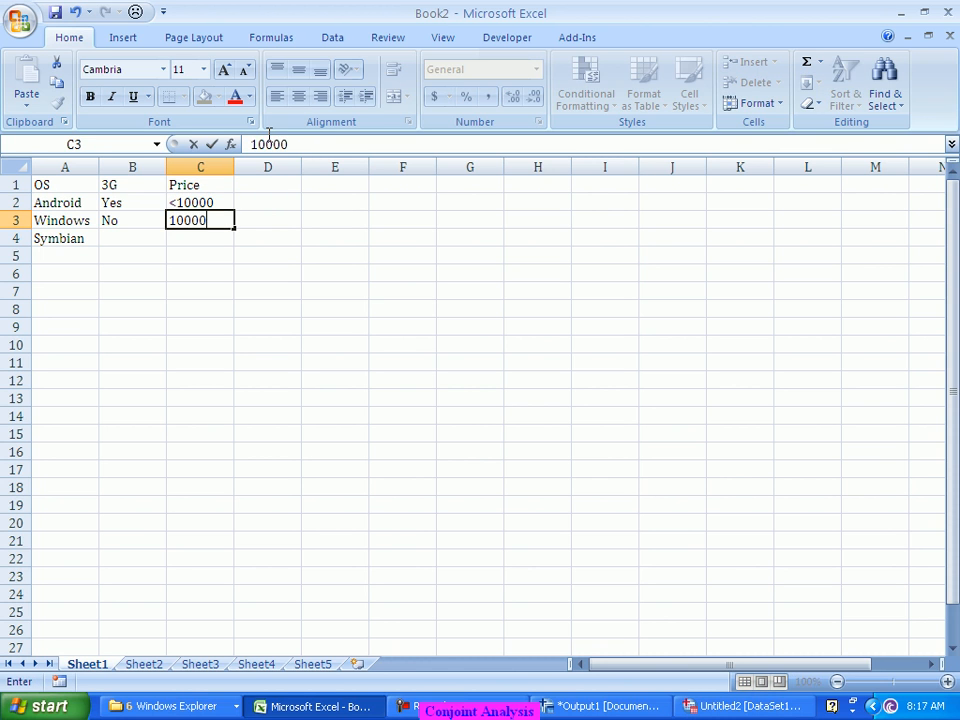
text(-20000)
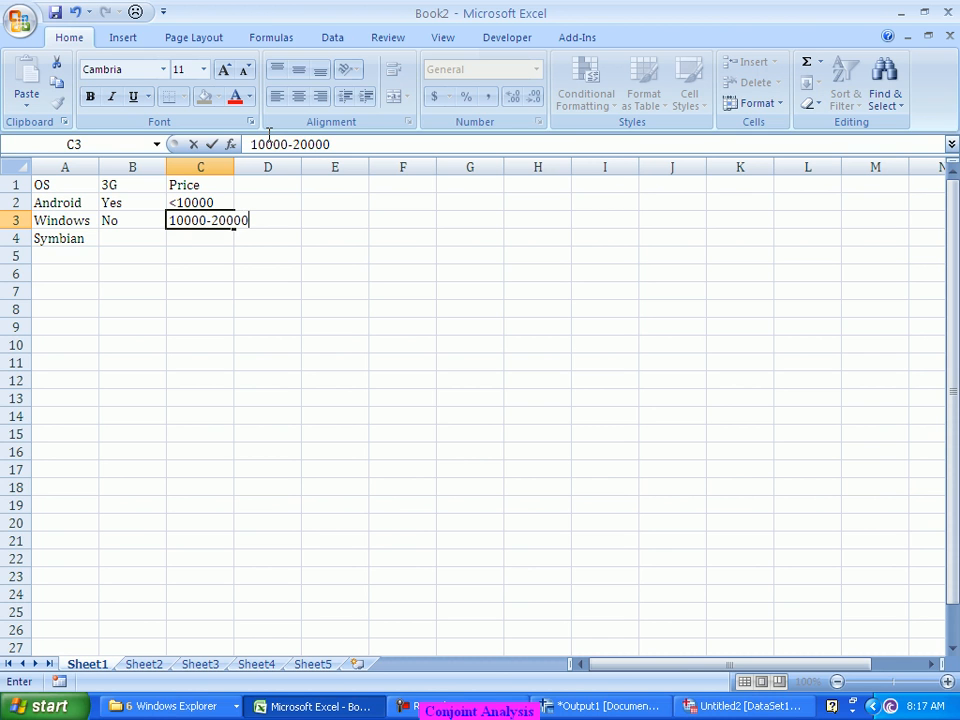
key(Return)
text(20000)
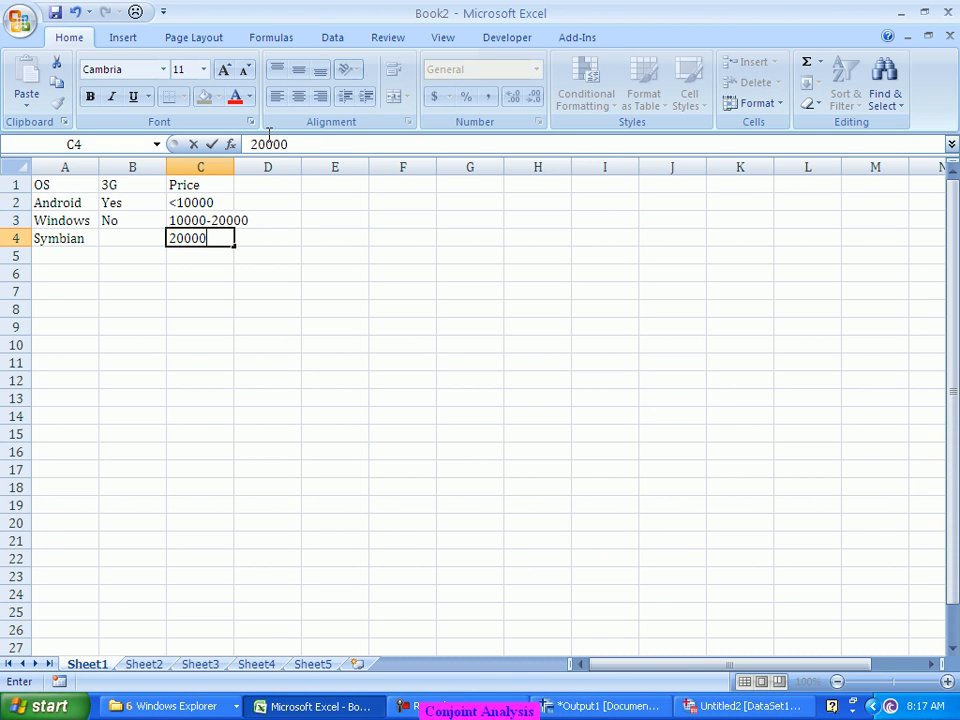
text(-30000)
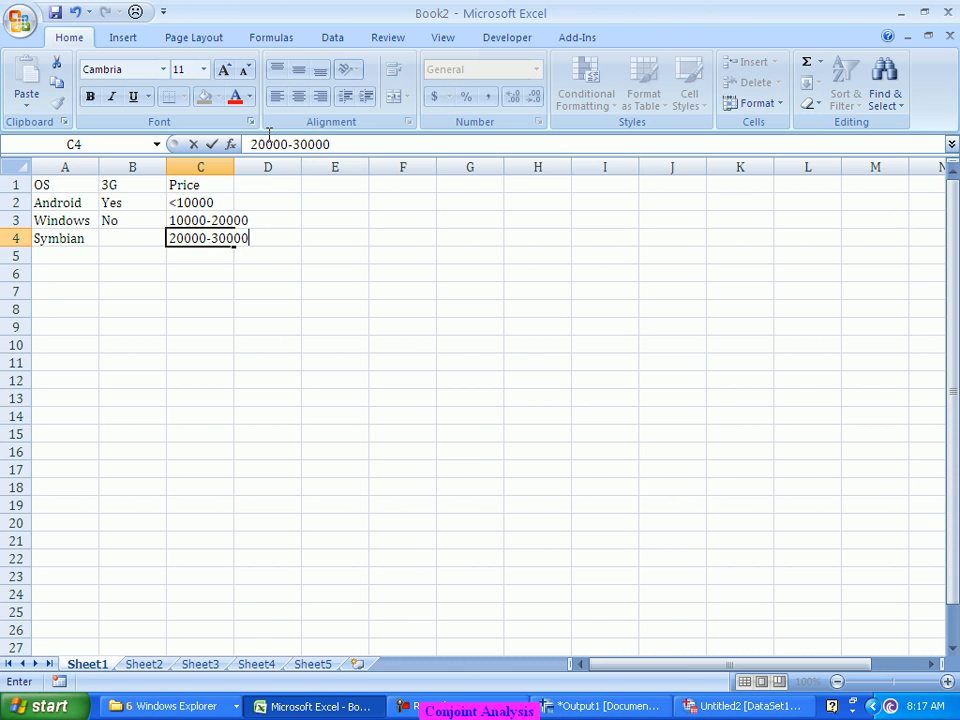
key(Return)
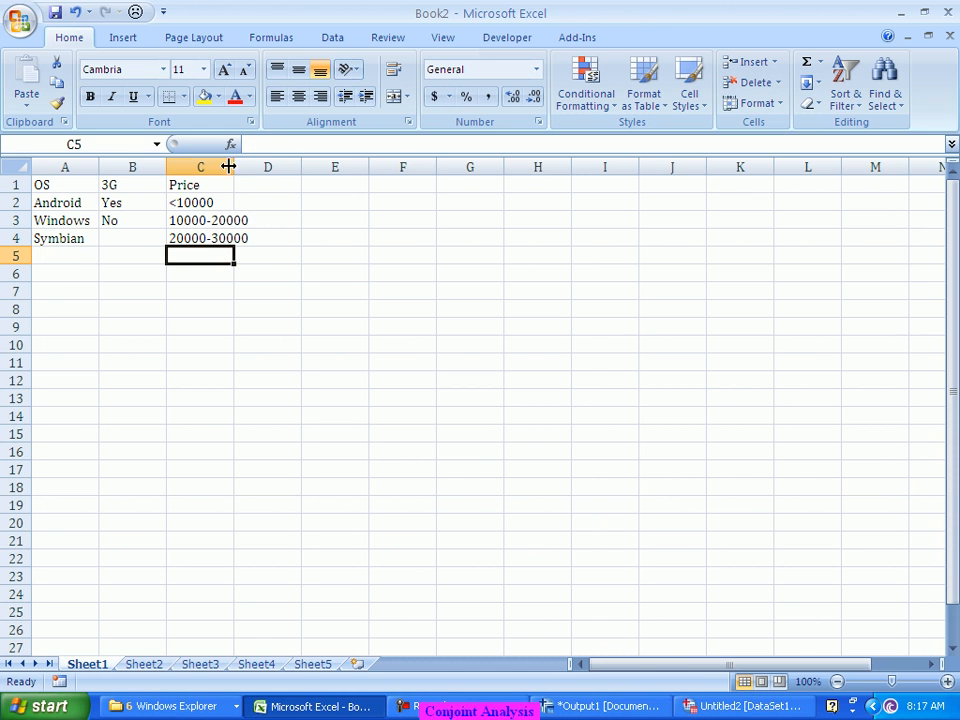
double_click(234, 169)
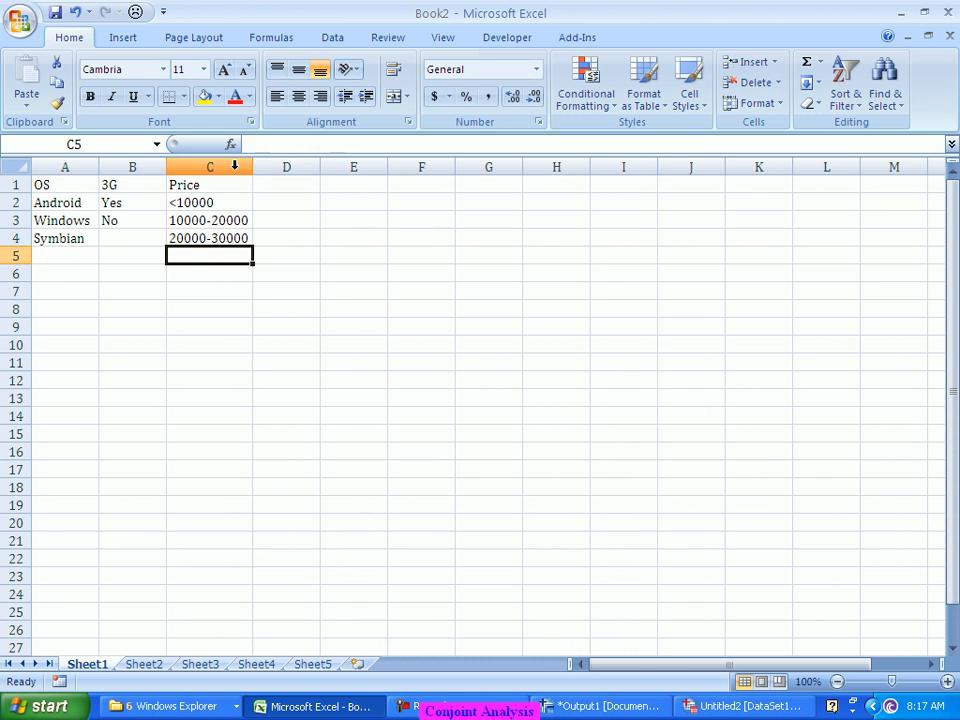
Fill column D from D1 with the heading camera and the levels <3MP, 3-8MP and >8MP.
click(298, 182)
text(camera)
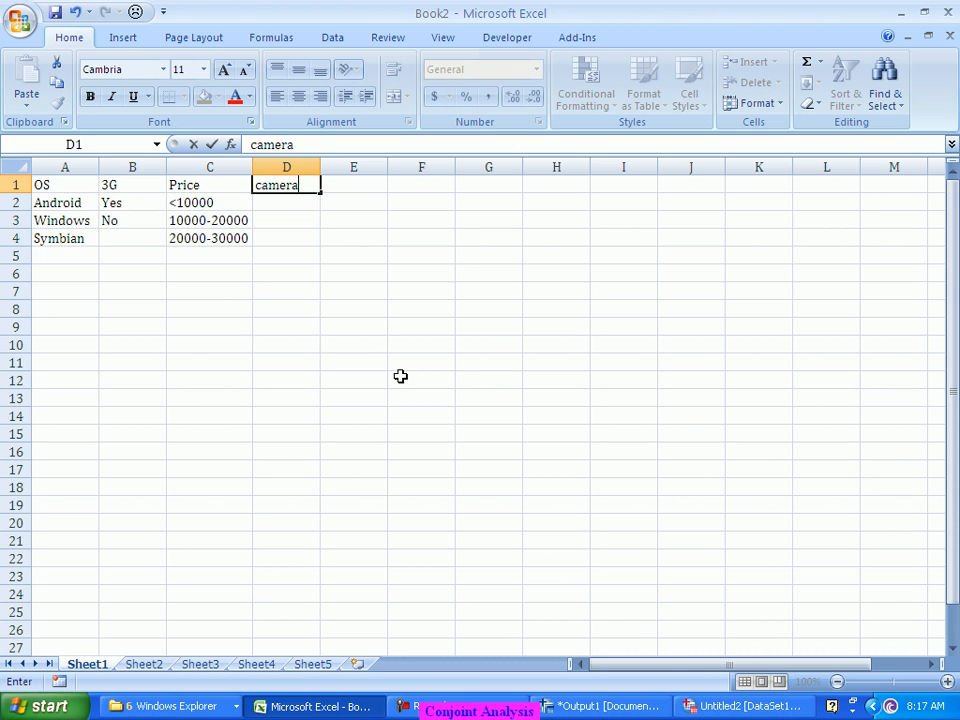
key(Return)
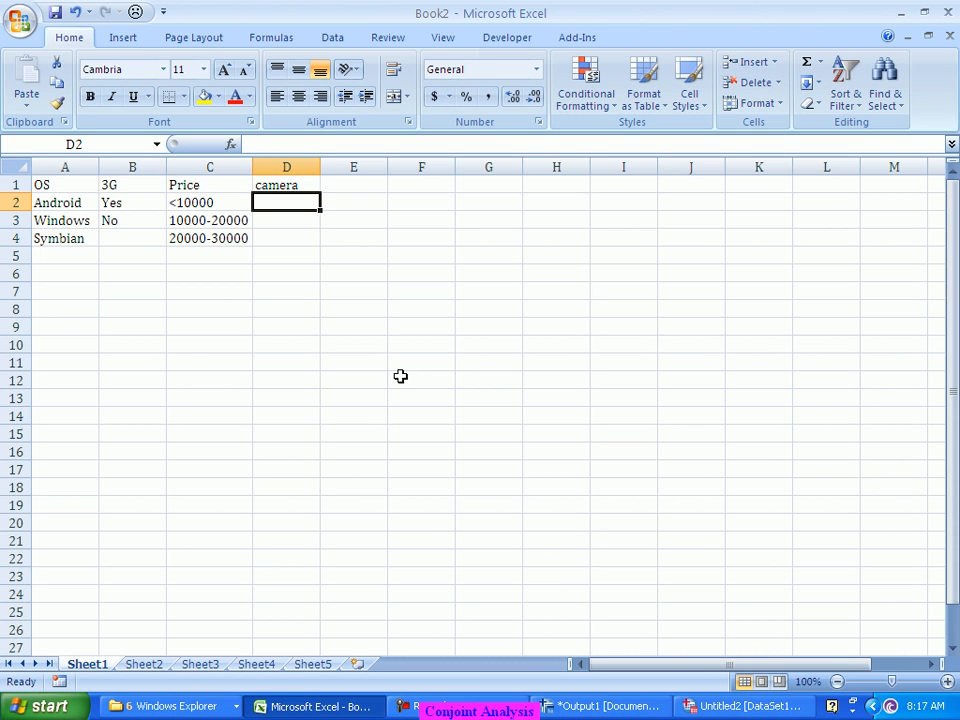
text(<3MP)
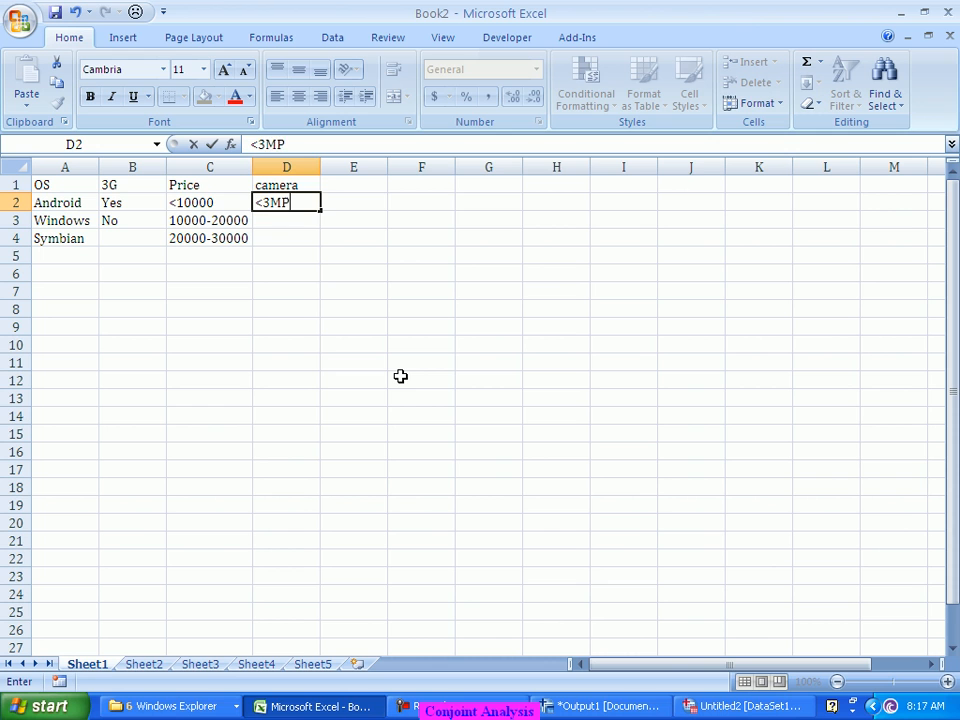
key(Return)
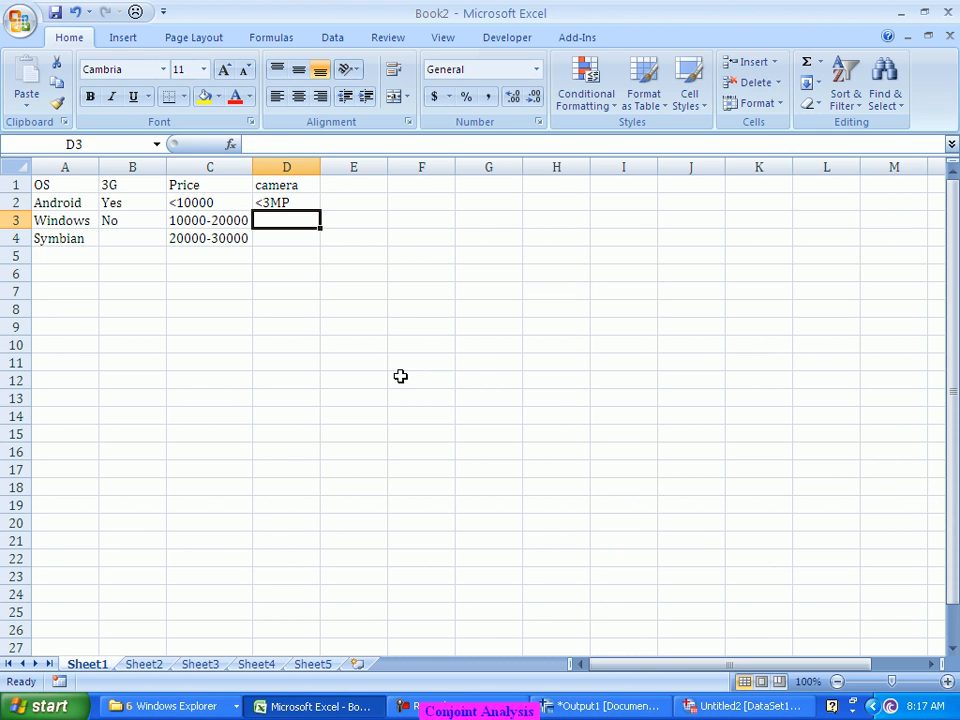
text(3-8)
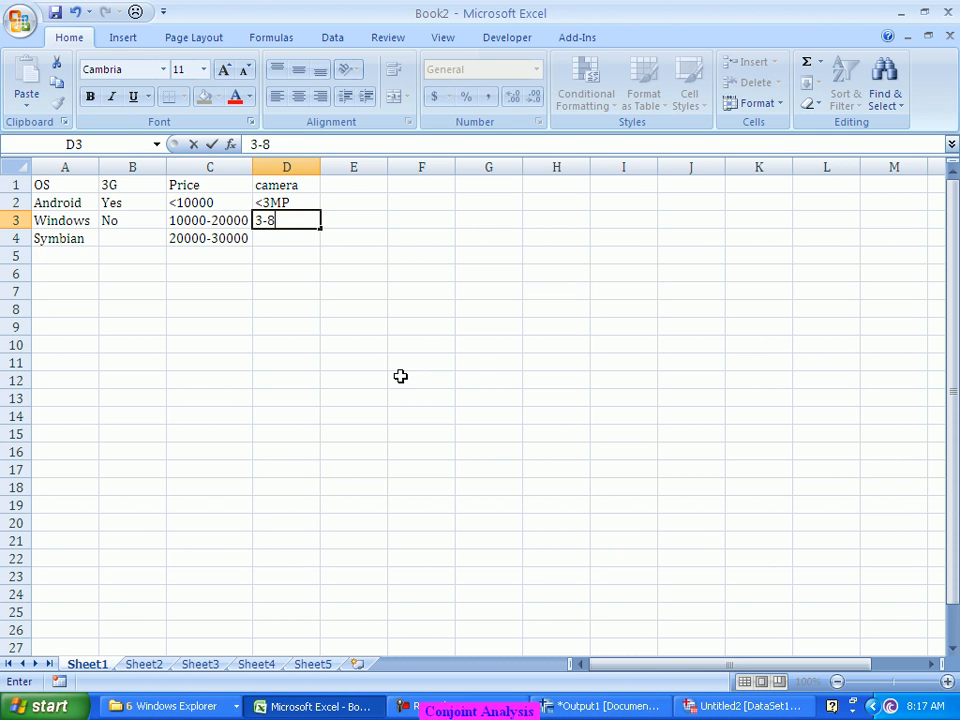
text(MP)
key(Return)
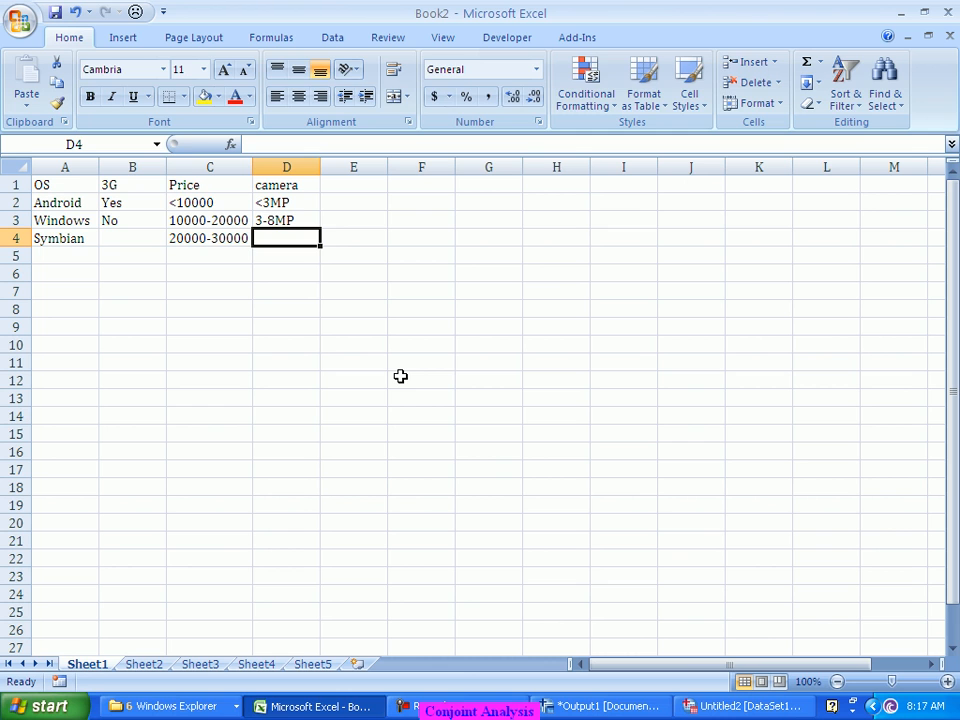
text(>8MP)
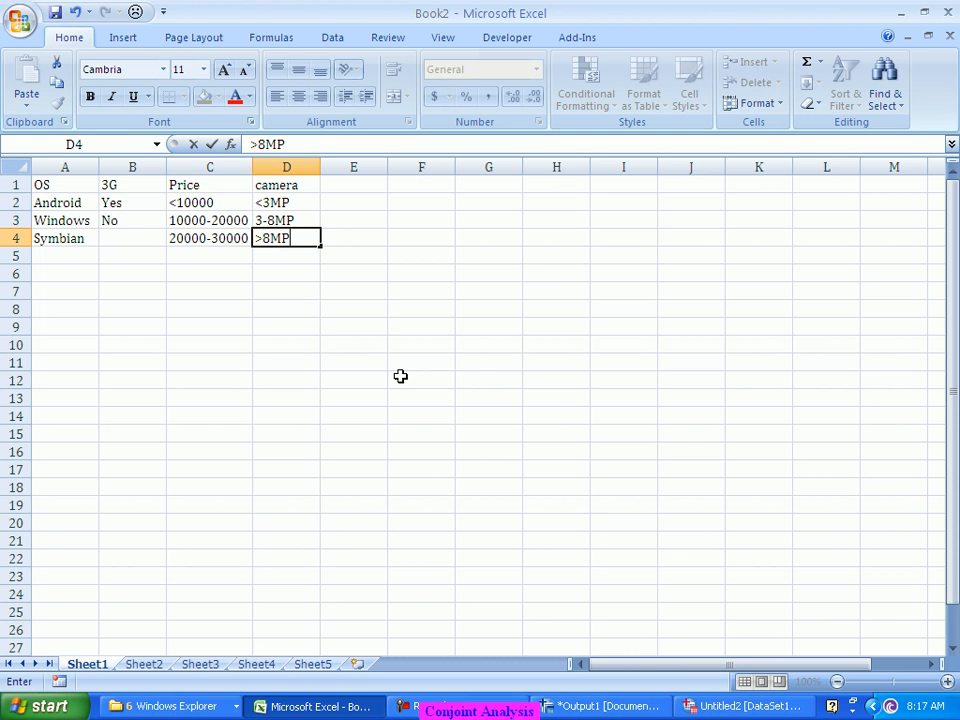
key(Return)
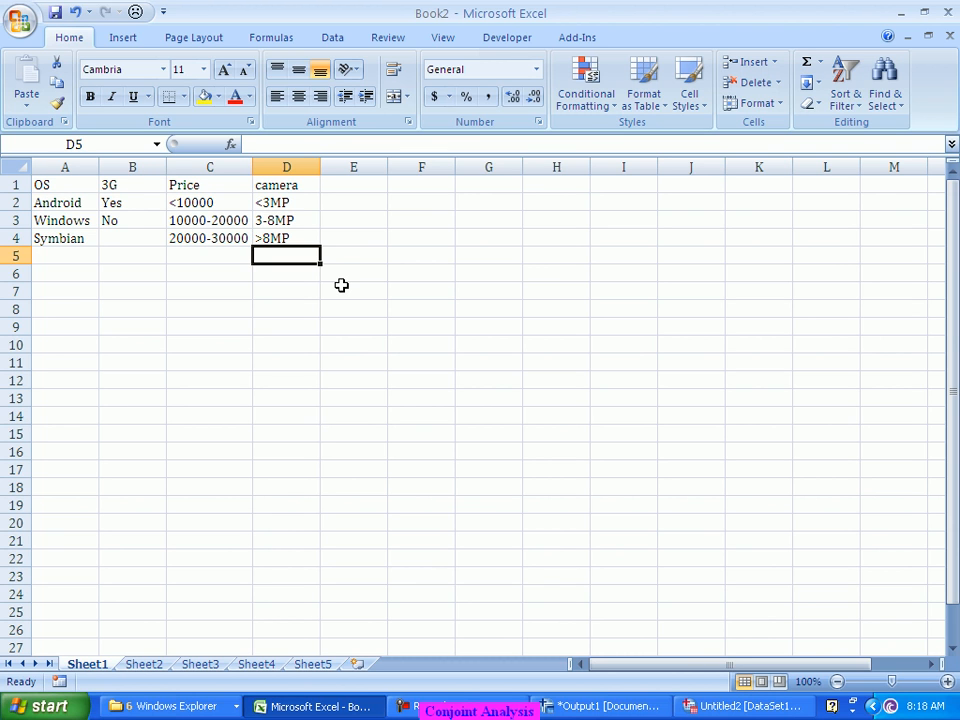
click(117, 205)
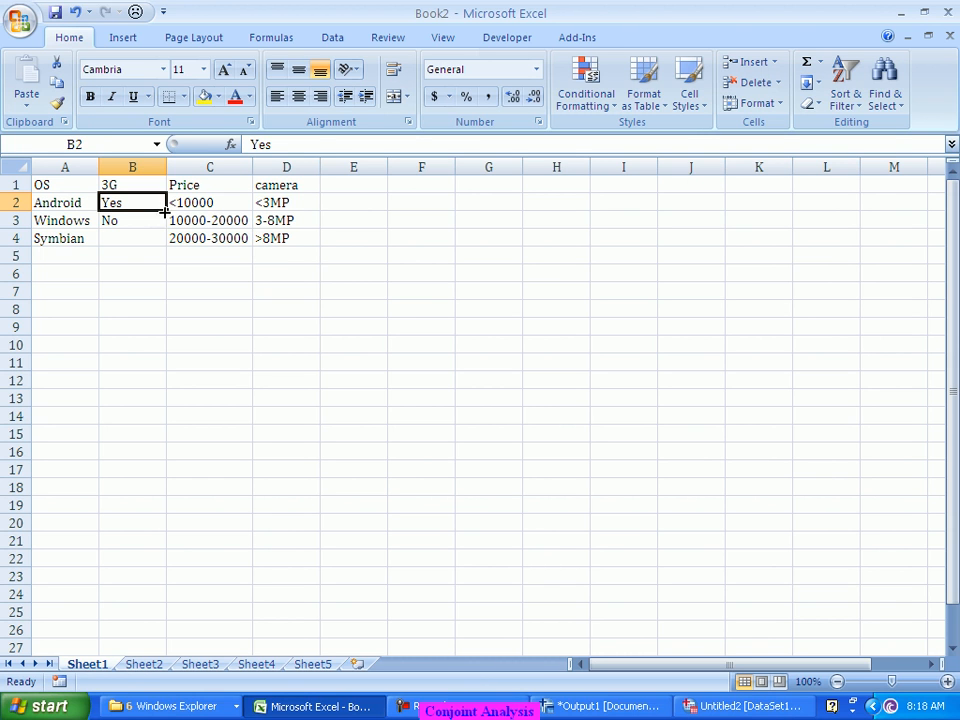
click(304, 245)
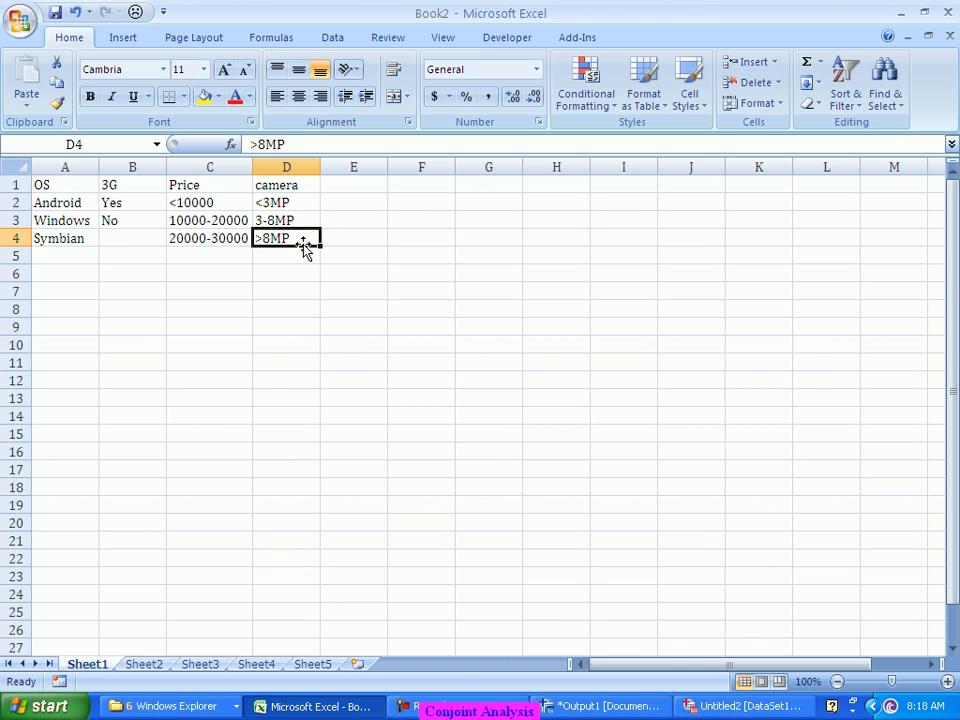
click(213, 203)
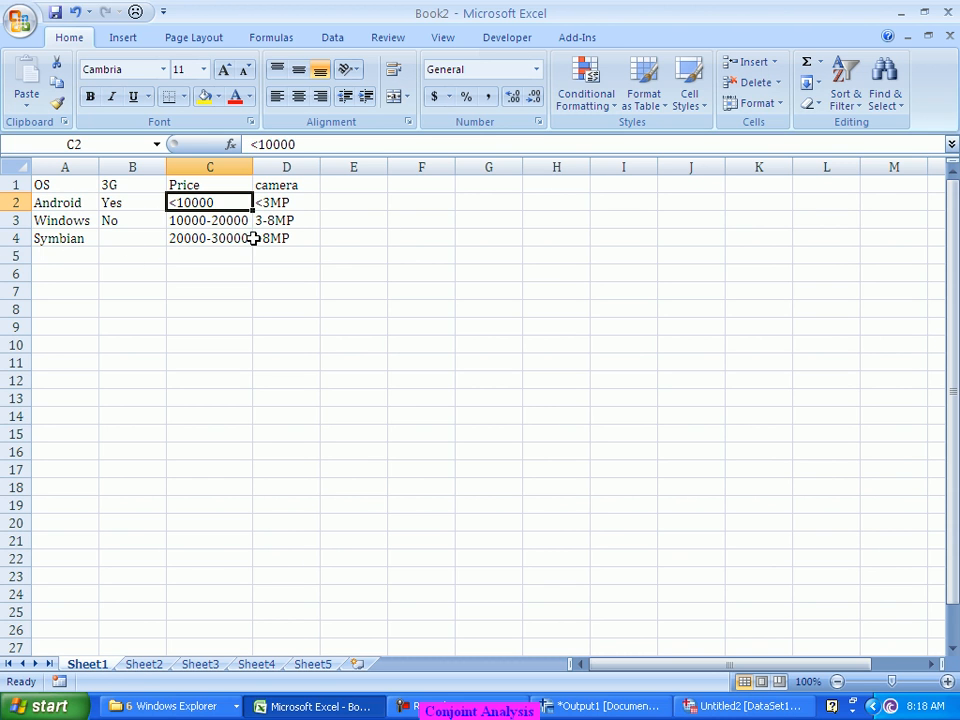
Enter the formula =3*2*3*3 in C7 to multiply the numbers of levels of the four attributes.
click(181, 292)
text(=)
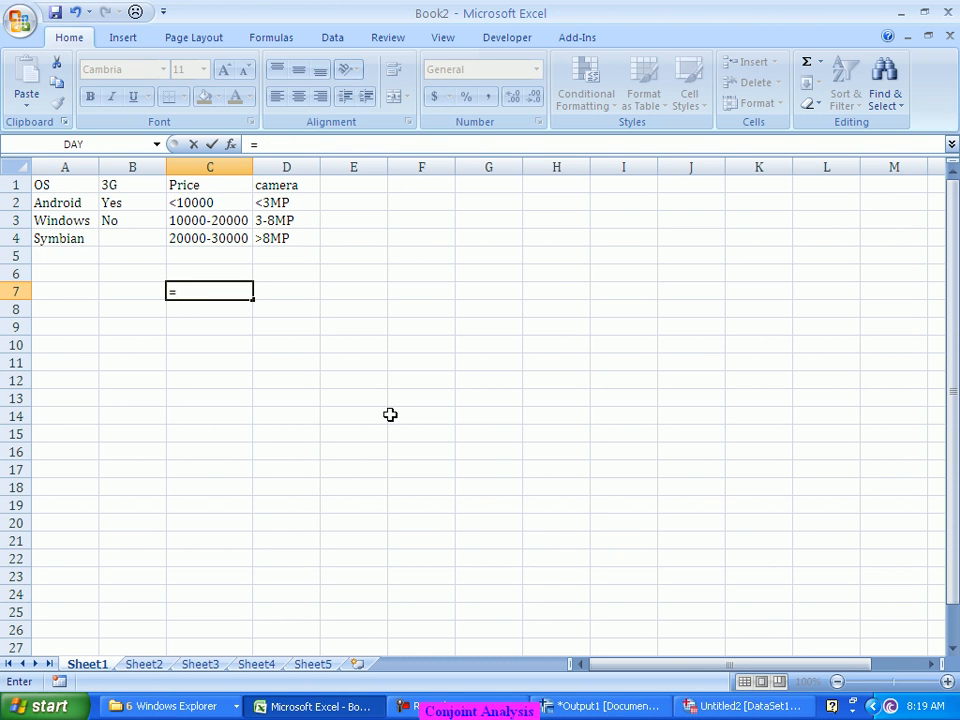
text(3*2)
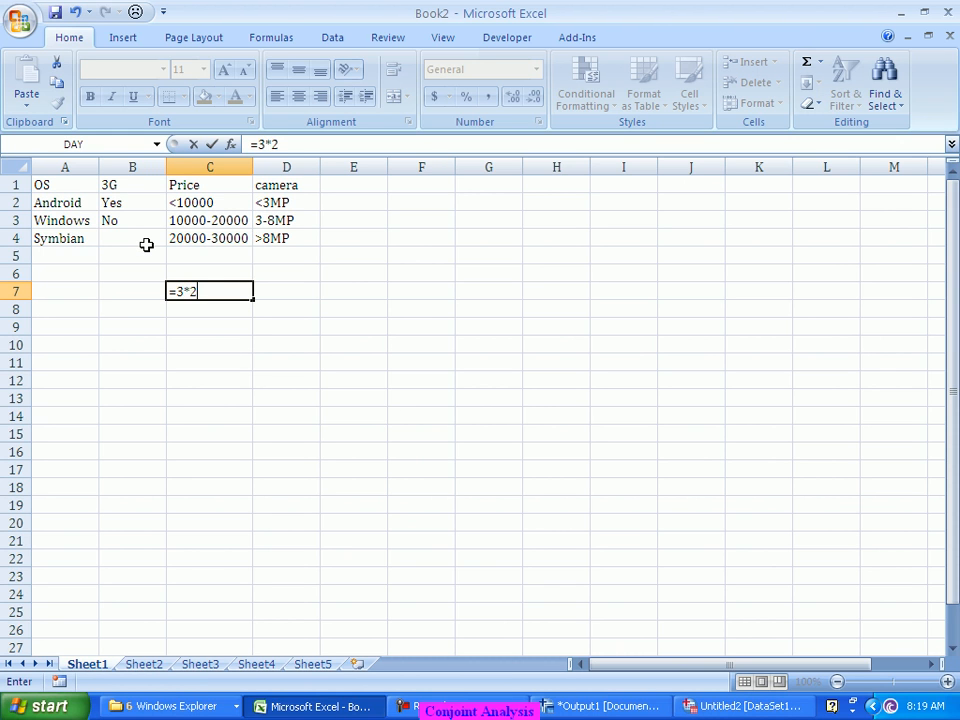
text(*3*3)
key(Return)
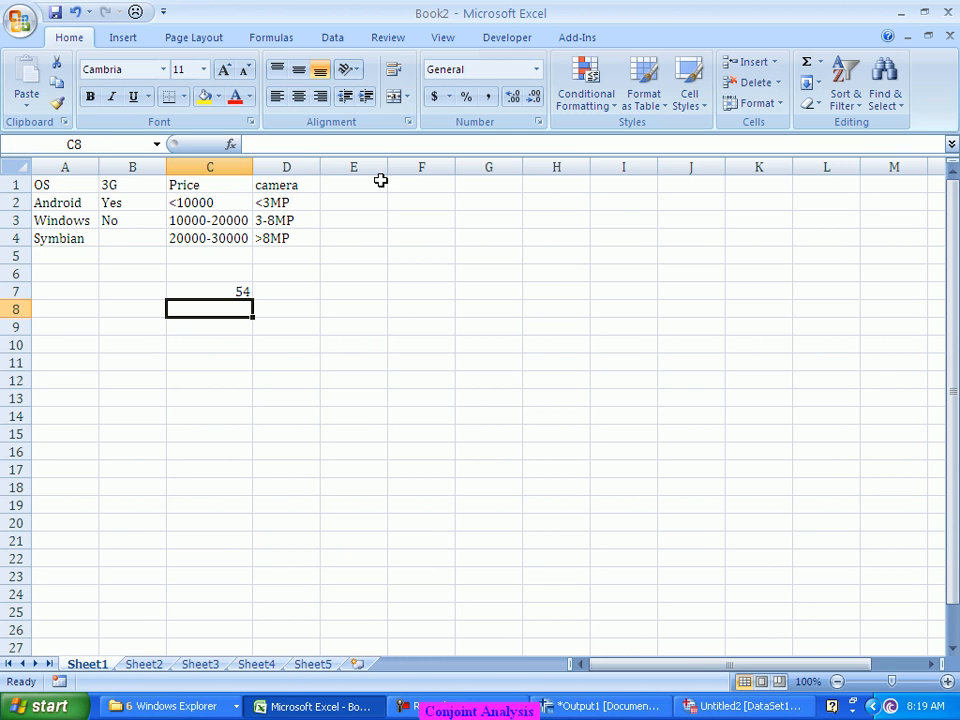
Enter the heading Display in E1 with the levels Qwerty and Non Qwerty in the cells below it.
click(375, 183)
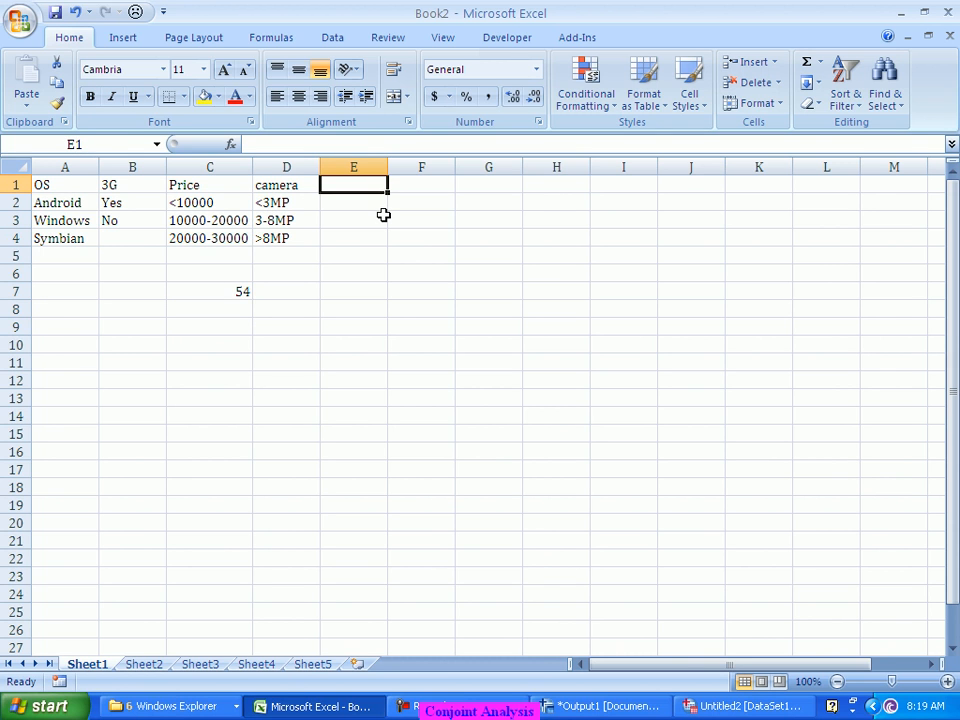
text(K)
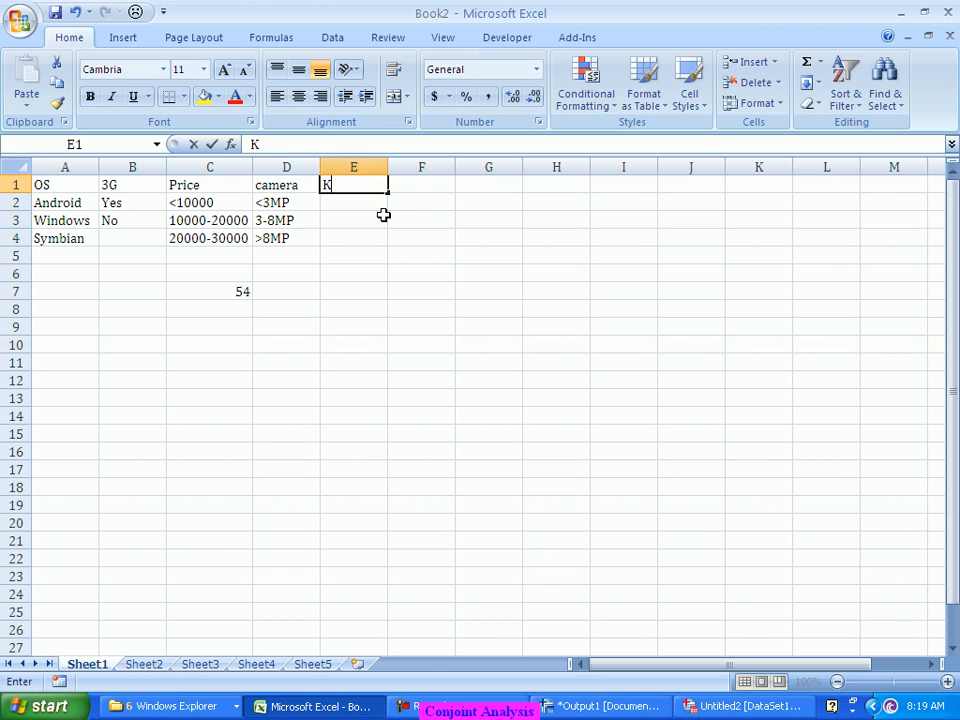
key(BackSpace)
text(Display)
key(Return)
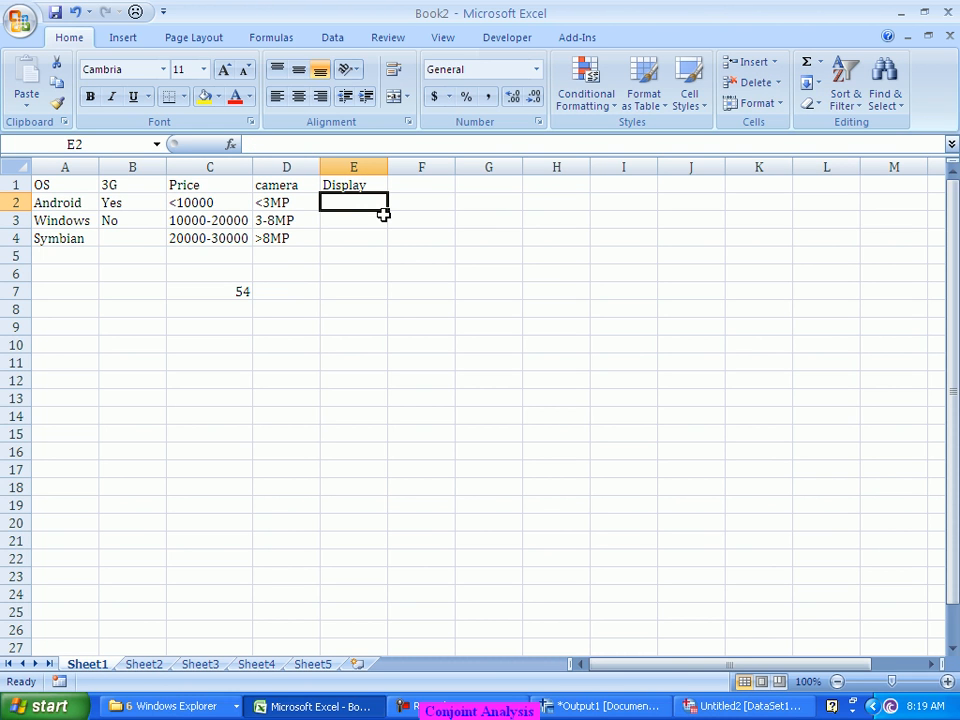
text(Qwe)
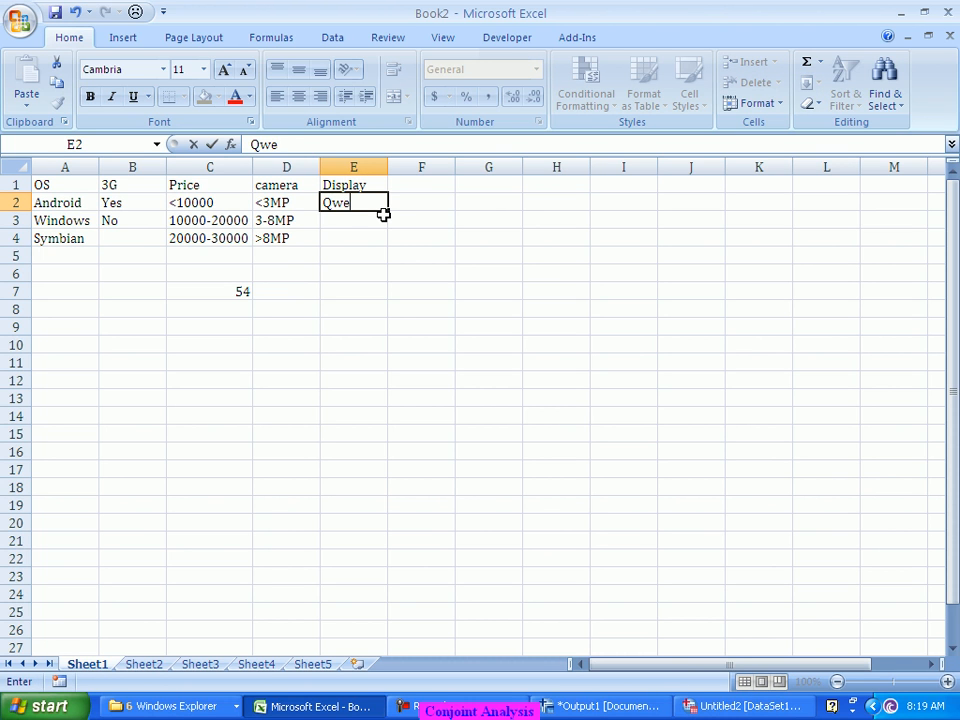
text(rty)
key(Return)
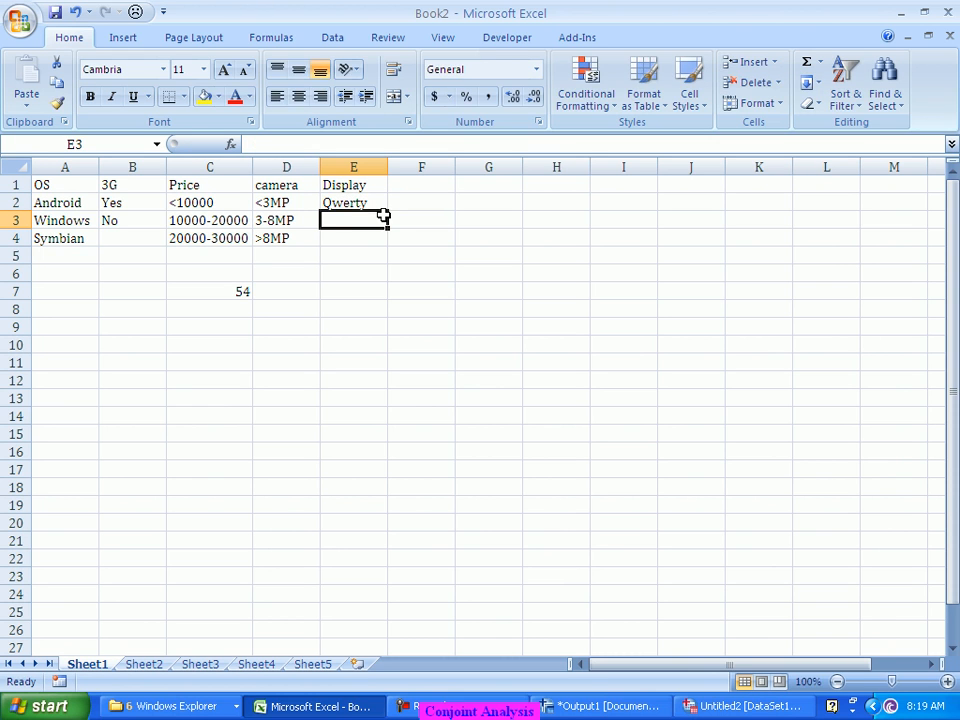
text(Non Qwerty)
key(Return)
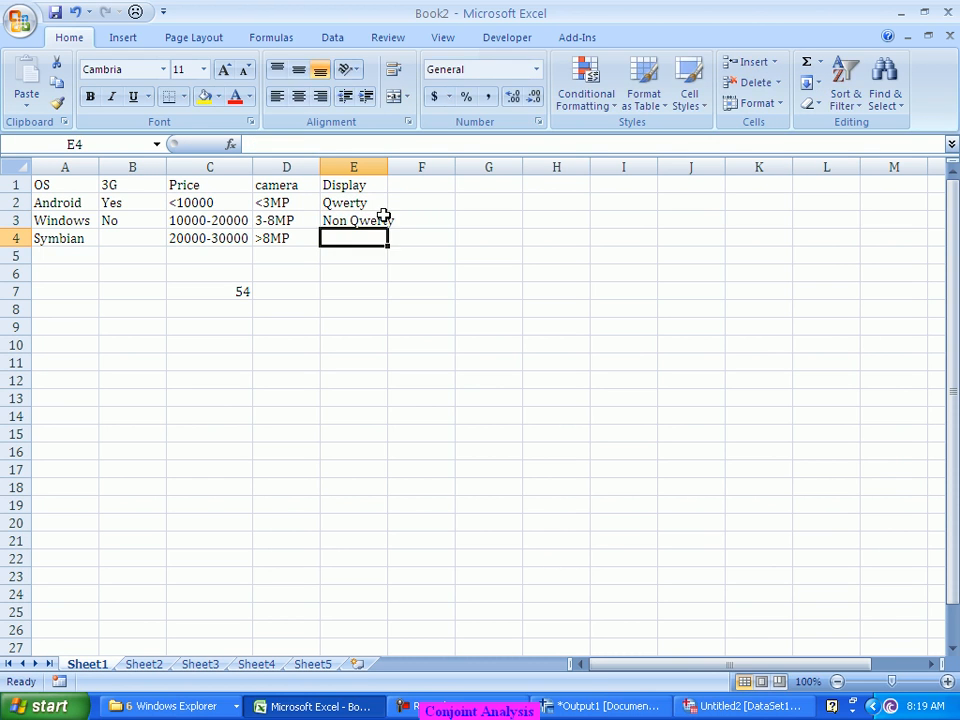
Add the levels Touch and Touch + Qwerty in E4 and E5, and fit column E's width to its contents.
text(Tou)
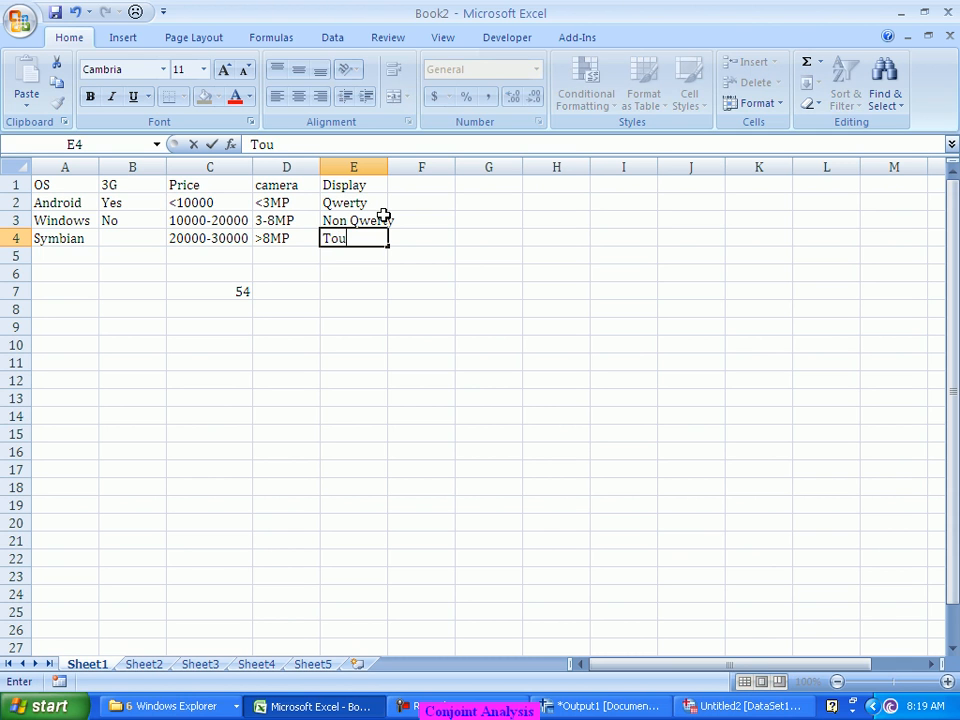
text(ch)
key(Return)
text(Touch +)
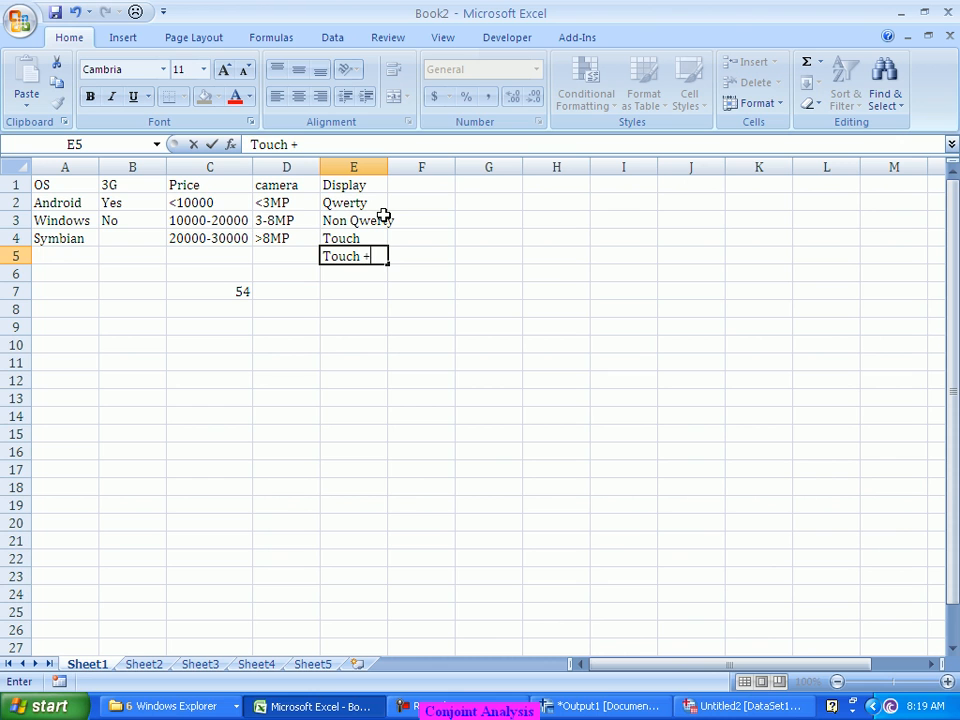
text( Qwerty)
key(Return)
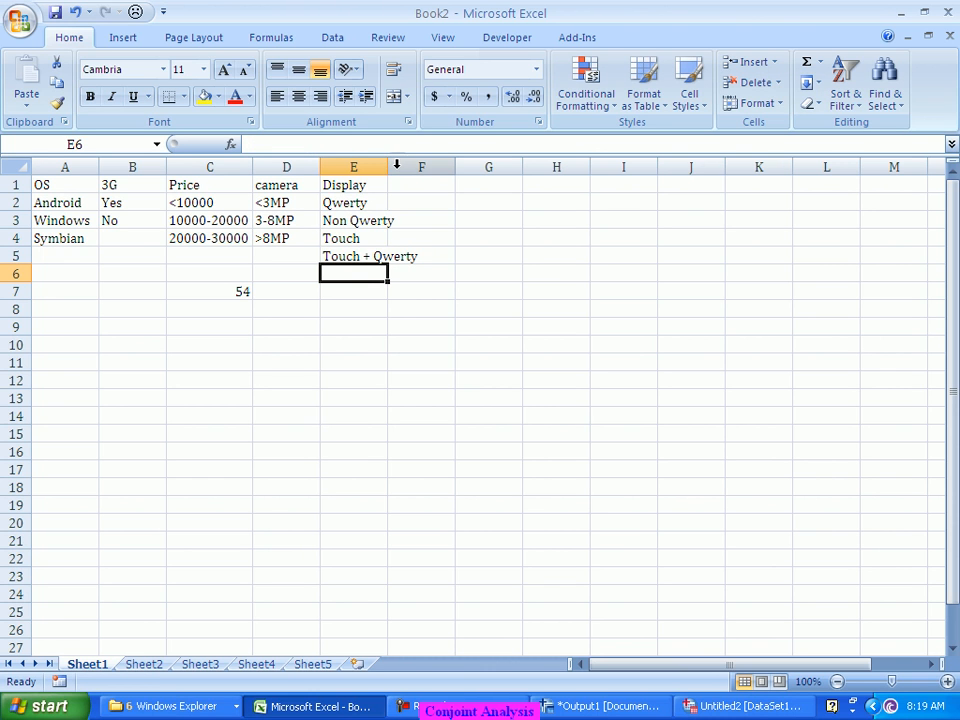
double_click(388, 170)
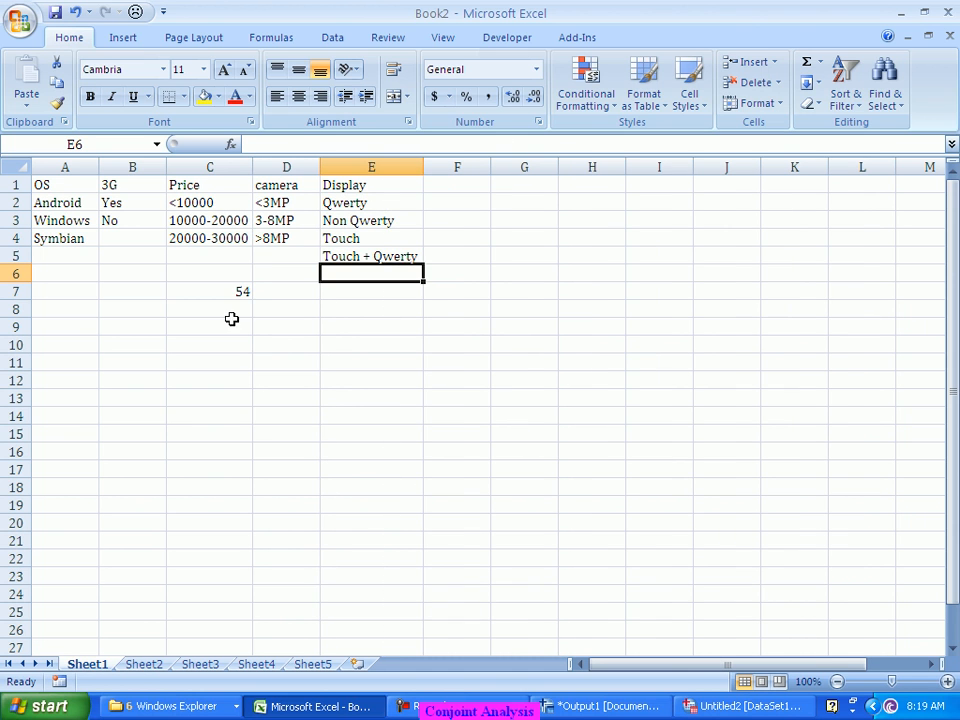
Extend the formula in C7 to =3*2*3*3*4 to include the Display levels.
click(229, 292)
click(317, 146)
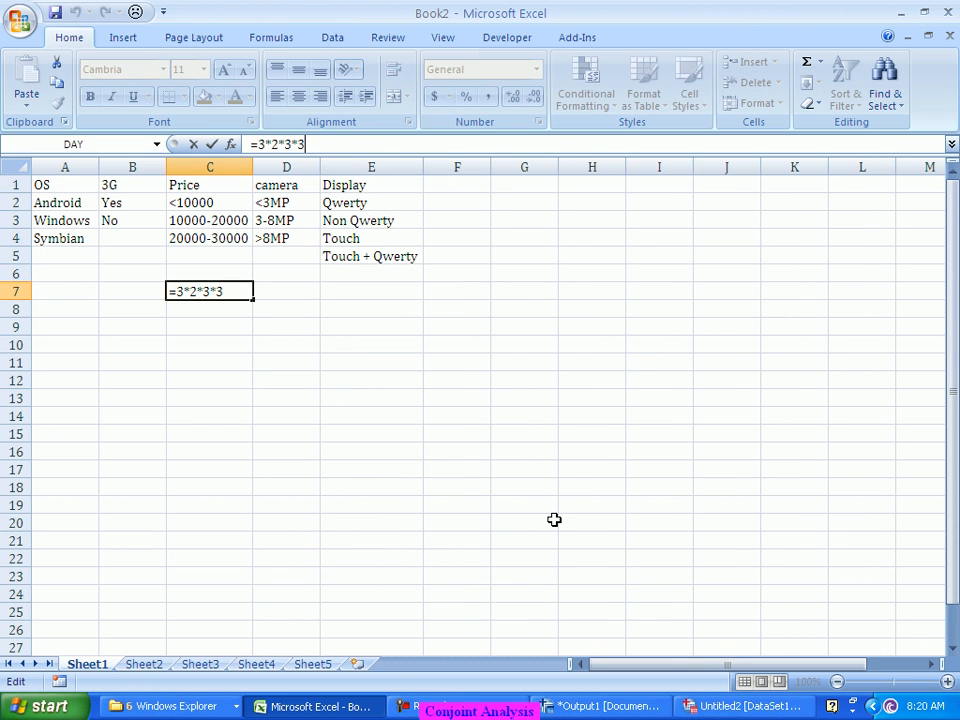
text(*4)
key(Return)
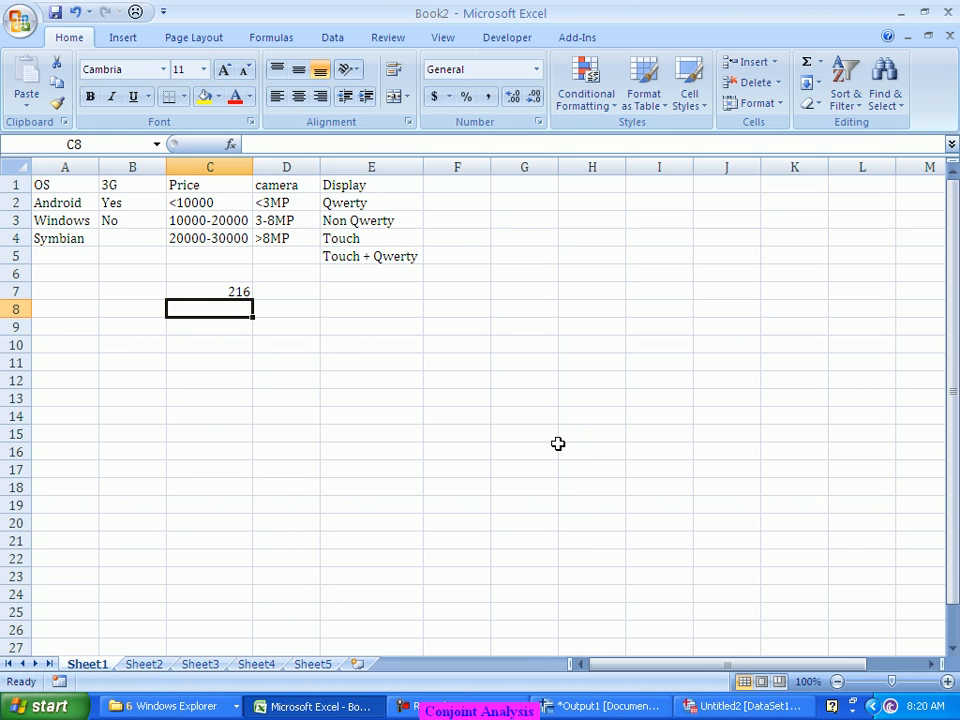
Highlight one sample level per attribute together: Windows, Yes, <10000, >8MP and Touch + Qwerty.
click(75, 221)
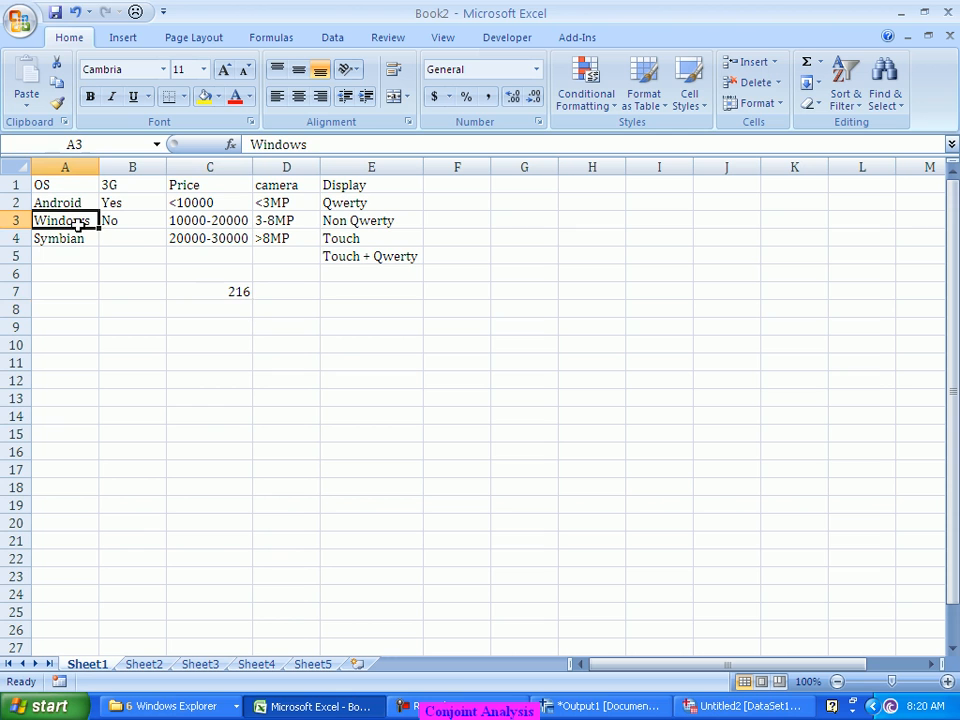
ctrl+click(127, 207)
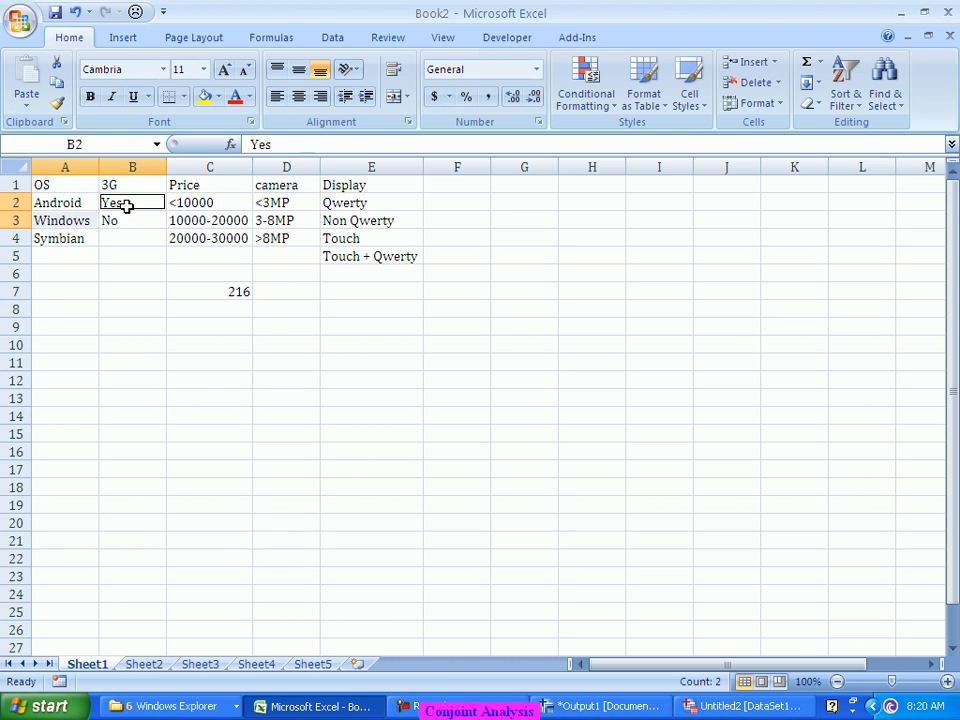
ctrl+click(203, 208)
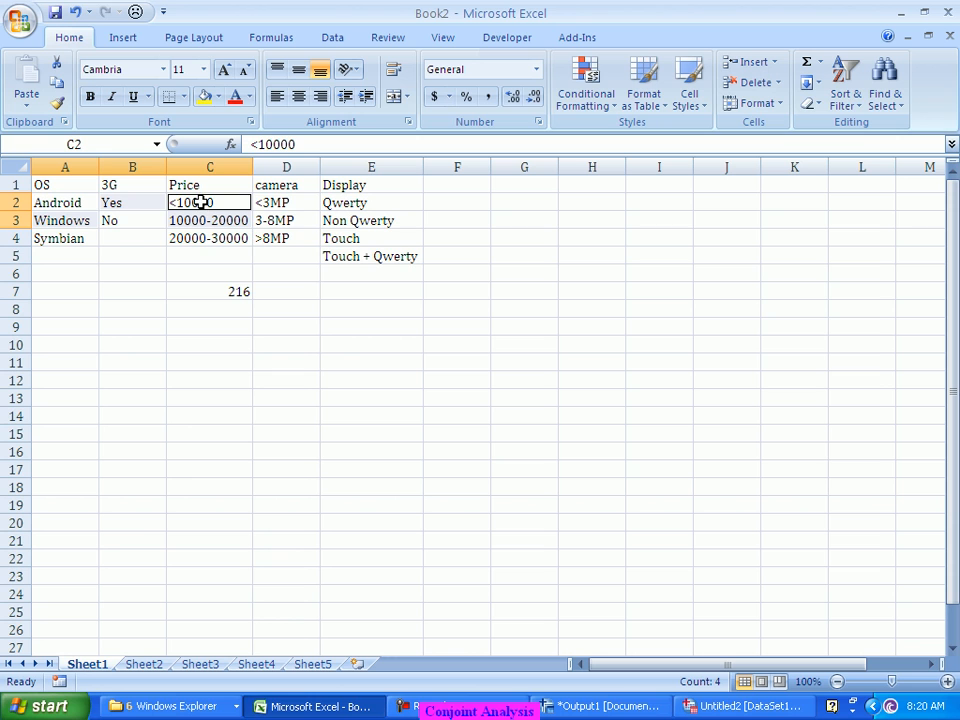
ctrl+click(294, 238)
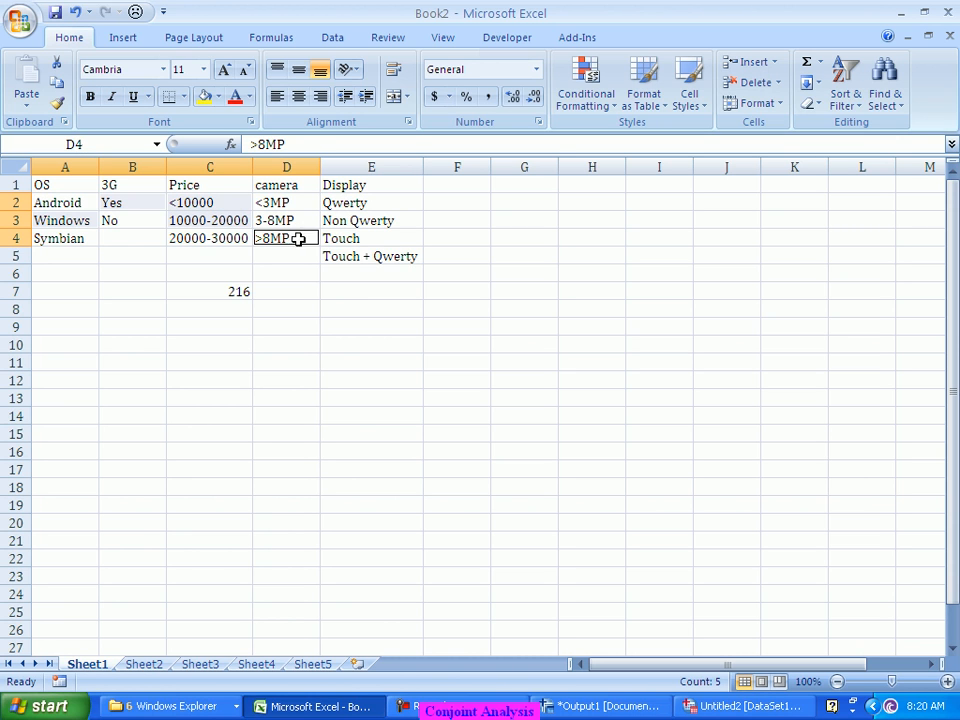
ctrl+click(342, 262)
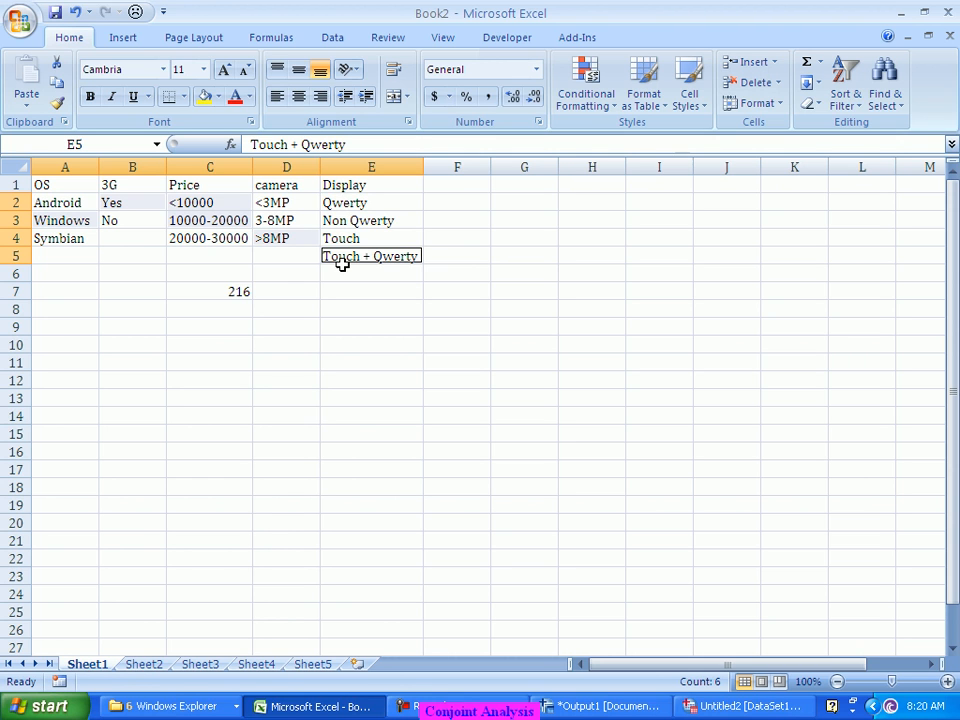
Enter the text Orthogonal Design in C9, below the combination count.
click(190, 288)
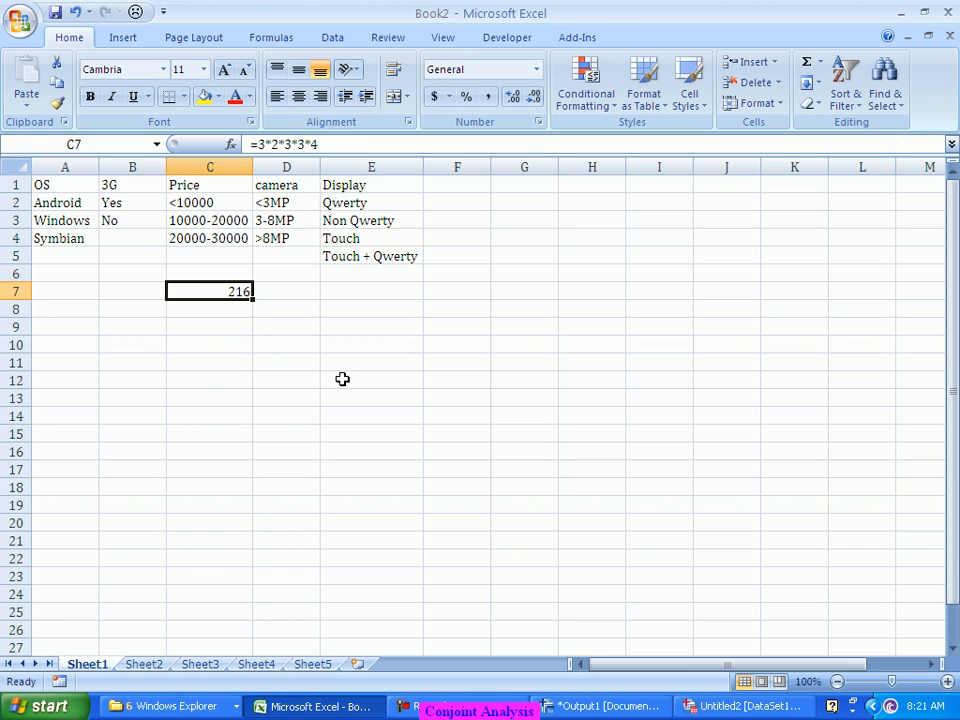
click(192, 326)
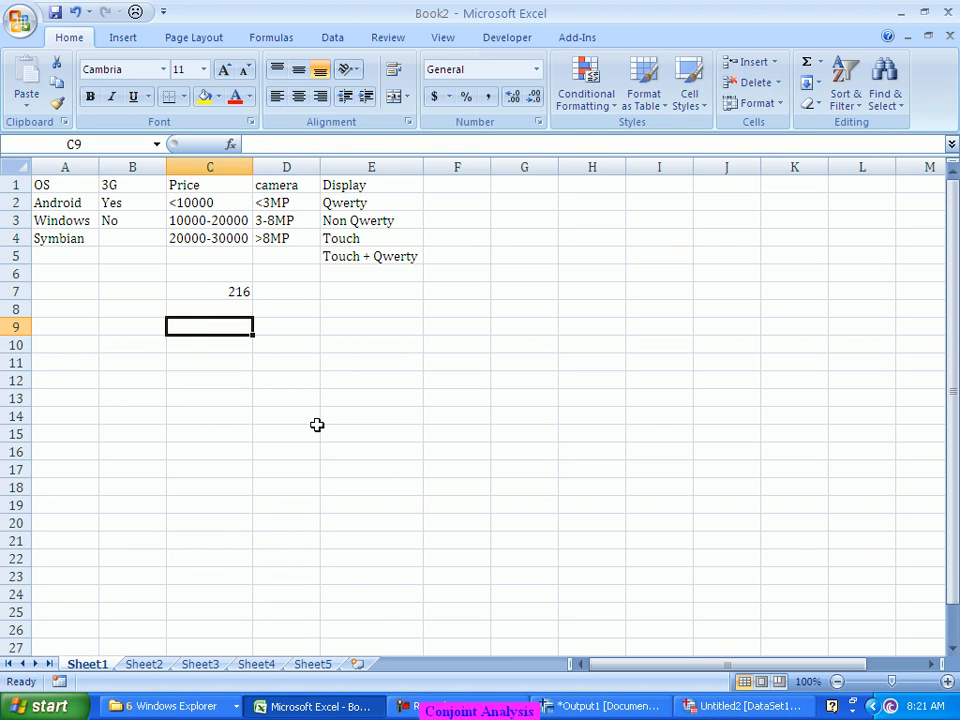
text(Or)
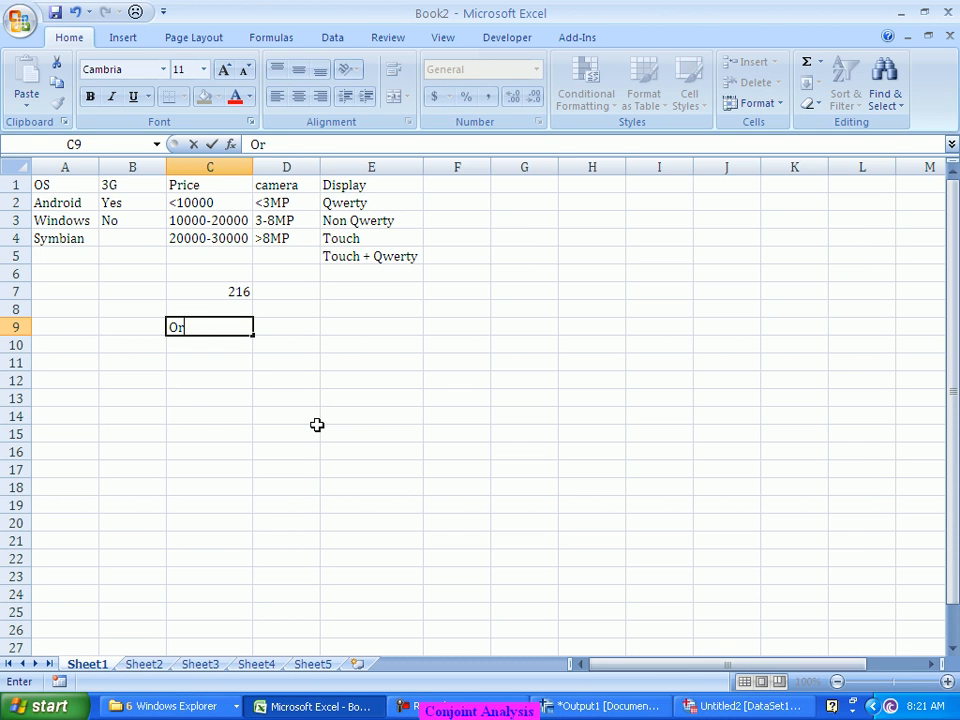
text(thogonal Design)
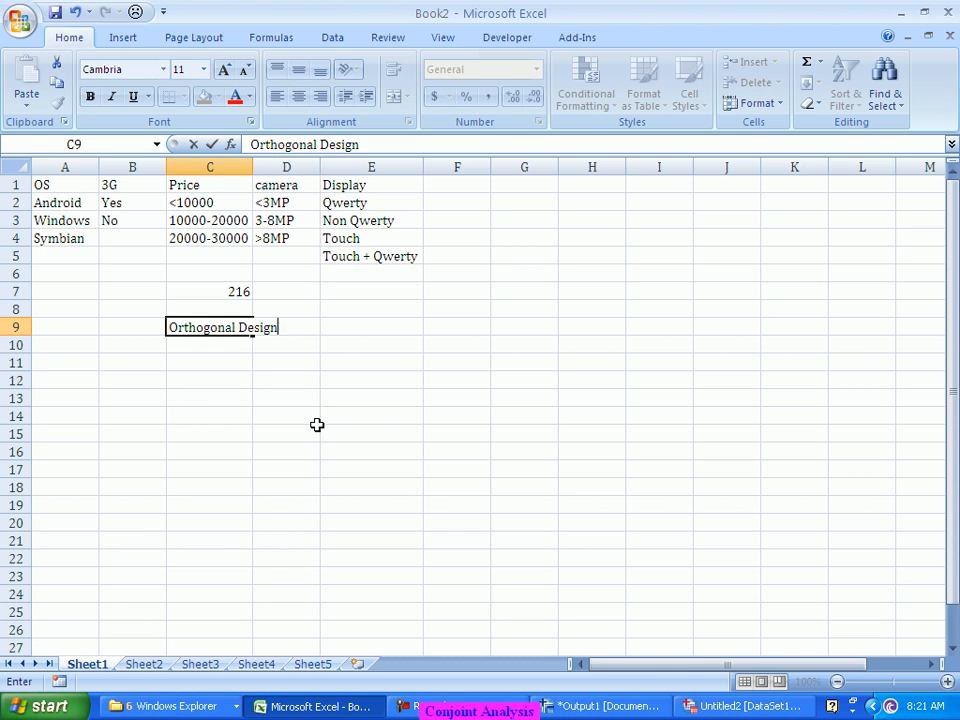
key(Return)
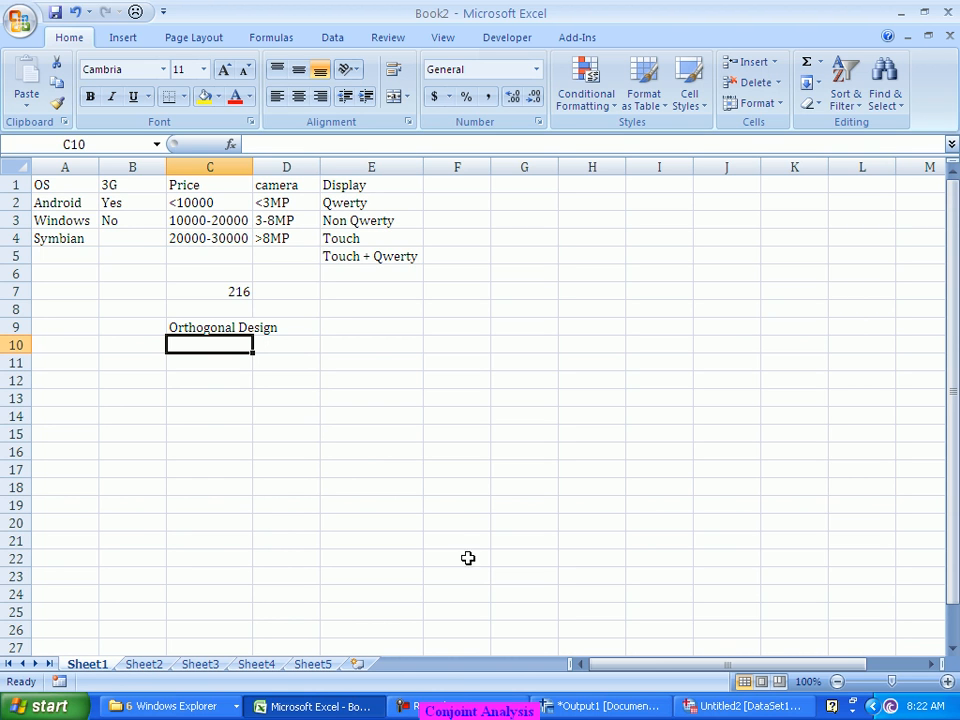
Switch to SPSS Statistics, open the Generate Orthogonal Design dialog, and briefly recheck the attribute list in Excel.
click(722, 707)
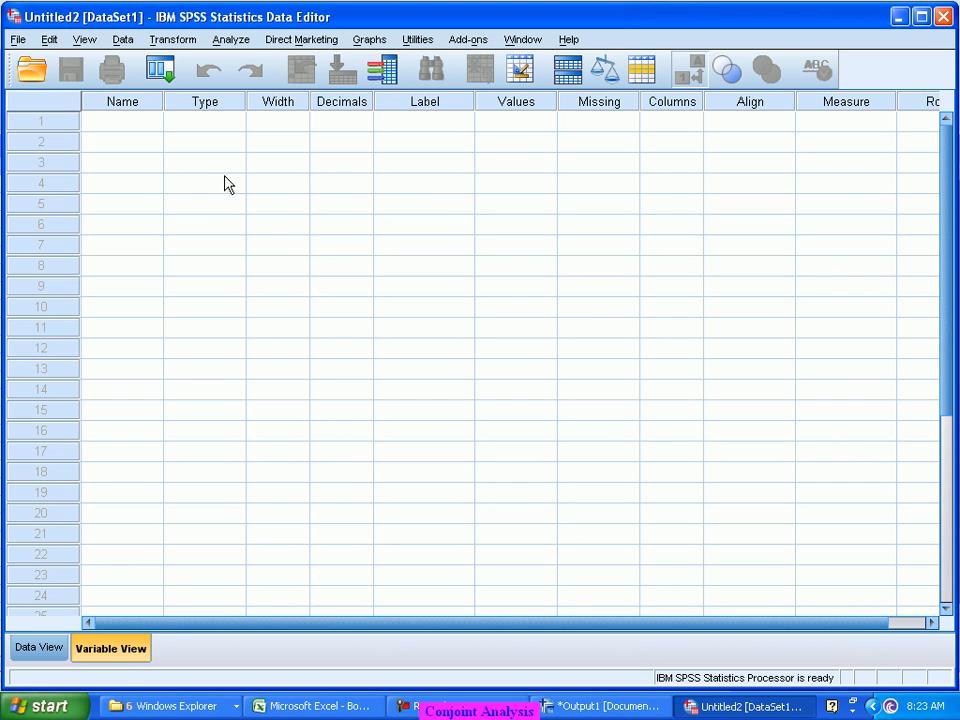
click(172, 40)
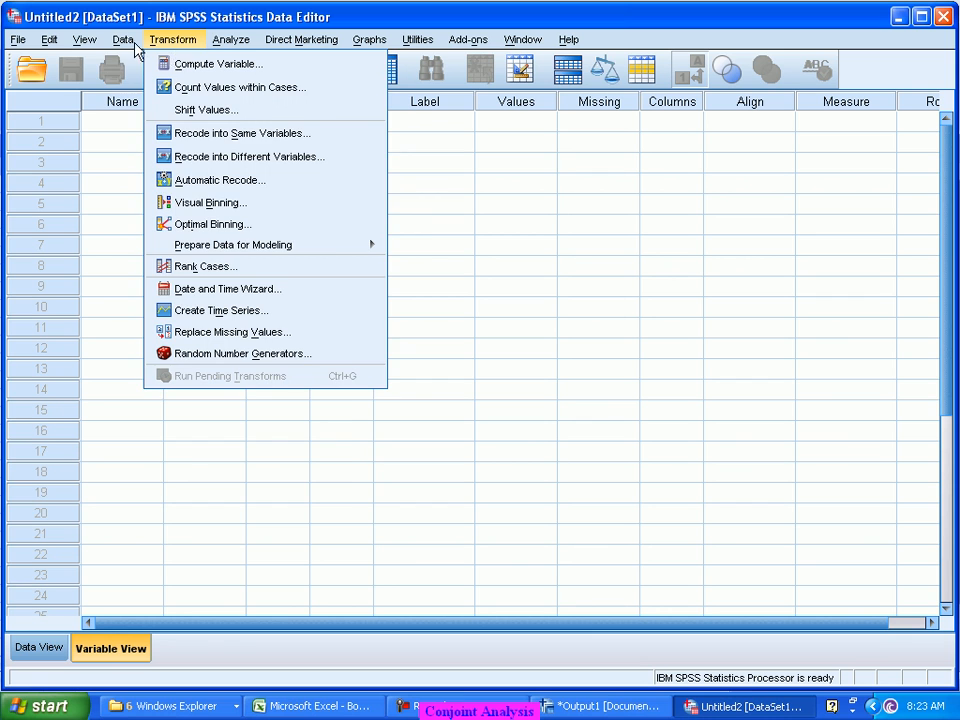
mouse_move(113, 45)
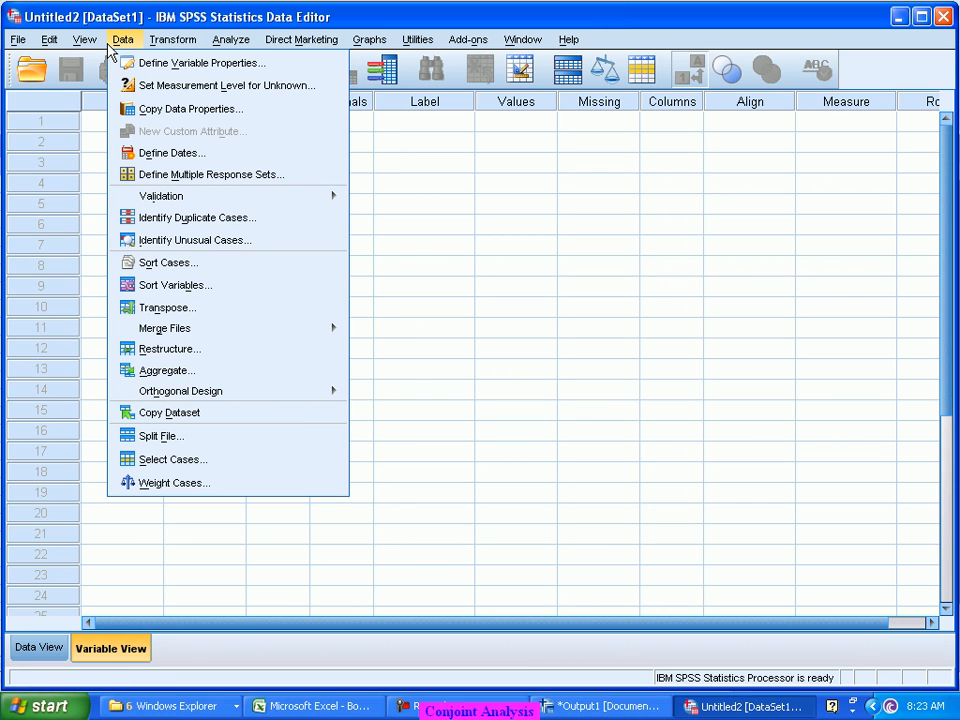
mouse_move(177, 398)
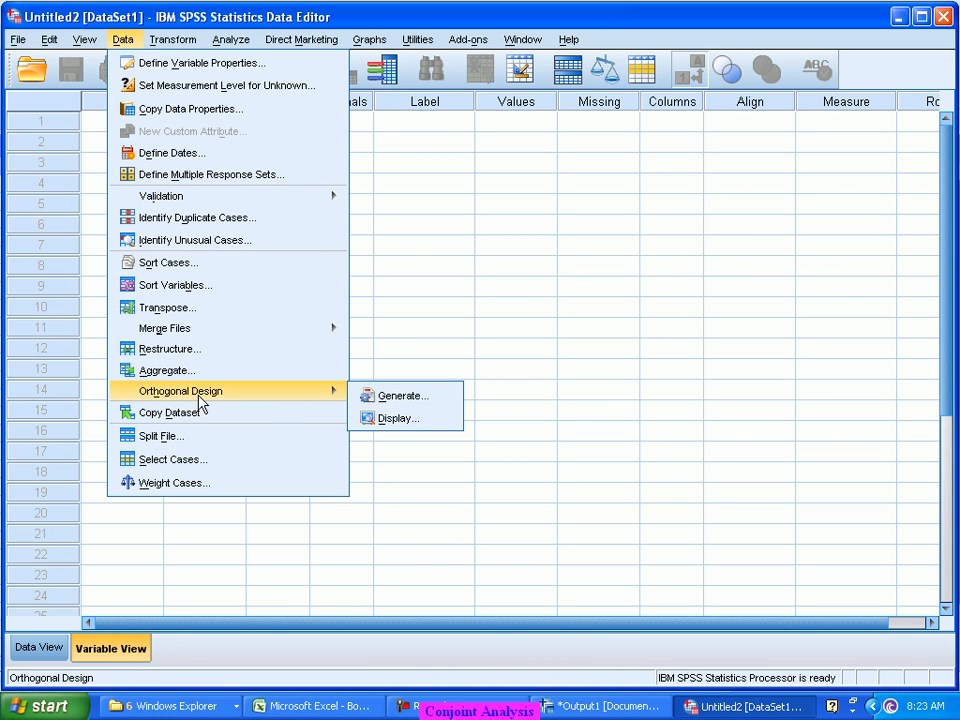
click(364, 398)
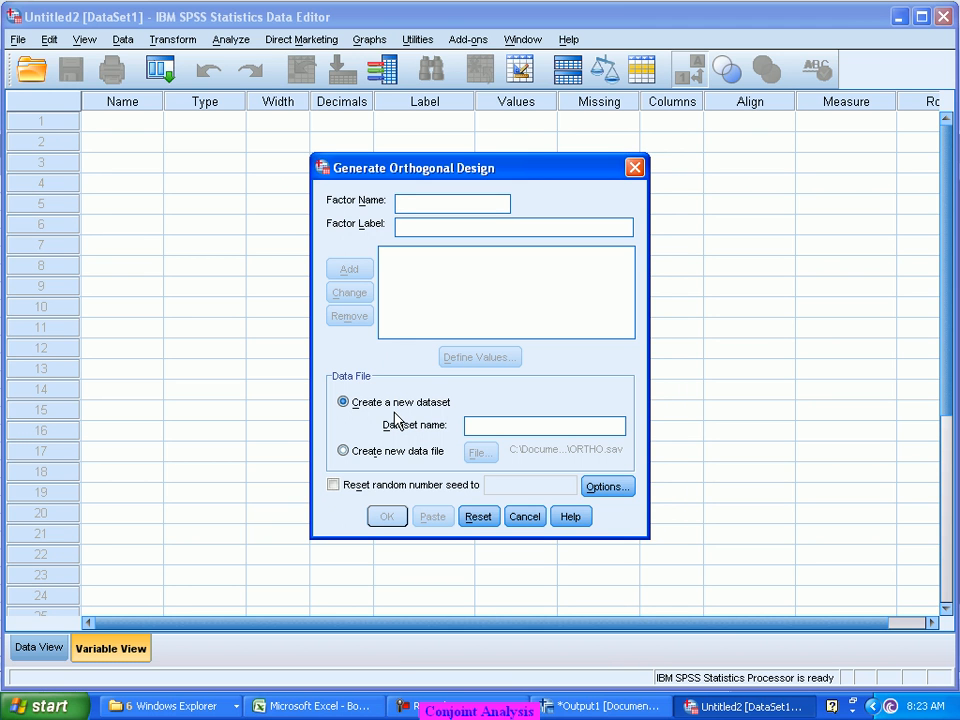
key(alt+Tab)
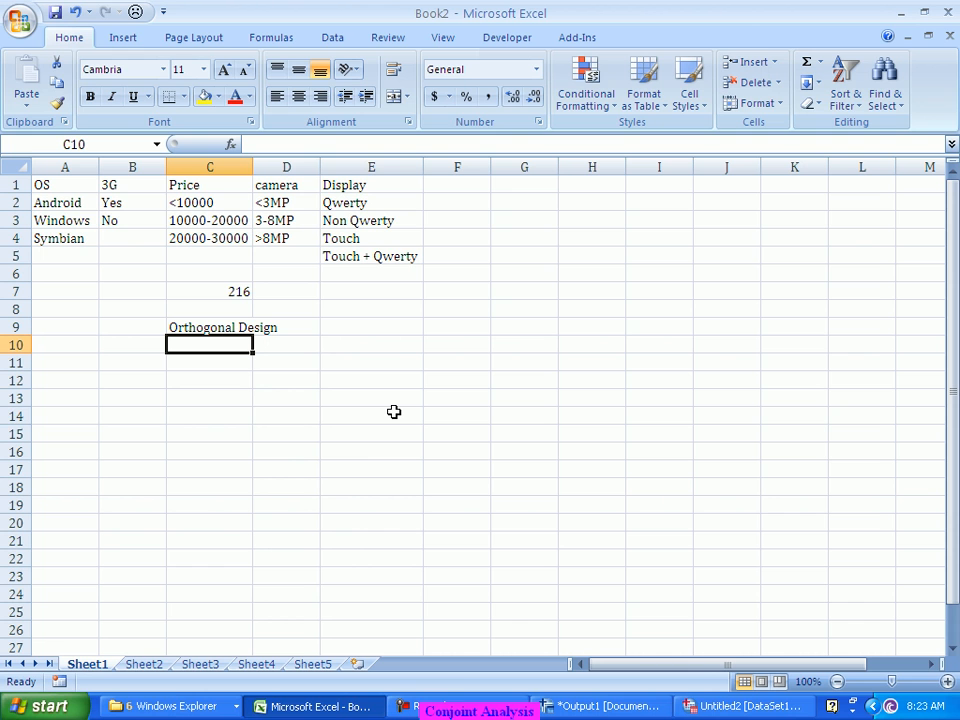
key(alt+Tab)
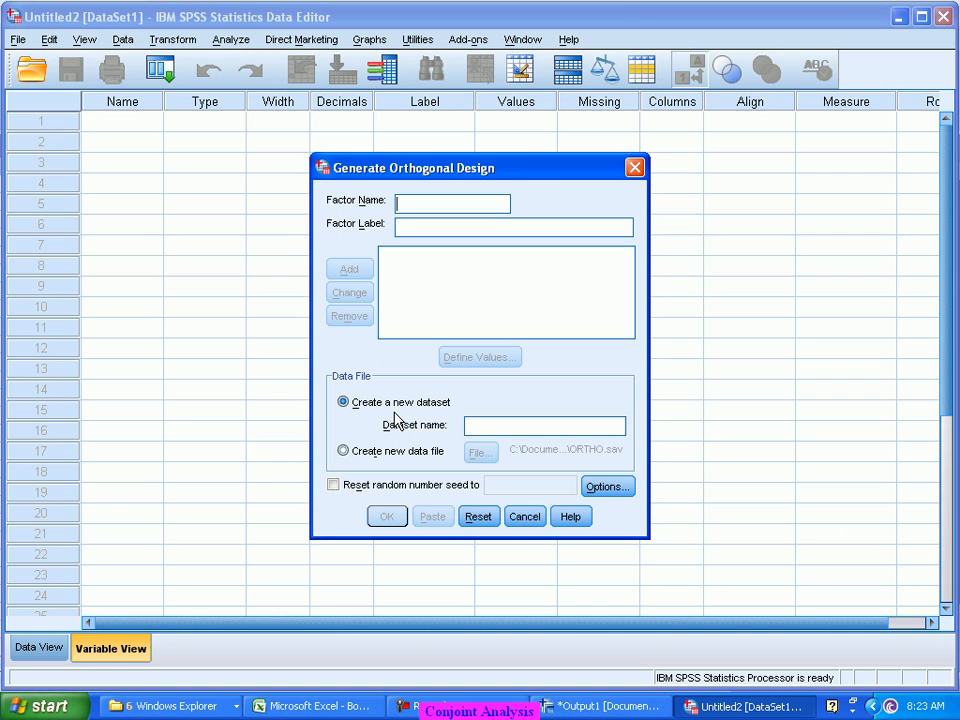
text(os)
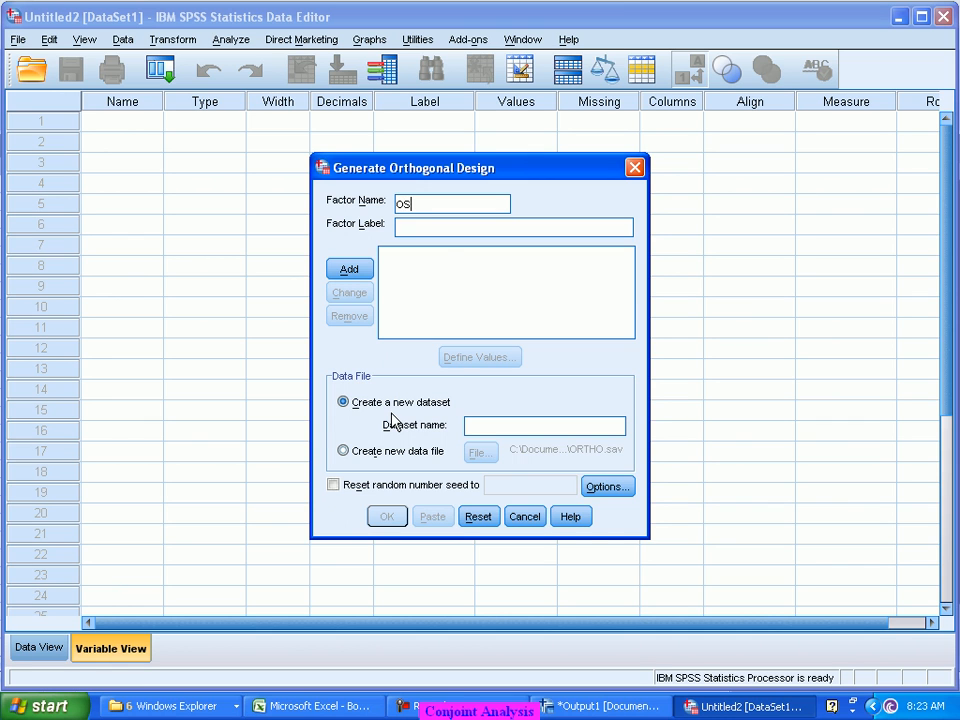
click(454, 224)
text(operating )
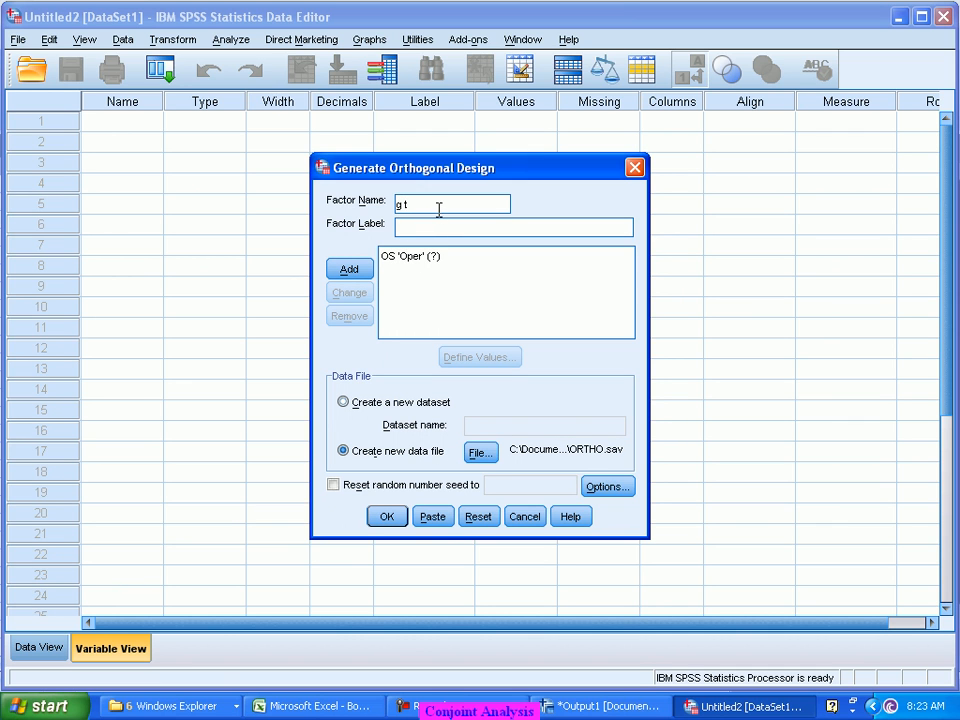
text(t)
drag(428, 203, 340, 203)
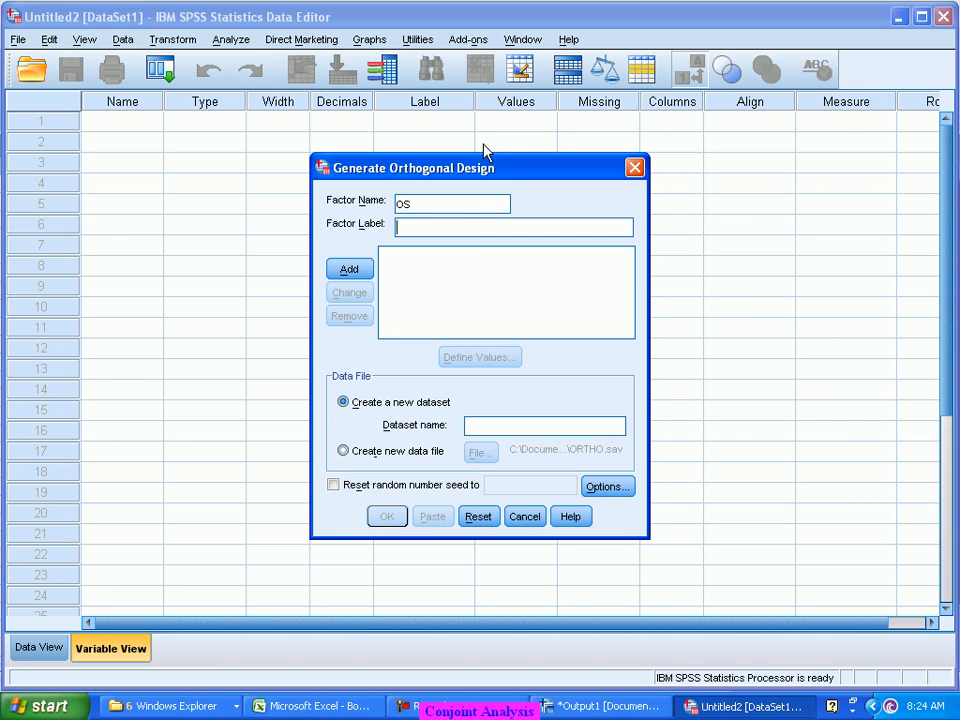
Label the factor OS as Operating System and add it to the factor list of the orthogonal design.
text(Operating Sysate)
key(BackSpace)
key(BackSpace)
key(BackSpace)
text(tem)
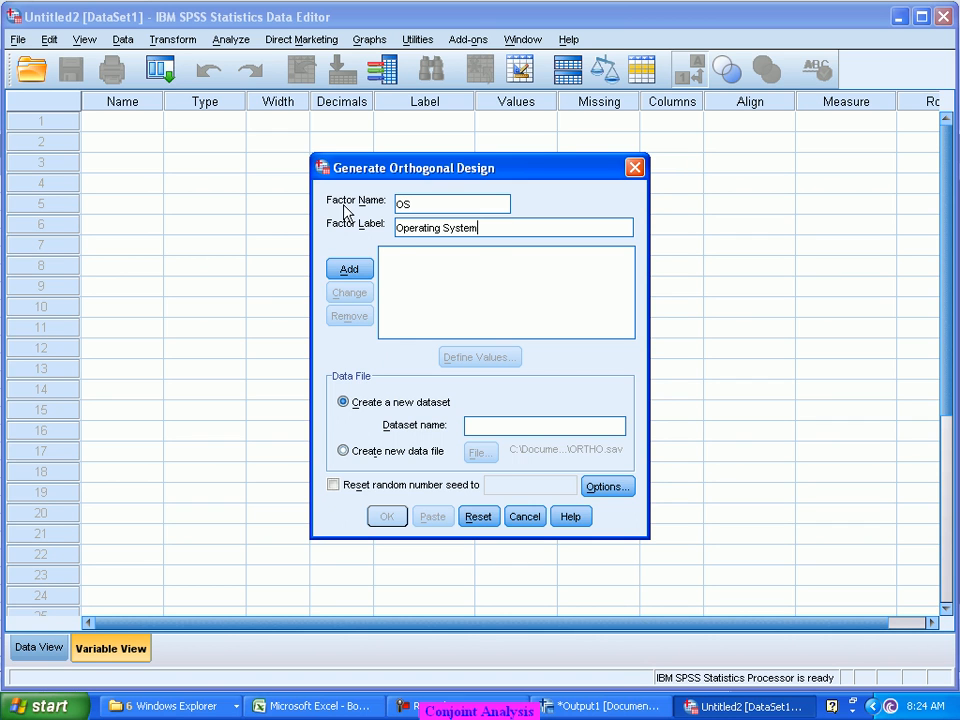
click(353, 271)
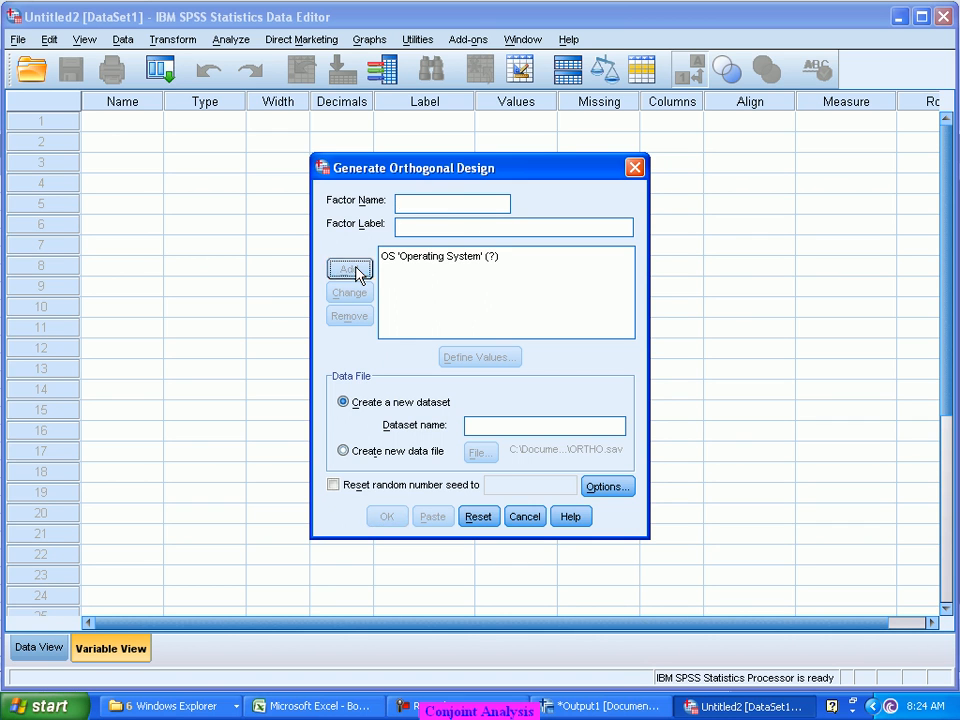
Define the OS factor's values as 1 Android, 2 Windows and 3 Symbian, checking the levels in the Excel sheet.
click(447, 262)
click(476, 357)
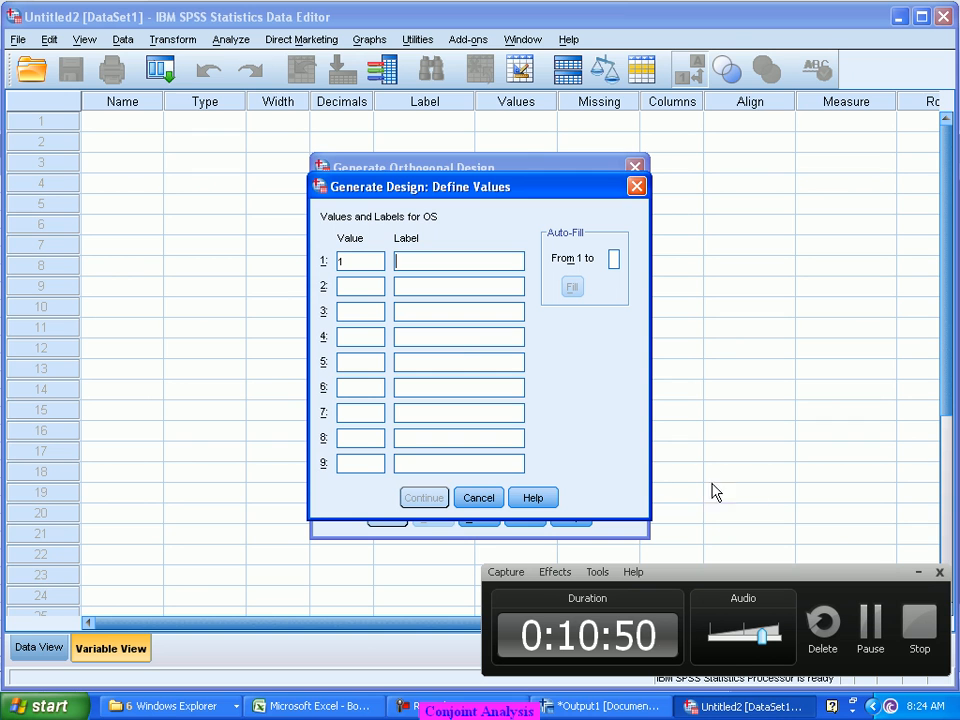
click(924, 573)
click(330, 706)
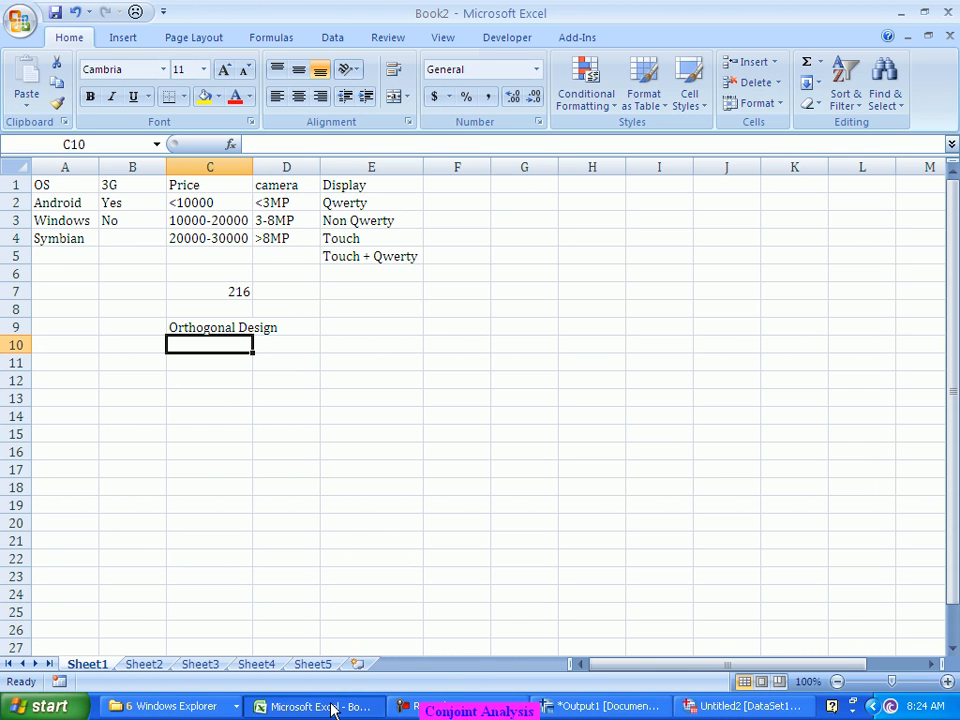
click(720, 710)
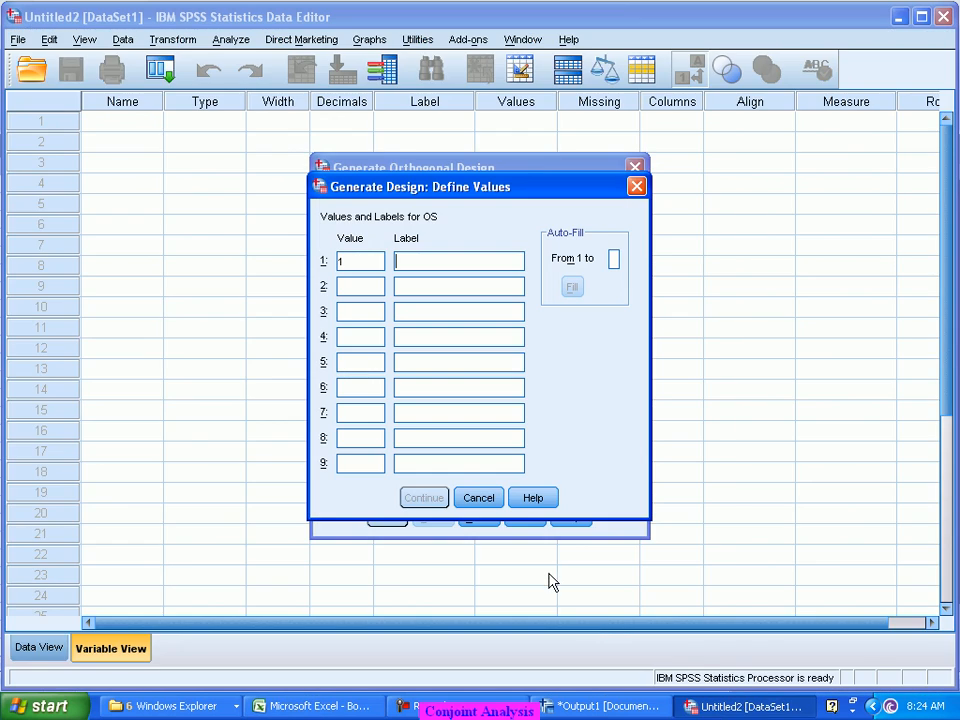
text(Android)
key(Tab)
text(2)
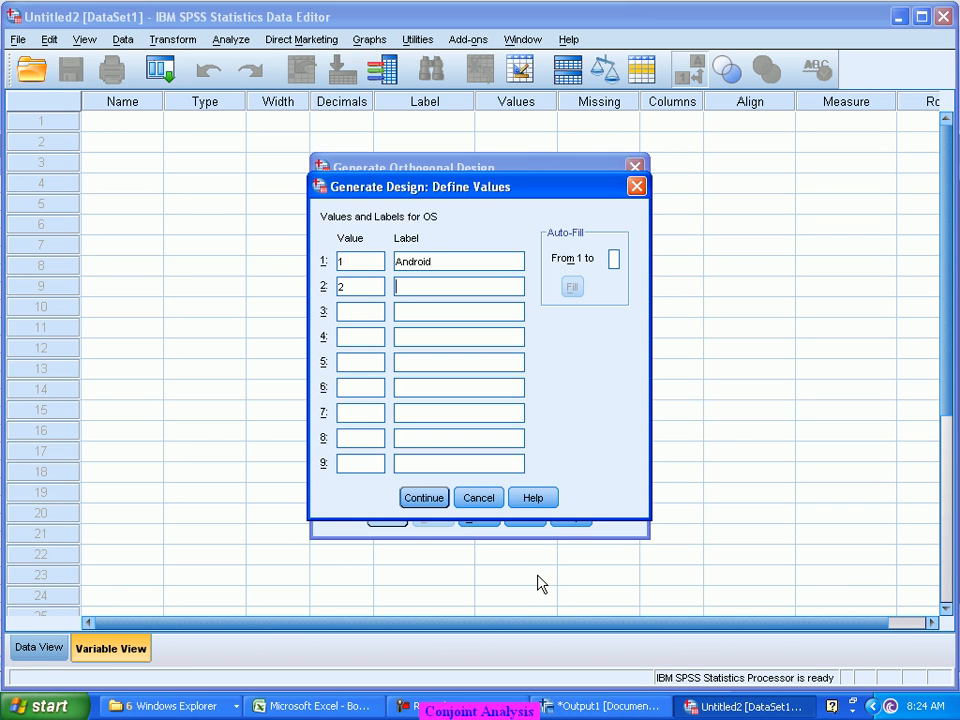
text(Windows)
key(Tab)
text(3)
key(Tab)
text(Symbia)
click(444, 498)
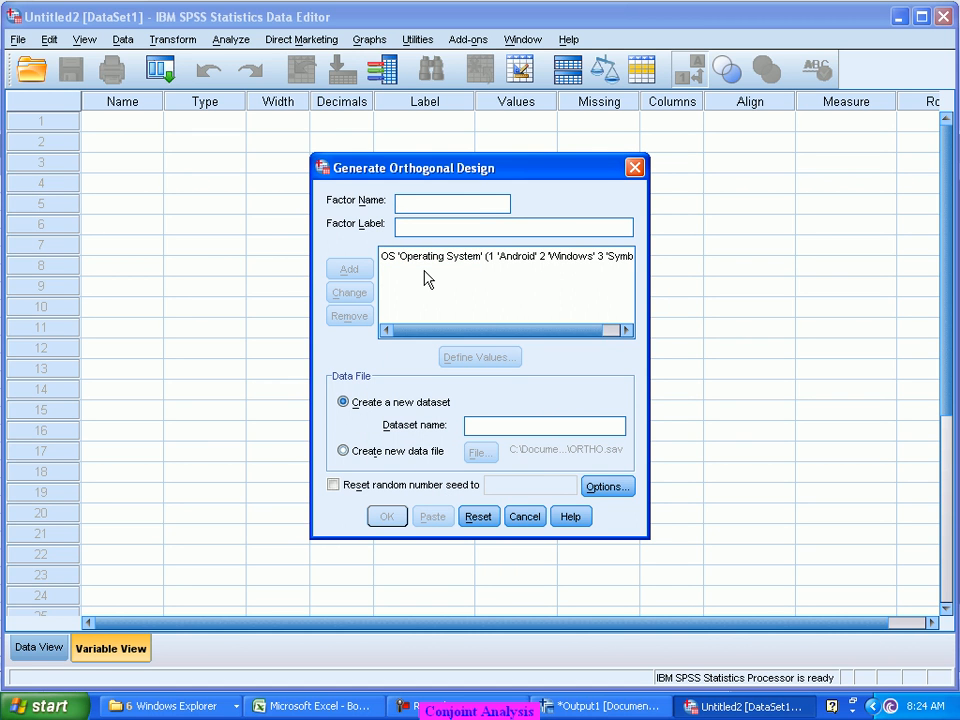
key(alt+Tab)
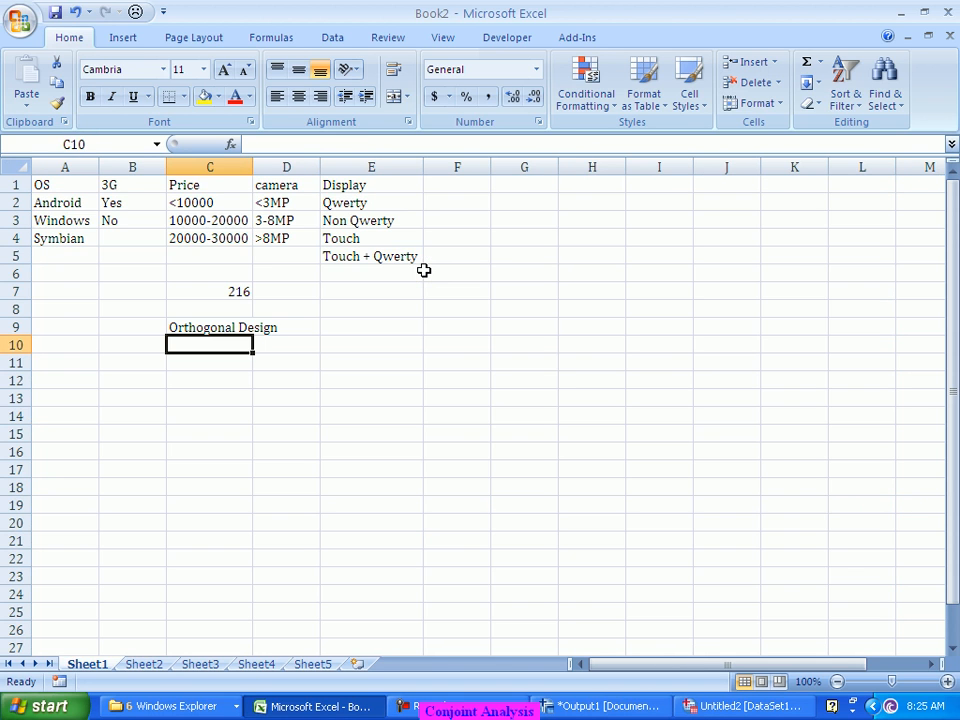
key(alt+Tab)
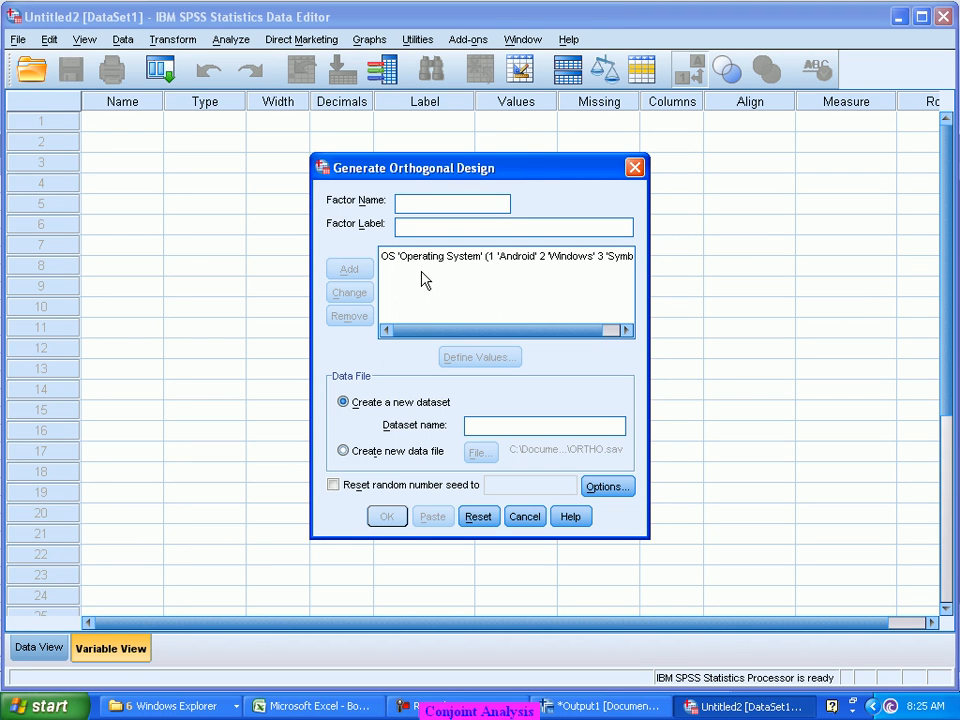
text(G3)
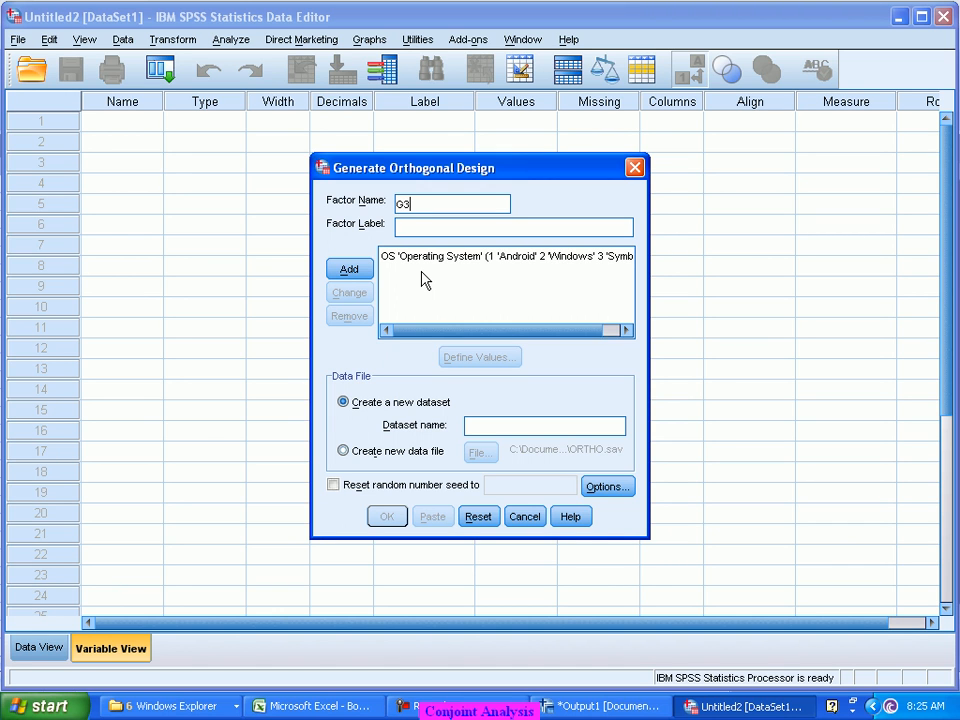
click(458, 233)
text(3G Featr)
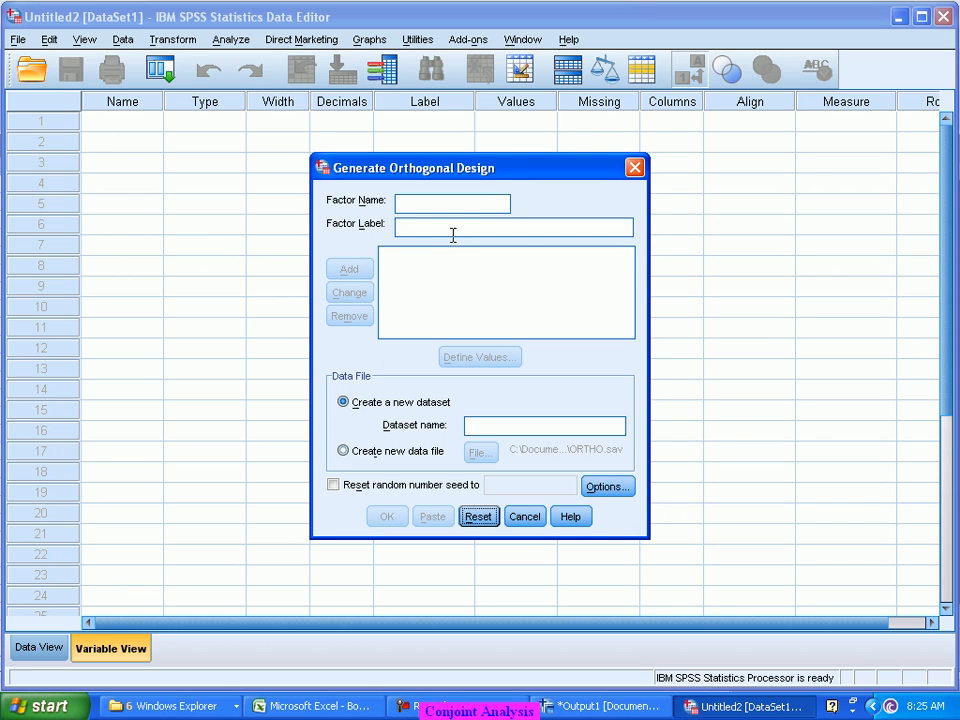
Add a factor named G3 with the label 3G Feature to the orthogonal design.
click(451, 203)
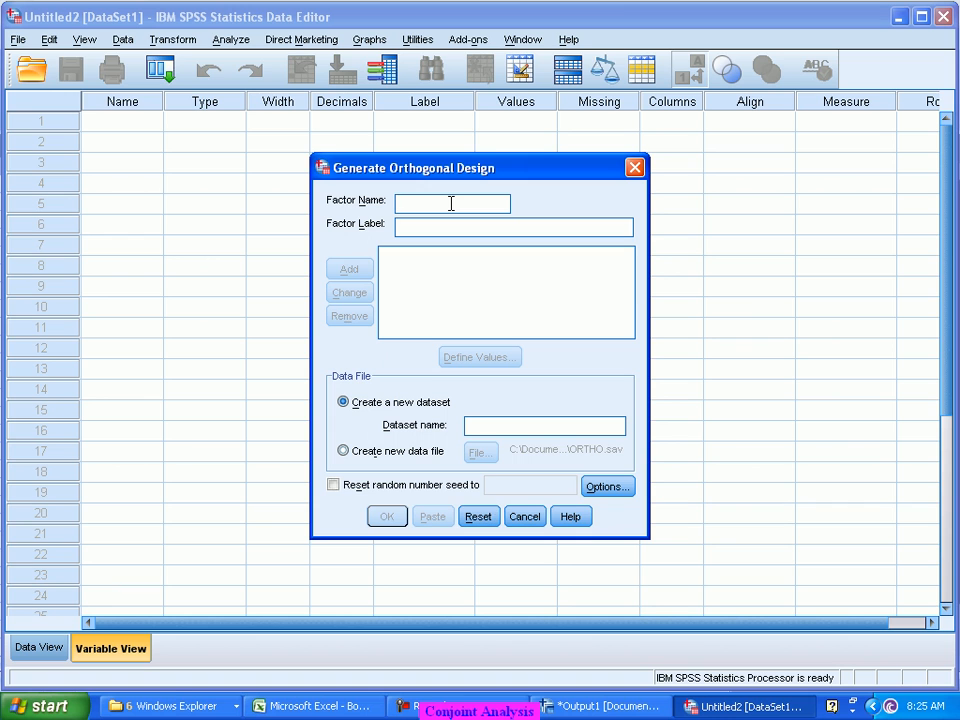
text(G3)
click(445, 234)
text(3G Fea)
key(Return)
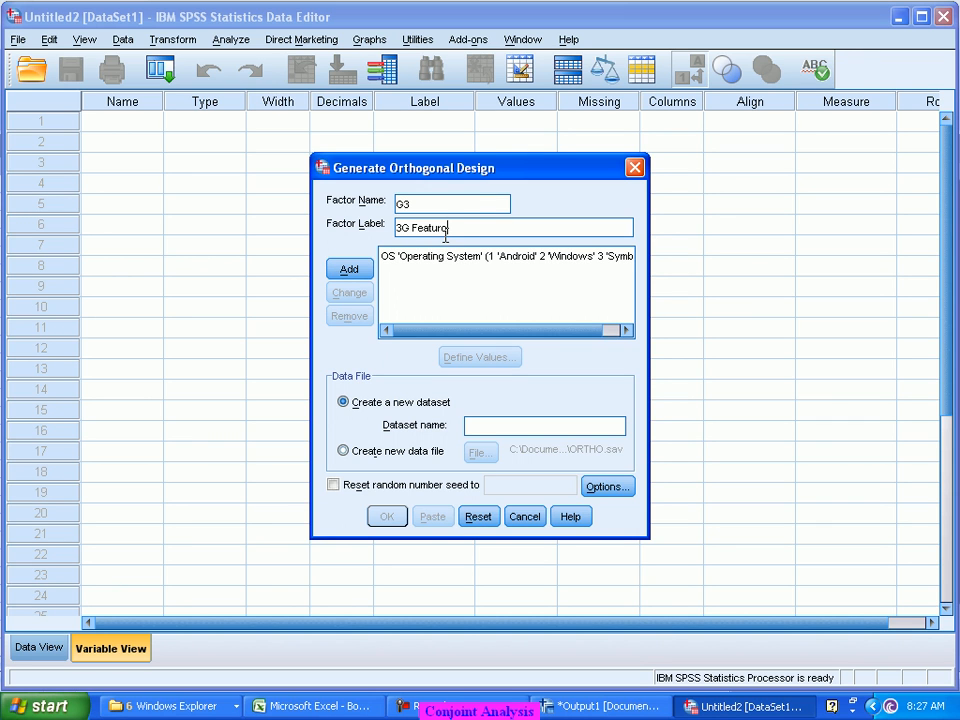
text(e)
click(349, 270)
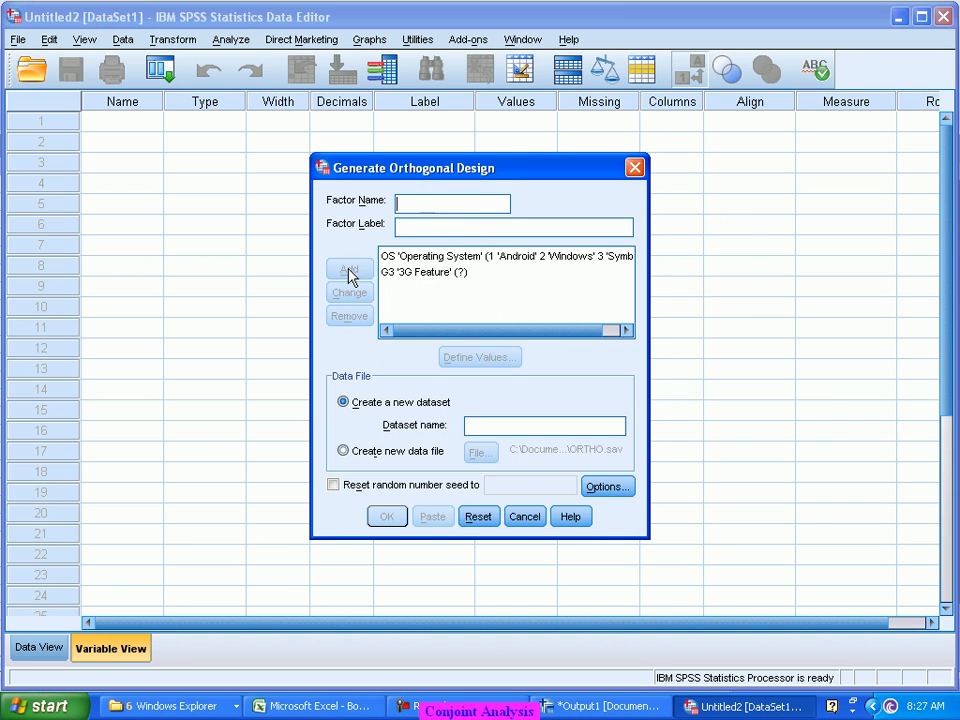
Define the G3 factor's values as 1 No and 2 Yes.
click(439, 273)
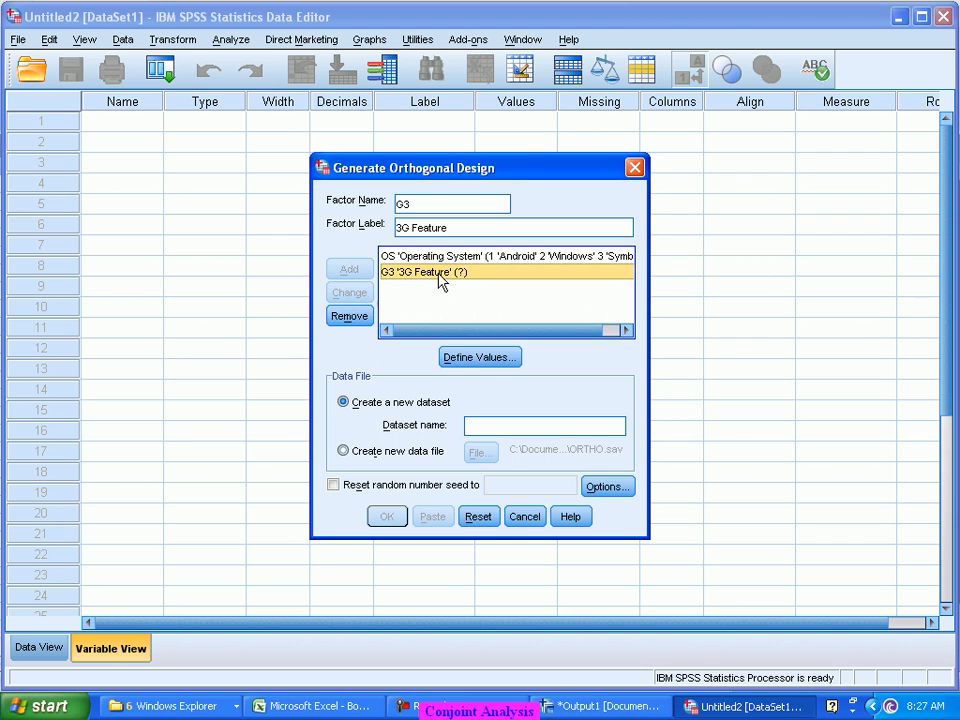
click(482, 360)
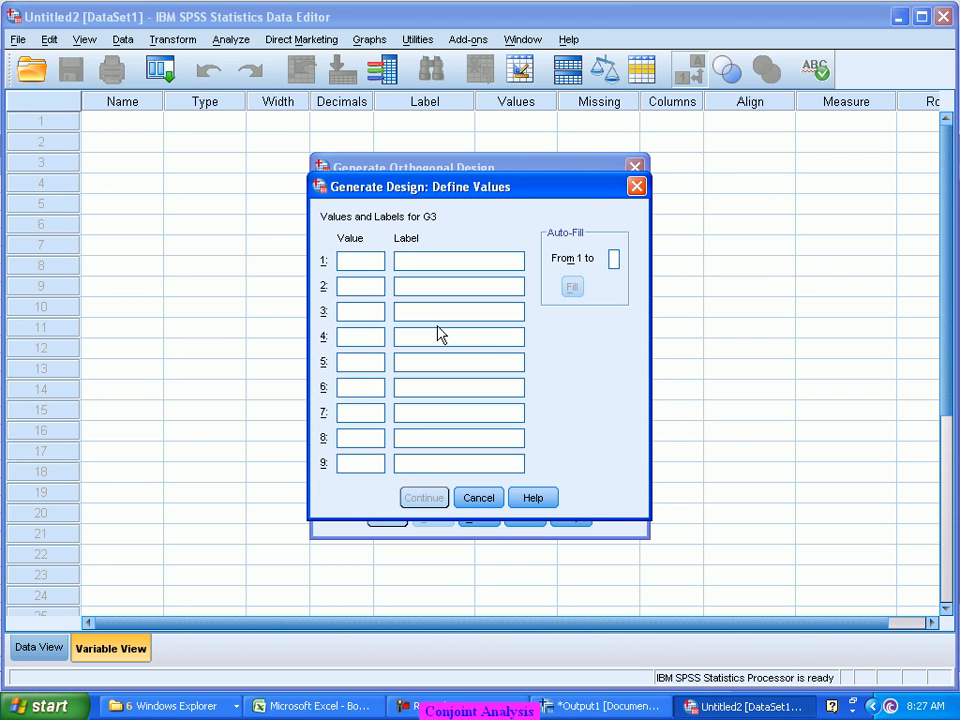
key(Tab)
text(No)
key(Tab)
text(2)
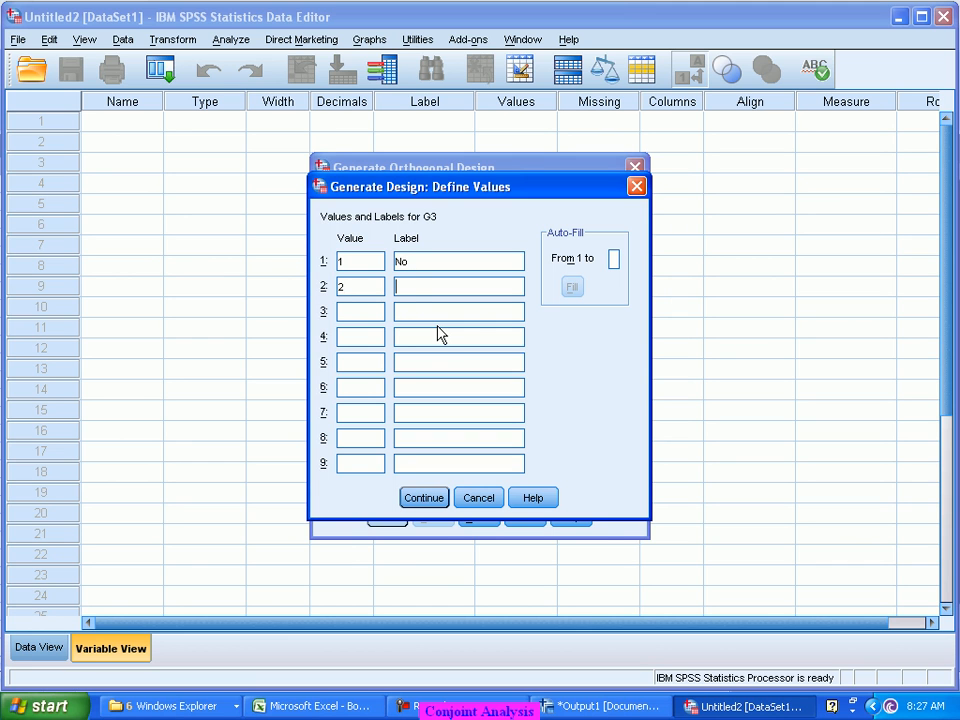
key(Tab)
text(Yes)
click(438, 500)
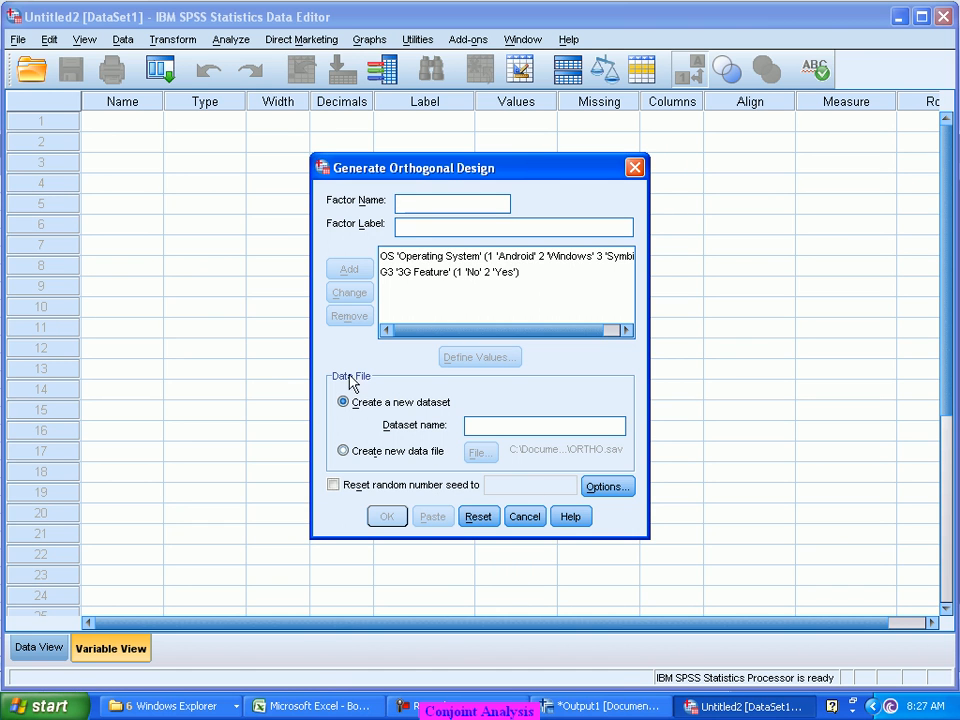
Check the attributes in Excel, and add a factor named camera with the label Camera Megapixels in SPSS.
click(326, 707)
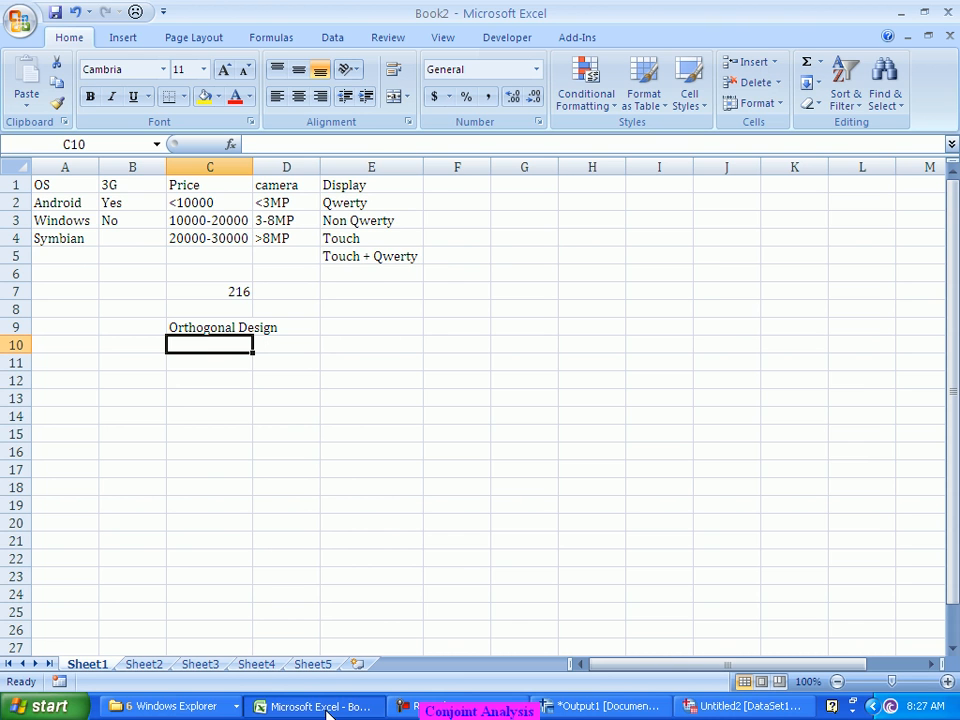
click(326, 707)
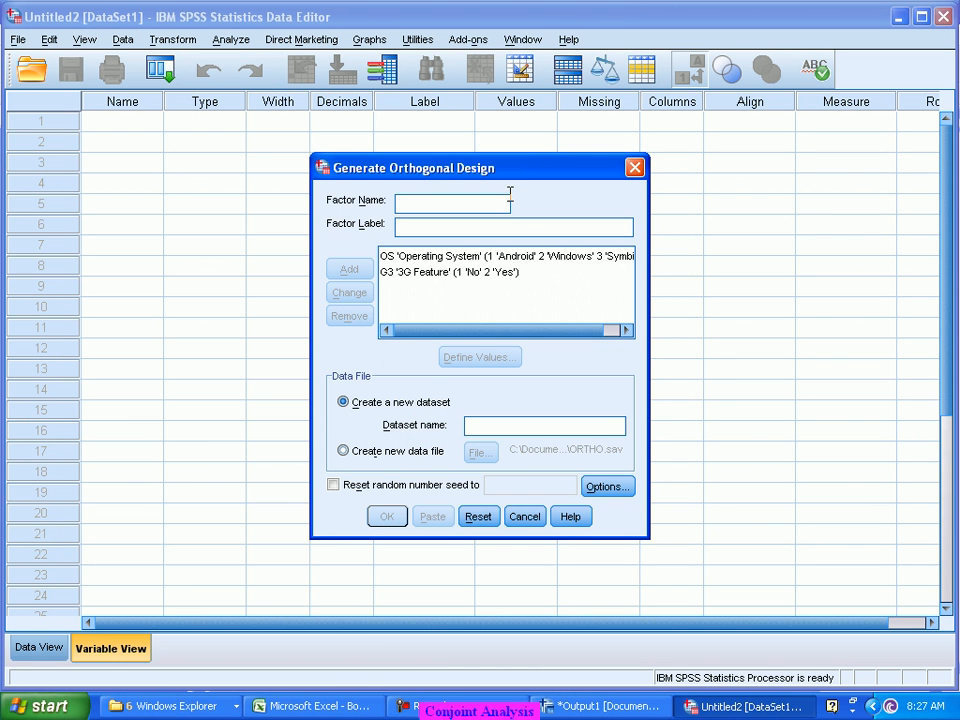
text(ca)
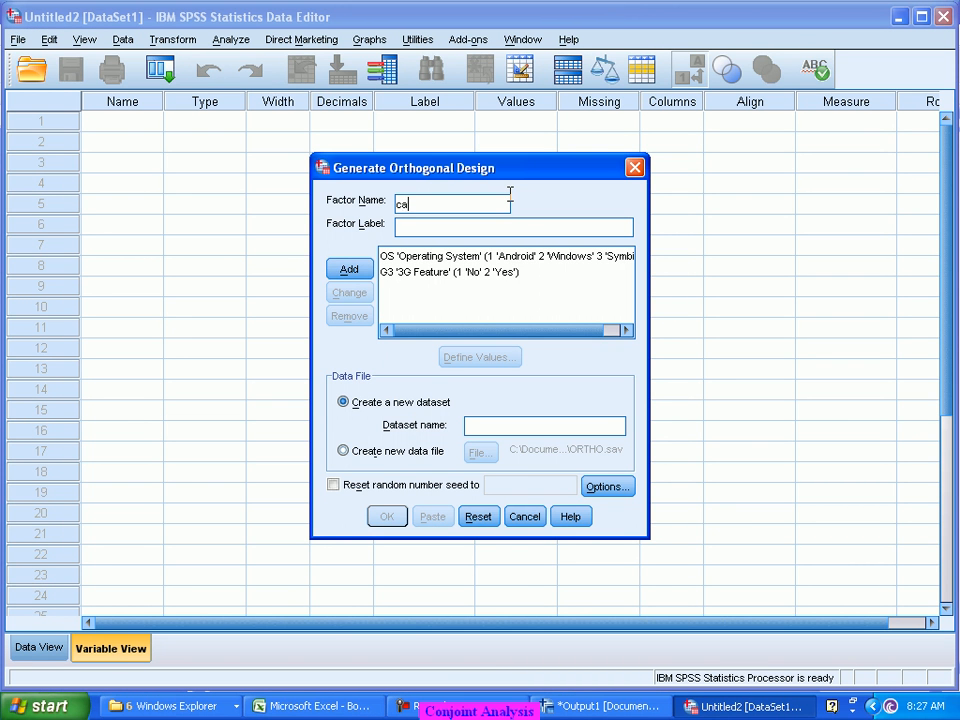
text(mera)
click(474, 228)
text(Camera Megapixels)
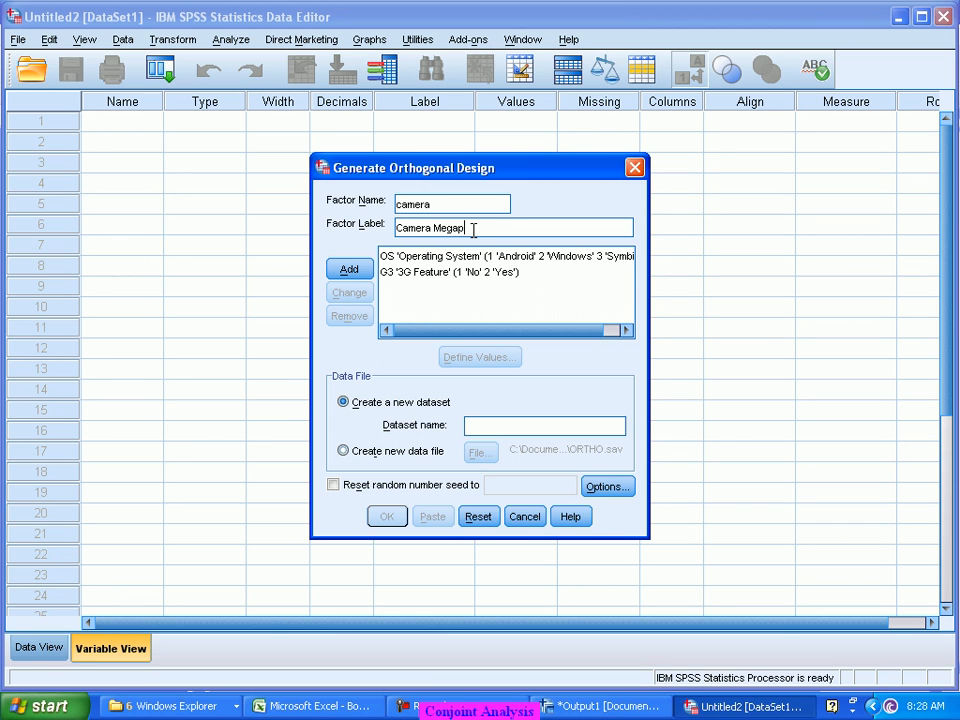
click(349, 269)
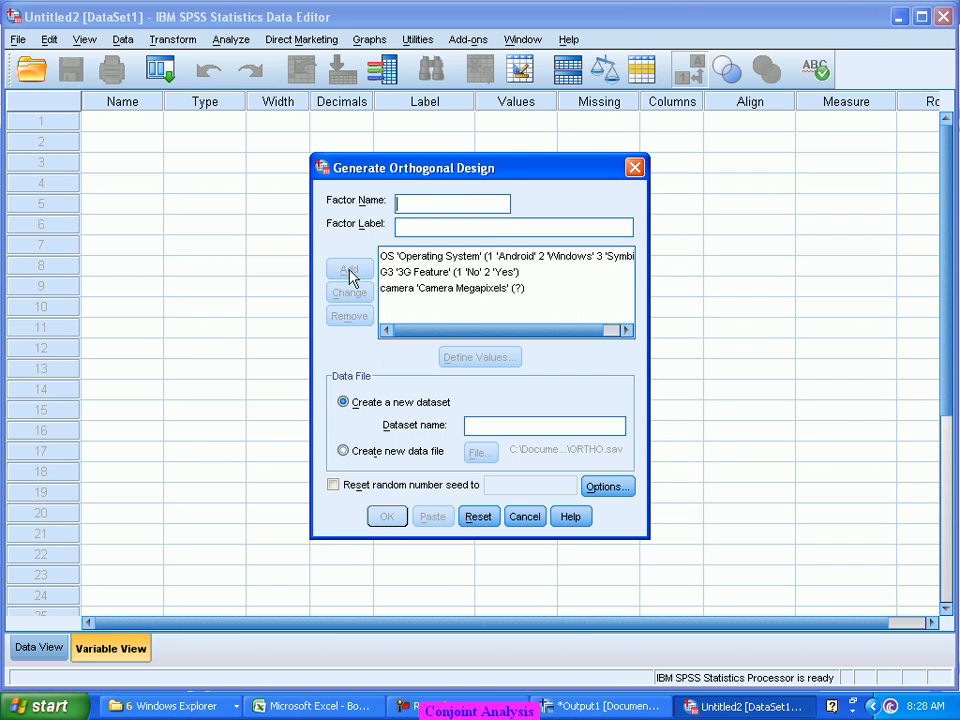
Define the camera factor's values as 1 <3MP, 2 3-8MP and 3 >8MP.
click(486, 288)
click(480, 358)
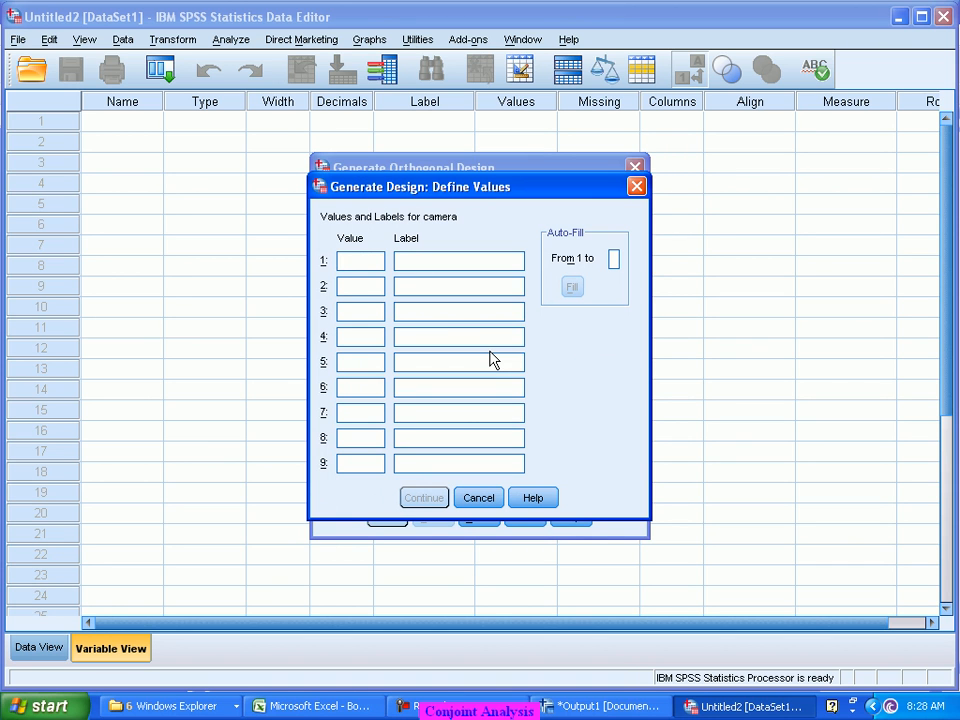
text(1)
key(Tab)
text(<3MP)
key(Tab)
text(2)
text(3-8M)
text(P)
key(Tab)
text(3)
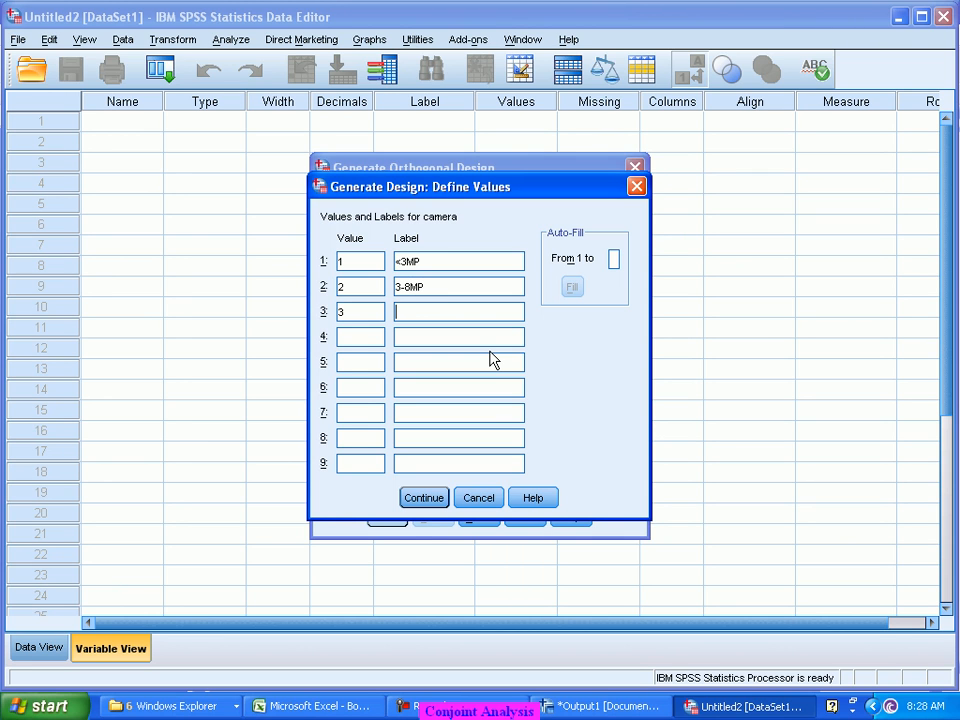
key(Tab)
text(>8MP)
click(424, 502)
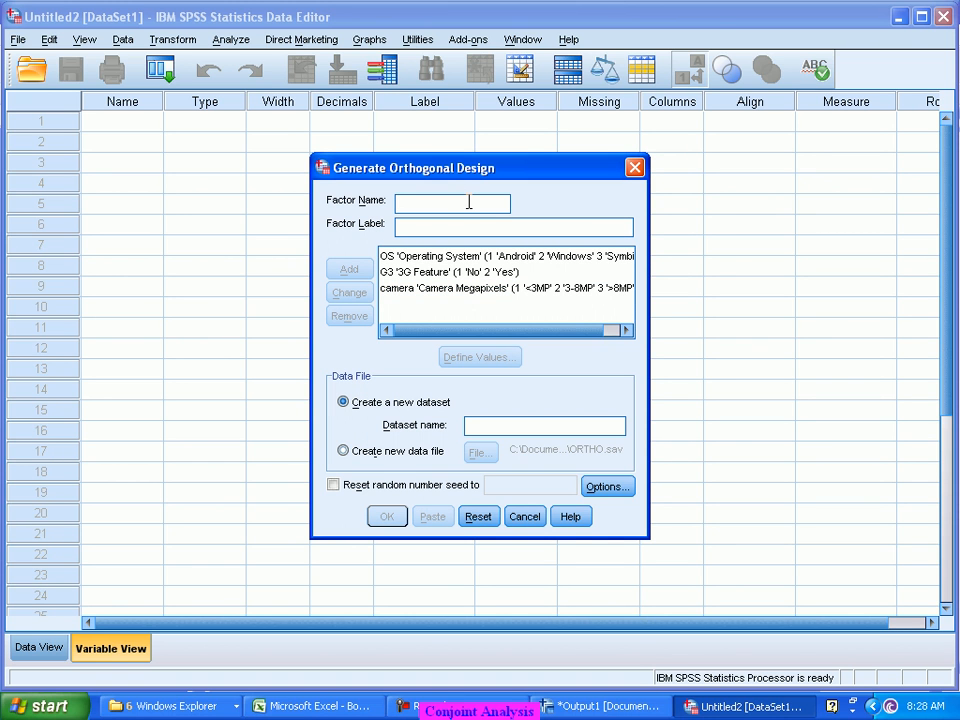
Add a factor named Display with the label Display Type to the orthogonal design.
click(469, 202)
text(Dis)
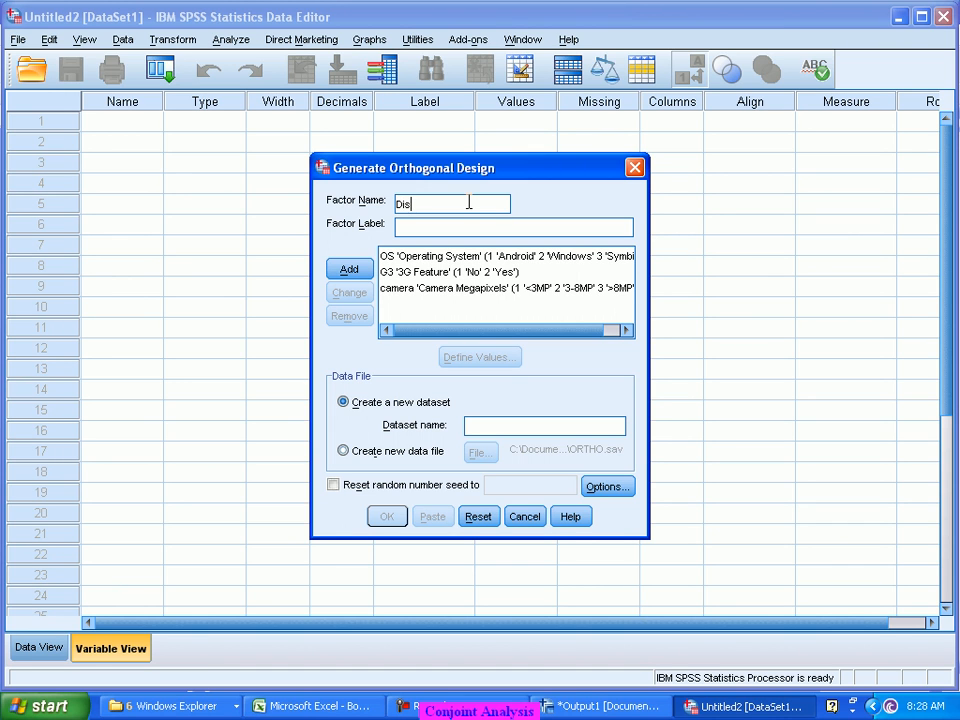
text(play)
click(456, 221)
text(Display Type)
click(349, 269)
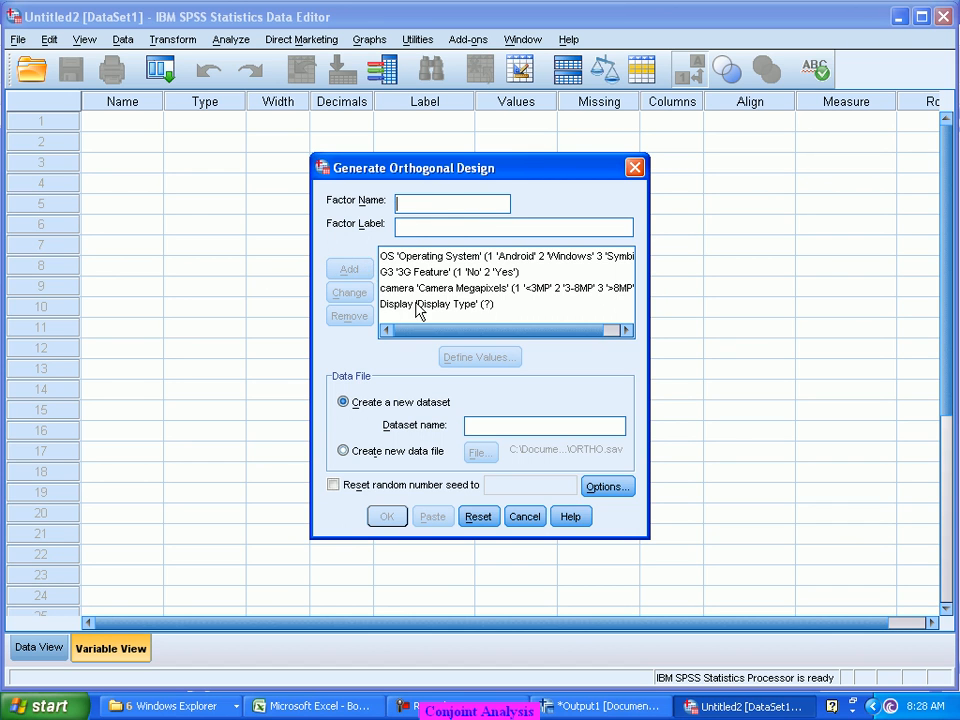
Define the first value of the Display factor as 1 with the label No Qwerty.
click(435, 308)
click(470, 357)
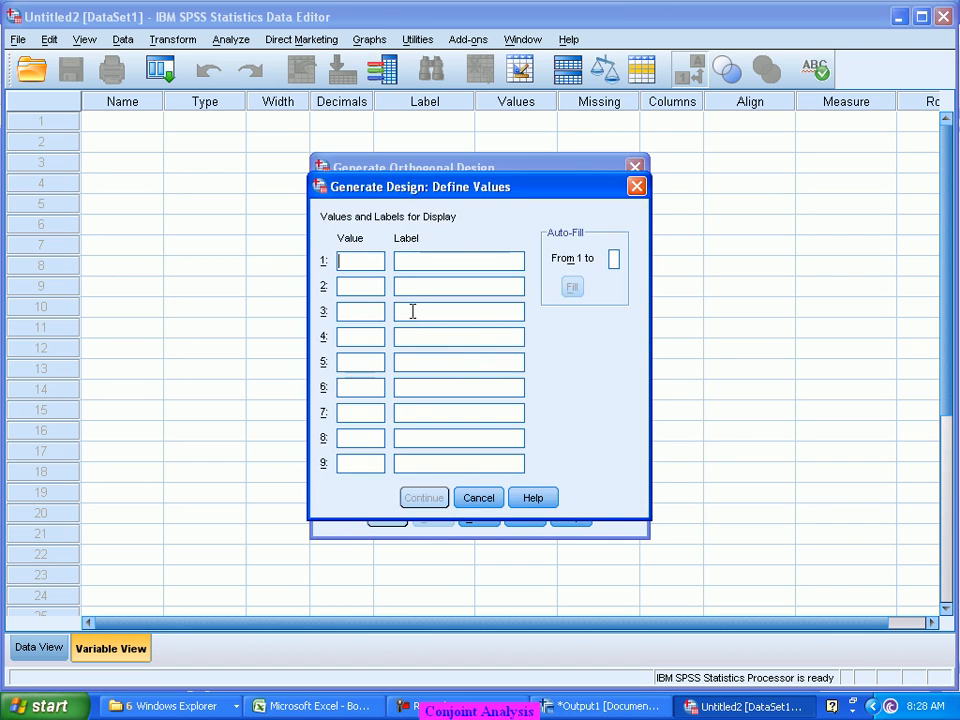
text(1)
key(Tab)
text(No)
text( Q)
text(wert)
text(r)
text(y)
key(Tab)
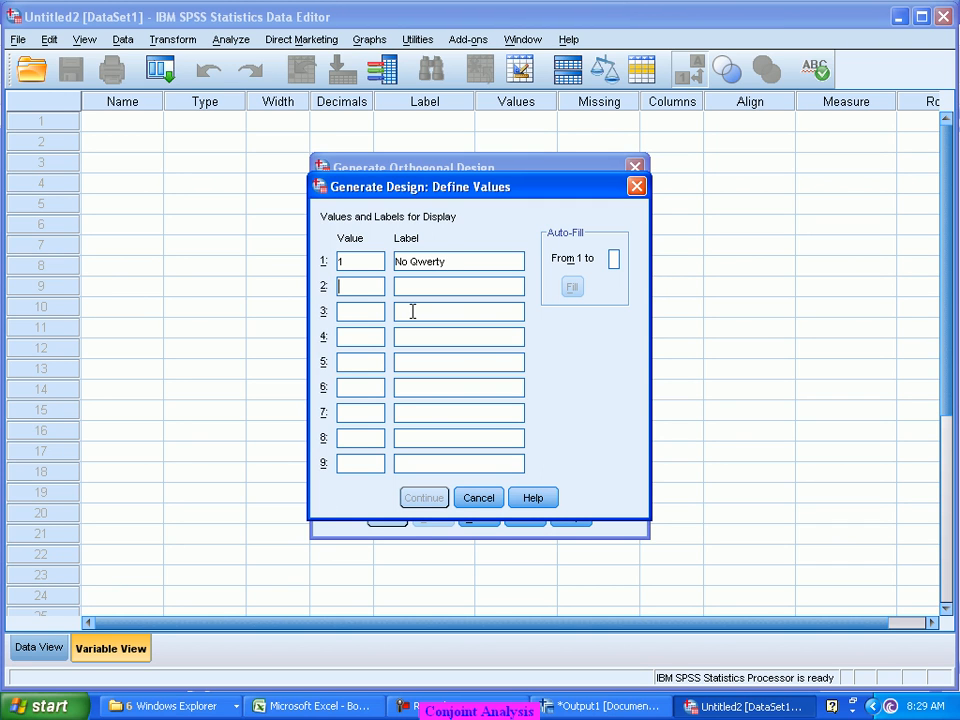
Define the Display factor's remaining values as 2 QWERTY, 3 Touch and 4 Touch + QWERTY.
text(2)
text(Q)
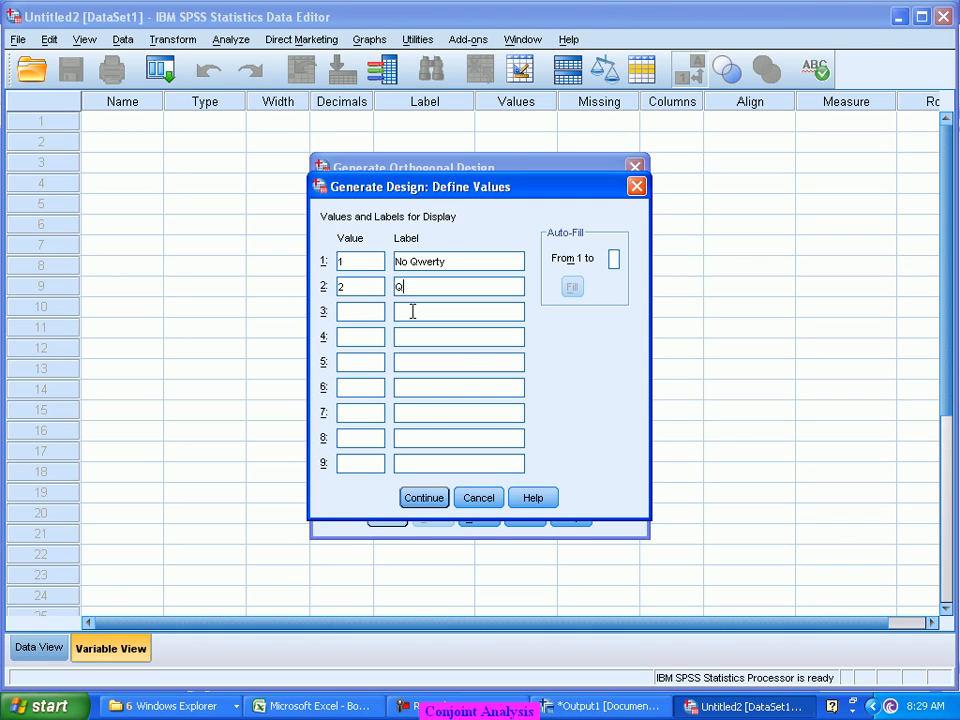
text(WERTY)
key(Tab)
text(3)
text(ouch)
key(Tab)
text(4)
key(Tab)
text(Touch + )
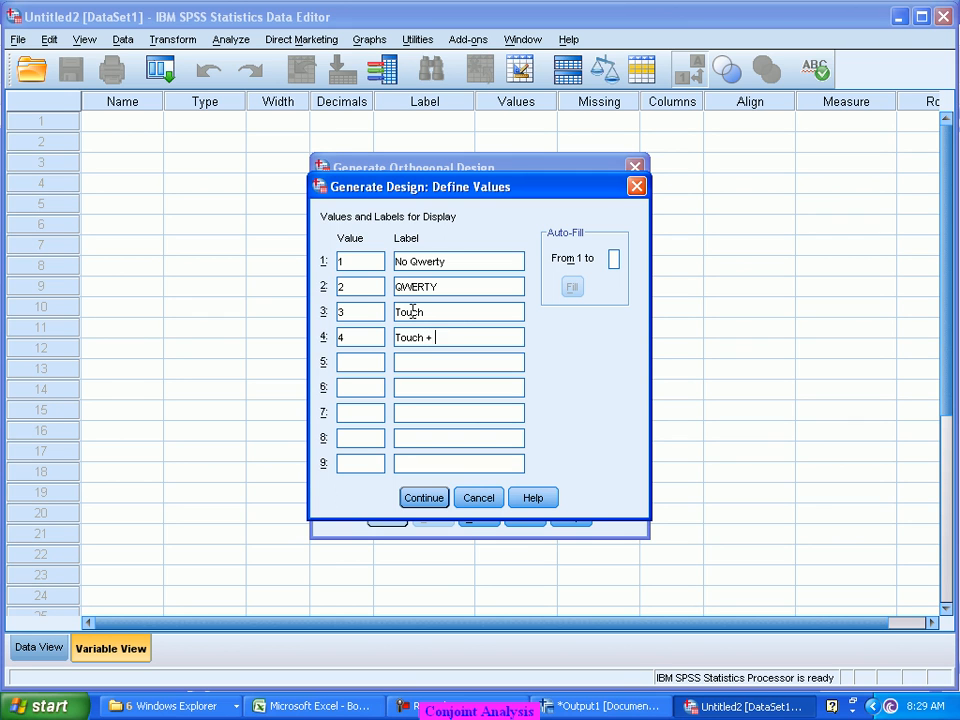
text(QWERTY)
click(424, 495)
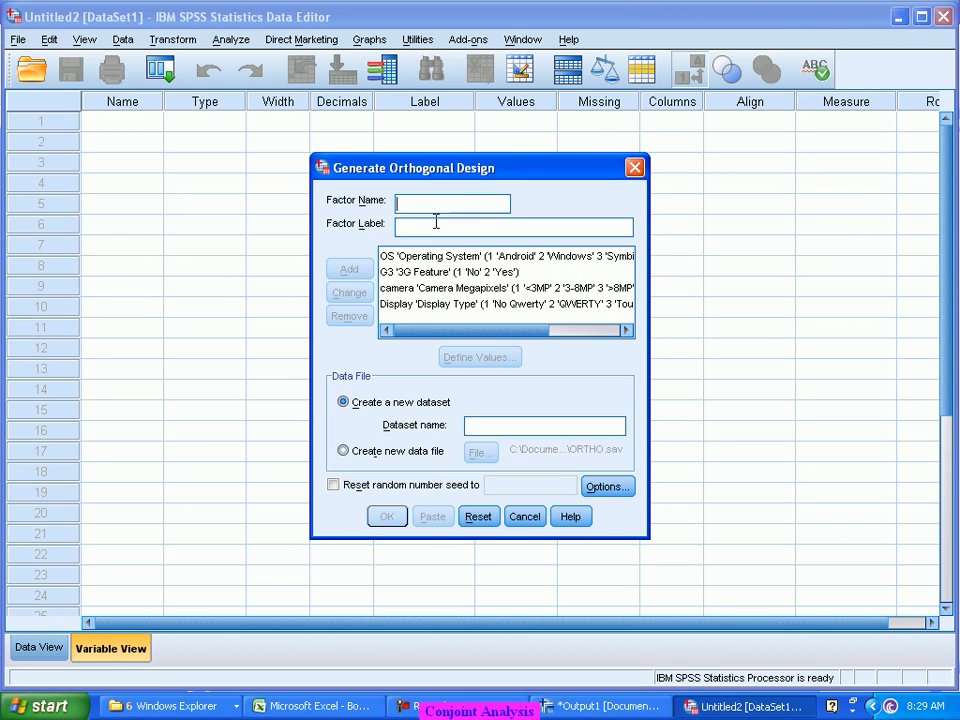
Add a factor named Price with the label Price of the Mobile to the orthogonal design.
text(Price)
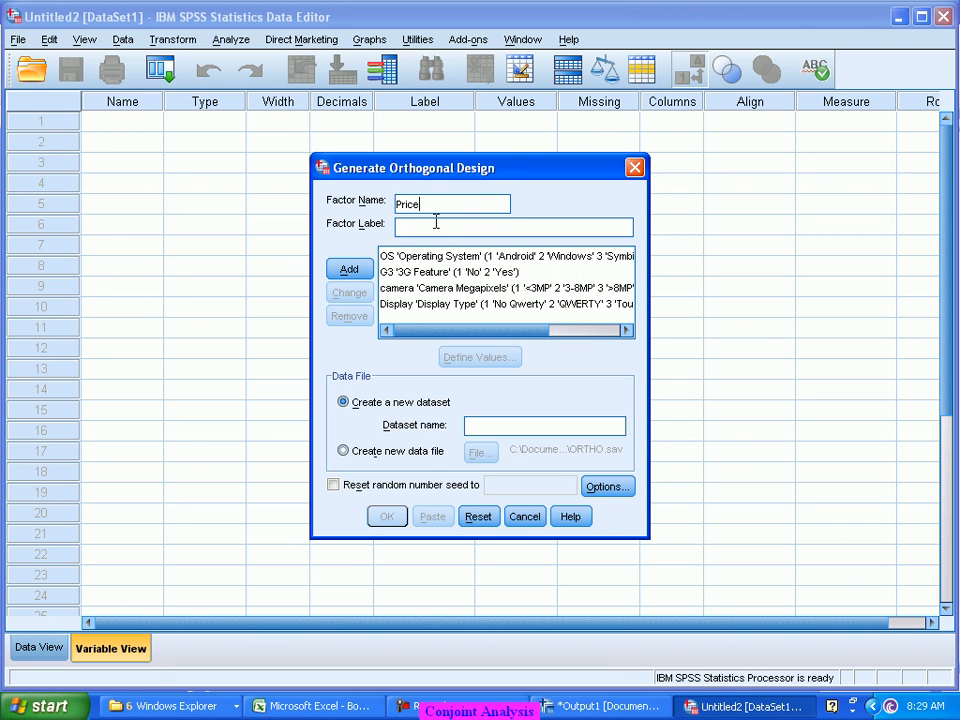
click(429, 225)
text(Price of the Mobile)
click(356, 270)
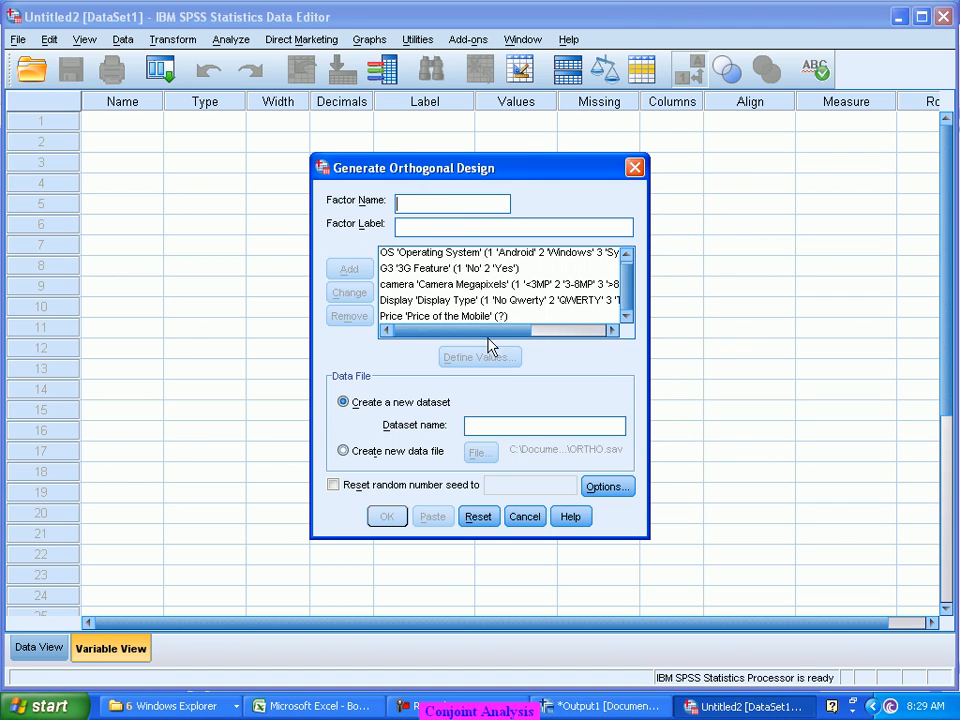
click(495, 318)
click(491, 358)
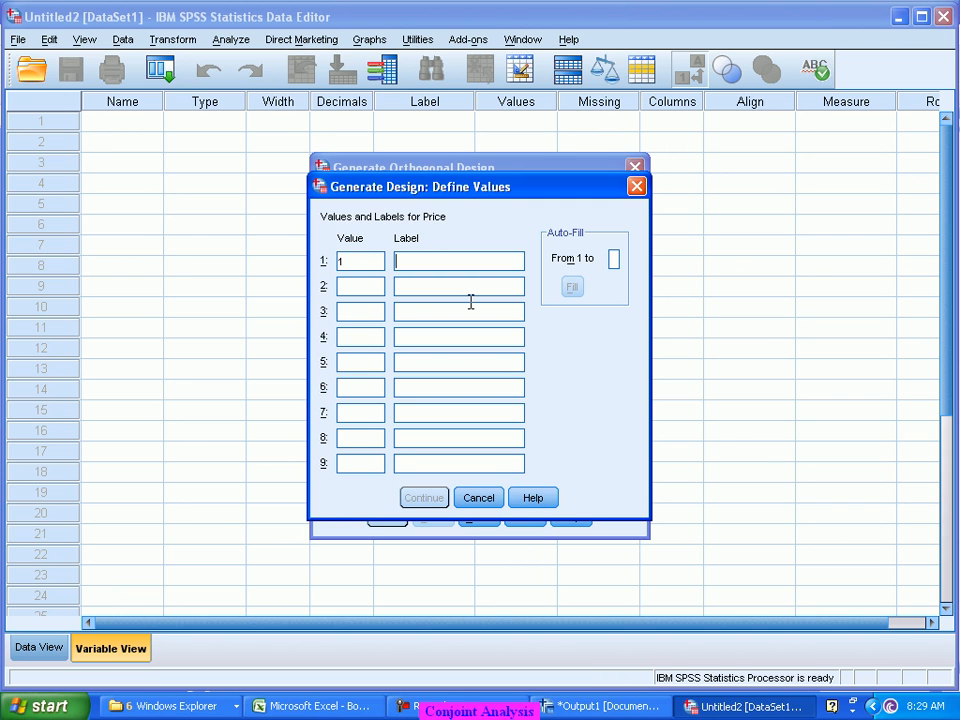
text(<5000)
key(Tab)
text(2)
key(Tab)
text(5000-10000)
key(Tab)
text(3)
key(Tab)
text(10000-25000)
key(Tab)
text(4)
key(Tab)
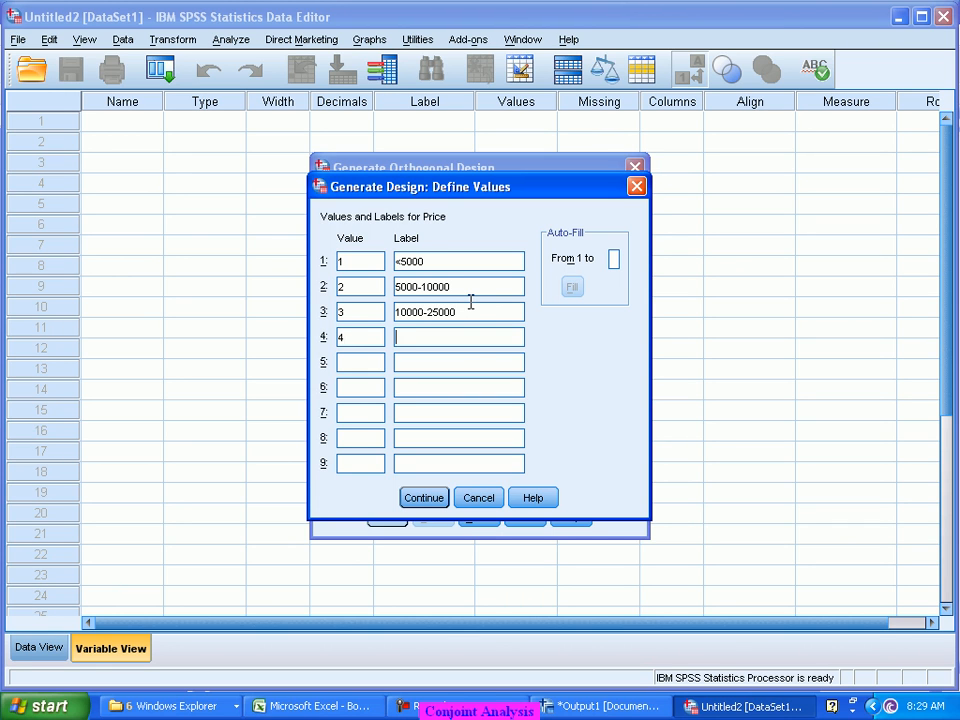
text(>25000)
click(426, 500)
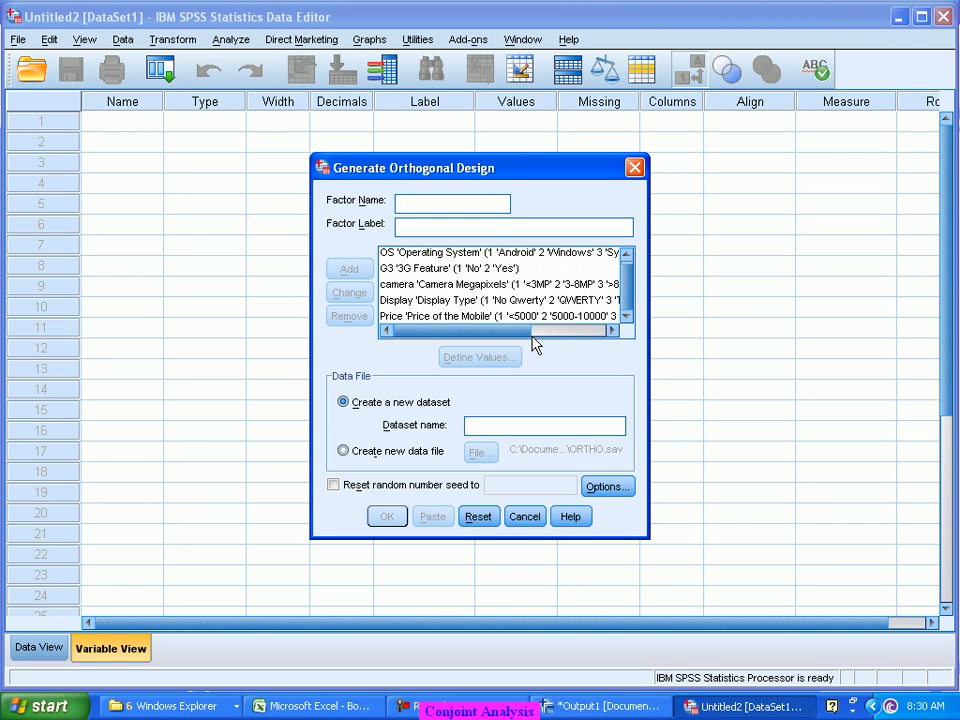
Name the new dataset for the orthogonal design Mobile_Combinations.
click(498, 270)
click(490, 425)
text(M)
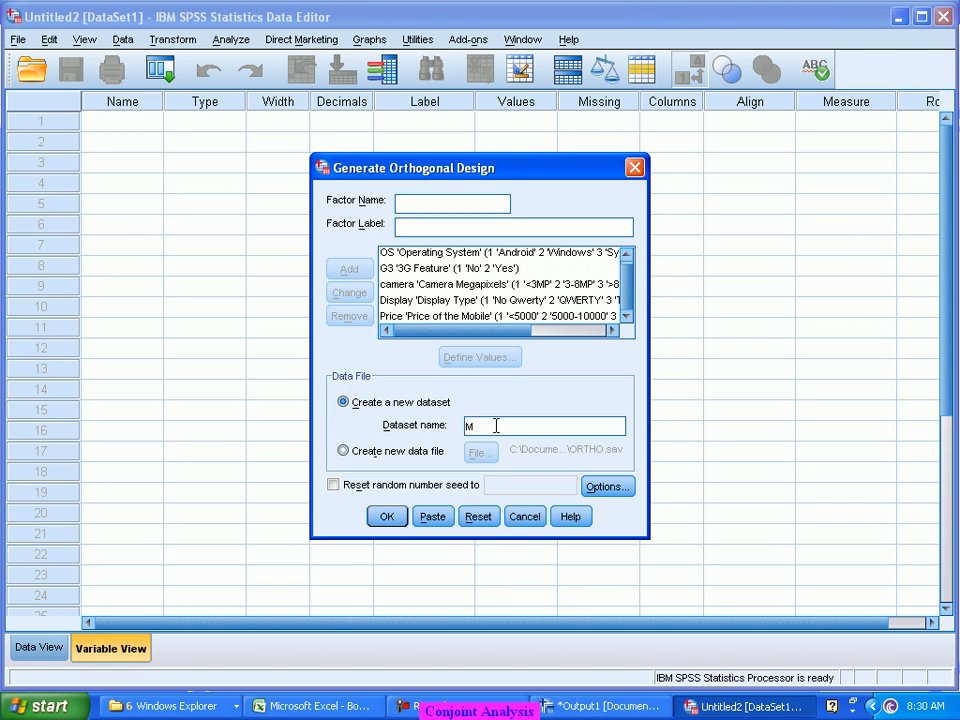
key(BackSpace)
text(Mobile_Combinations)
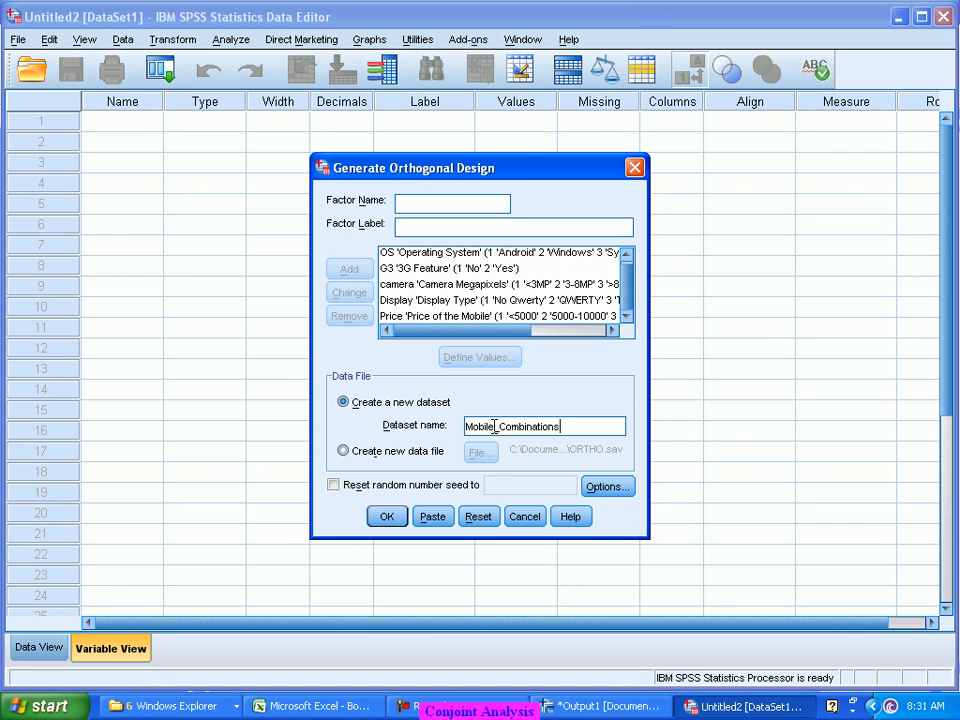
Enable resetting the random number seed and set the seed to 2000000.
click(372, 488)
click(538, 488)
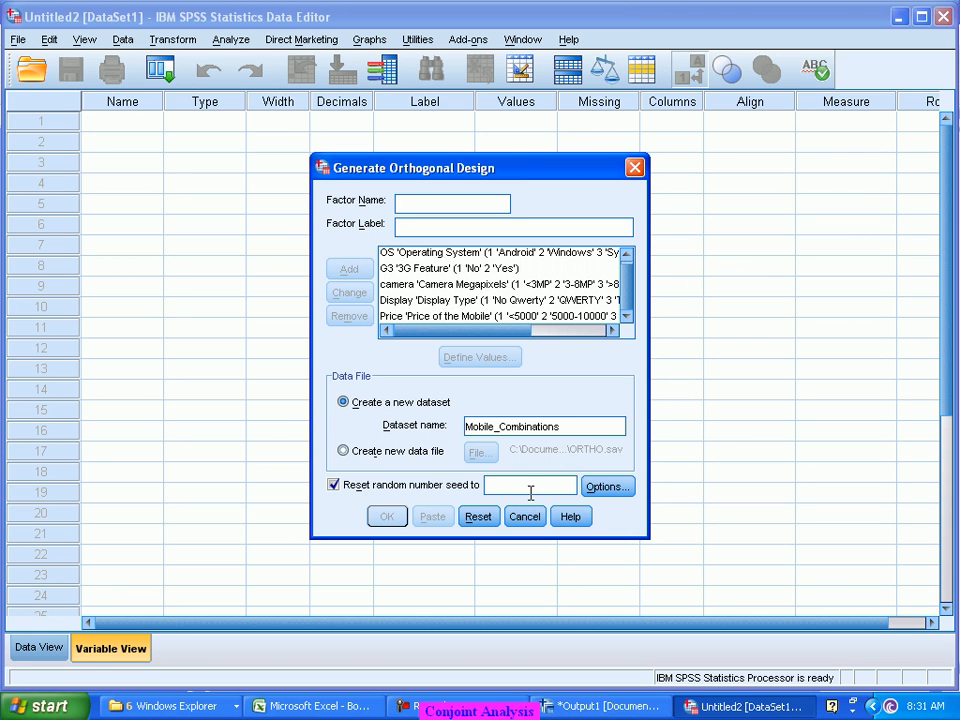
text(20)
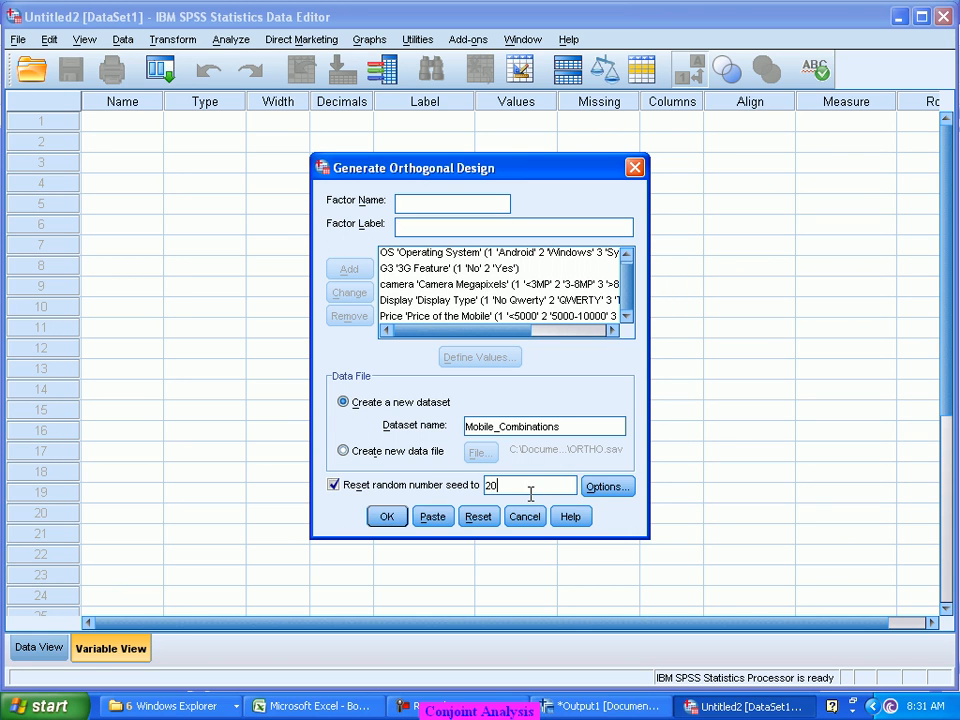
text(00000)
Set the design options to at least 30 cases, with 6 holdout cases randomly mixed with the other cases.
click(617, 491)
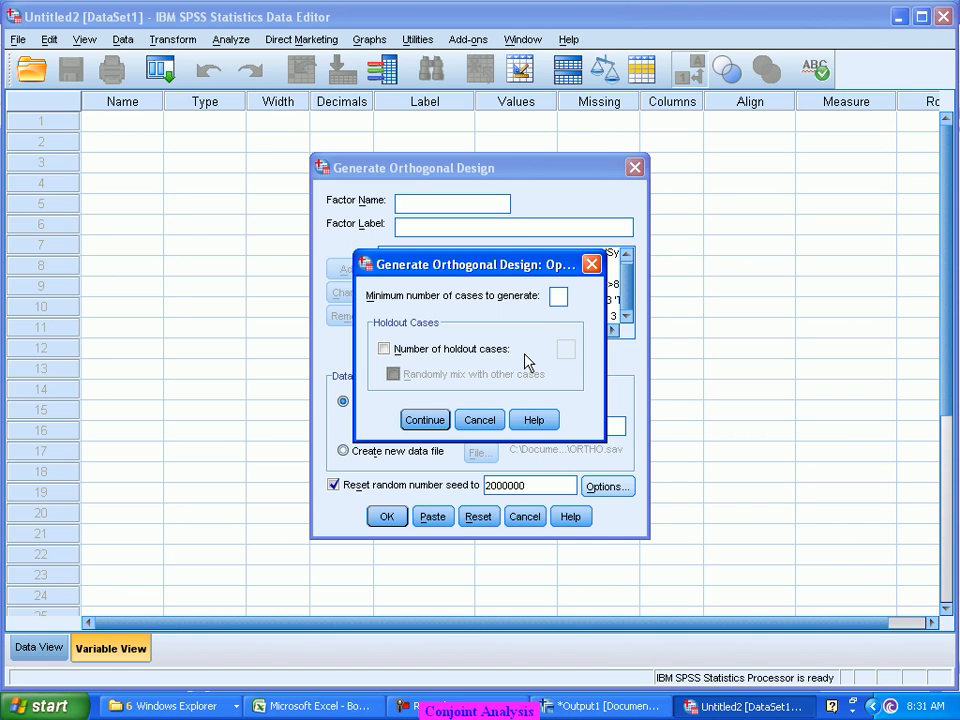
text(30)
click(425, 348)
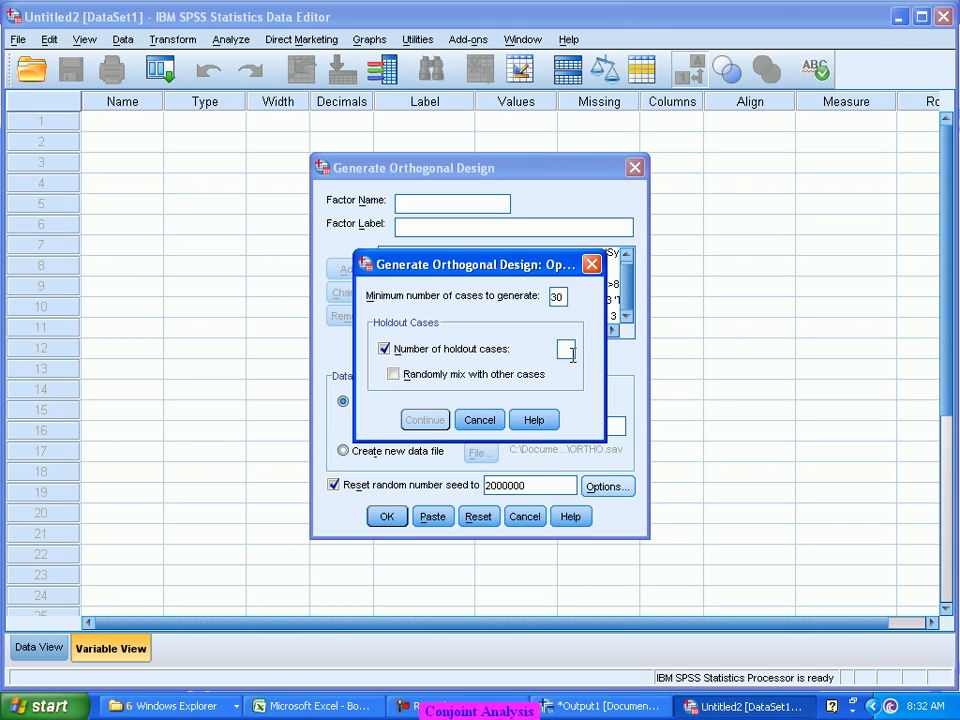
text(5)
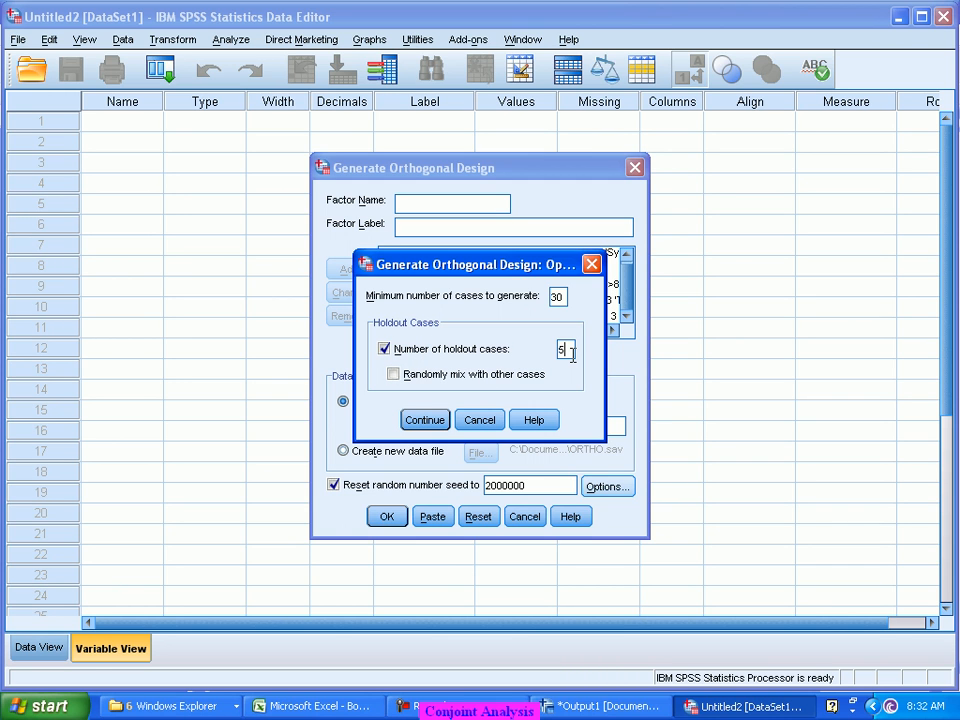
key(BackSpace)
text(6)
click(394, 375)
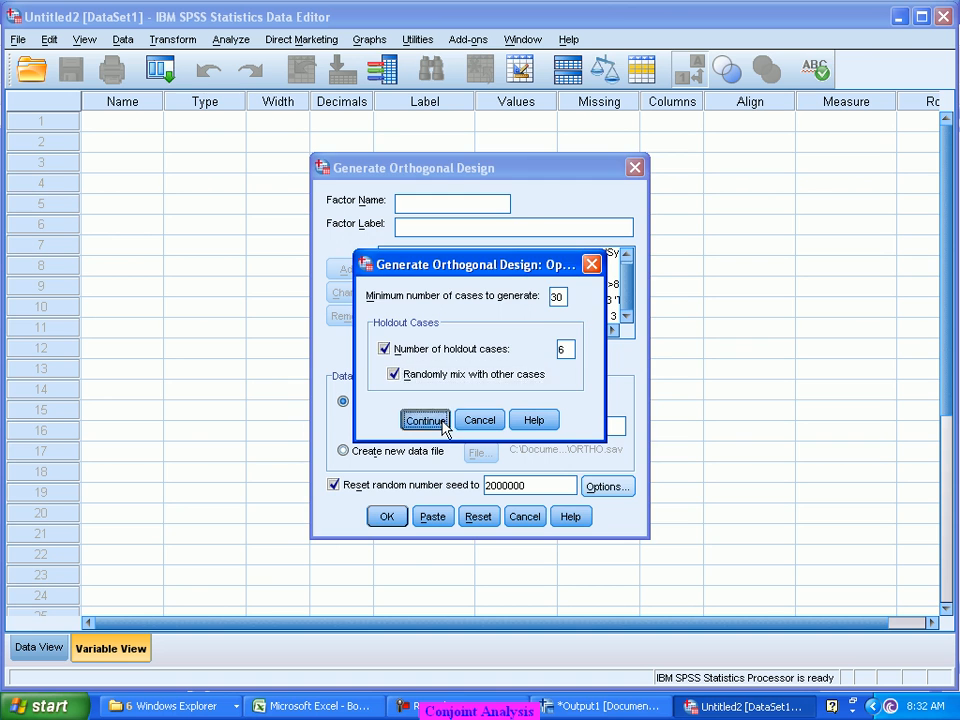
click(423, 420)
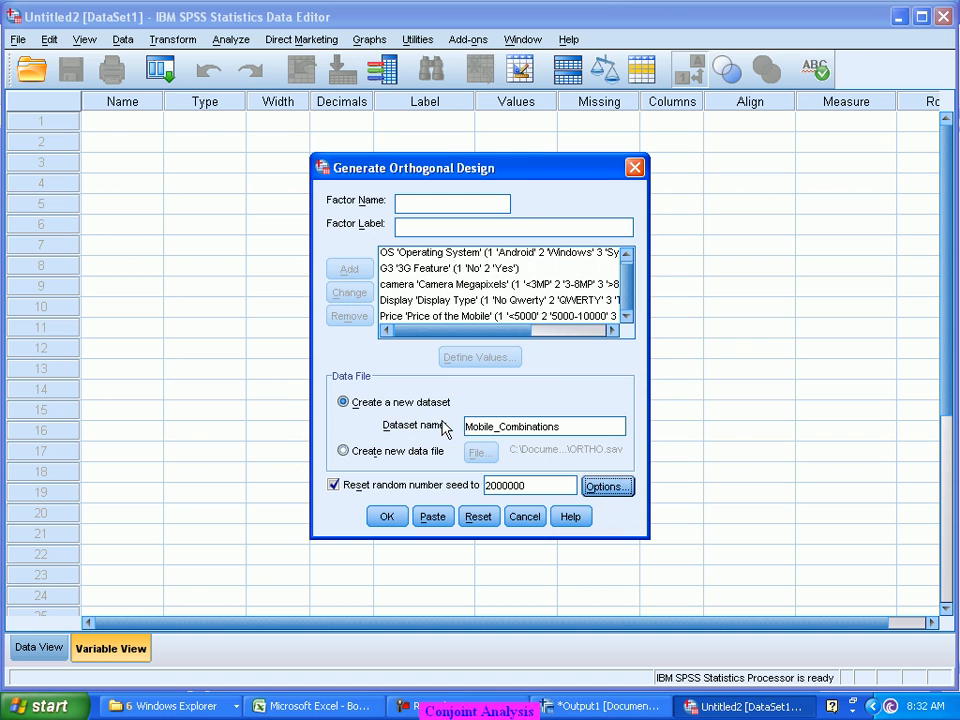
Generate the orthogonal design and show the data rows of the Mobile_Combinations dataset.
click(392, 521)
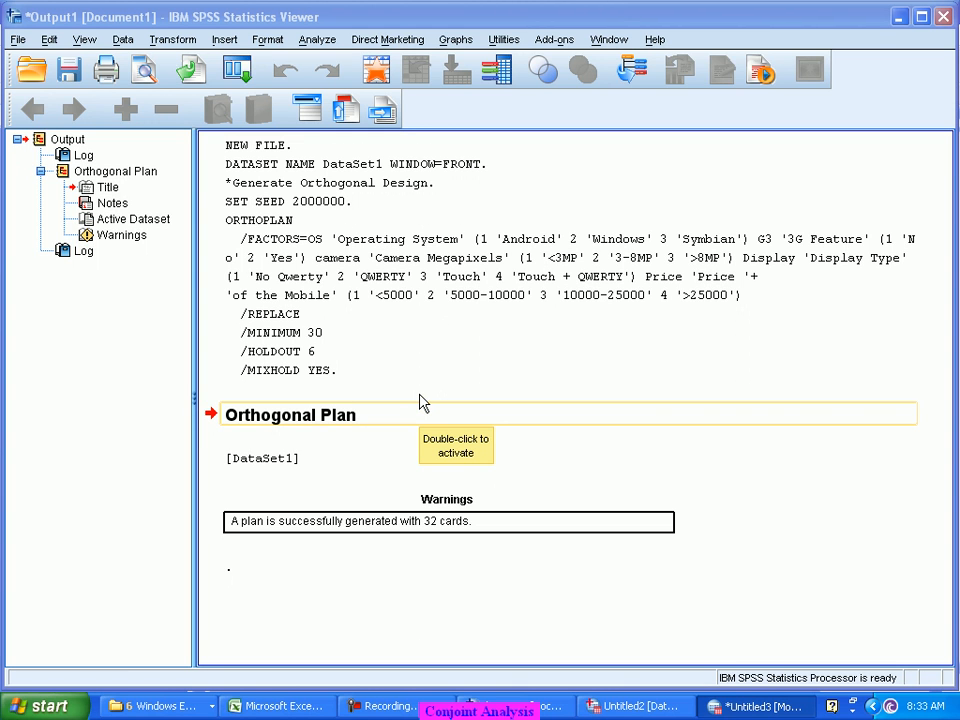
click(745, 706)
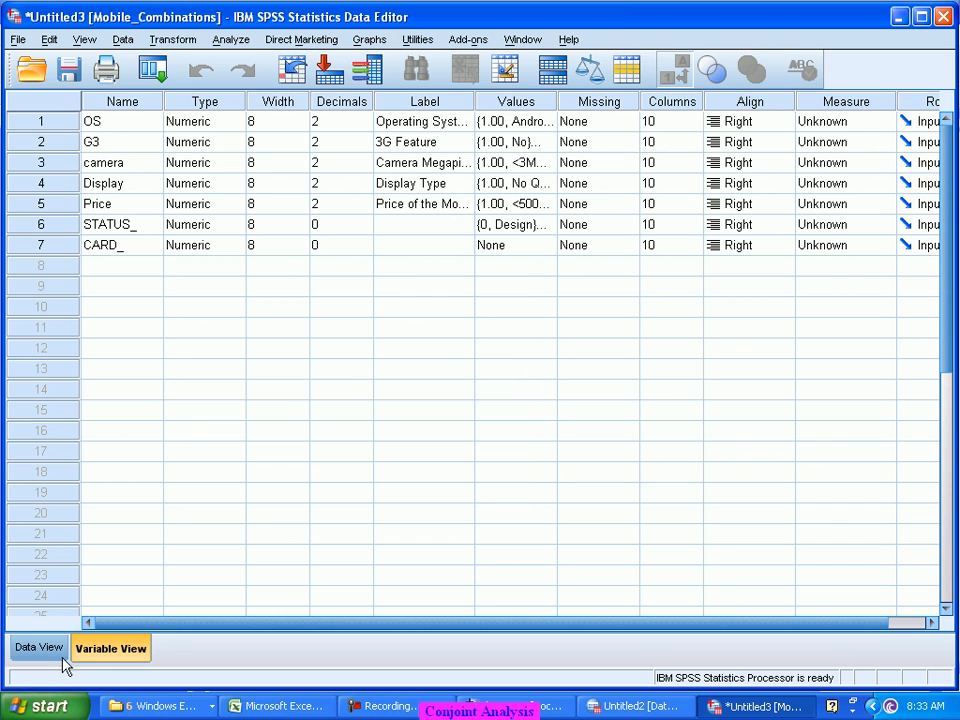
click(37, 647)
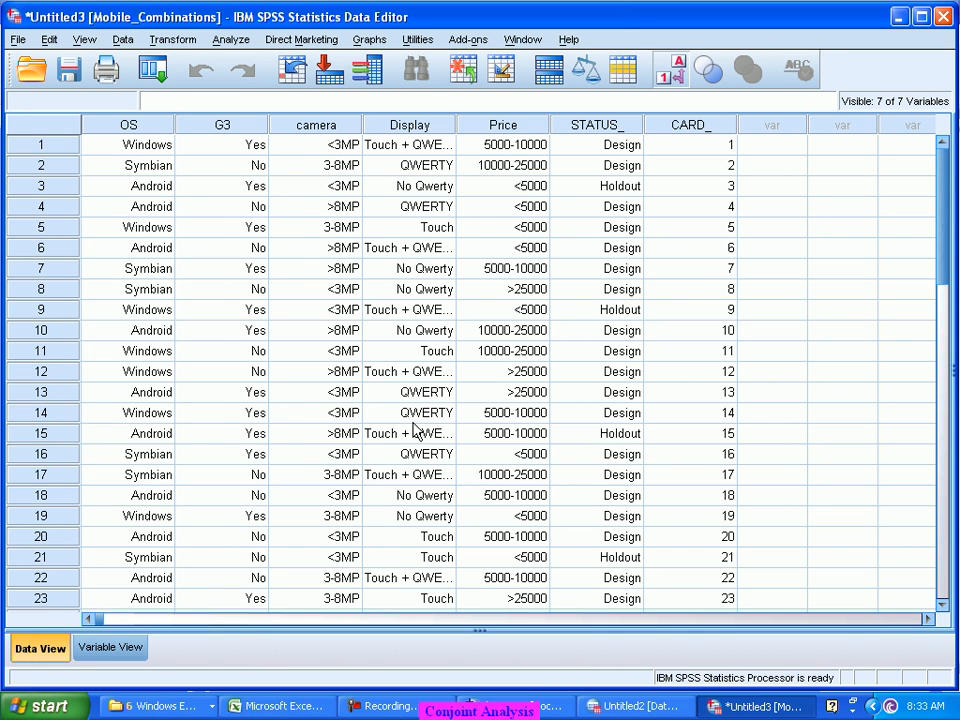
Examine all generated phone profiles and their card numbers in the Mobile_Combinations dataset.
scroll(415, 430, down, 7)
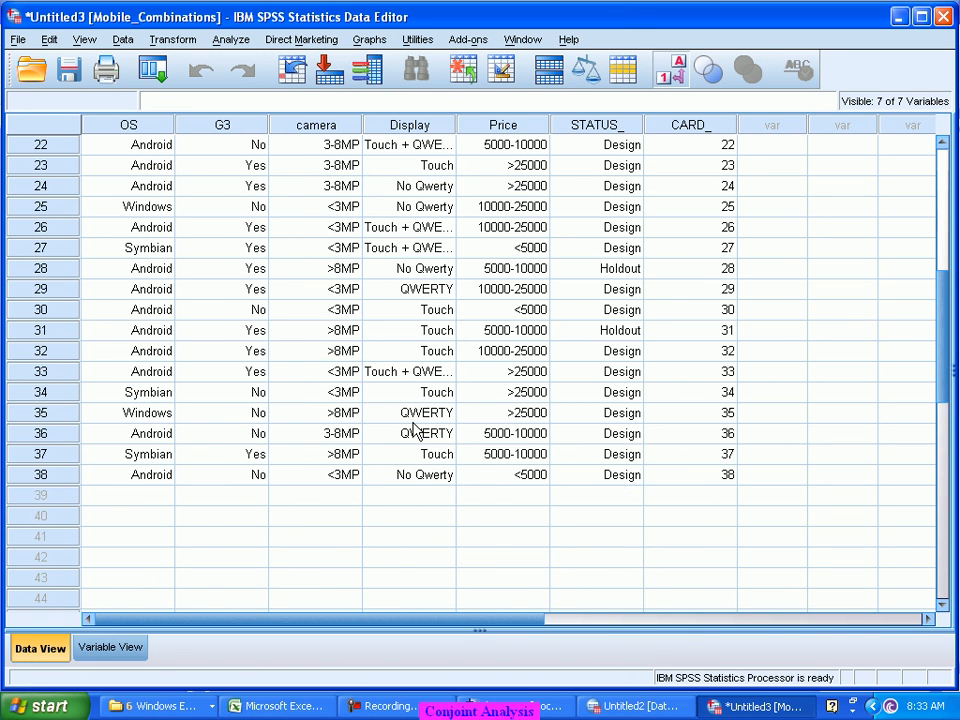
scroll(415, 430, up, 7)
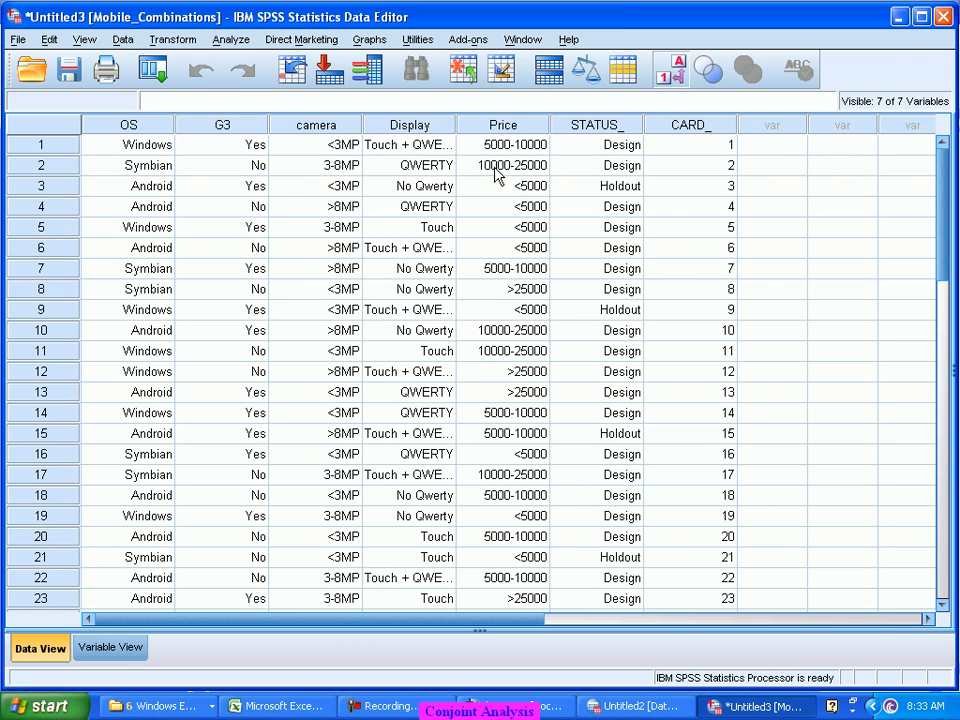
scroll(725, 258, down, 8)
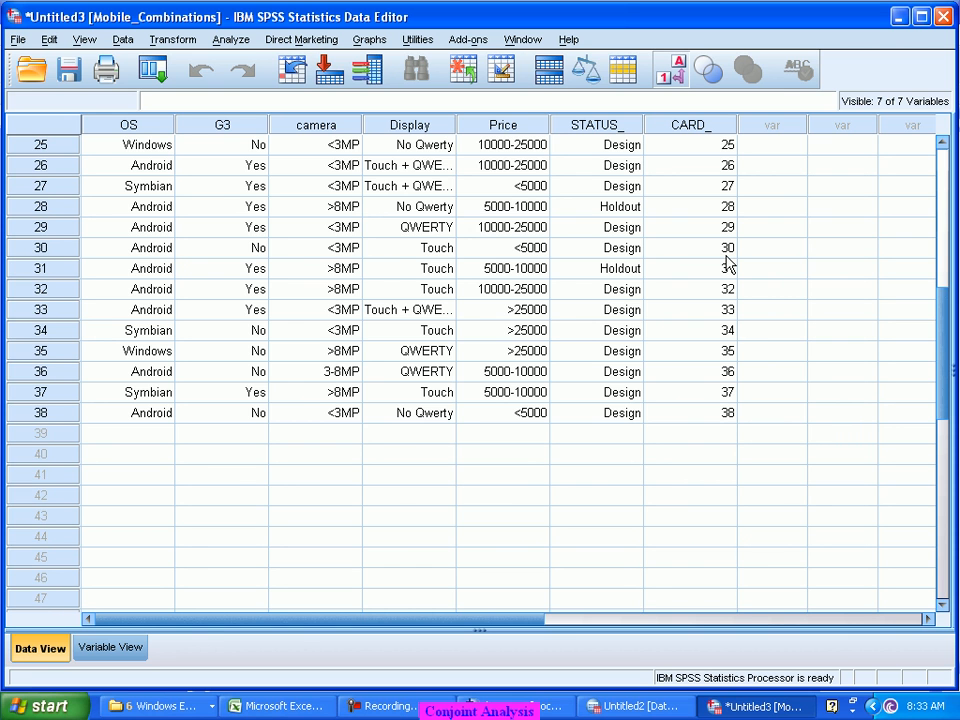
scroll(727, 262, up, 6)
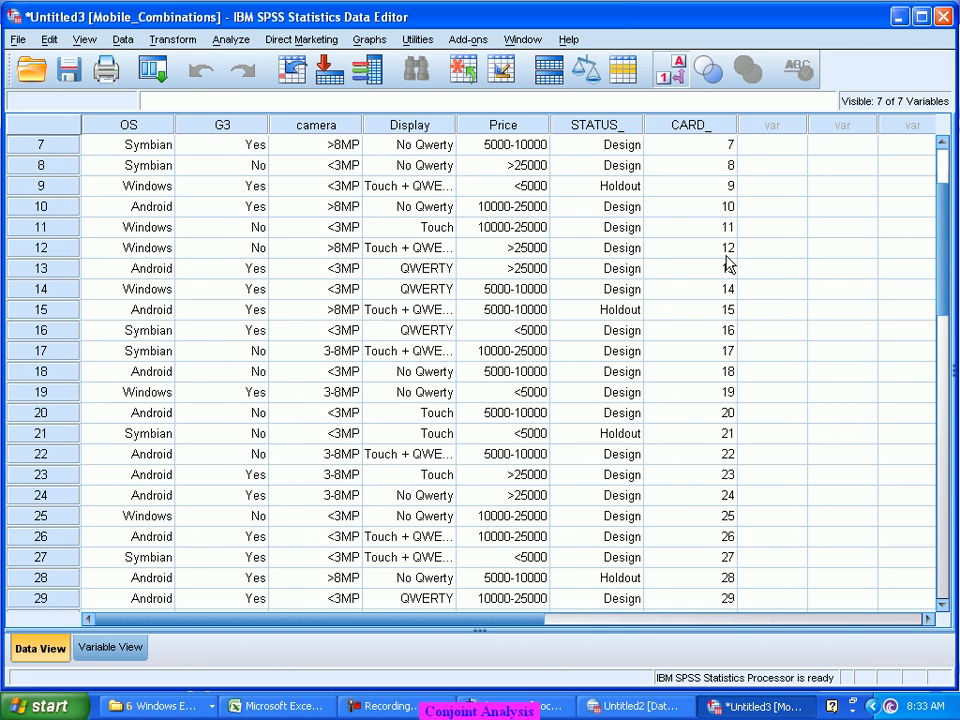
scroll(727, 262, up, 2)
scroll(727, 262, down, 10)
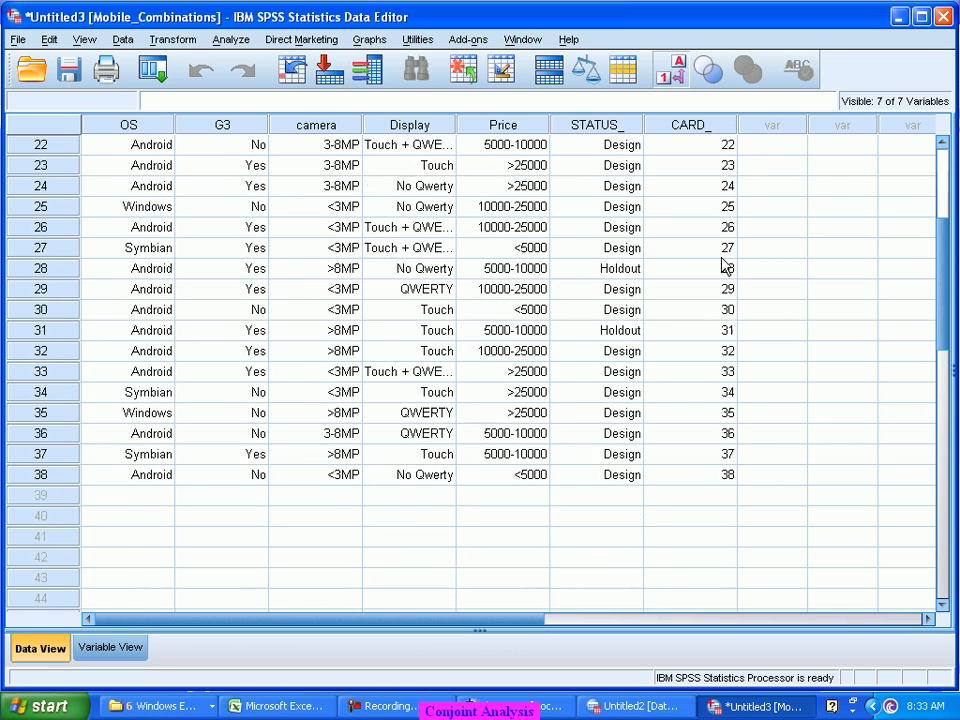
scroll(724, 266, up, 6)
scroll(720, 268, up, 4)
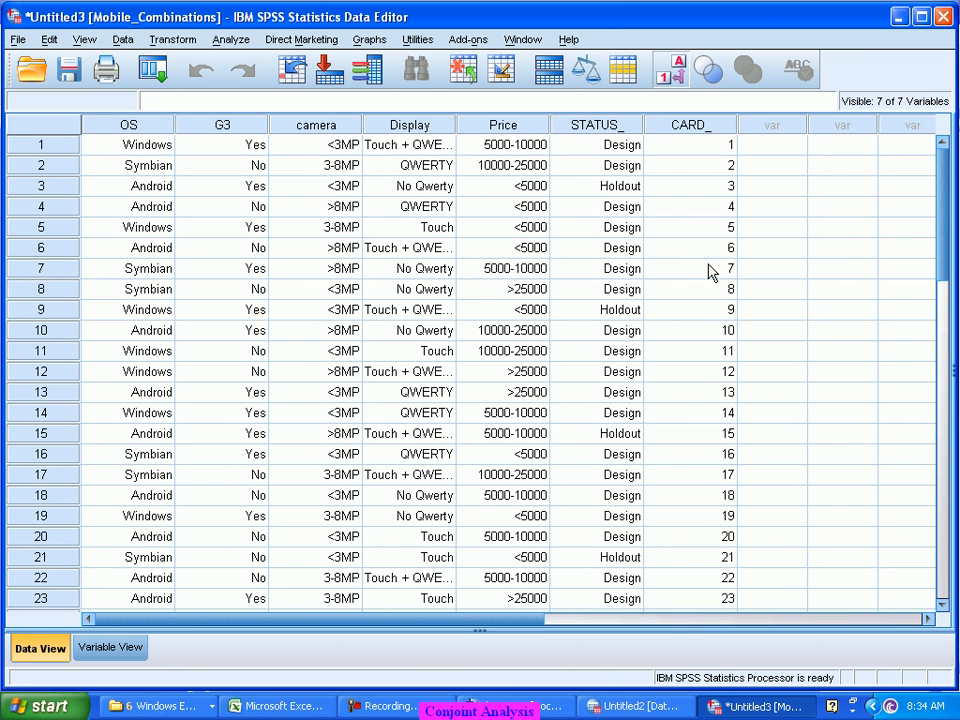
Inspect the STATUS_ entries of the first three cards, and review the design and holdout cards throughout the dataset.
click(605, 152)
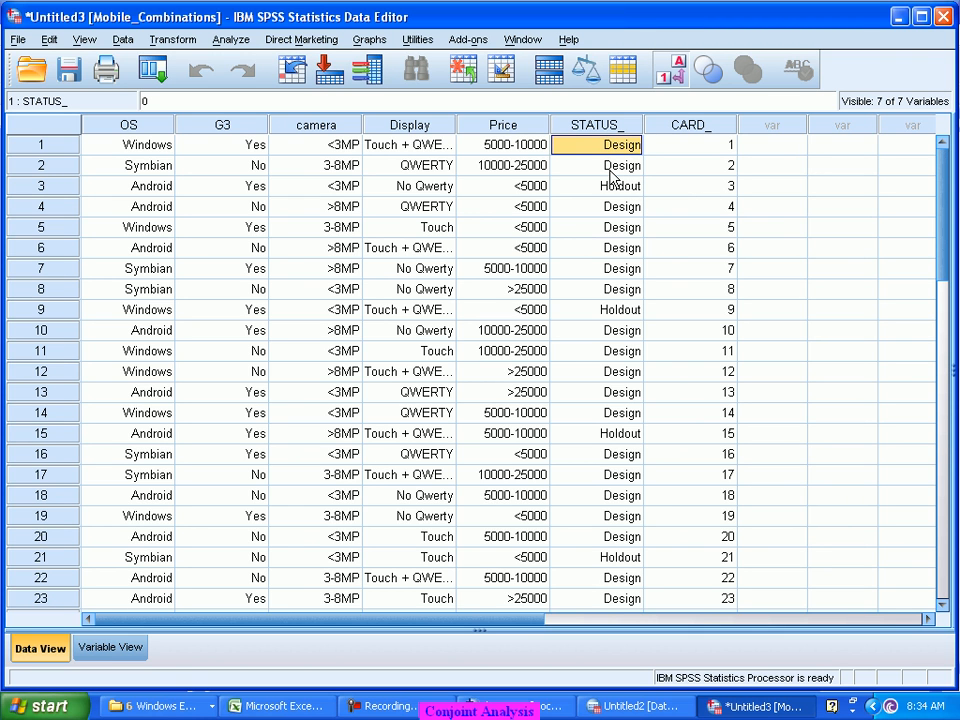
key(Down)
key(Down)
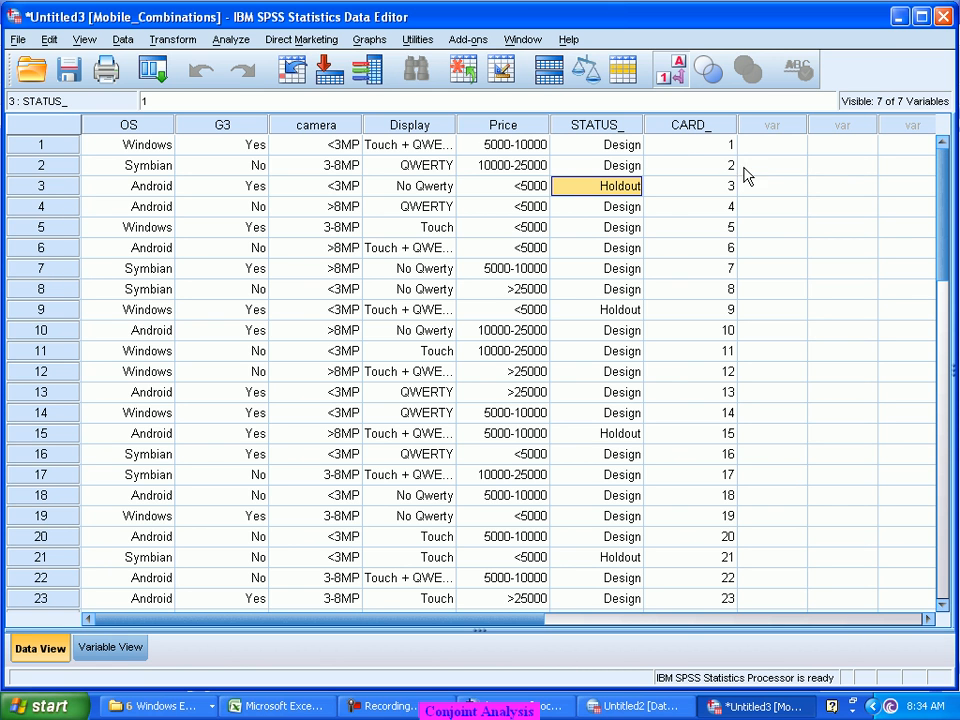
scroll(717, 235, down, 9)
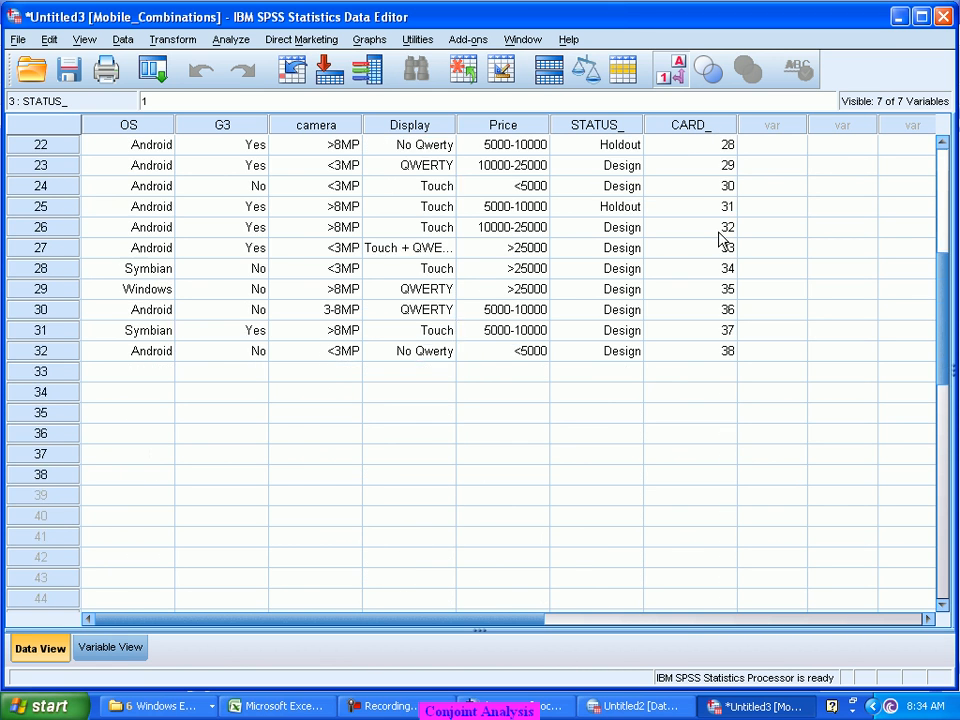
scroll(717, 238, up, 9)
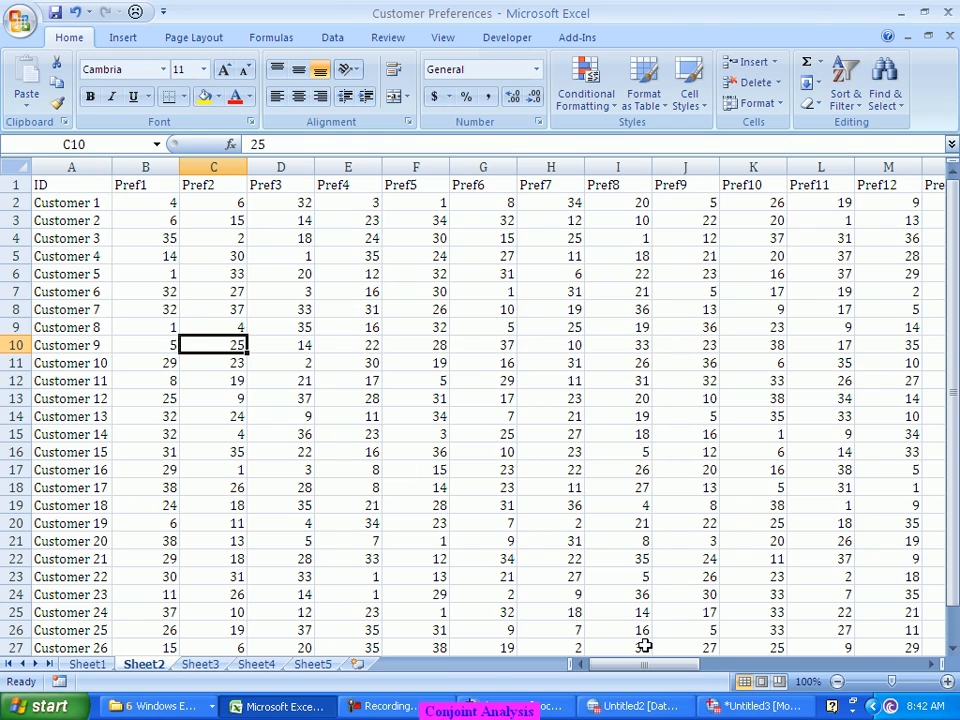
Check Customer 1's Pref1 entry in the Excel customer preferences, and locate the matching card 4 profile in the SPSS Mobile_Combinations dataset.
drag(688, 669, 452, 675)
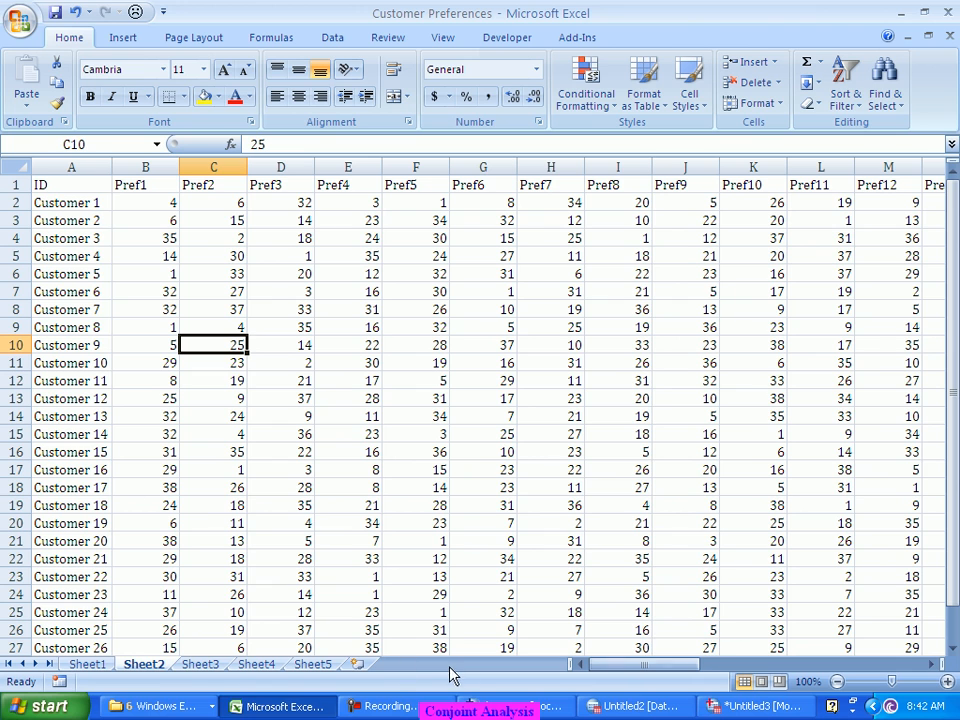
click(52, 201)
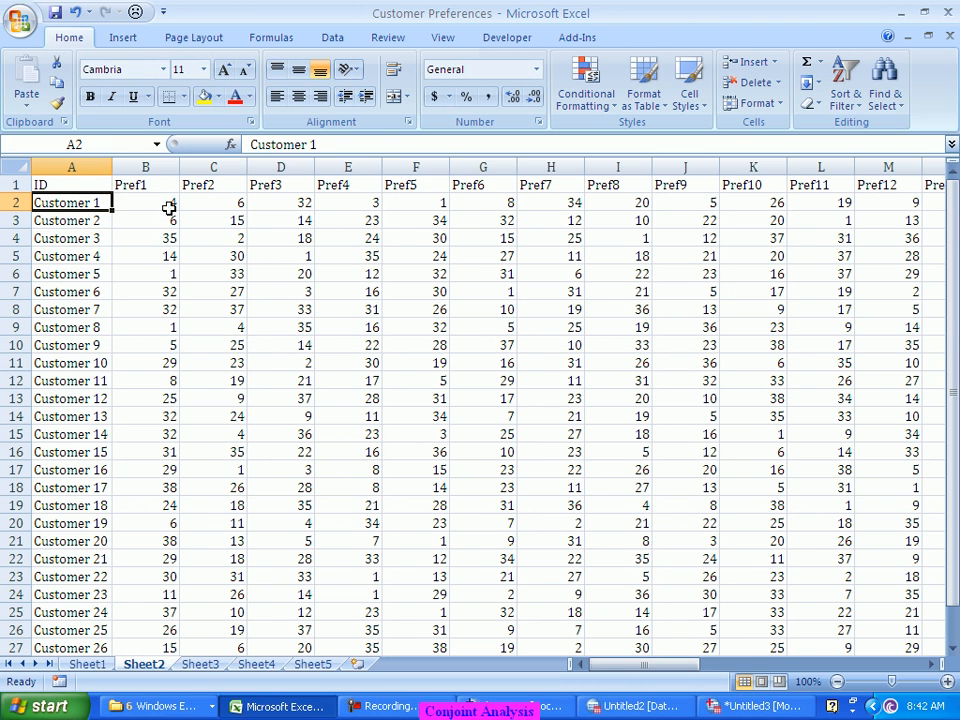
click(148, 202)
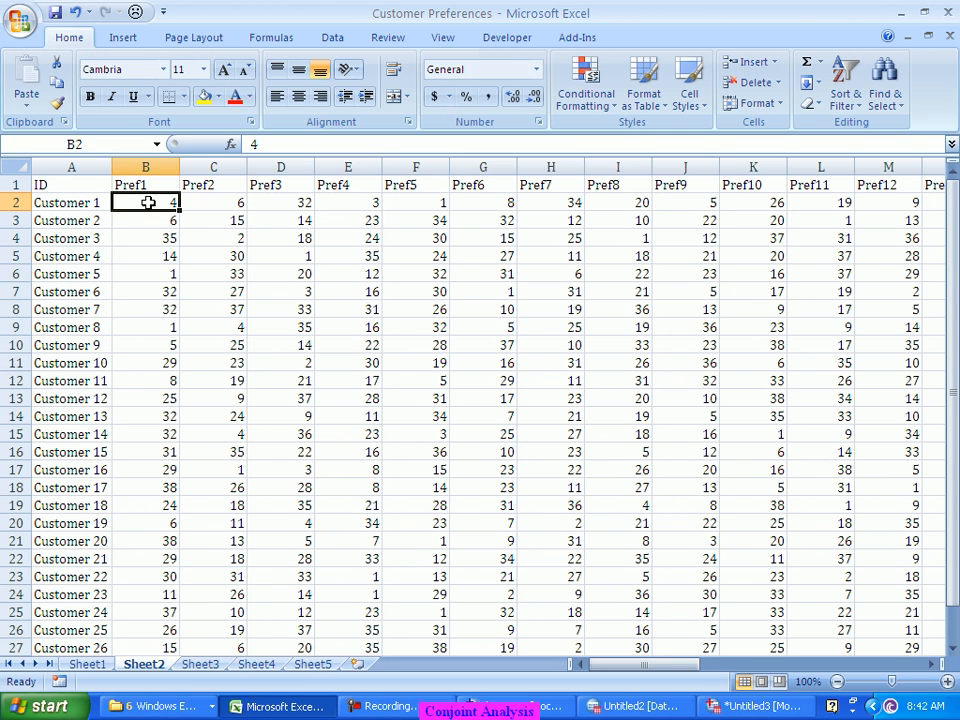
click(757, 706)
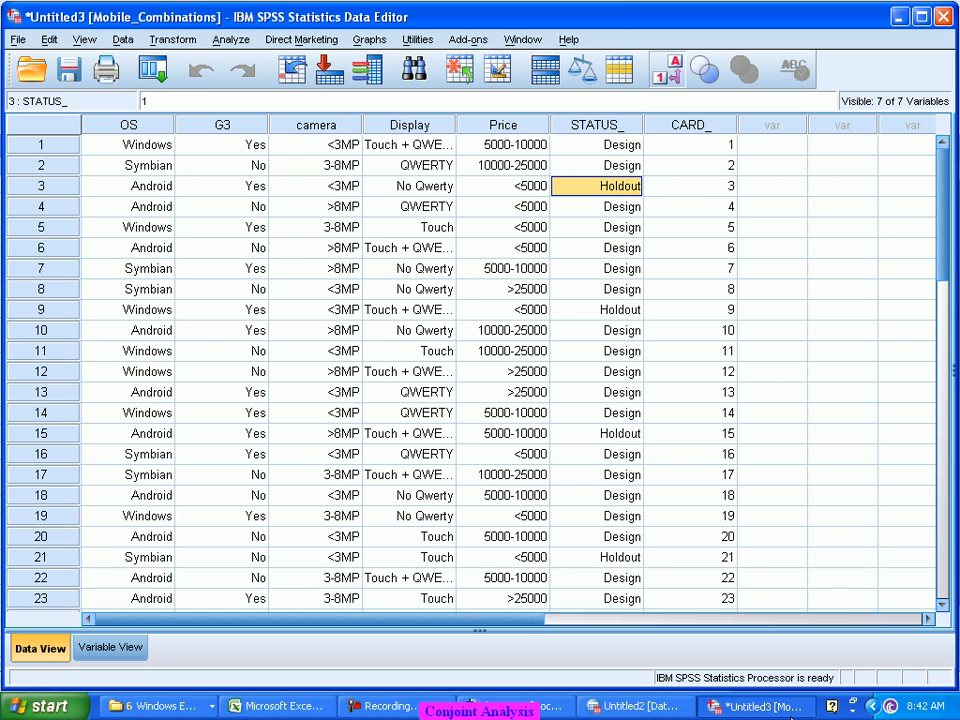
click(144, 209)
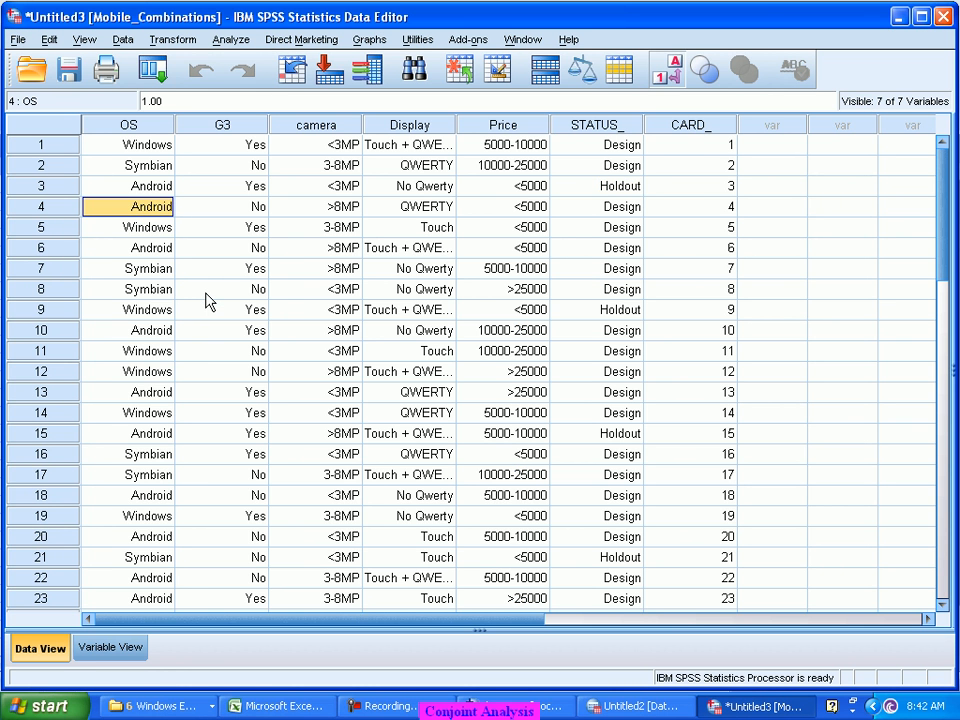
Examine card 4's G3, camera, Display and Price values in the Mobile_Combinations dataset.
key(Right)
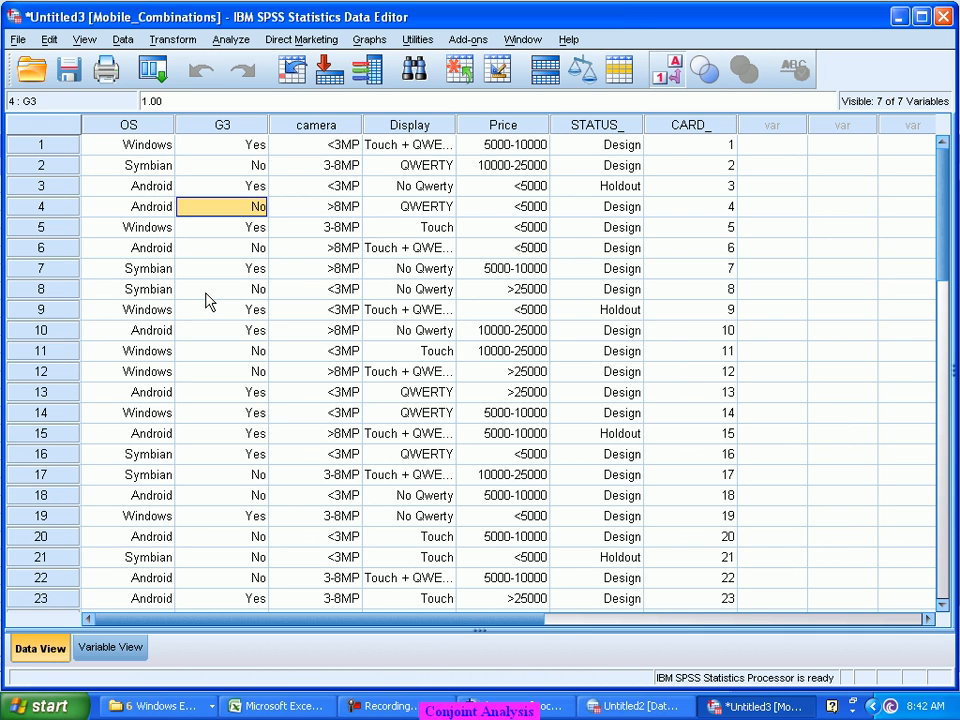
key(Right)
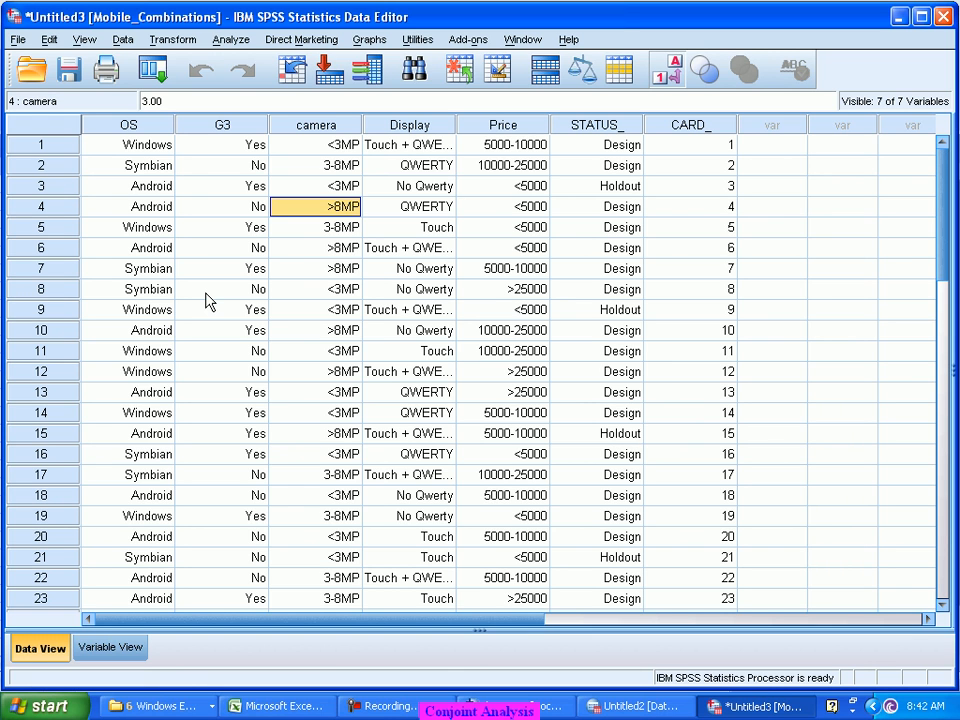
key(Right)
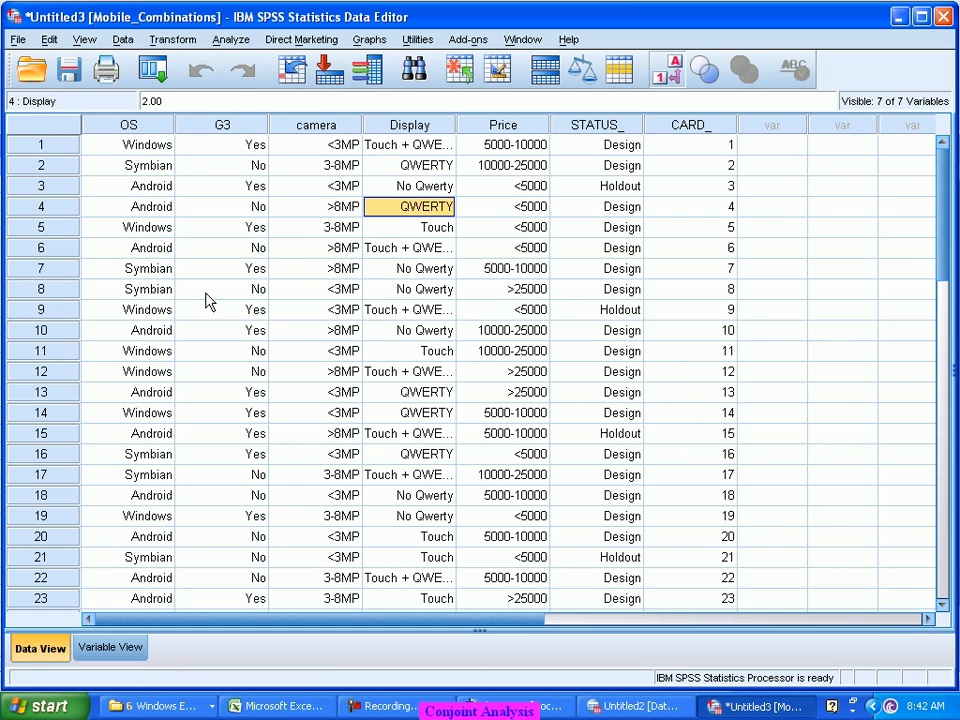
key(Right)
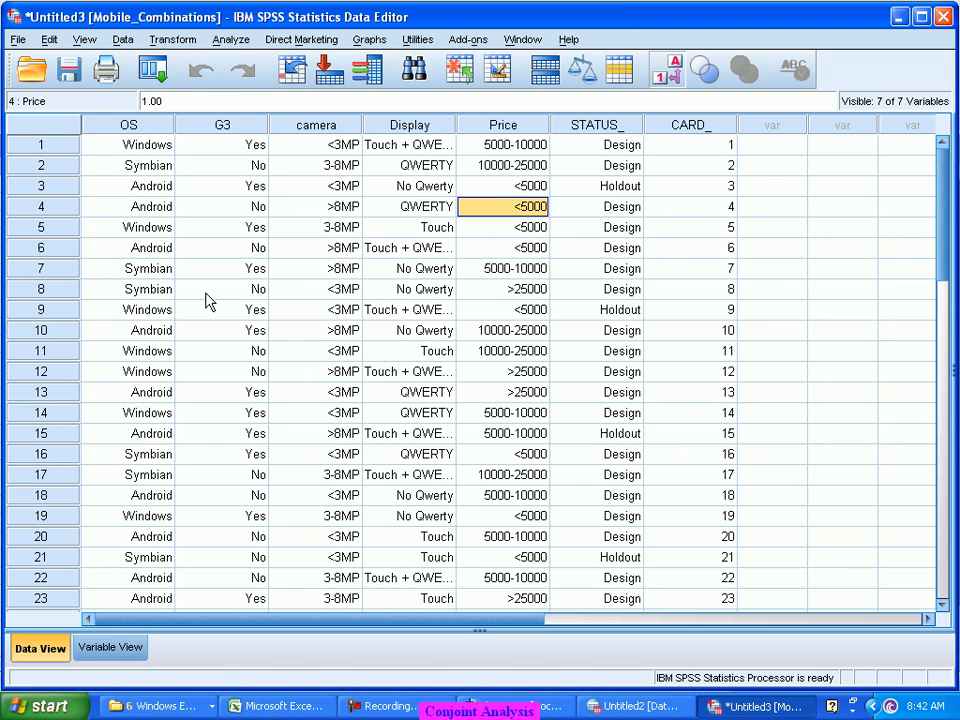
Check Customer 6's Pref1 entry in the Excel preferences, and examine the matching card 32 profile from OS to Price in SPSS.
key(alt+Tab)
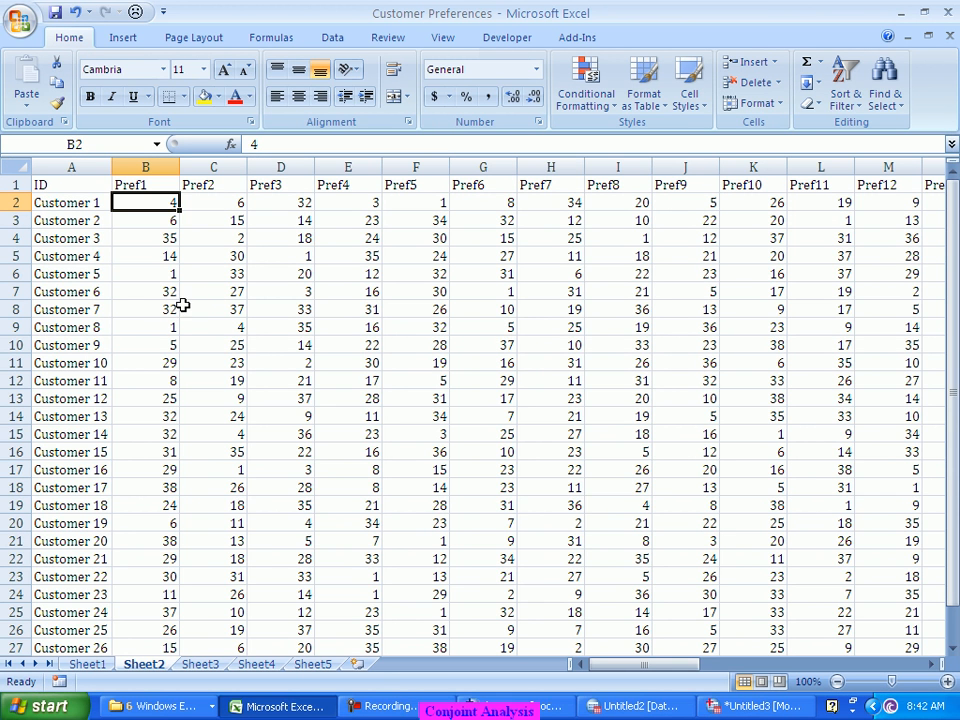
click(148, 292)
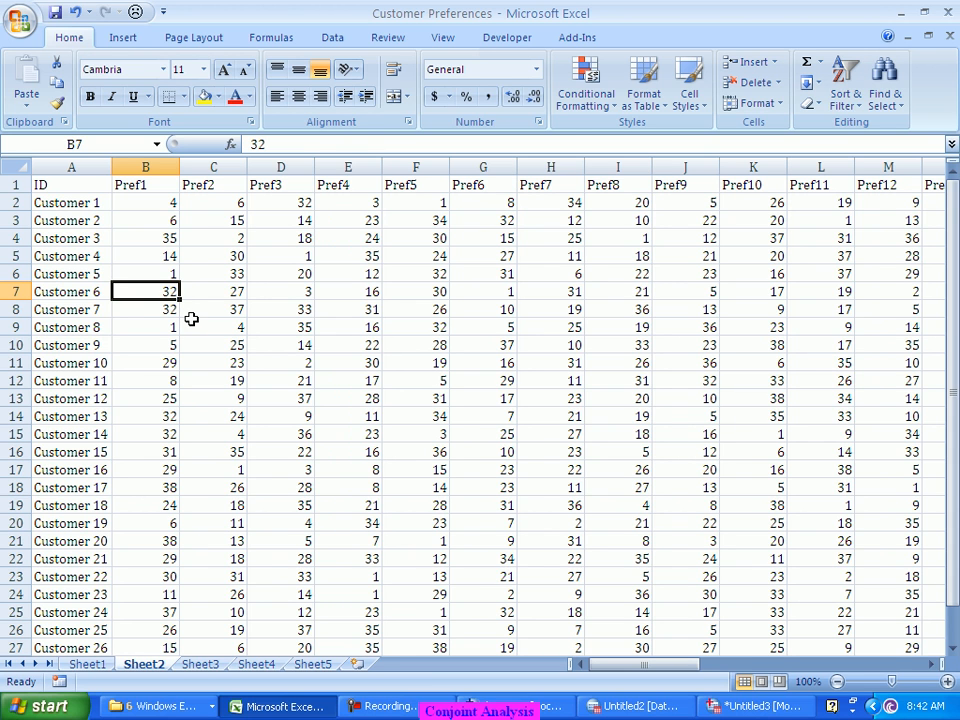
key(alt+Tab)
scroll(195, 330, down, 7)
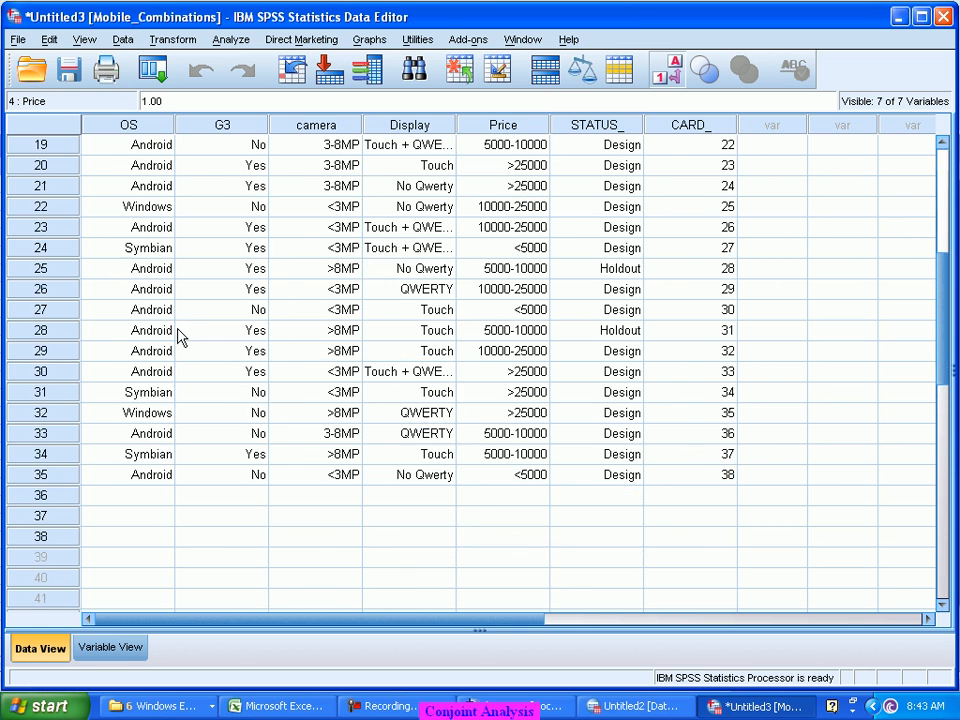
click(165, 352)
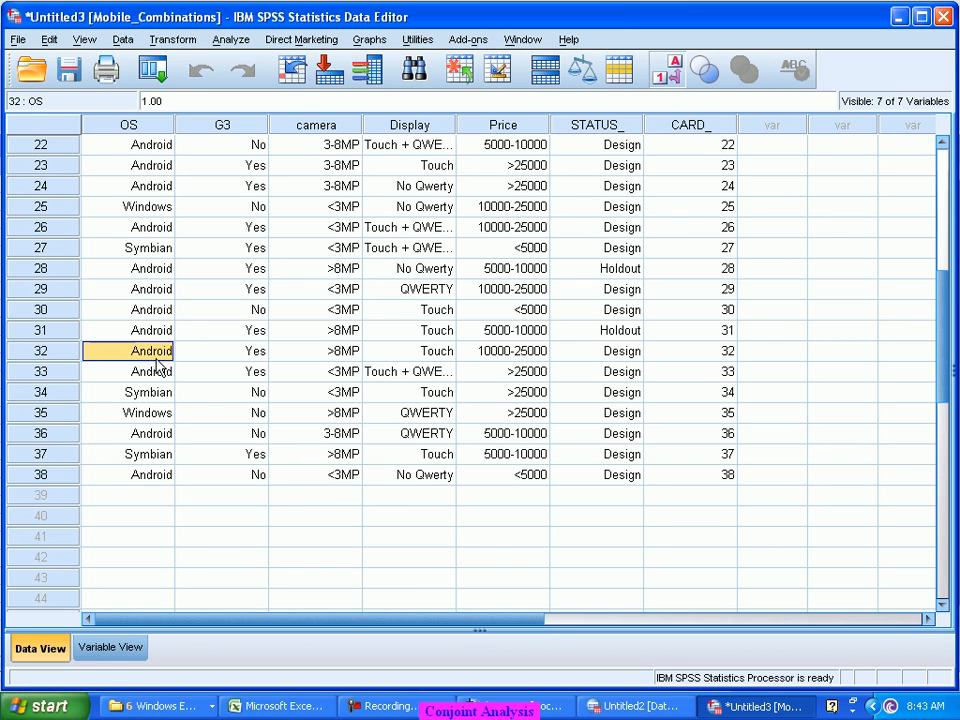
key(Right)
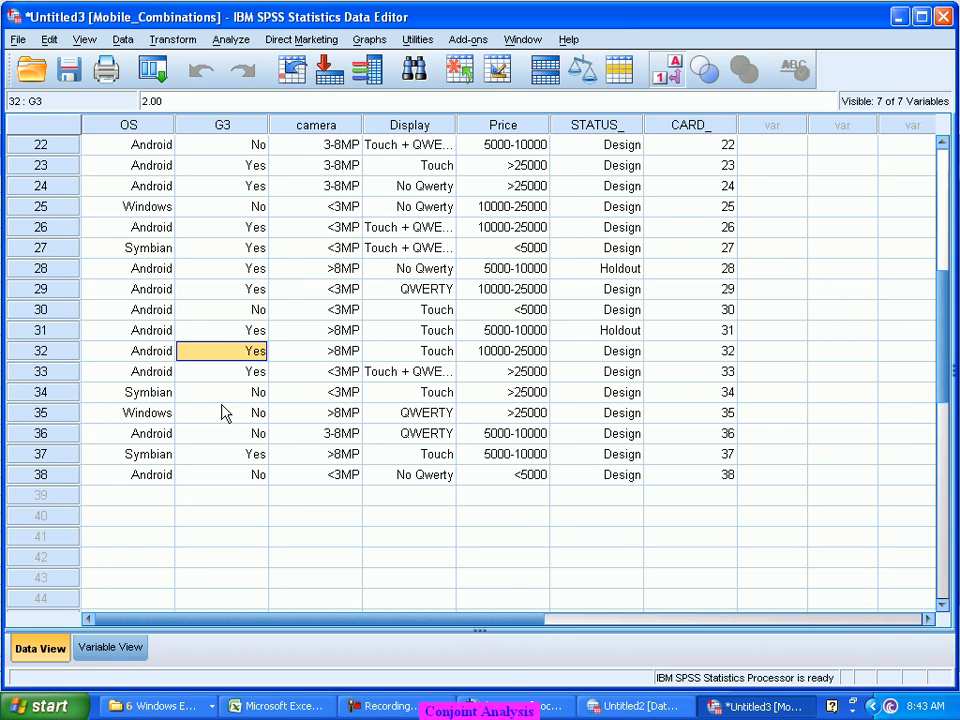
key(Right)
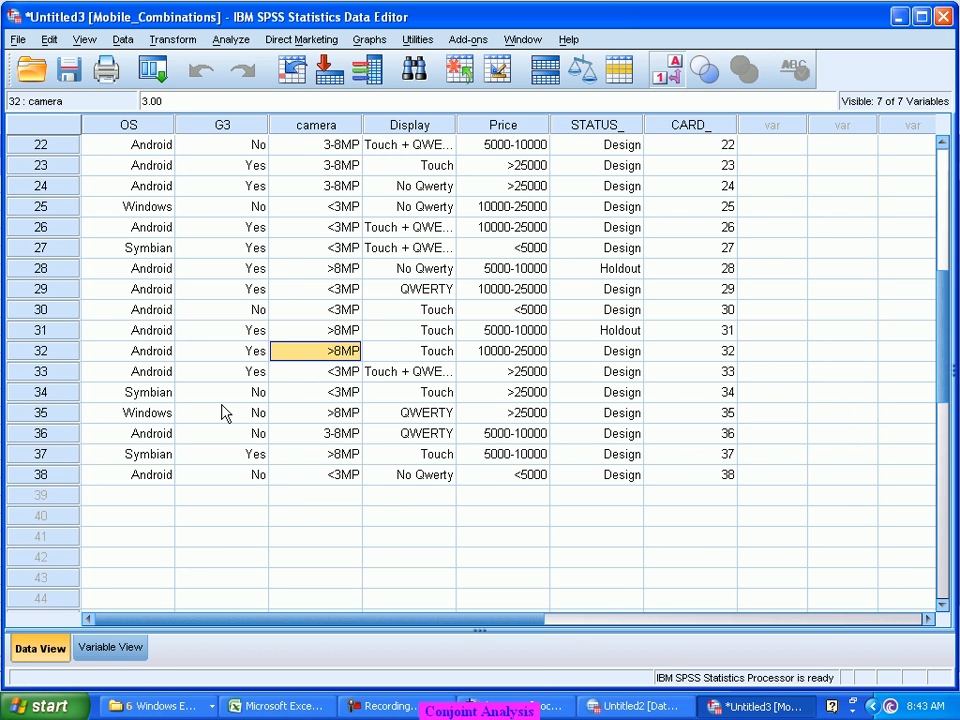
key(Right)
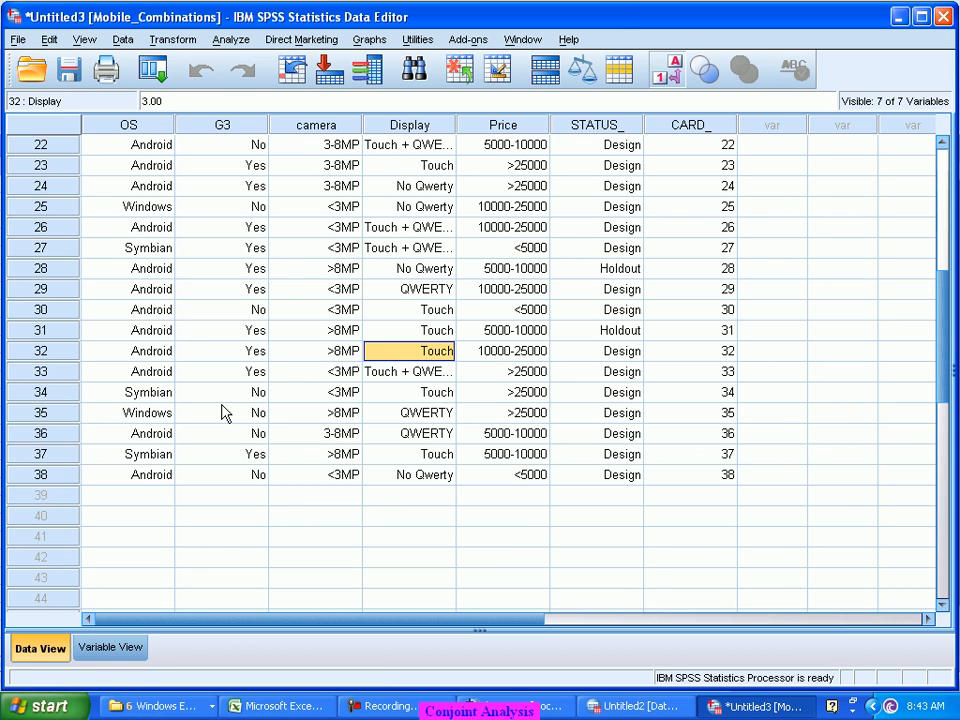
key(Right)
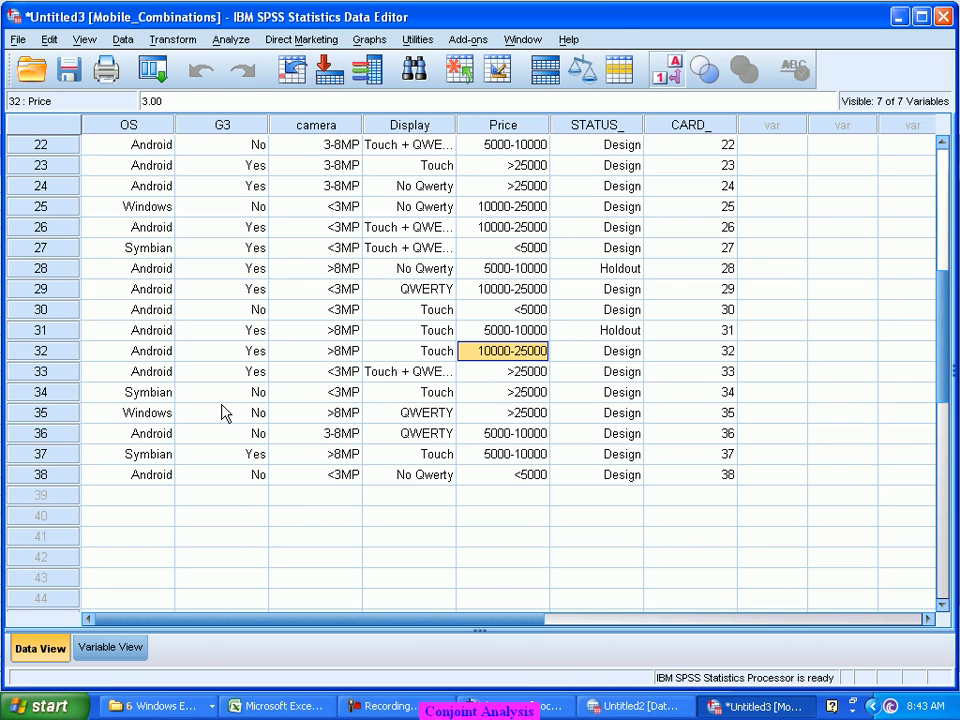
Review the full customer preference list in Excel against the phone profiles in the SPSS dataset.
key(alt+Tab)
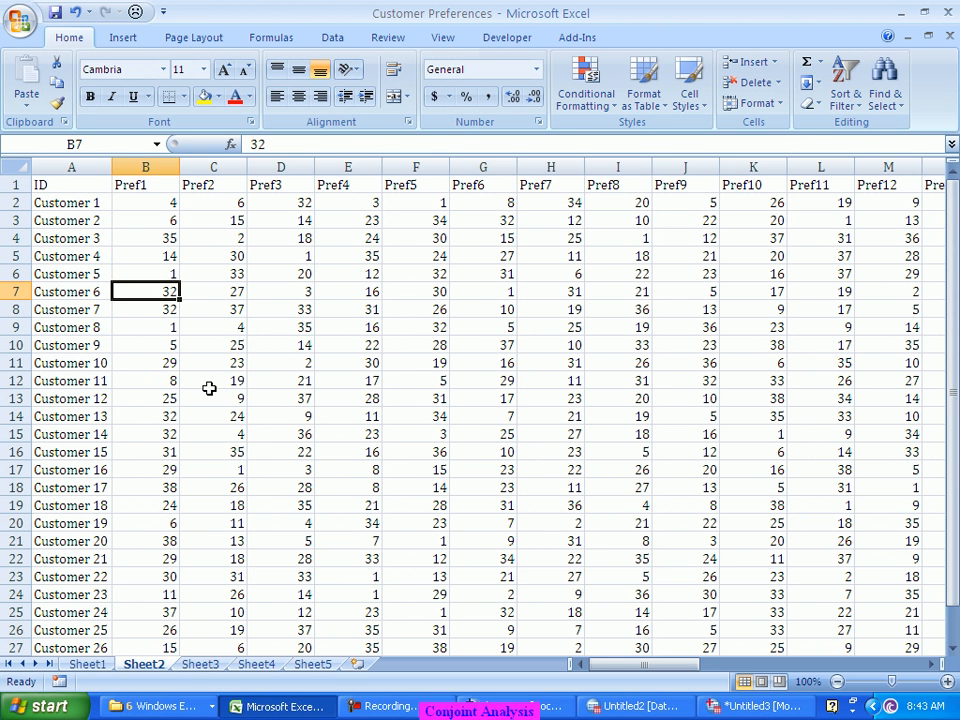
scroll(212, 358, down, 5)
scroll(191, 369, up, 5)
click(720, 707)
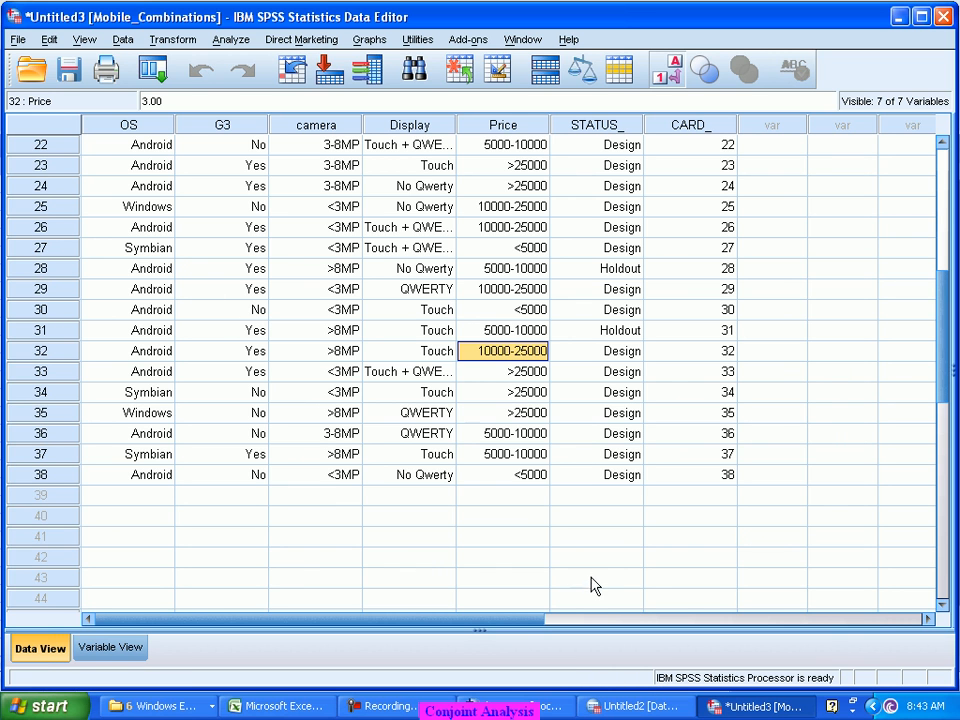
click(726, 707)
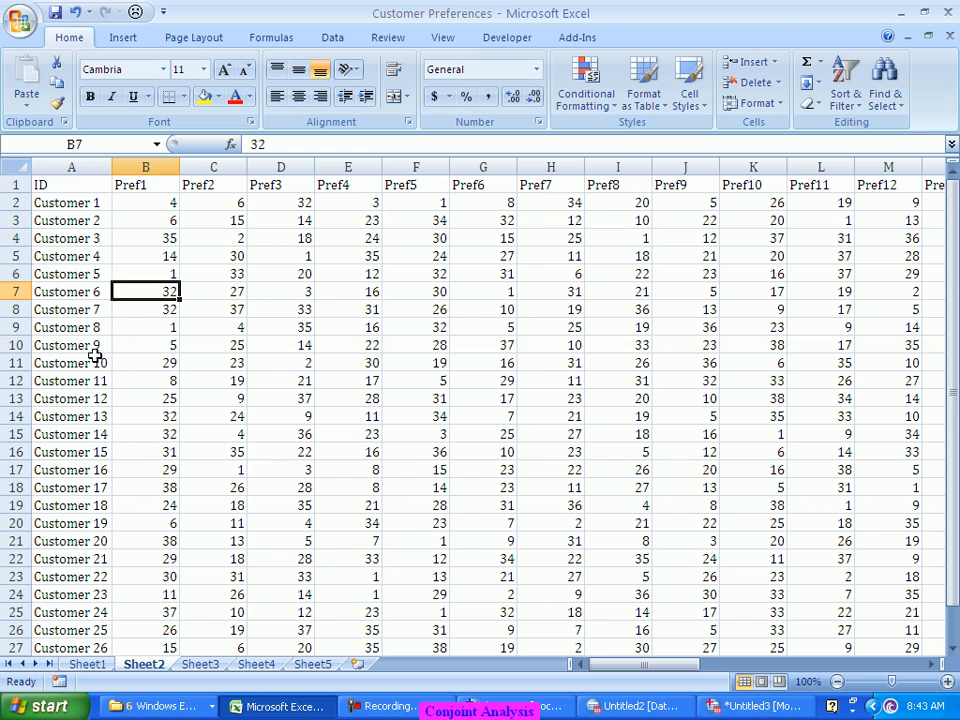
Start reading an external data file into SPSS and set the file type to Excel (*.xls, *.xlsx, *.xlsm).
click(733, 710)
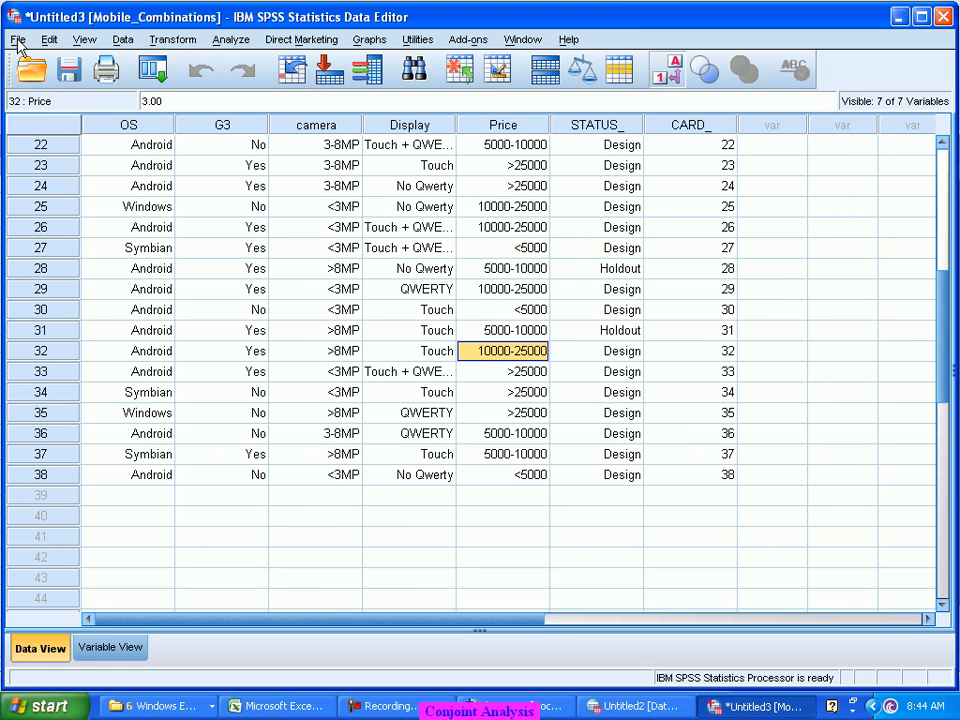
click(18, 40)
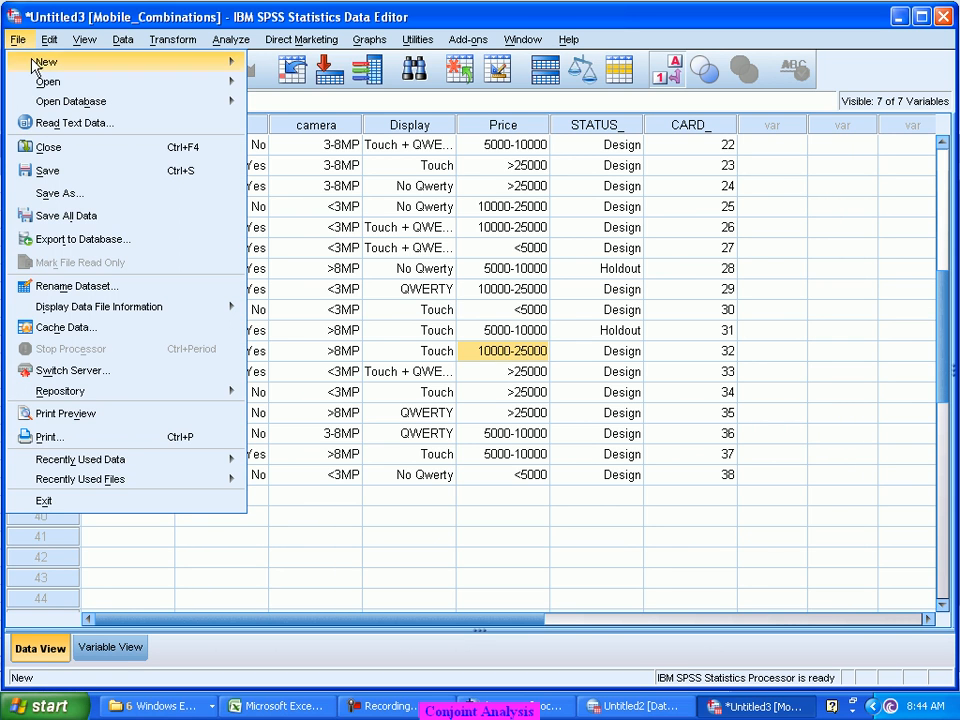
mouse_move(39, 80)
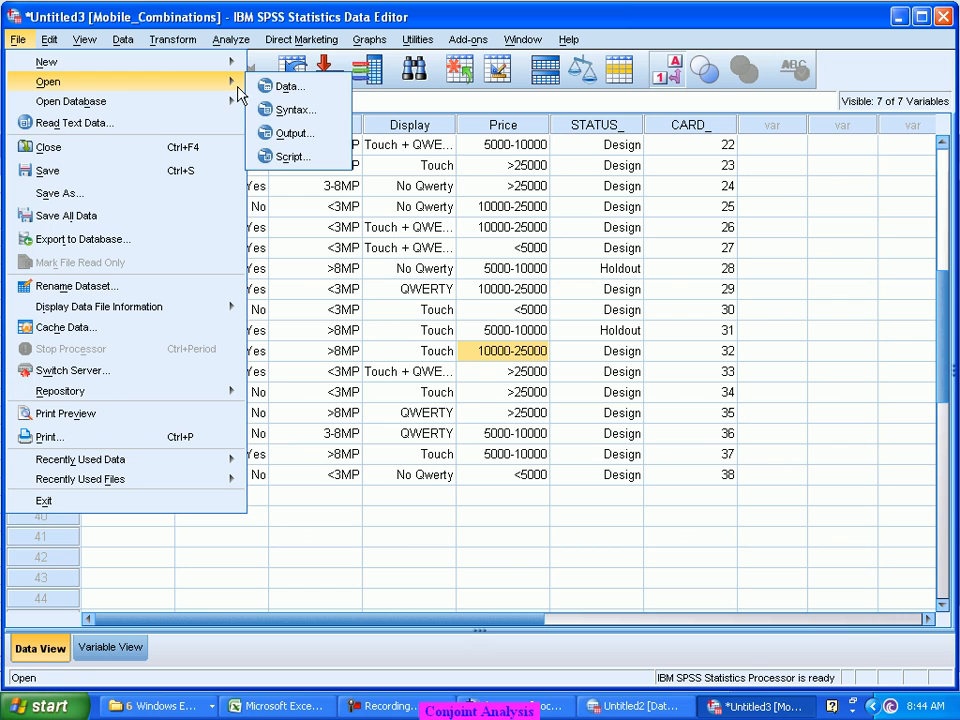
click(212, 133)
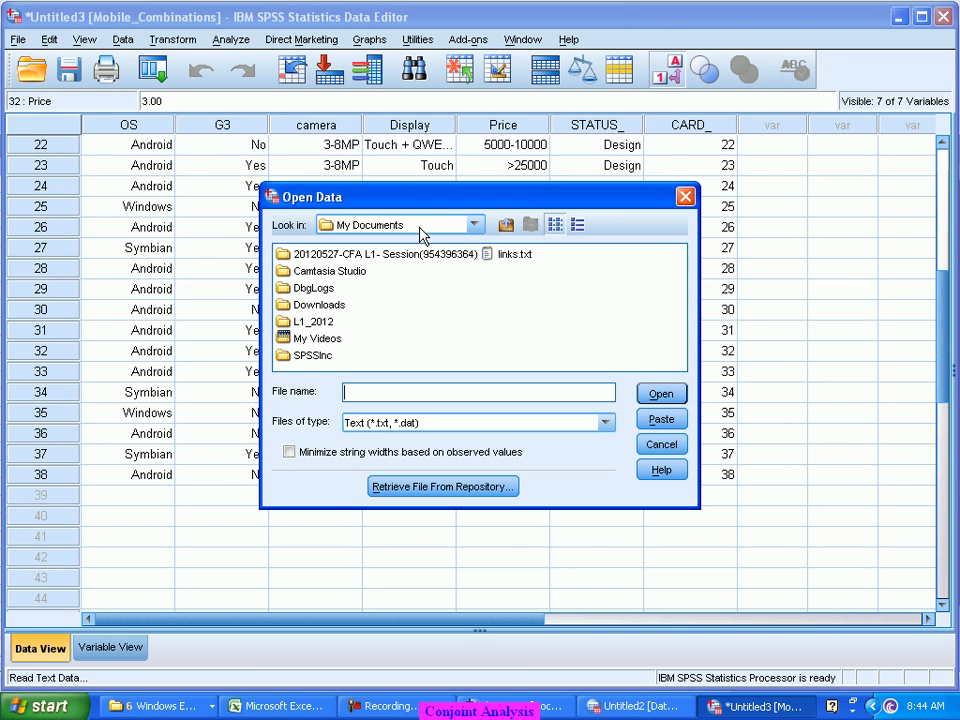
click(420, 233)
click(420, 233)
click(487, 423)
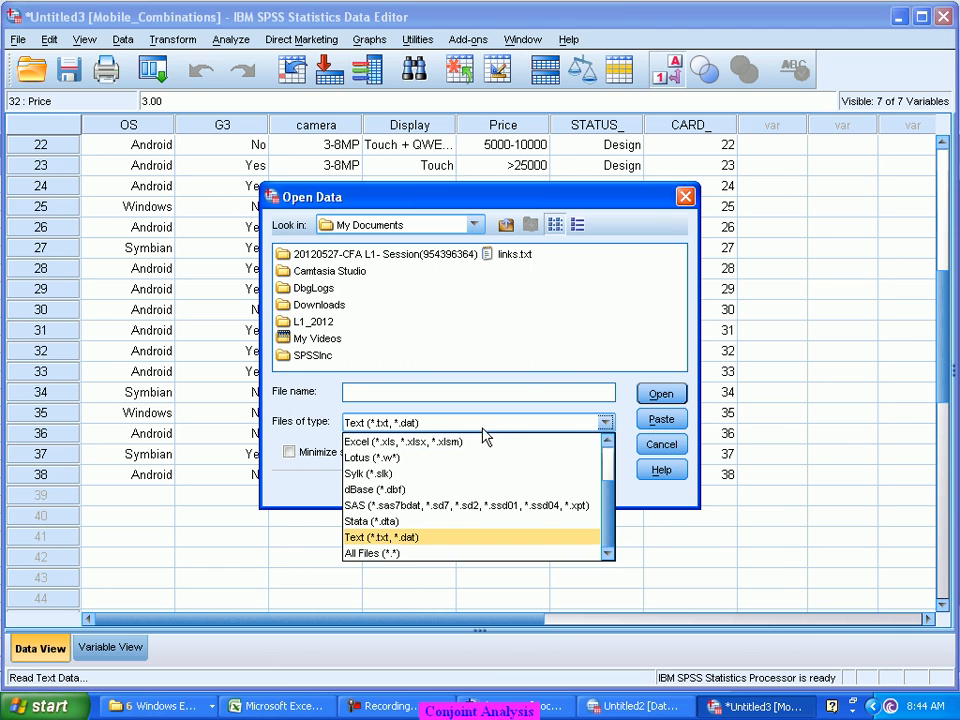
click(487, 443)
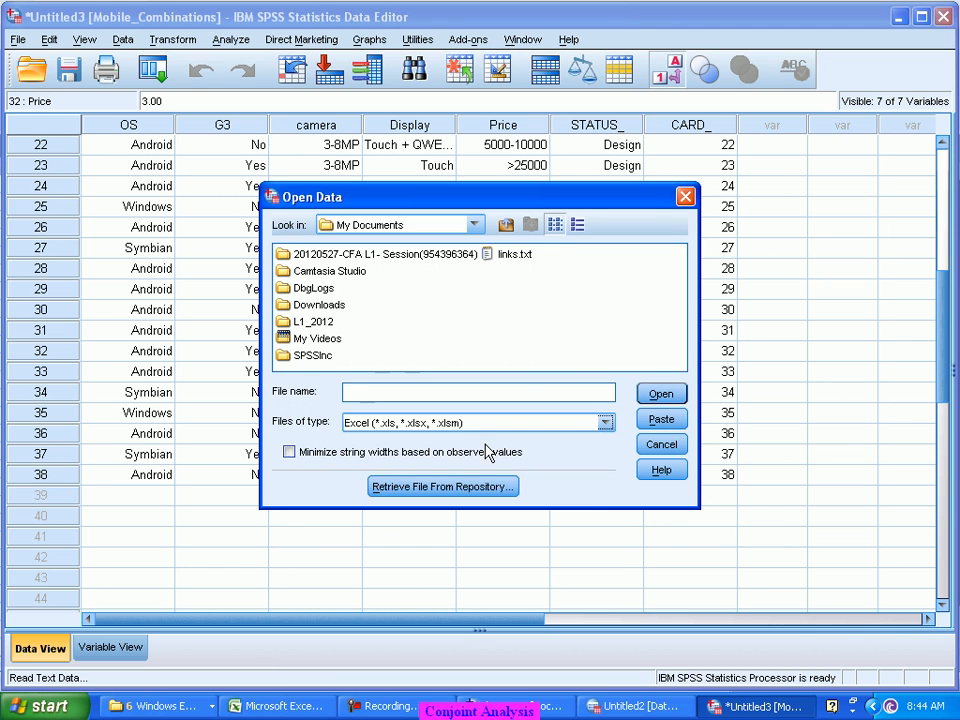
Find Customer Preferences.xlsx in My Documents, verifying the workbook's name in Excel, and open it as the data source.
click(633, 364)
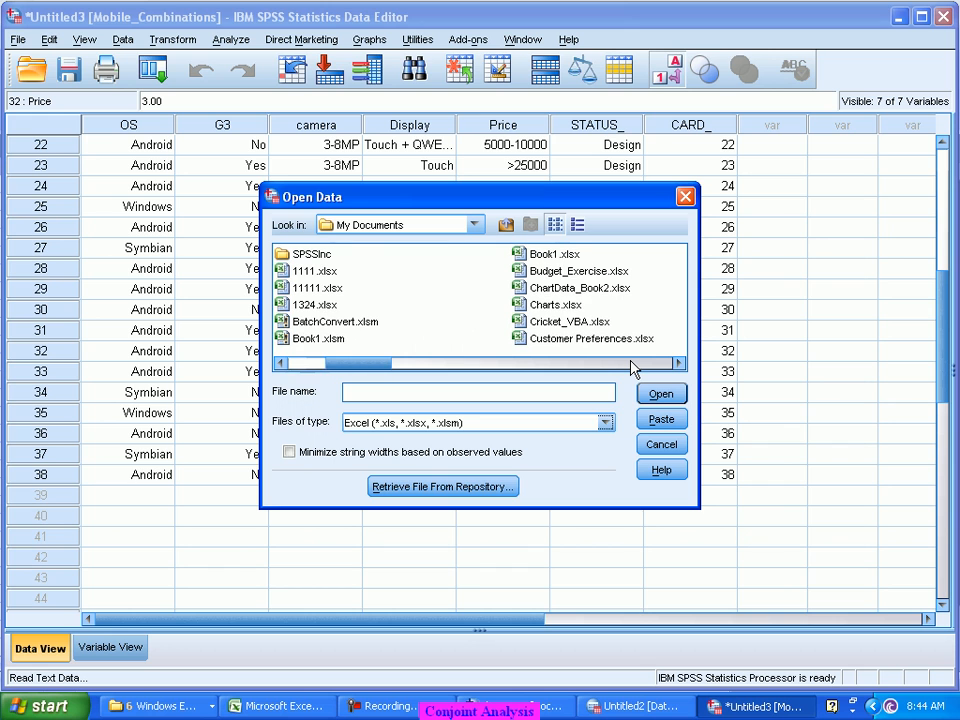
click(633, 364)
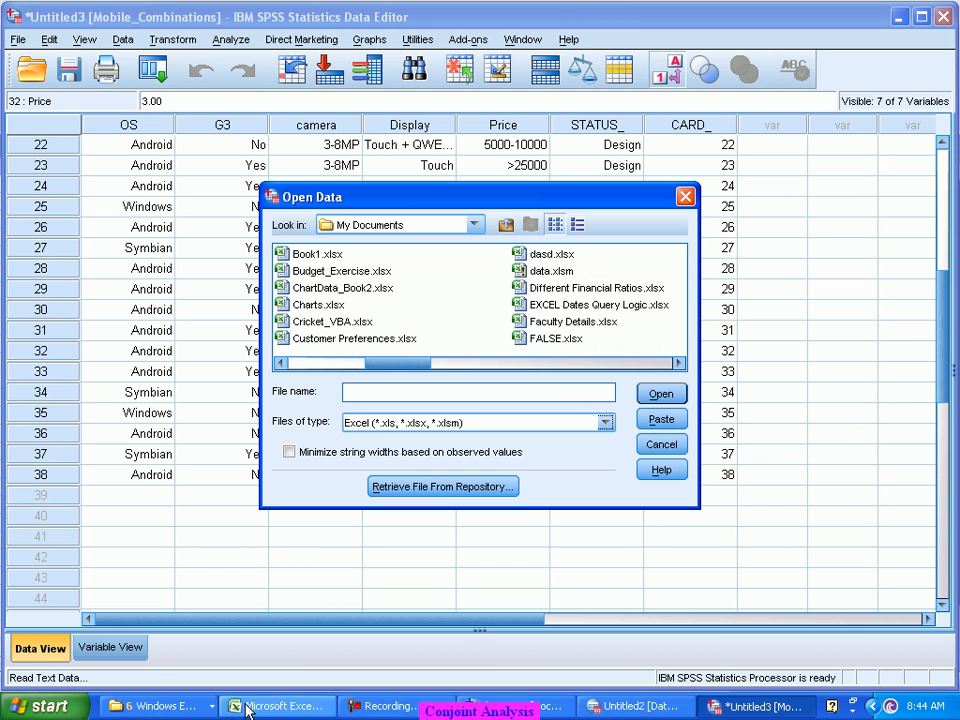
click(281, 708)
click(283, 712)
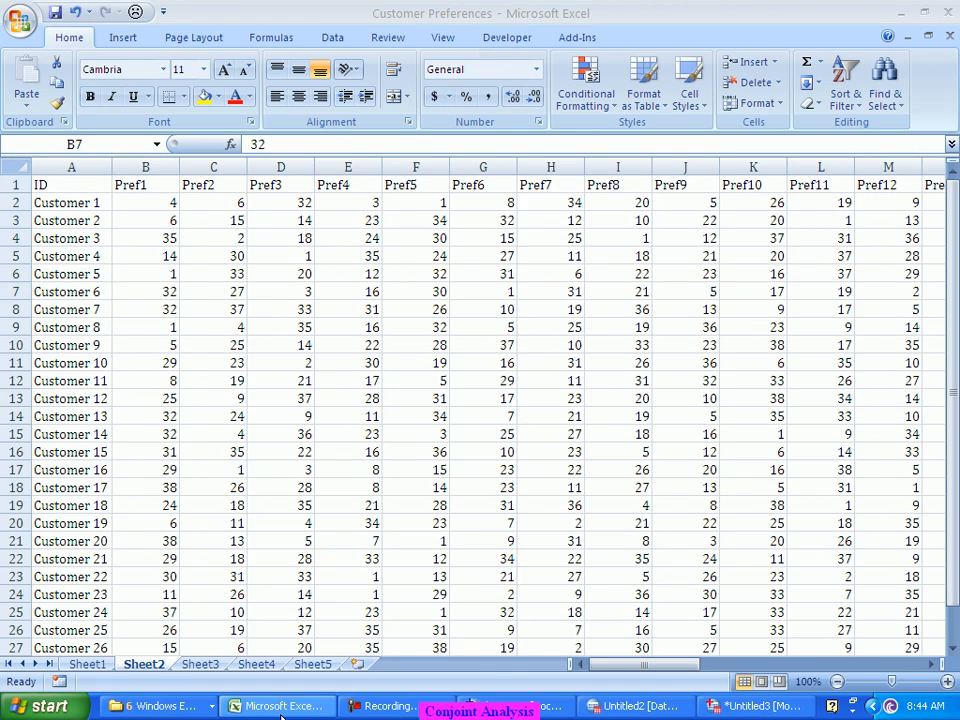
click(358, 340)
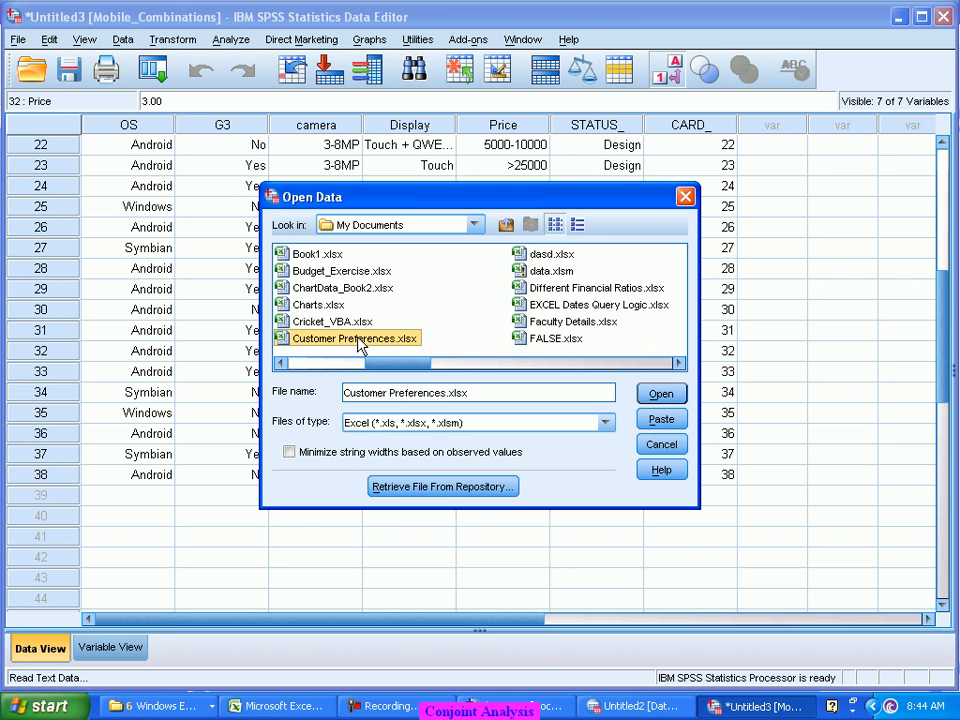
click(660, 396)
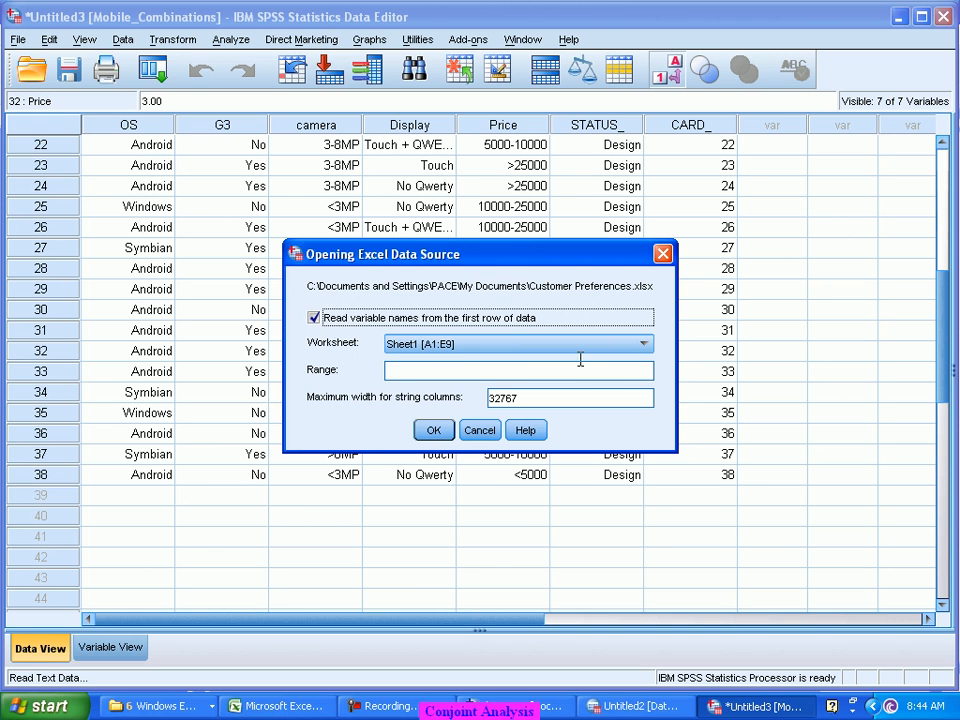
Import worksheet Sheet2 [A1:AM28] with variable names read from the first row, and look over the imported customer preferences.
click(646, 346)
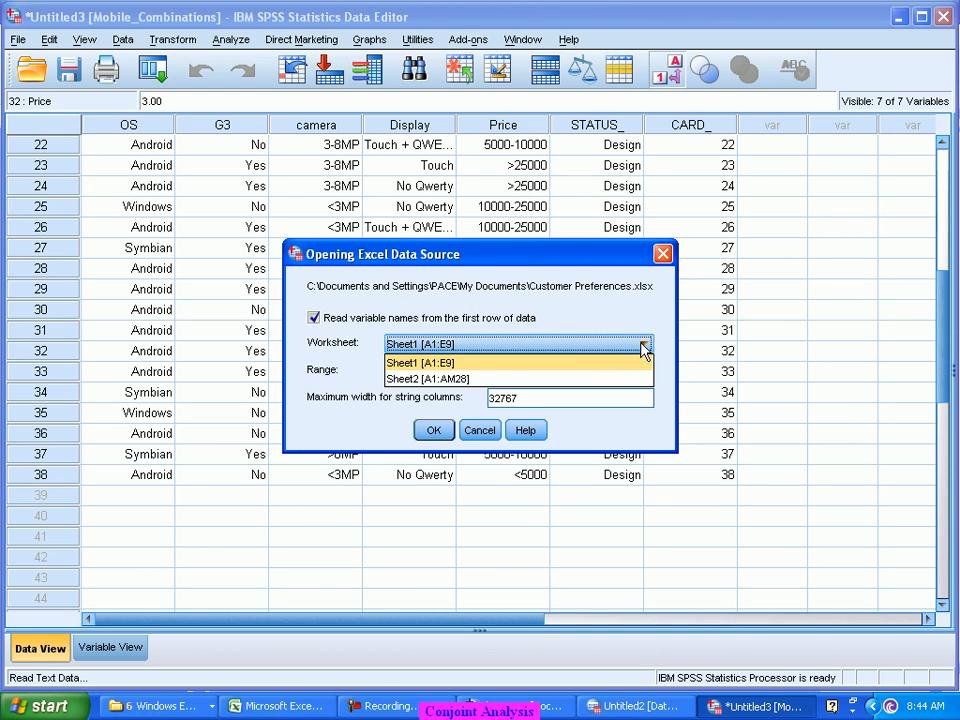
click(507, 380)
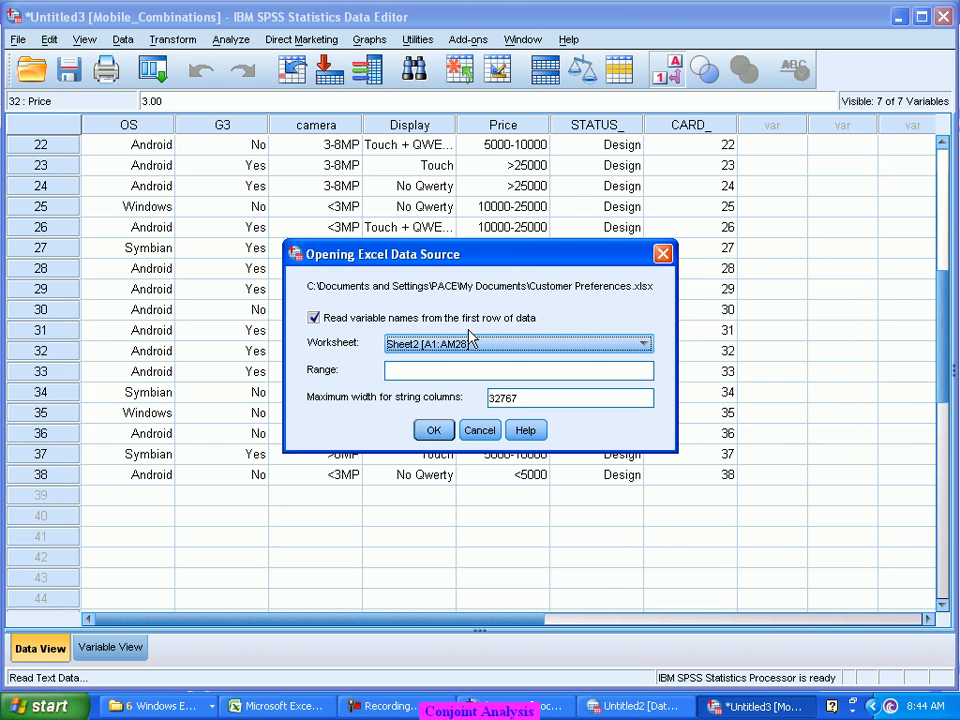
click(435, 431)
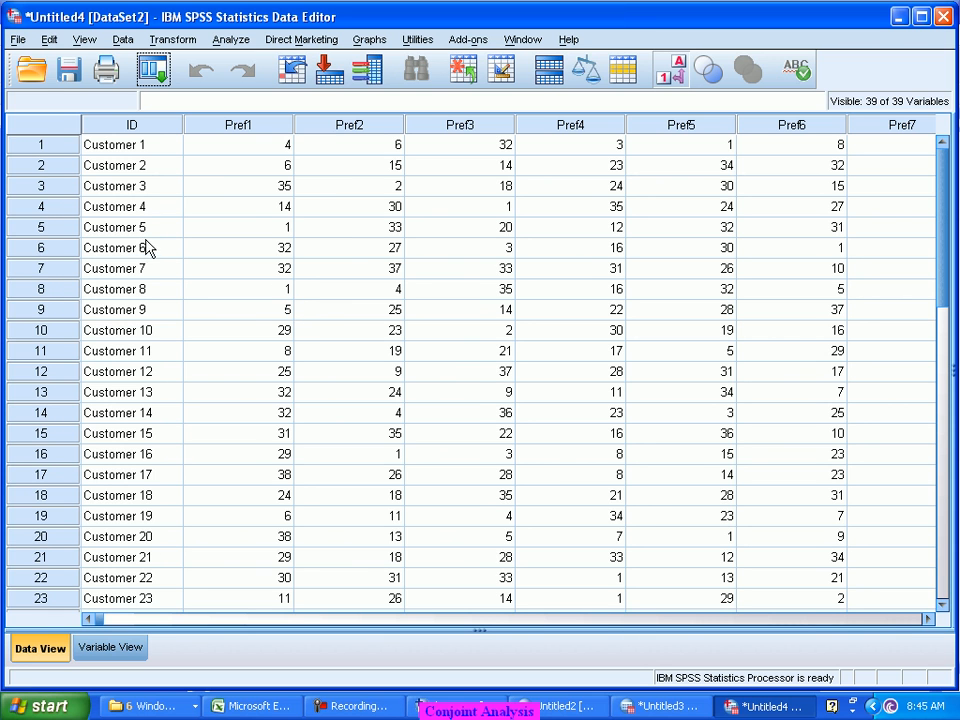
scroll(146, 248, down, 3)
scroll(146, 252, up, 3)
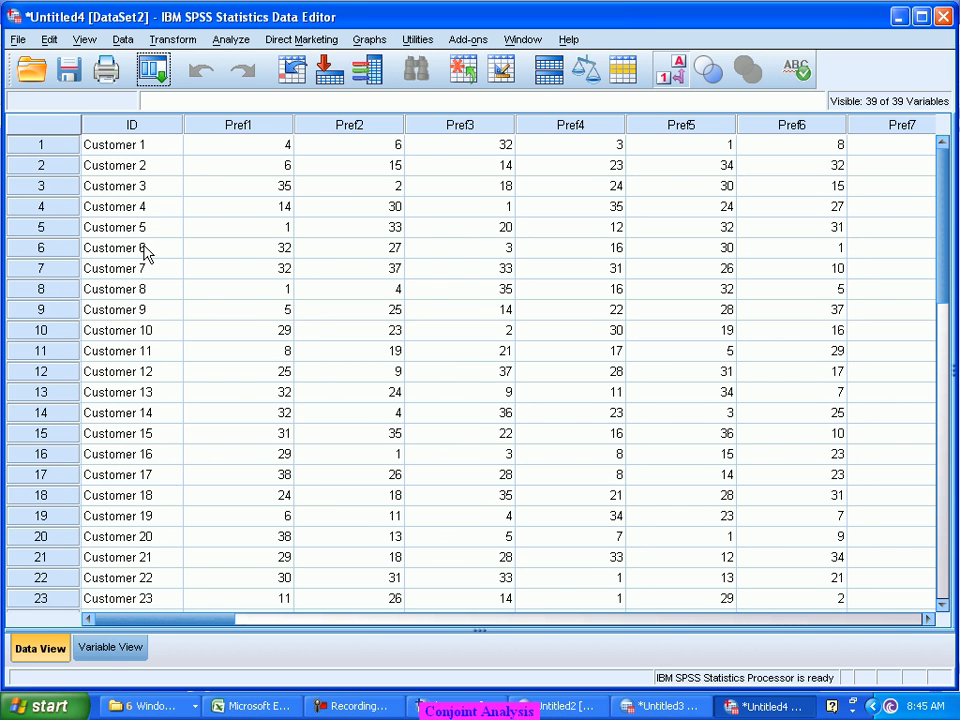
drag(221, 624, 178, 643)
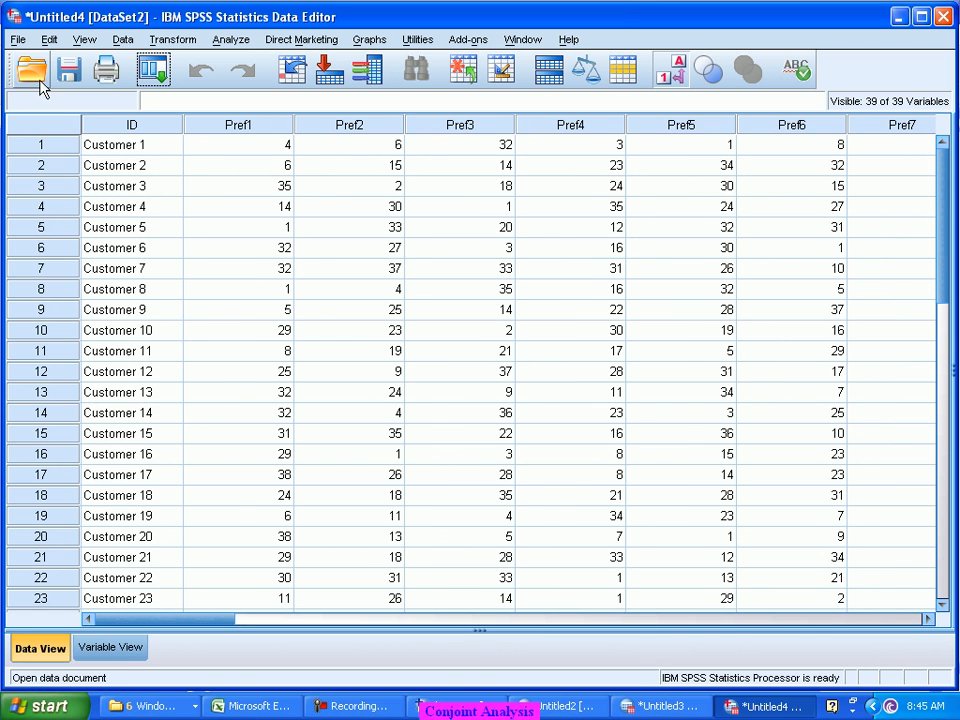
Save the imported customer preference data as Customer_Responses in SPSS Statistics (*.sav) format on Local Disk (D:).
click(69, 70)
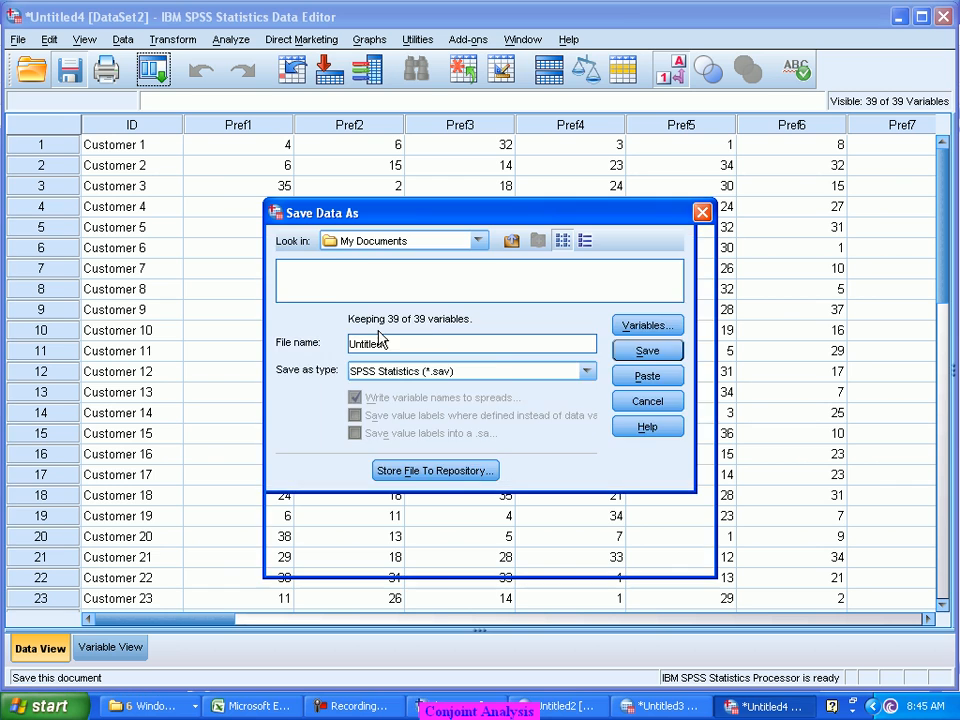
click(478, 242)
scroll(400, 298, up, 2)
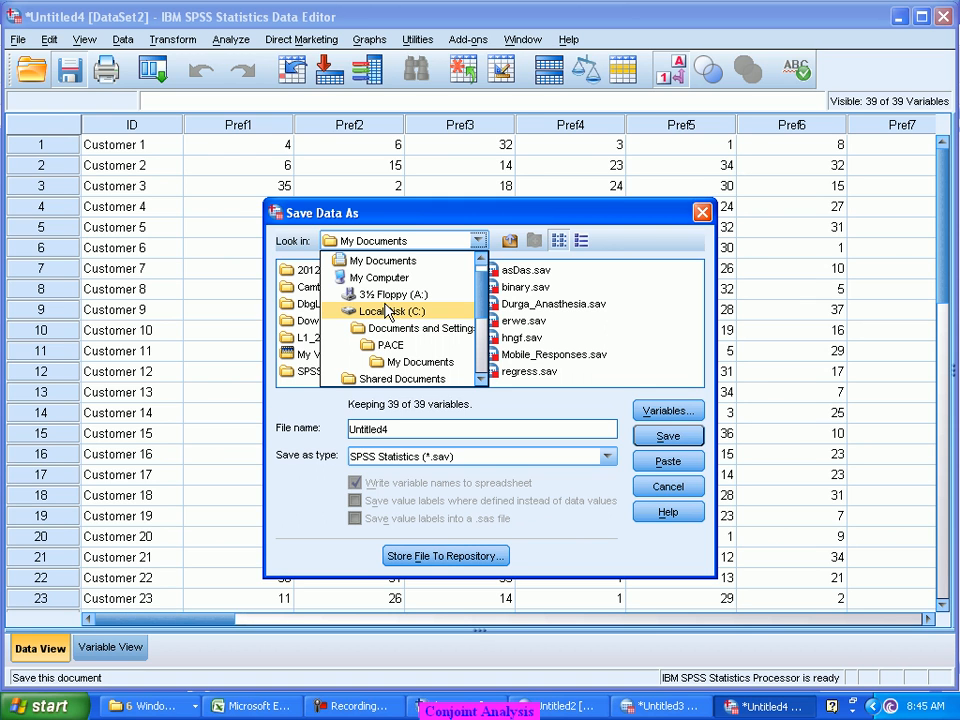
scroll(390, 313, down, 2)
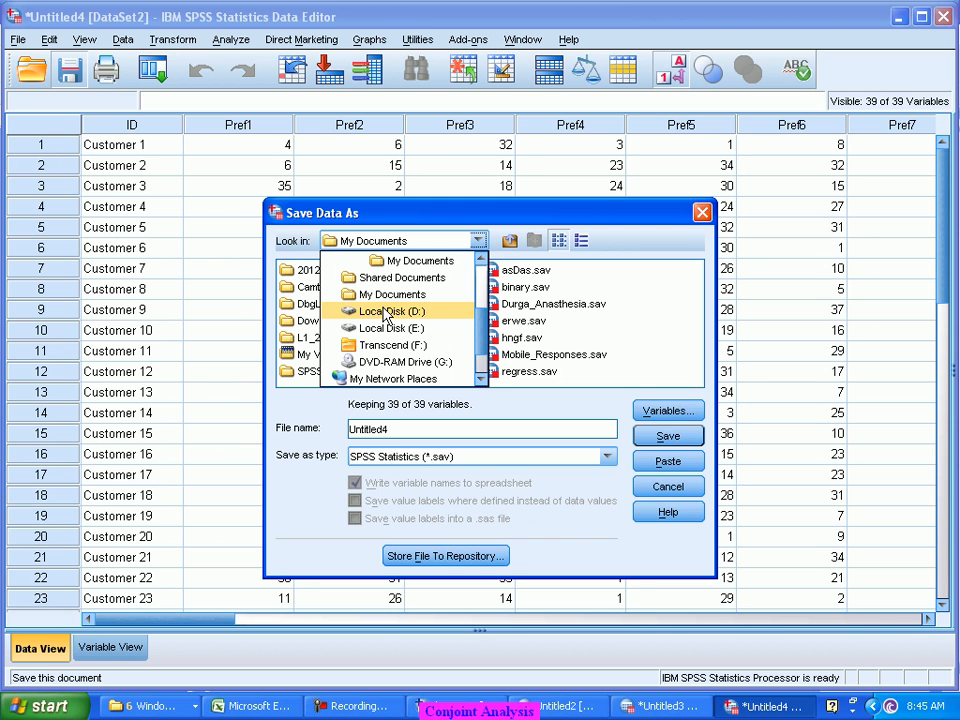
click(385, 313)
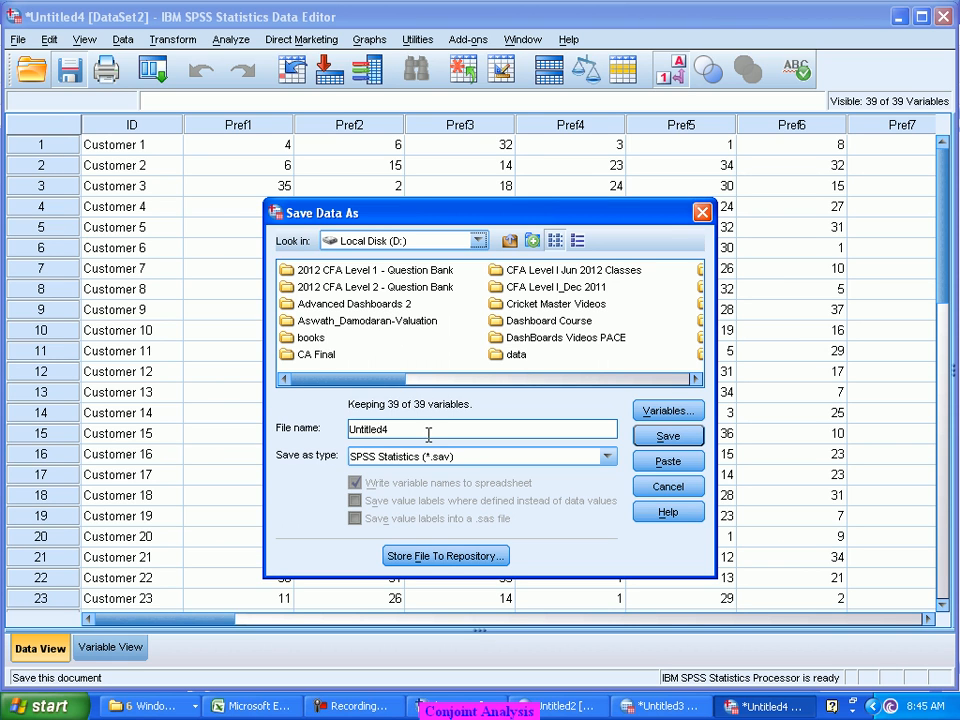
drag(392, 428, 330, 427)
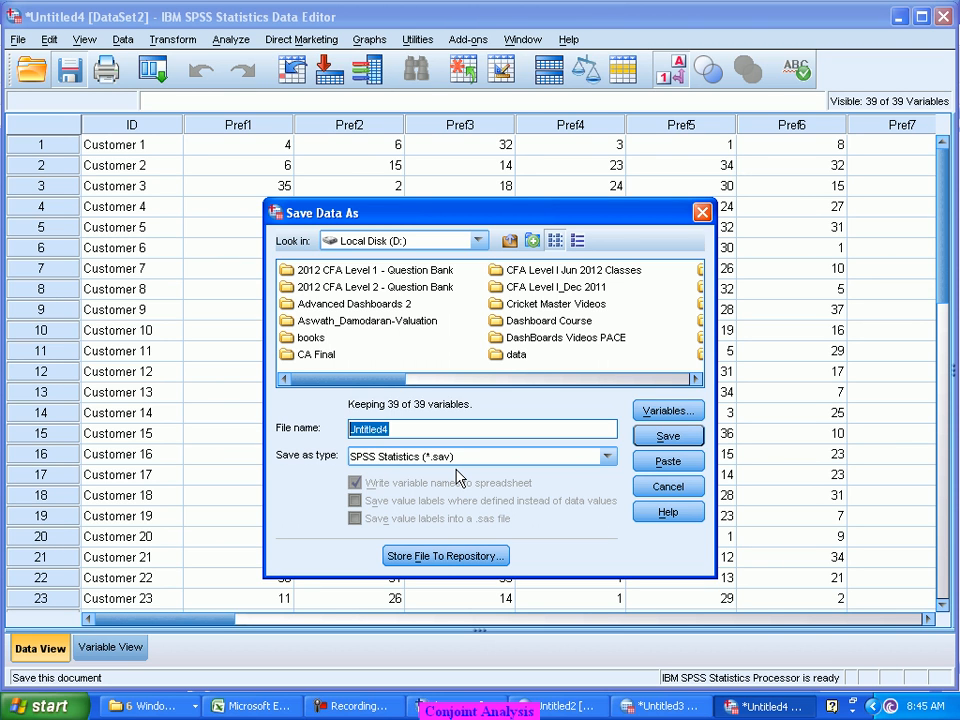
text(Customer_Responses)
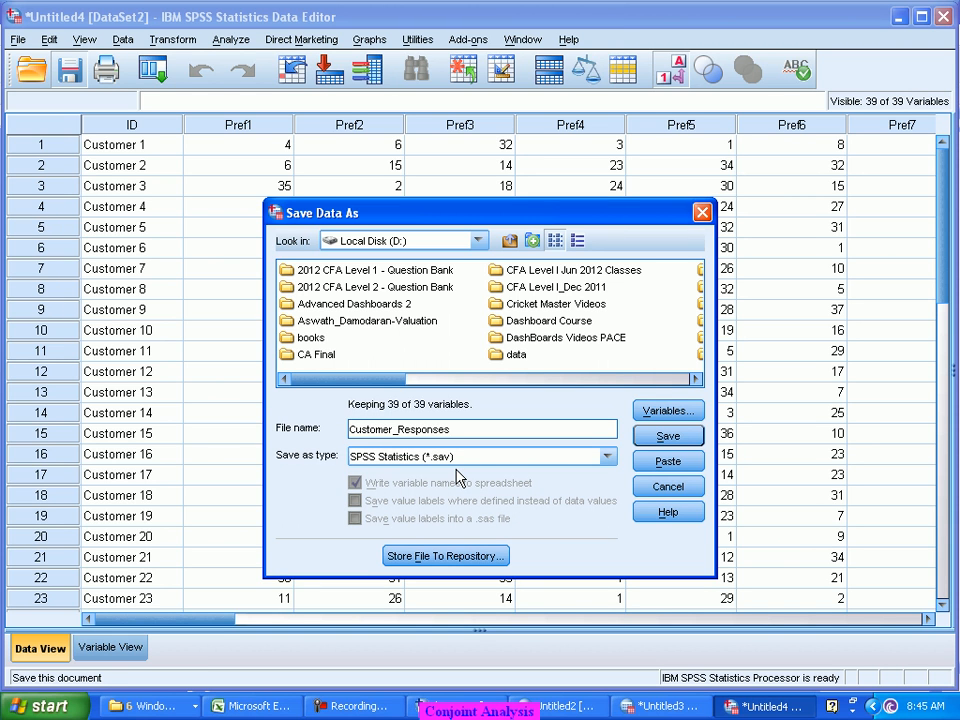
click(667, 436)
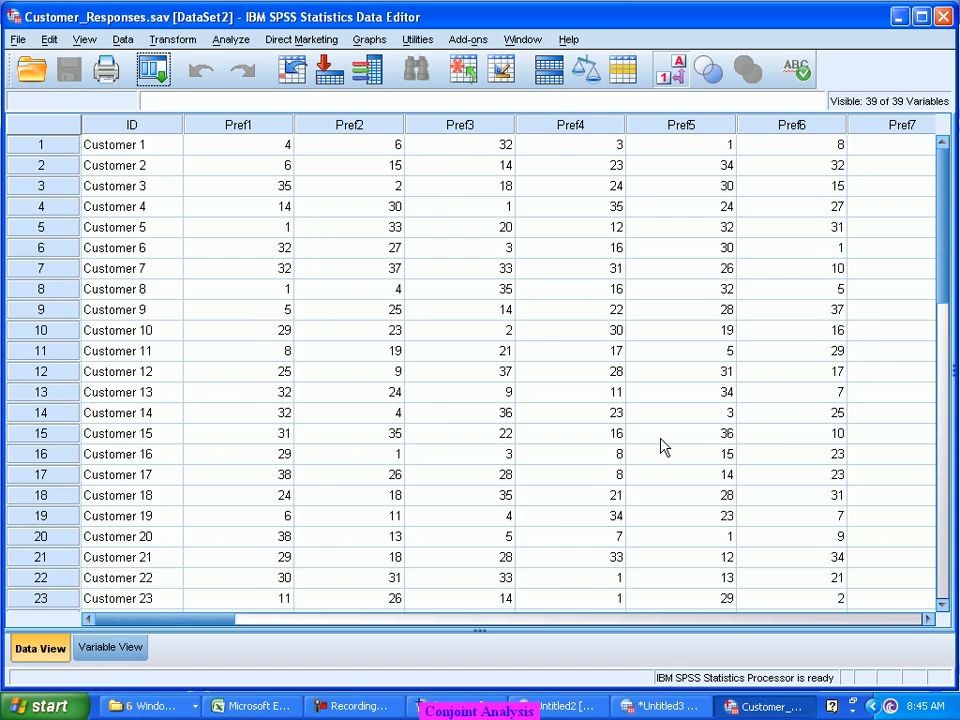
Save the phone profiles dataset as Mobile_Combinations on Local Disk (D:).
click(655, 706)
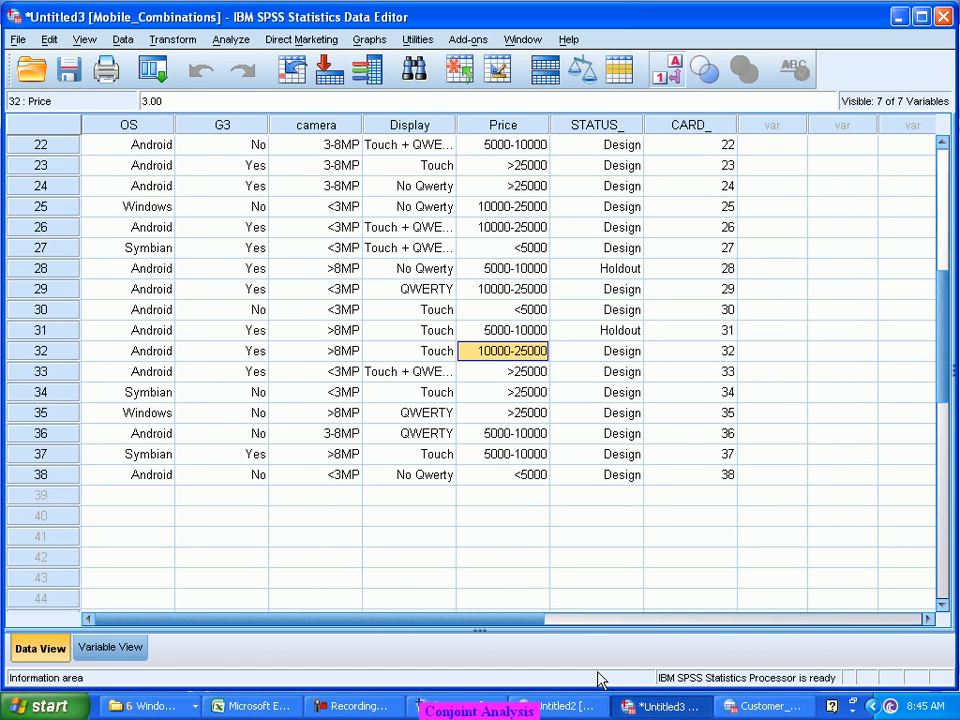
click(14, 41)
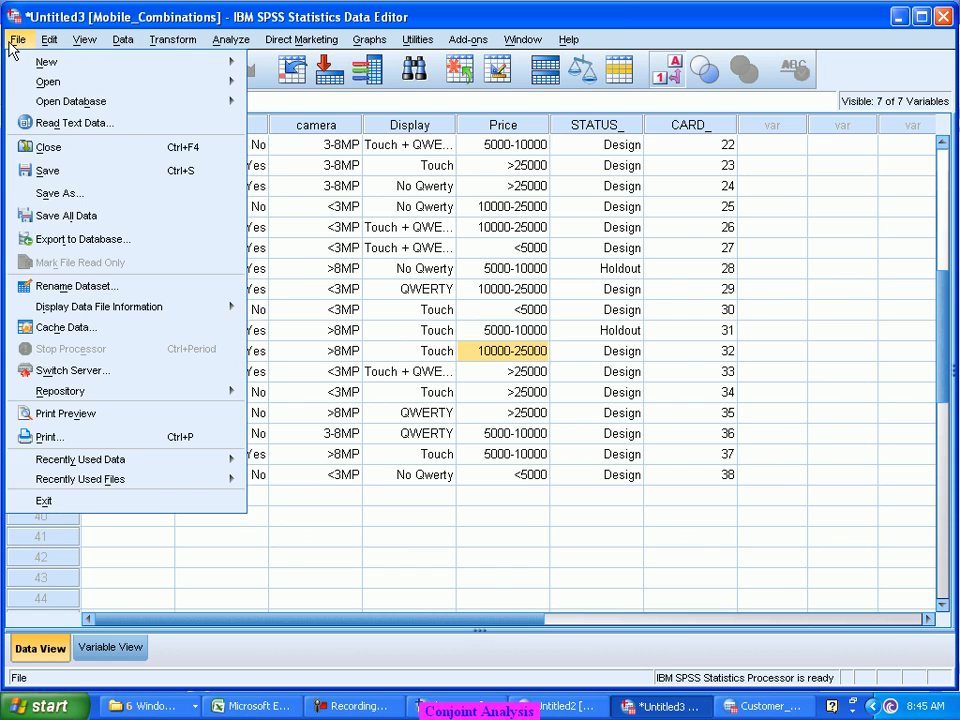
click(78, 194)
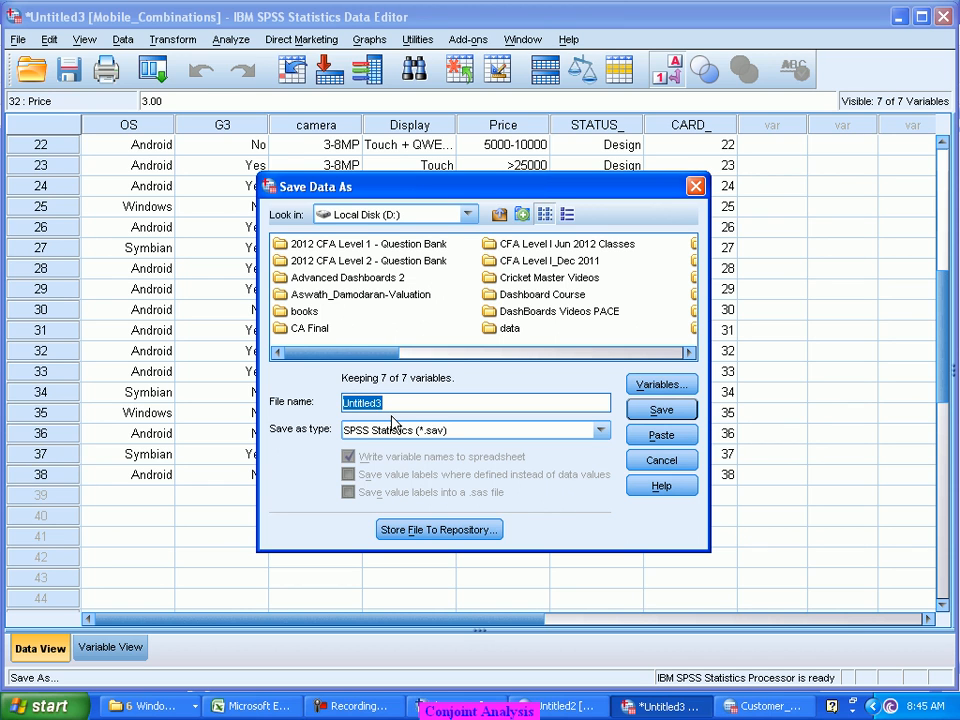
text(Mobile_C)
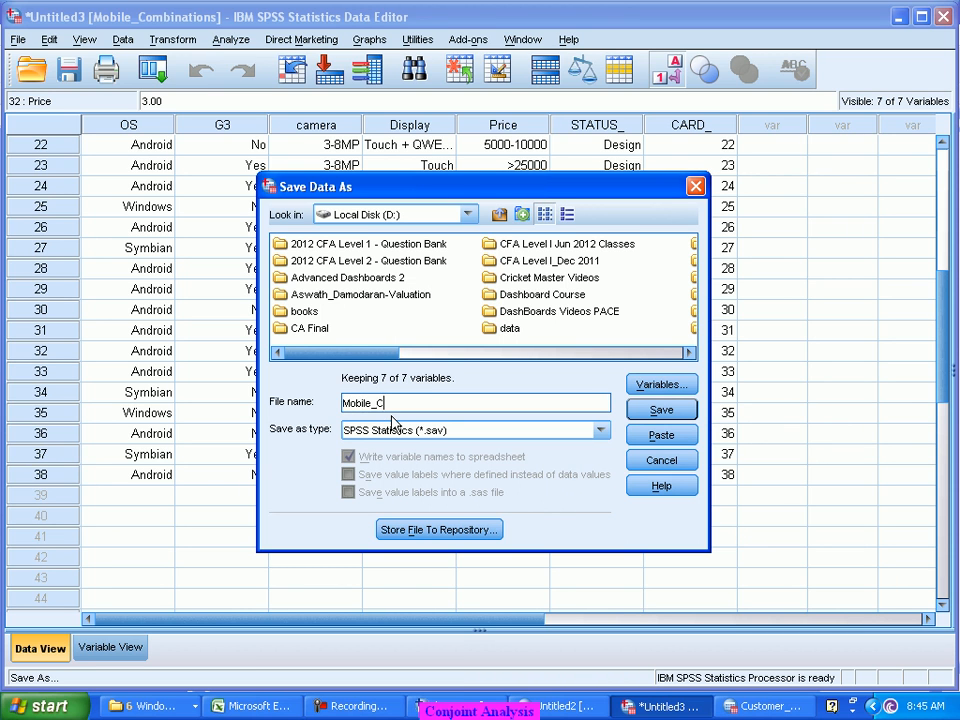
text(ombinations)
click(662, 411)
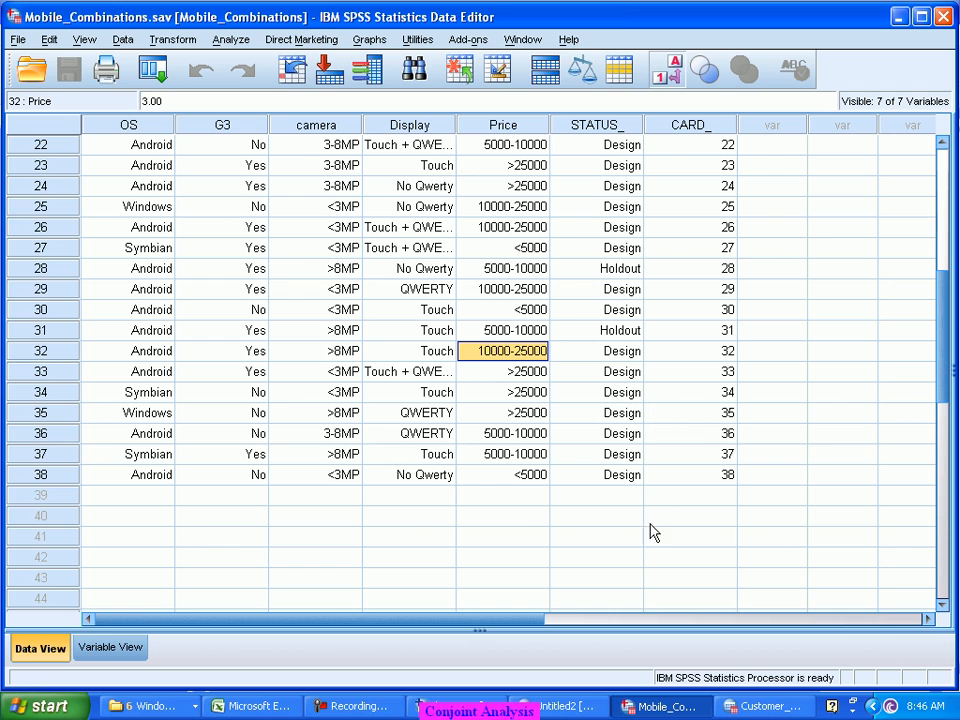
Compare the phone profiles in Mobile_Combinations.sav with the customer rankings in Customer_Responses.sav.
click(703, 524)
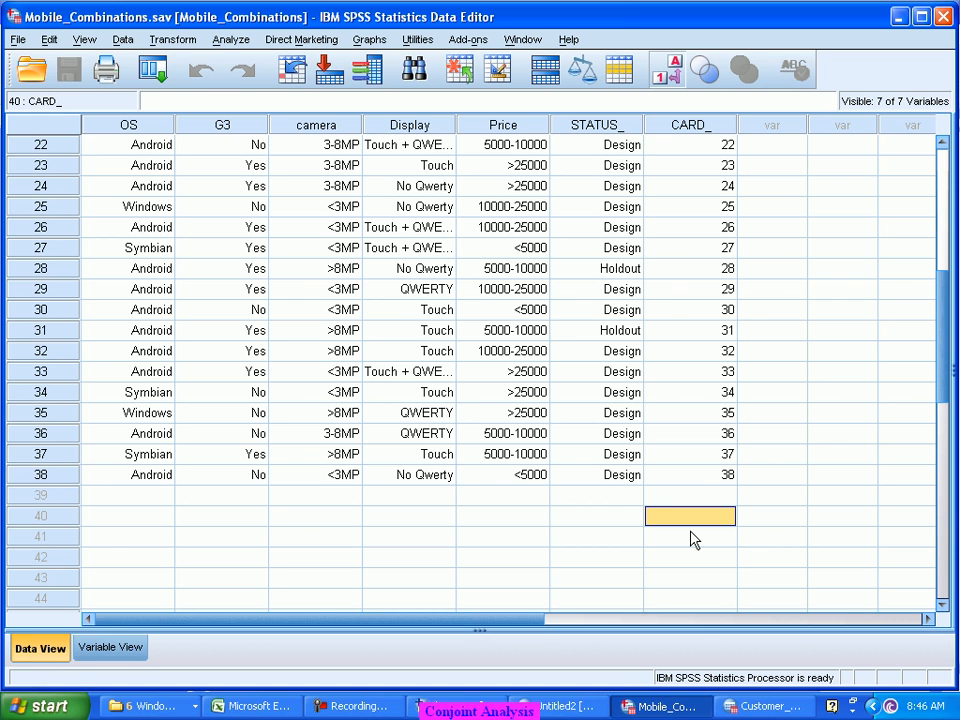
click(748, 707)
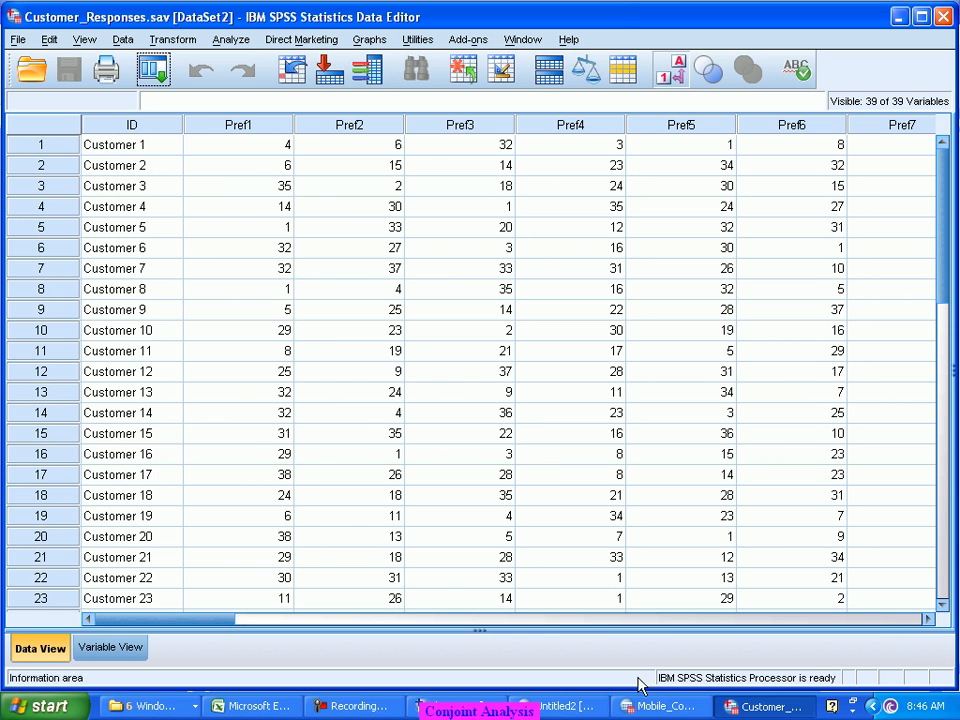
click(657, 706)
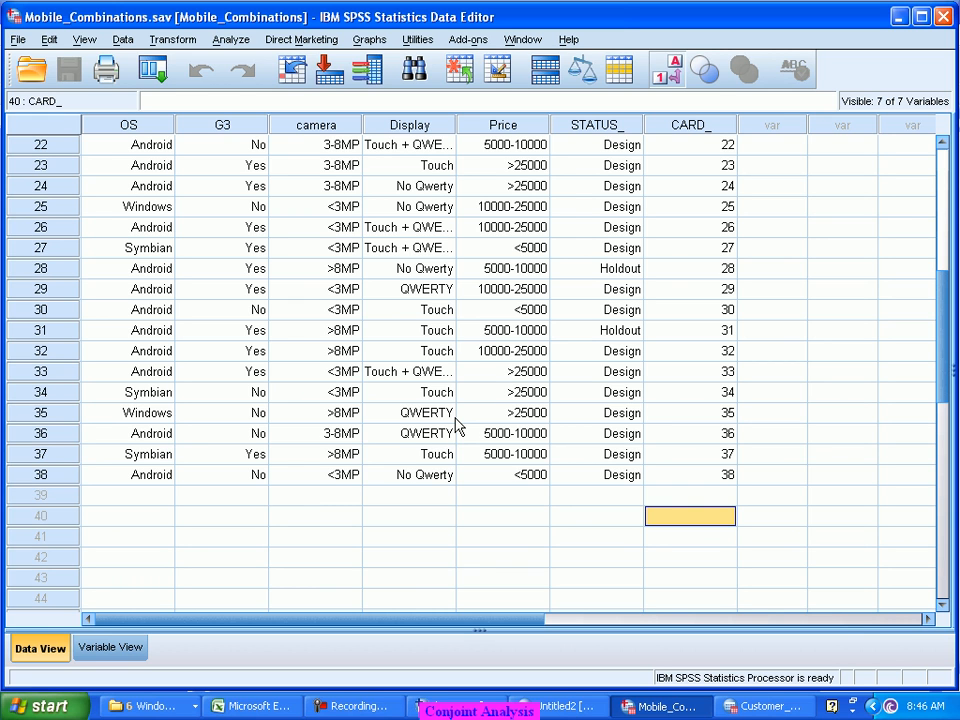
click(765, 706)
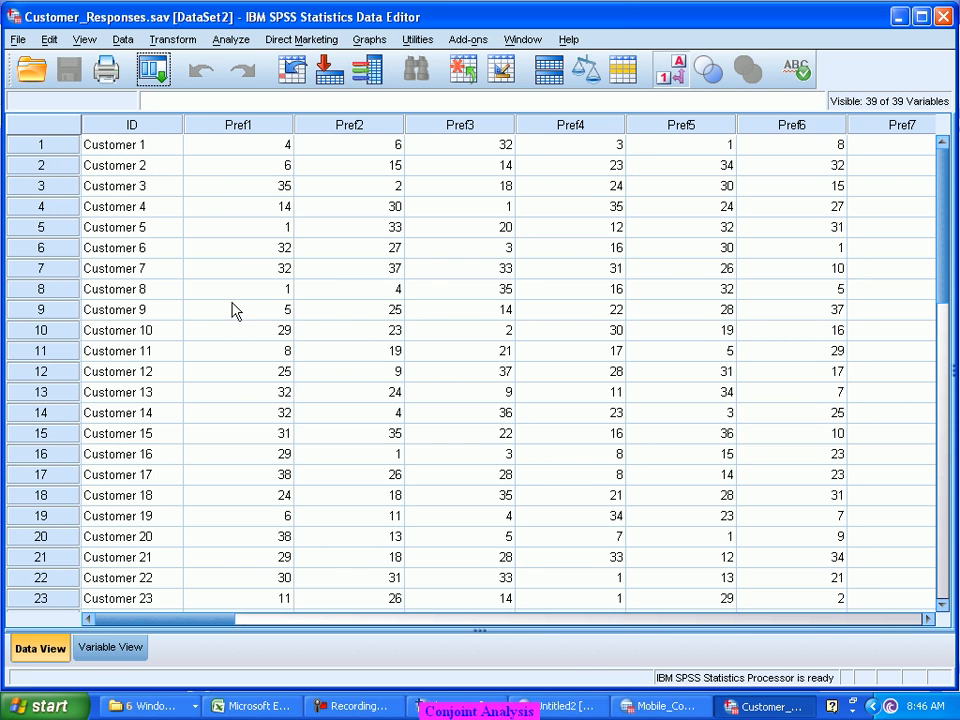
scroll(229, 310, down, 4)
scroll(229, 310, up, 4)
Create a new SPSS script and maximize its editor window.
click(18, 39)
mouse_move(64, 84)
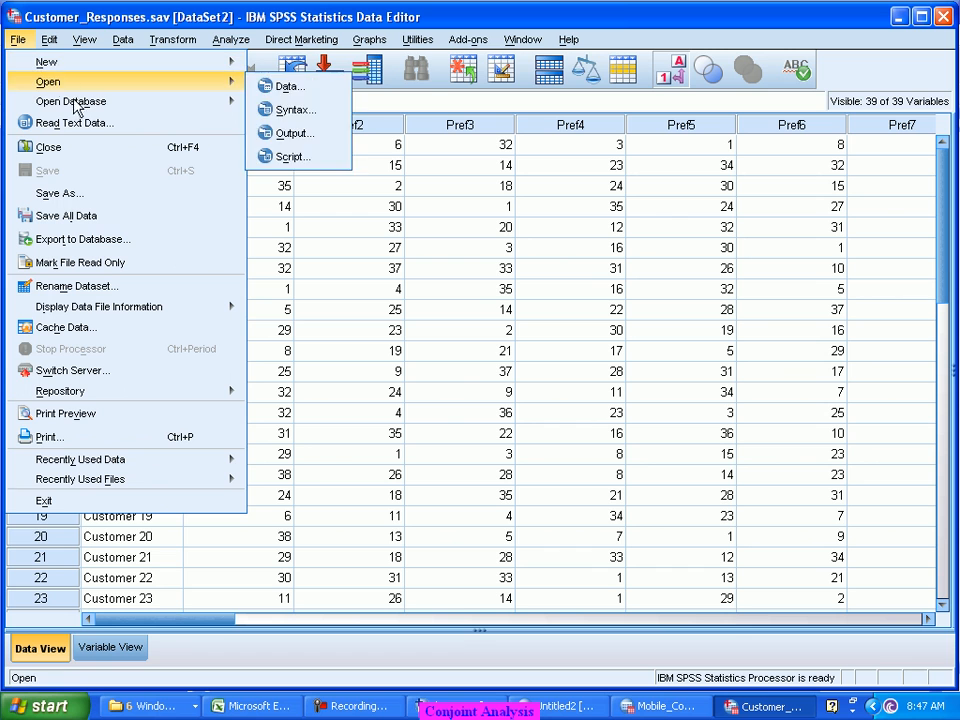
click(172, 39)
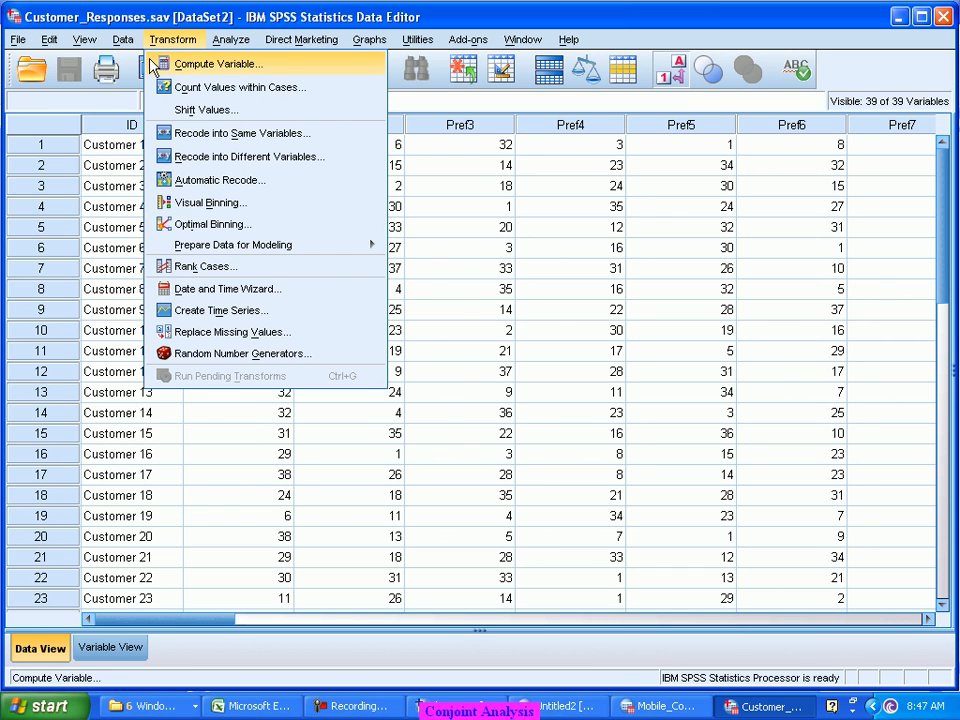
mouse_move(16, 39)
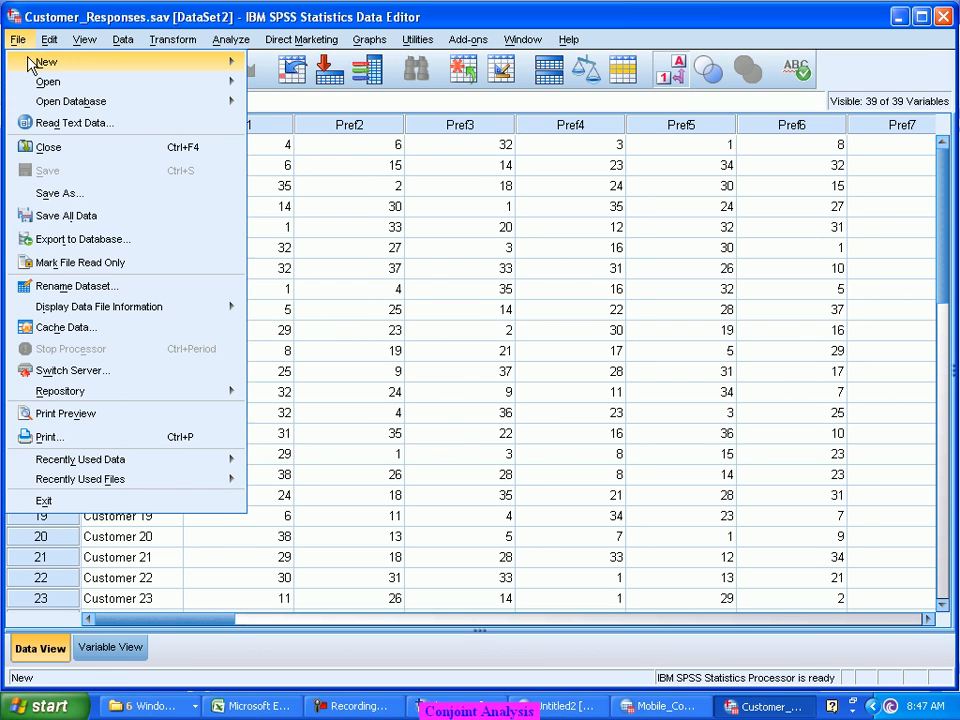
mouse_move(221, 58)
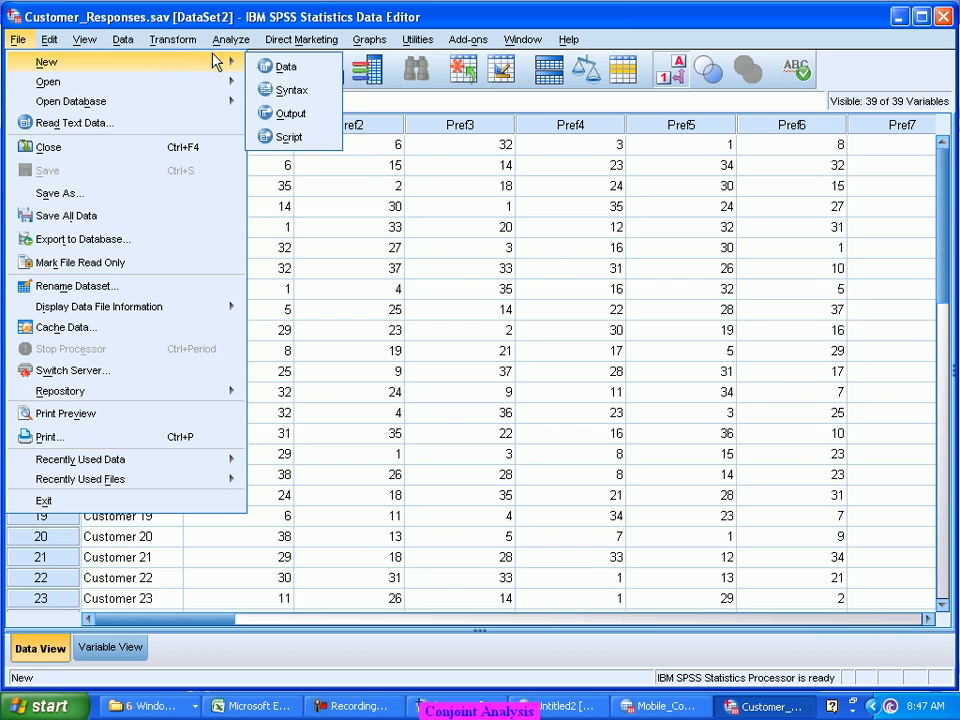
click(285, 140)
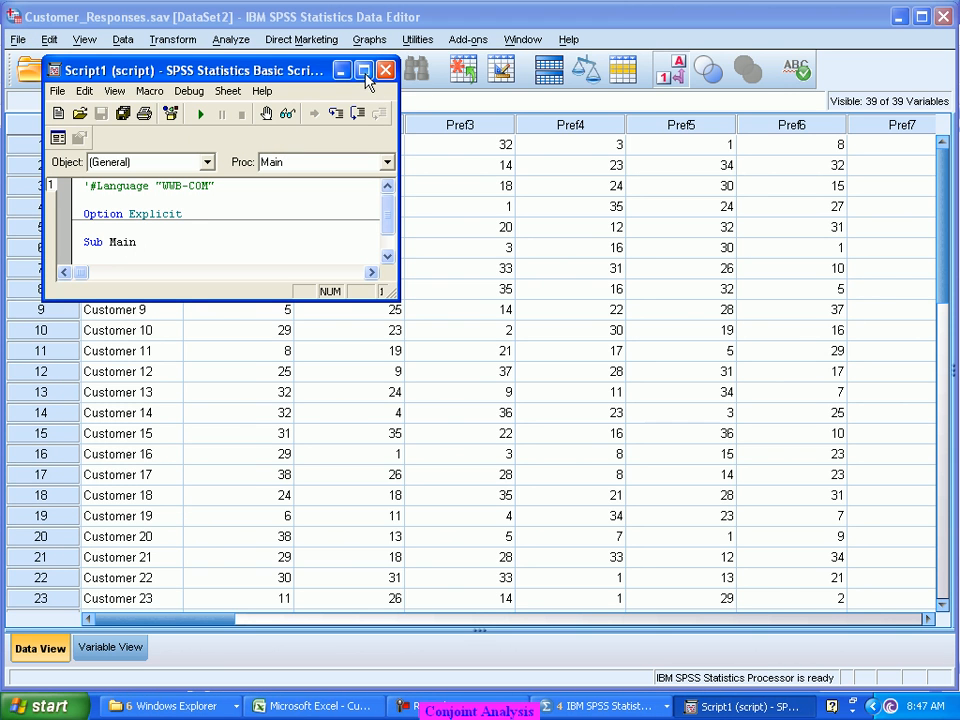
click(365, 74)
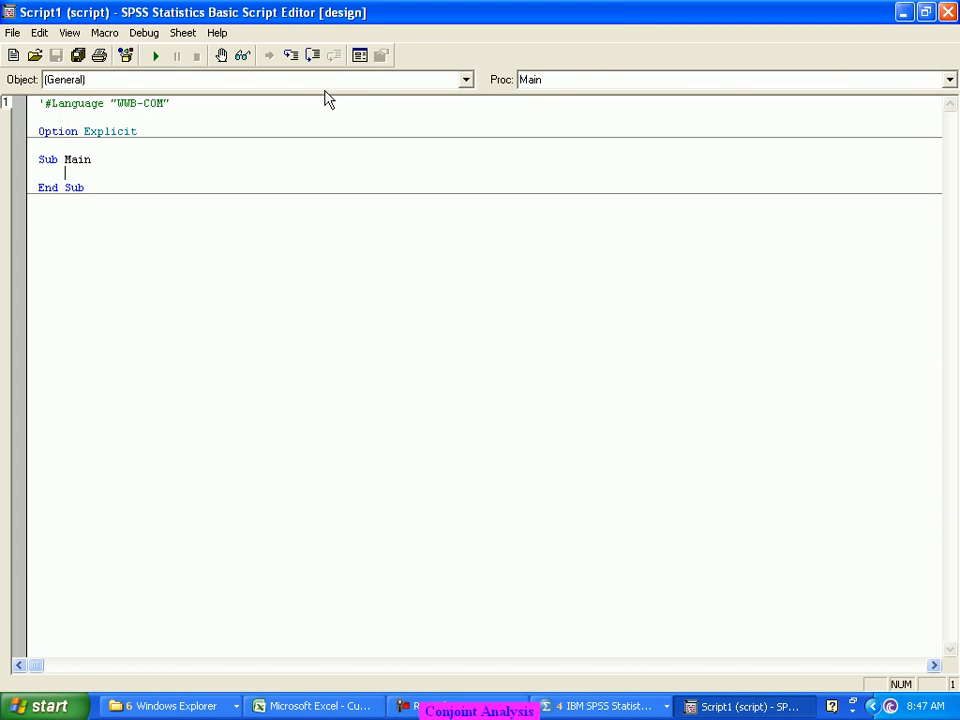
Below End Sub, write the line CONJOINT PLAN = 'D:\Mobile_Combinations.sav' in the script.
click(100, 244)
text(CONJOINT)
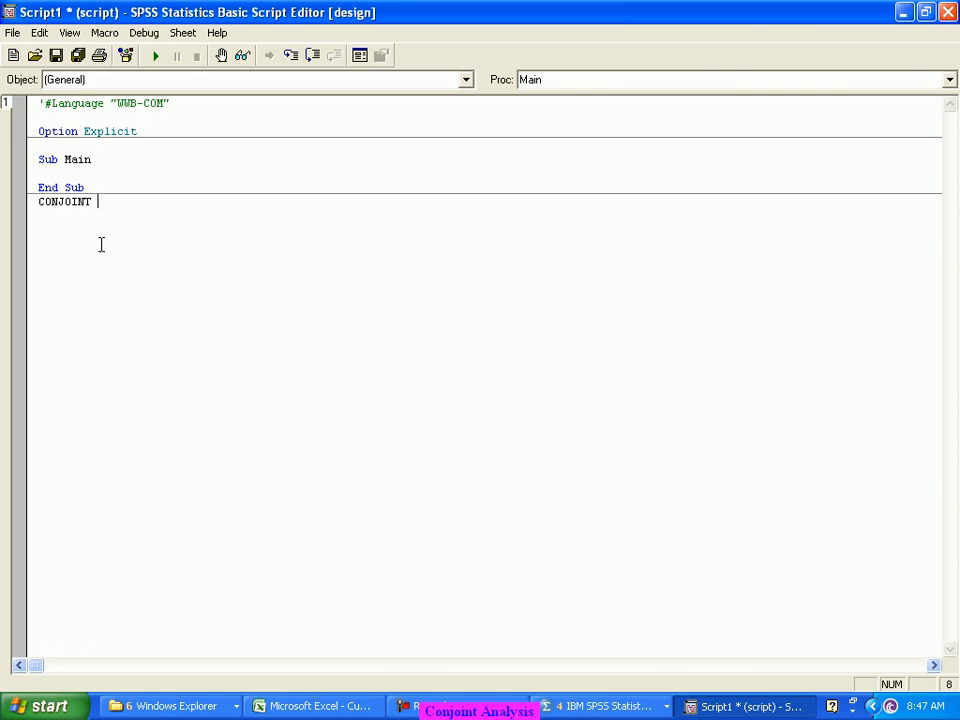
text(PLAN =)
key(BackSpace)
key(BackSpace)
text(= 'D:\Mobile_C)
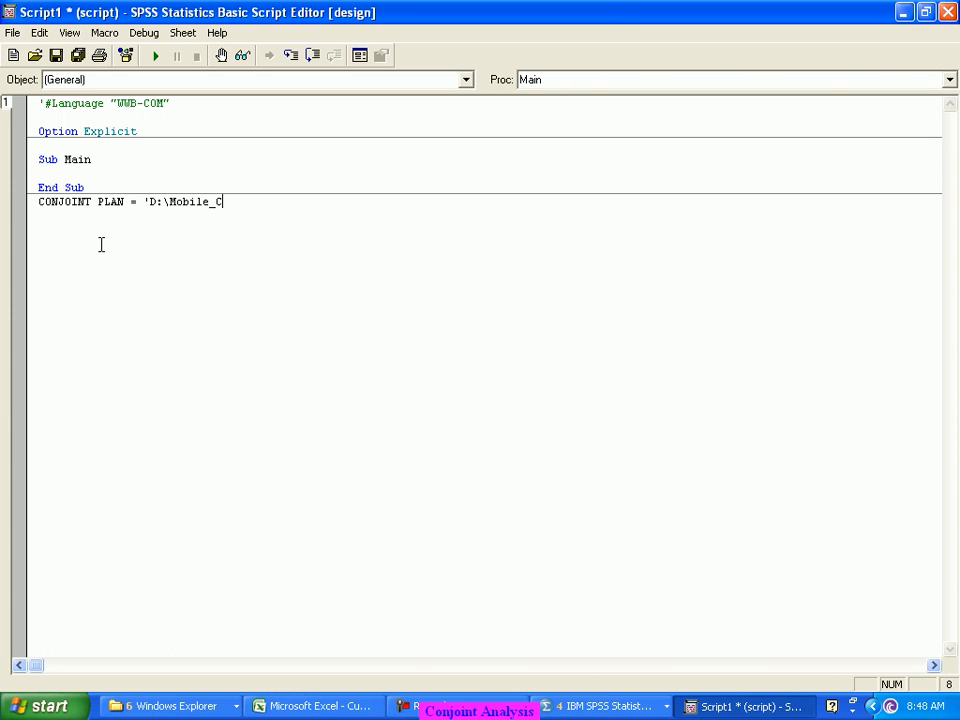
text(ombinations.sav')
key(Return)
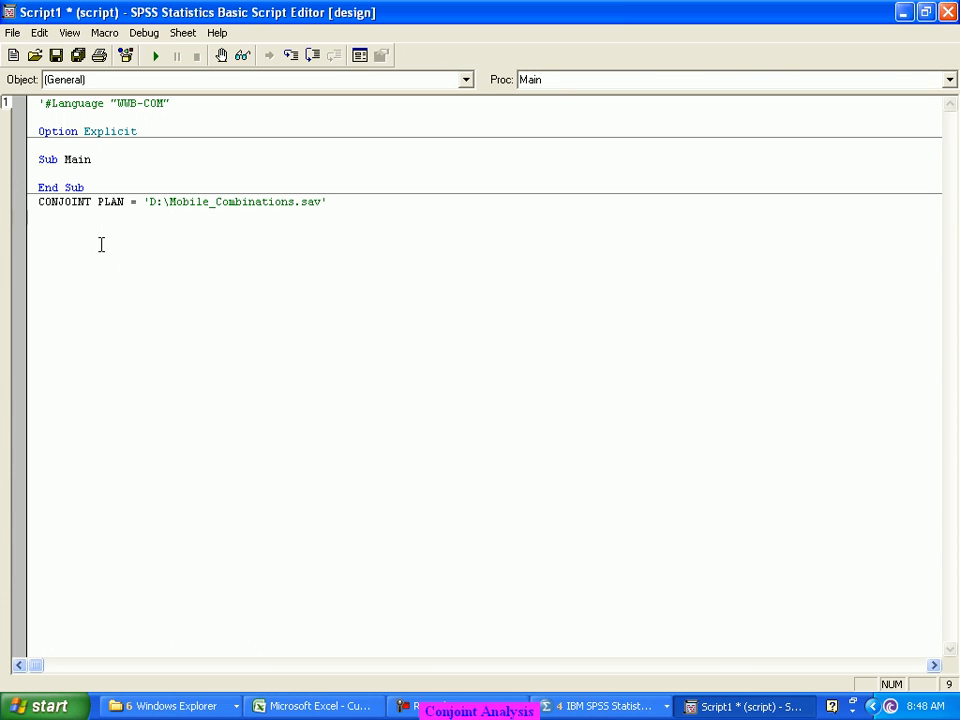
Add an indented line /DATA = 'D:\Customer_Preferences.sav' under the PLAN line, checking the workbook's name in Excel.
key(Tab)
key(Tab)
key(Tab)
key(BackSpace)
text(/DATA = 'D:\)
click(296, 708)
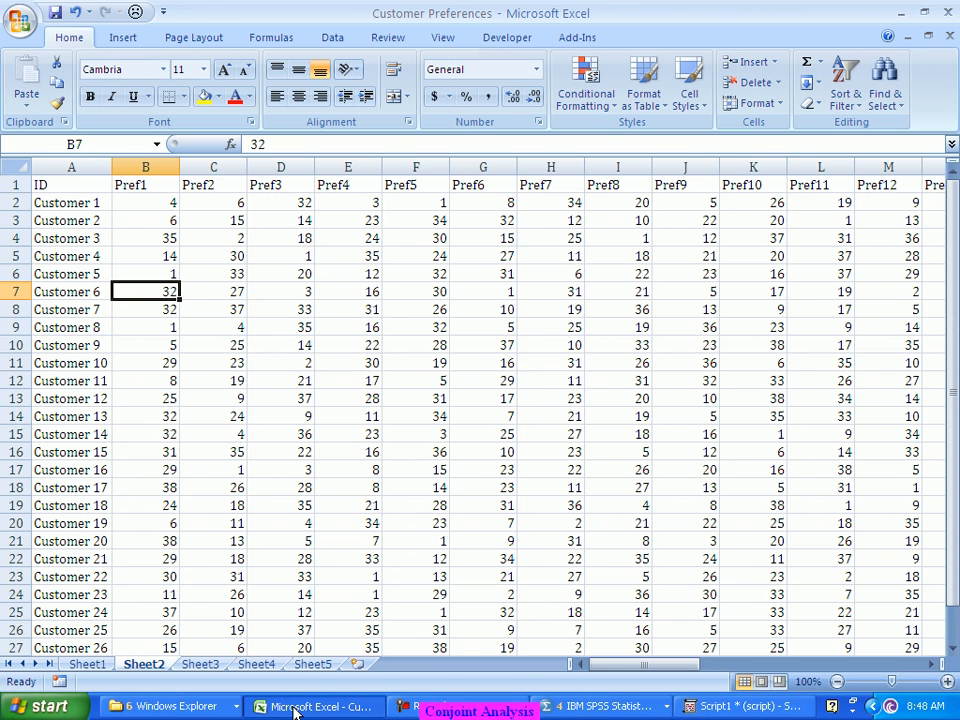
click(296, 708)
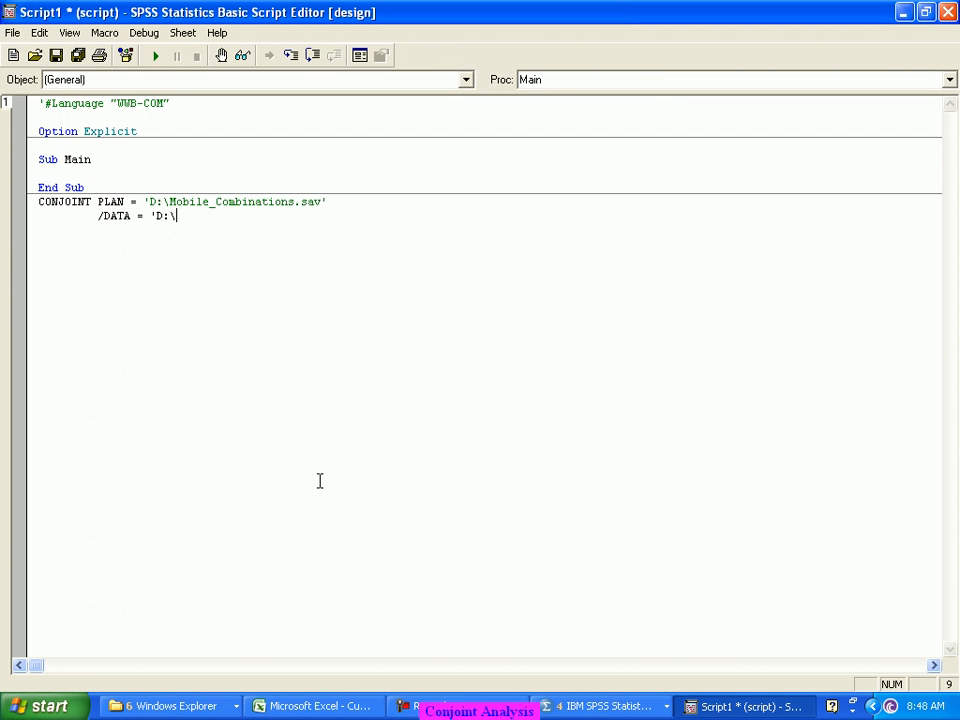
text(Customer_Preferences)
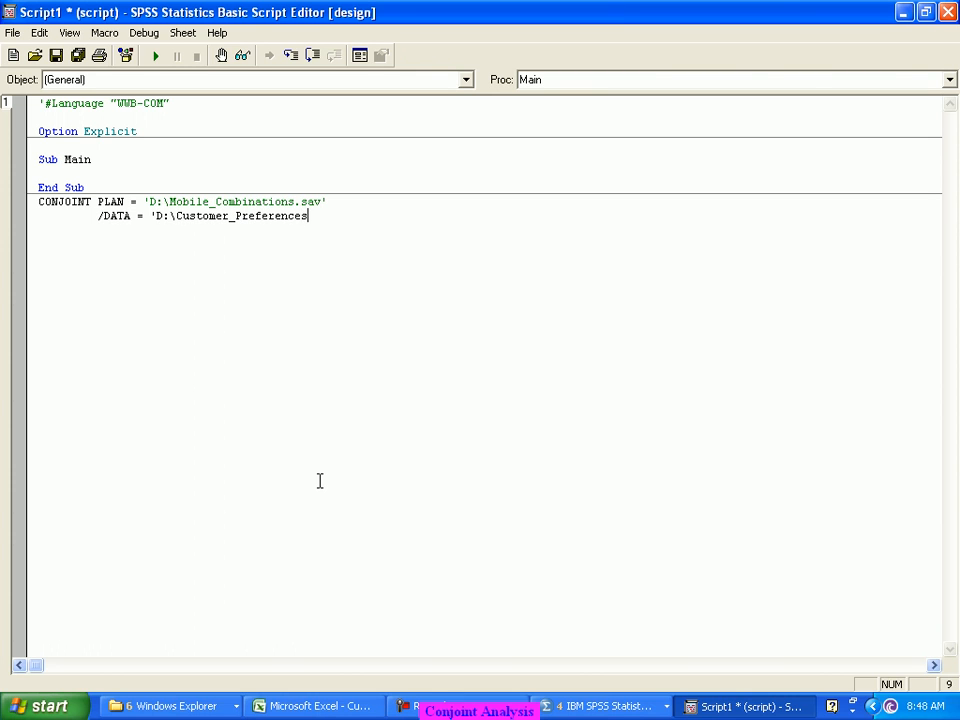
text(.sav')
key(Return)
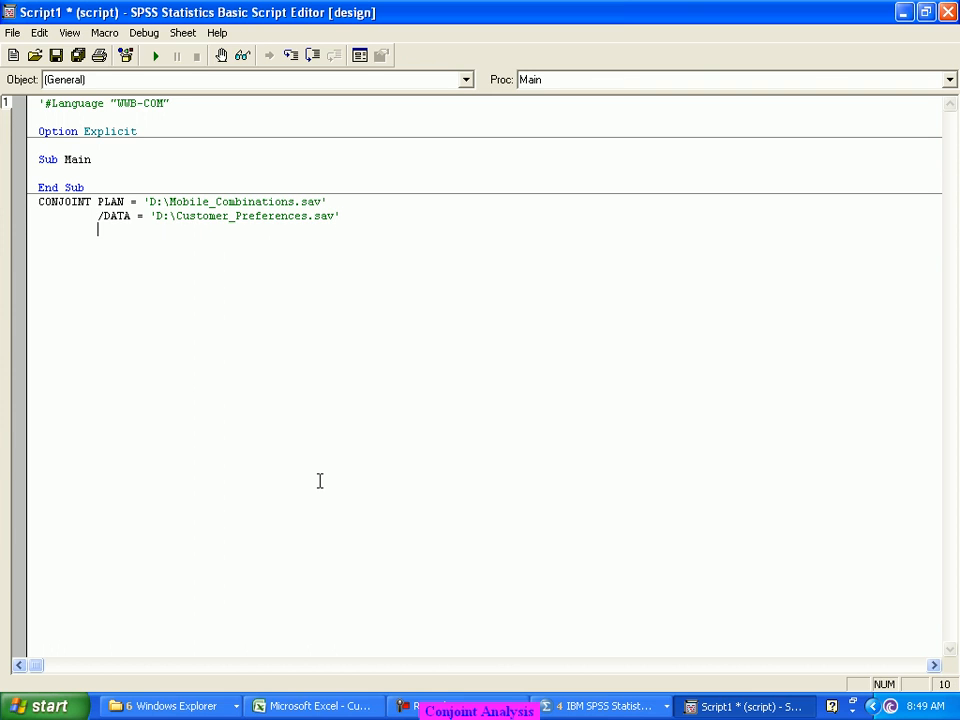
Add the line /SEQUENCE = Pref1 to Pref38 below the DATA line.
text(/SEQUENCE = Pref1 to )
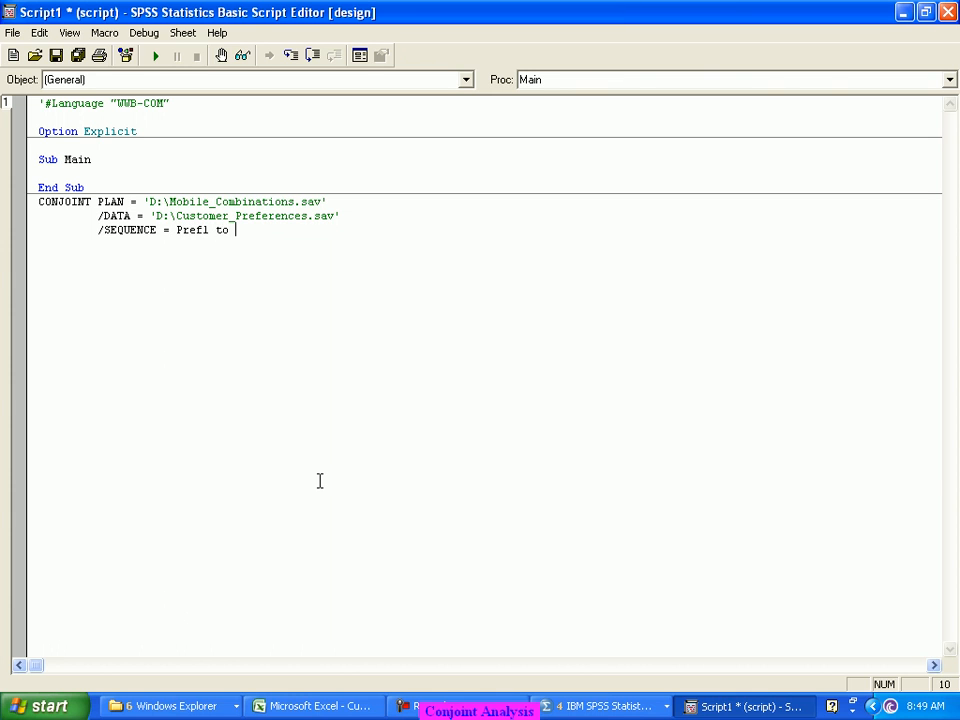
text(Pref38)
key(Return)
Check the customer identifier column in Excel and add the line /SUBJECT = ID to the script.
key(alt+Tab)
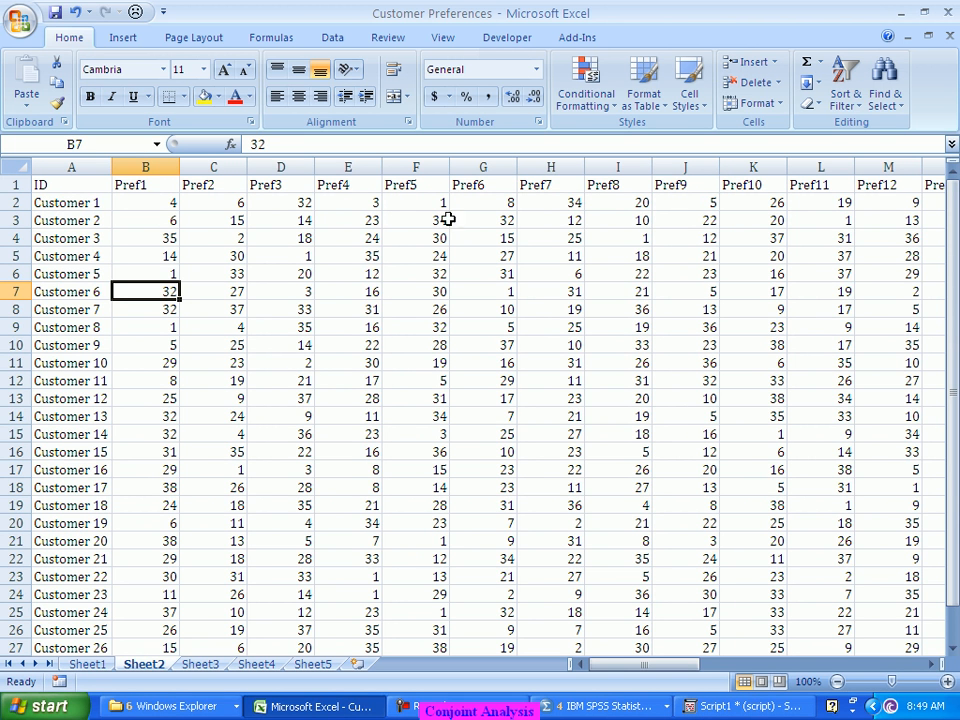
key(alt+Tab)
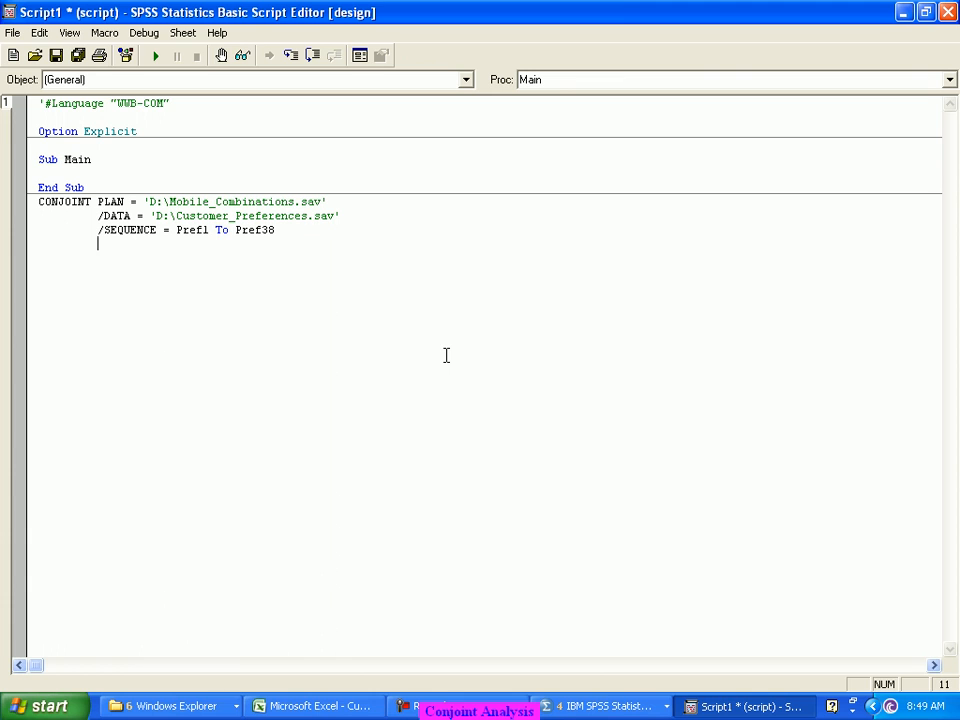
text(/Sub)
key(BackSpace)
key(BackSpace)
text(UBJECT = ID)
key(Return)
Start a /FACTORS = line in the script and check the factor names in the variable list of Mobile_Combinations.sav.
text(/FACTORS)
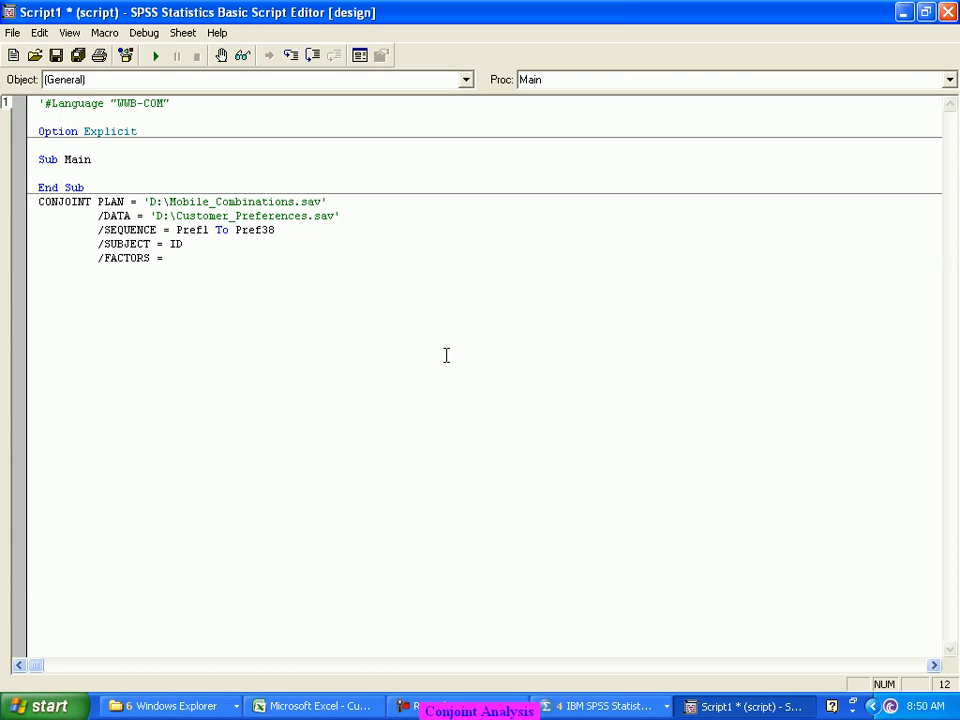
key(alt+Tab)
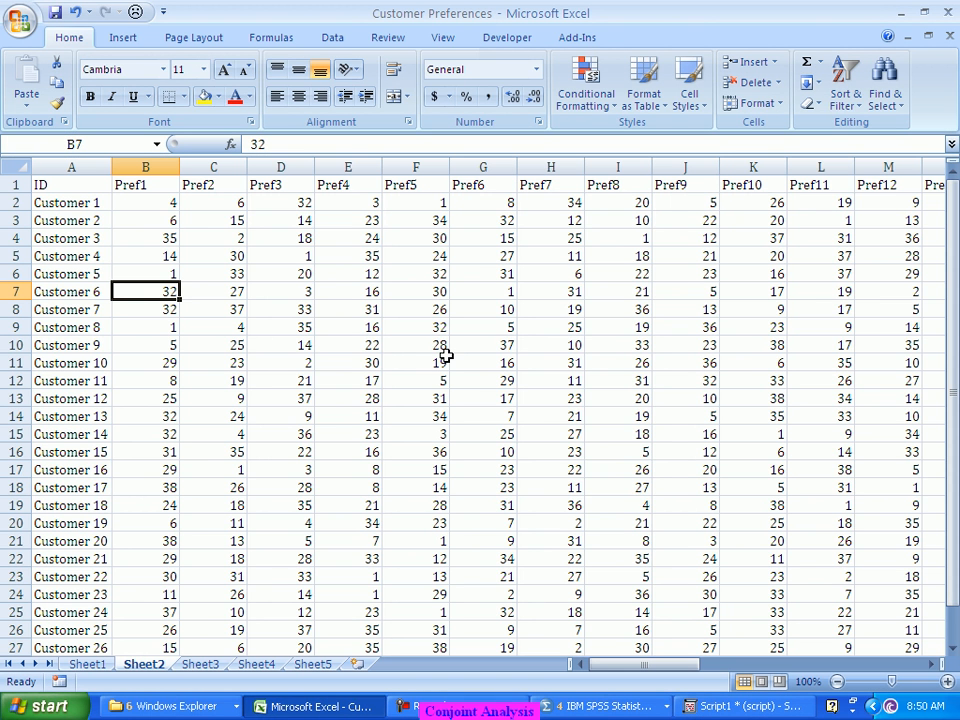
click(611, 710)
click(643, 636)
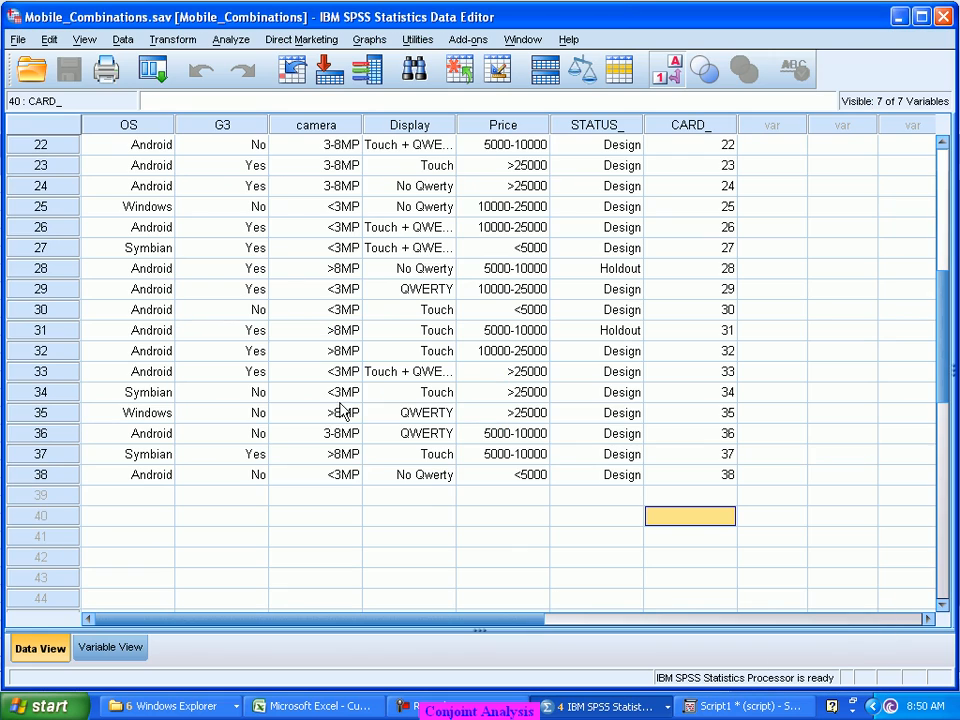
click(125, 648)
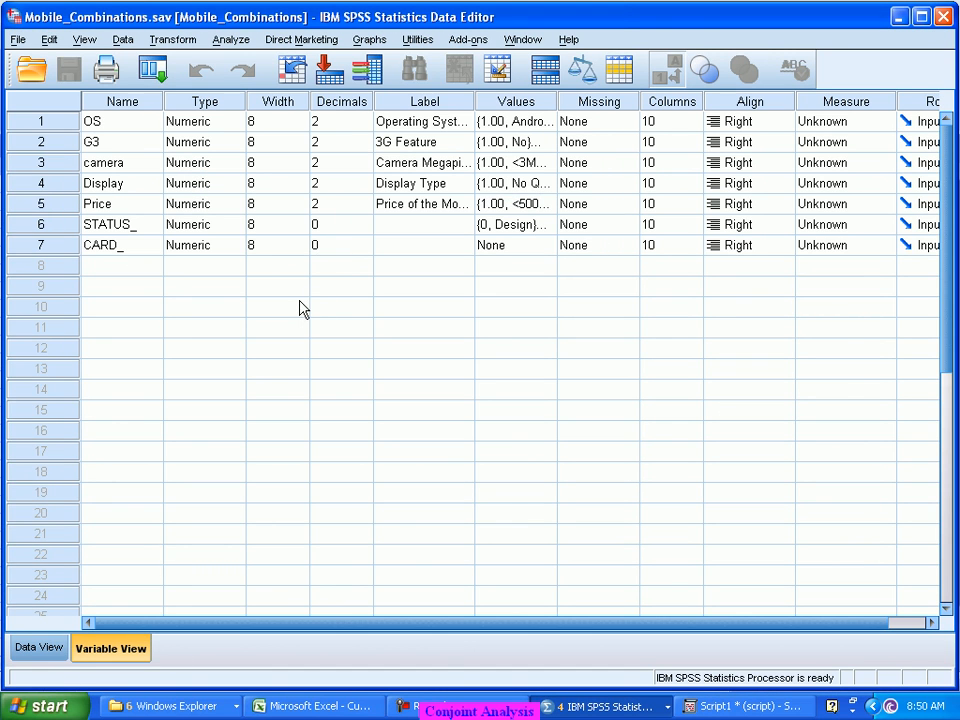
key(alt+Tab)
key(alt+Tab)
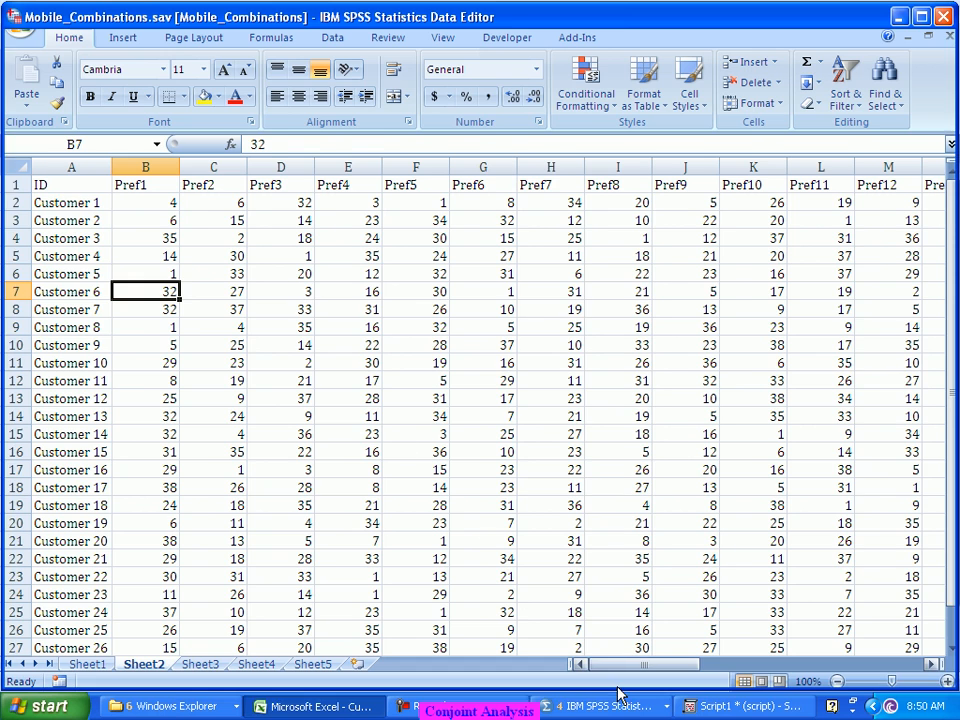
click(745, 710)
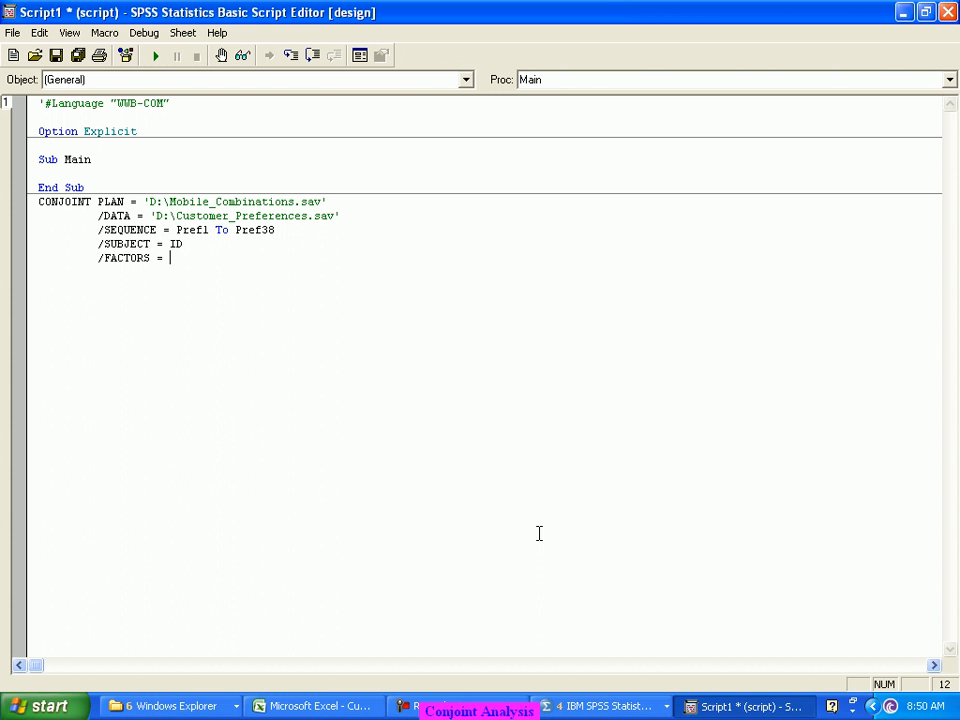
Enter OS (DISCRETE) and G3 (LINEAR MORE) as the first two factors on the /FACTORS line.
text(0)
text(s)
key(BackSpace)
text(S (DISCRETE))
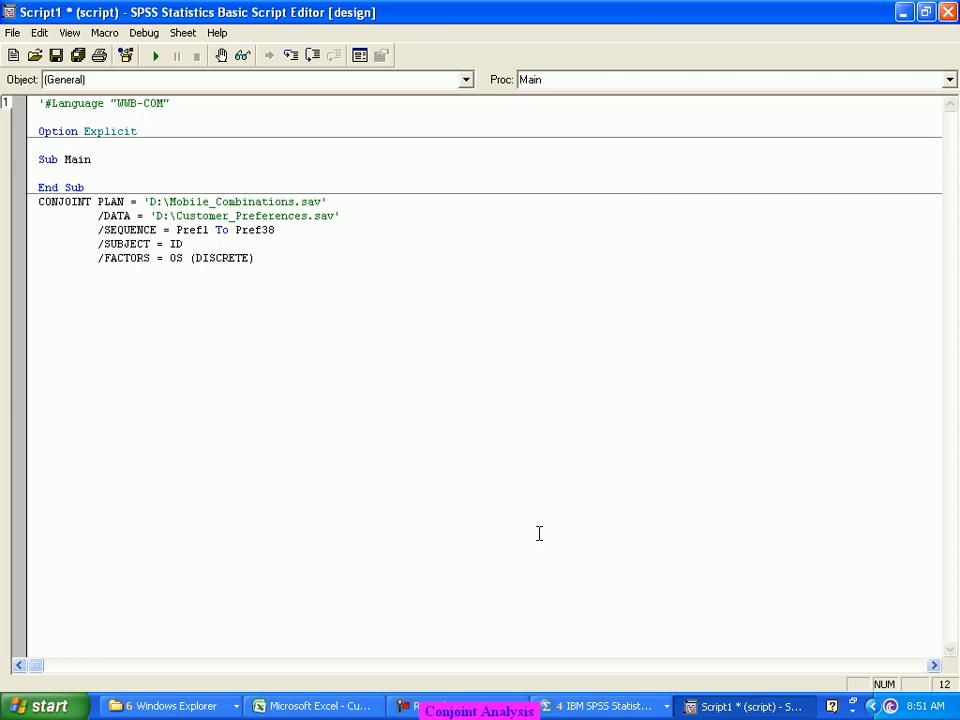
key(alt+Tab)
key(alt+Tab)
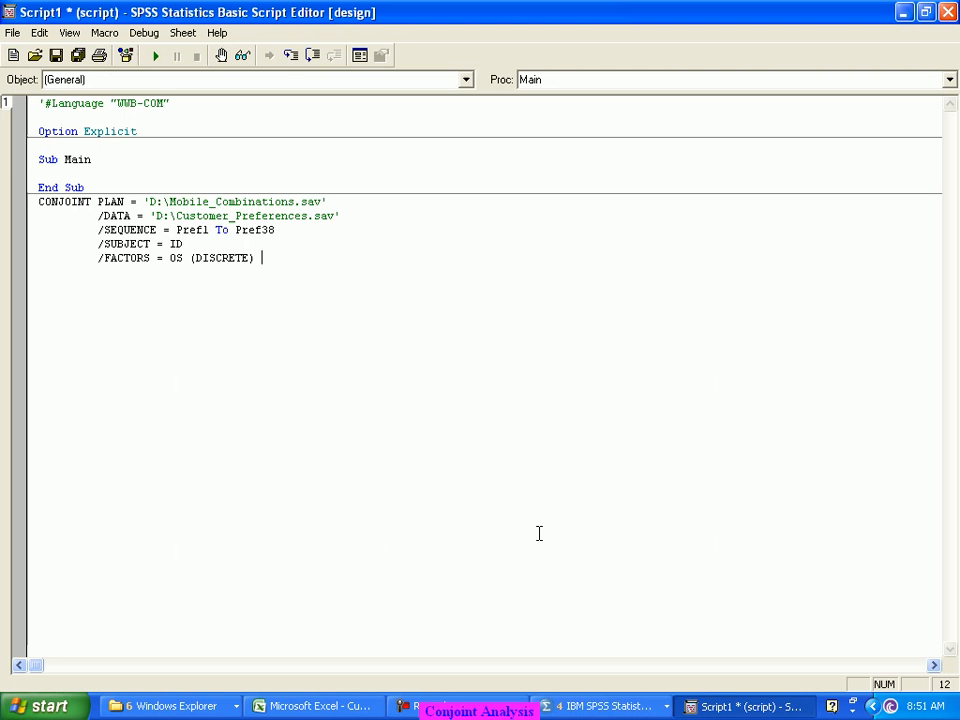
text(G3 ()
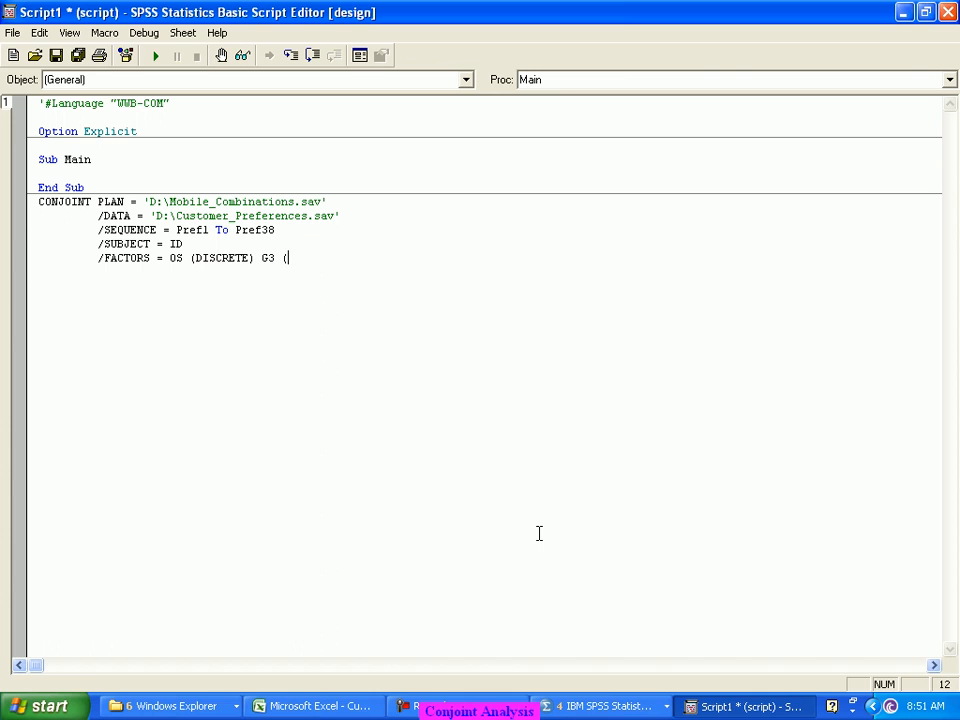
text(LINEAR MORE))
Check the next variable name in the dataset and append camera (LINEAR MORE) to the /FACTORS line.
key(alt+Tab)
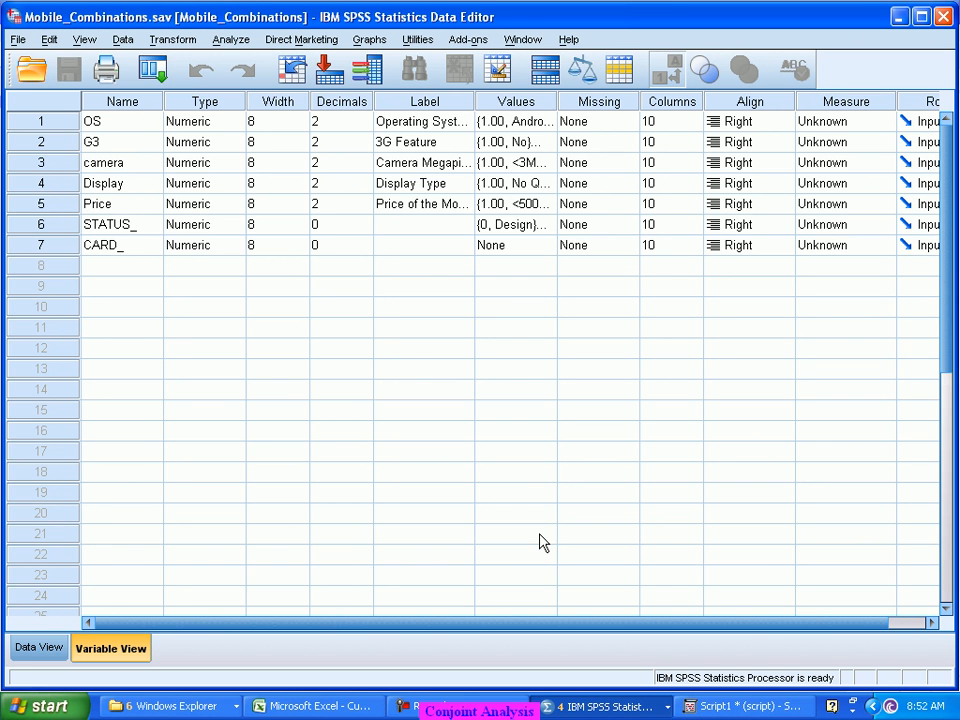
key(alt+Tab)
text(csa)
key(BackSpace)
key(BackSpace)
text(amer)
key(BackSpace)
key(BackSpace)
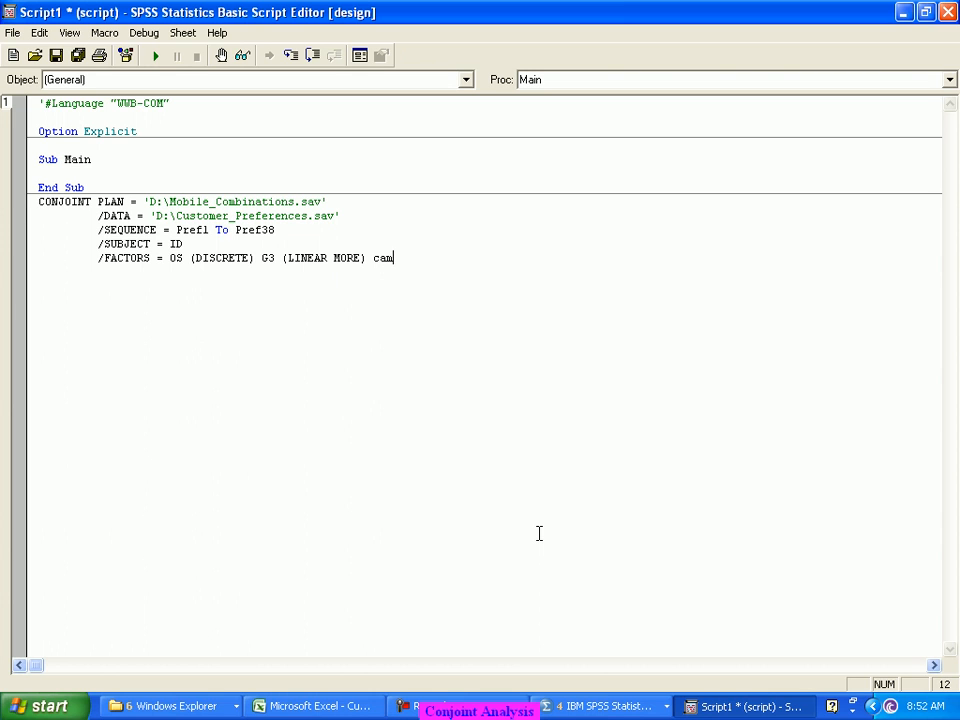
text(era (LINEAR 0)
key(BackSpace)
text(MORE))
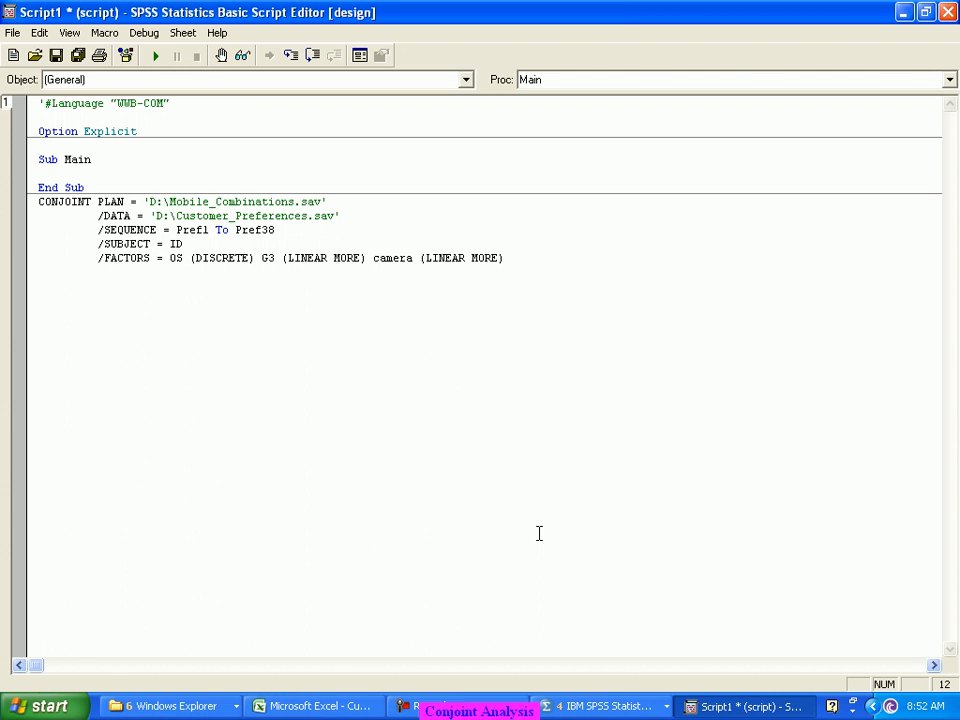
Complete the /FACTORS line with Display (LINEAR MORE) and Price (LINEAR LESS).
key(alt+Tab)
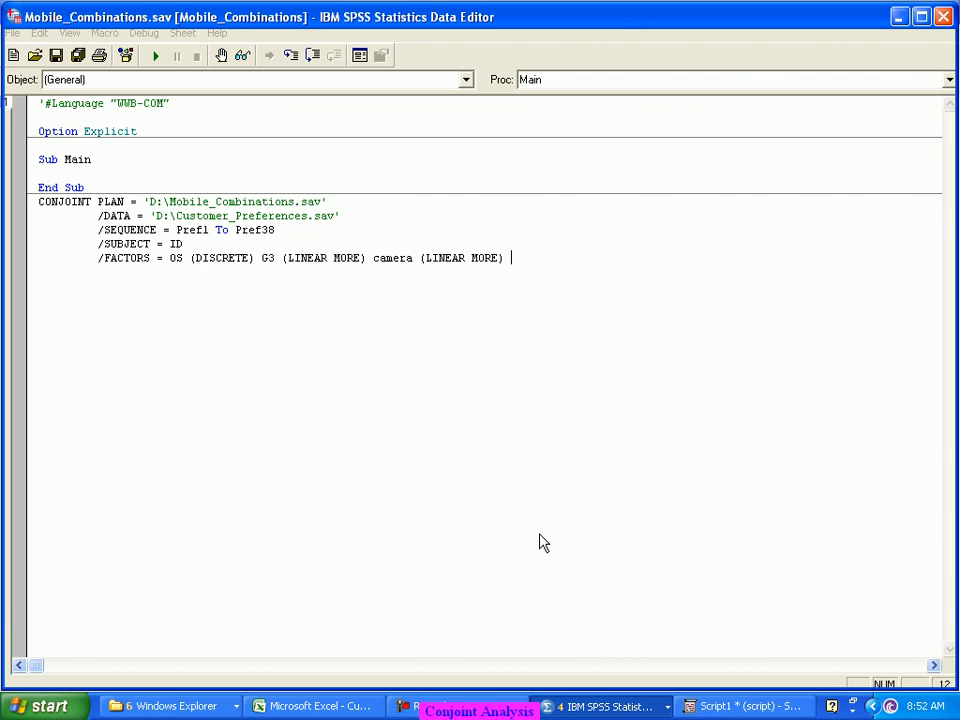
key(alt+Tab)
text(Display )
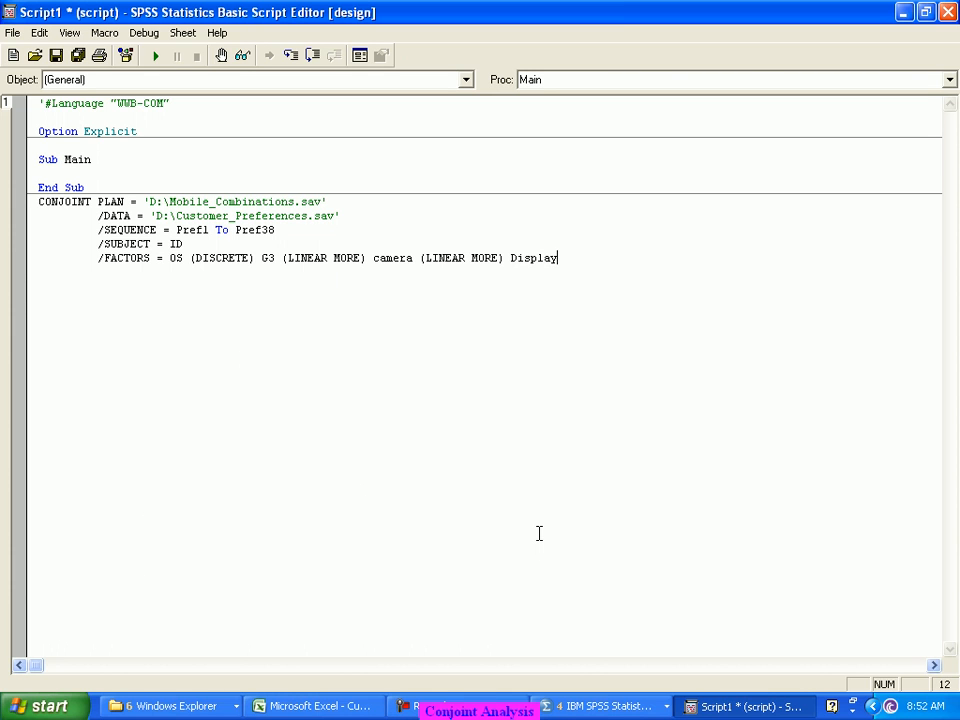
text((LINEAR MORE))
text(Price )
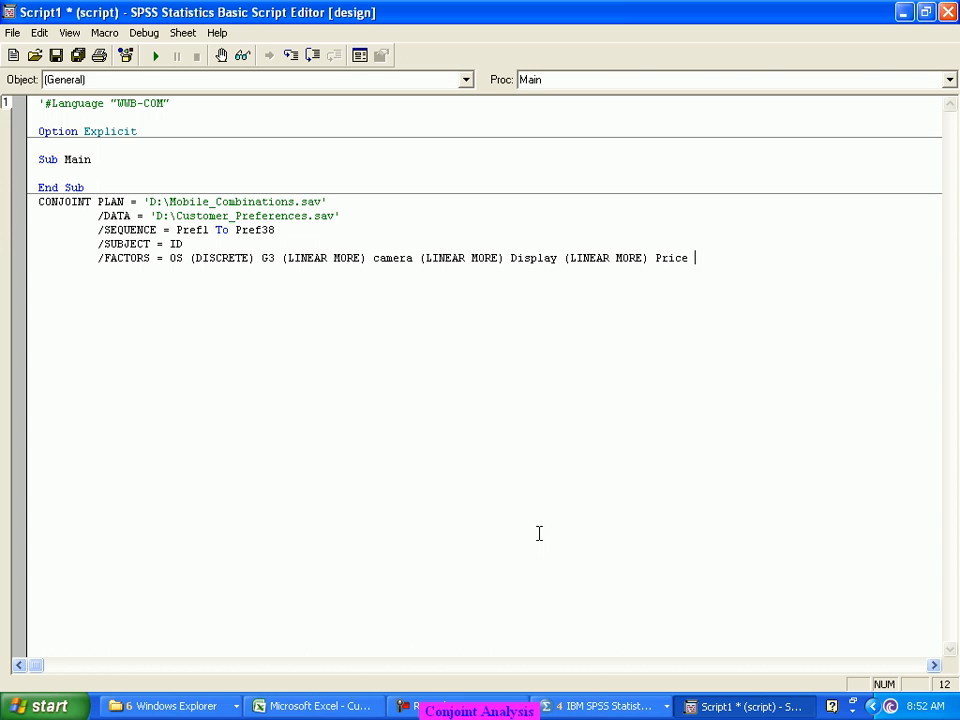
text((LINEAR LESS))
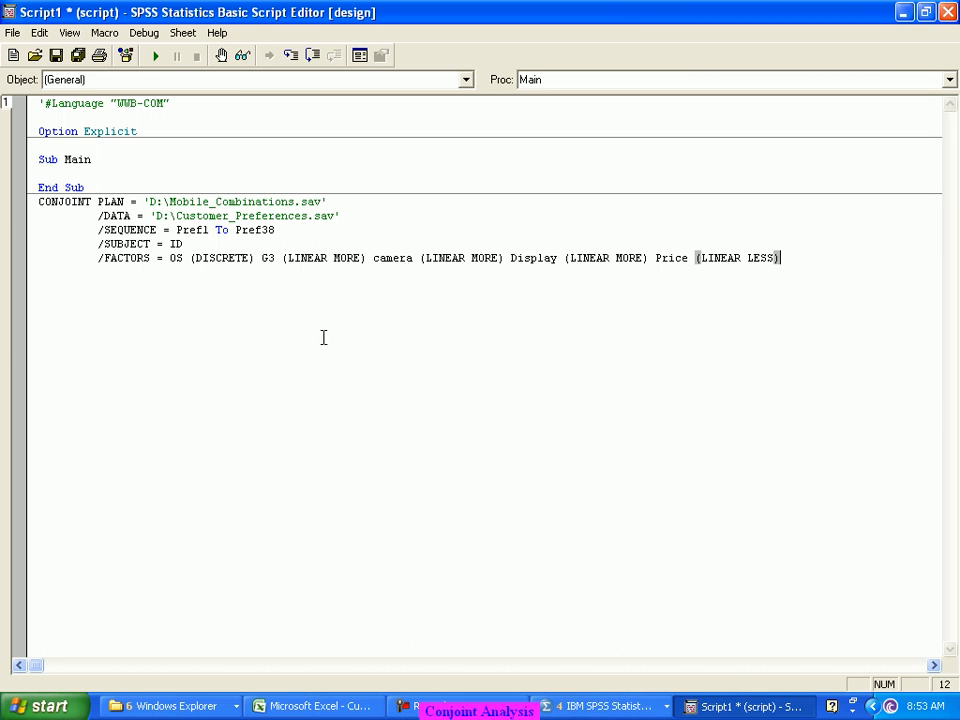
key(Return)
Try to run the script, both before and after deleting the default lines from '#Language through End Sub.
click(155, 57)
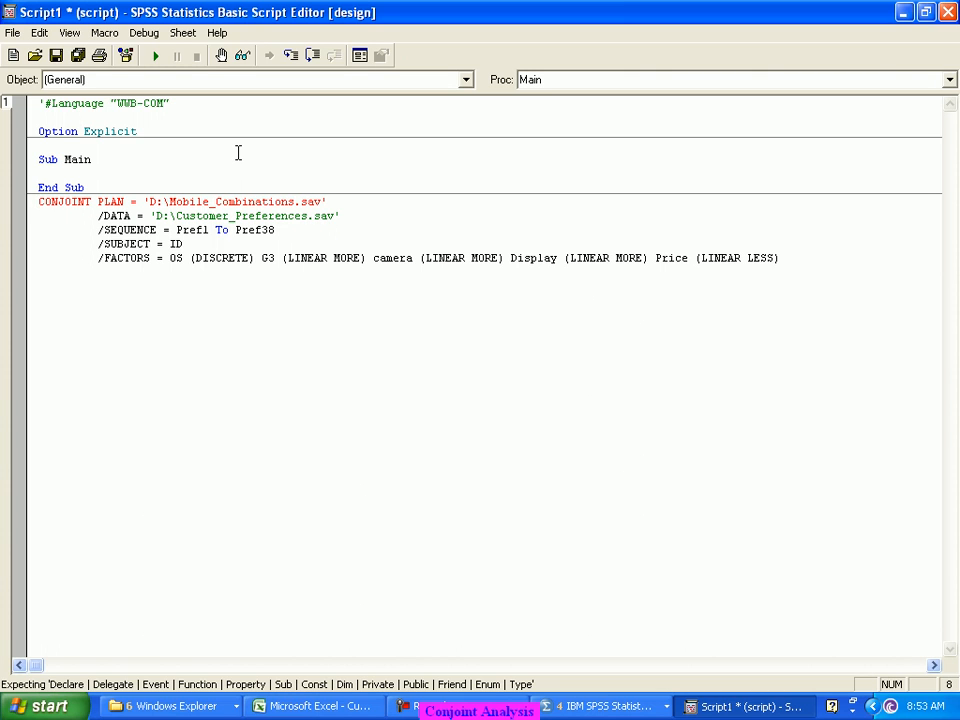
drag(99, 186, 8, 100)
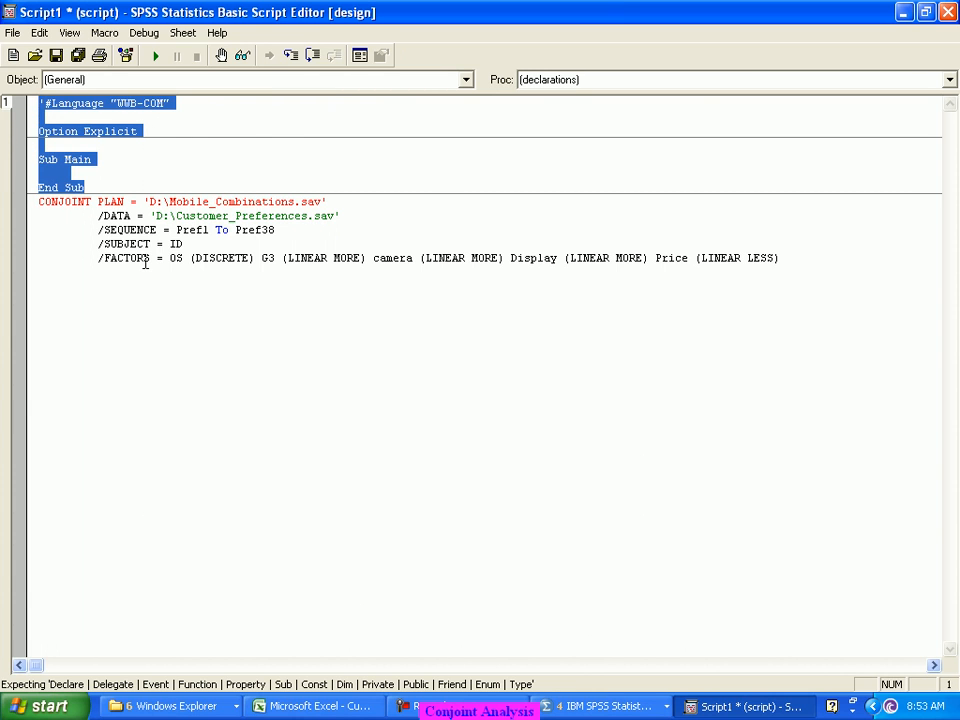
key(Delete)
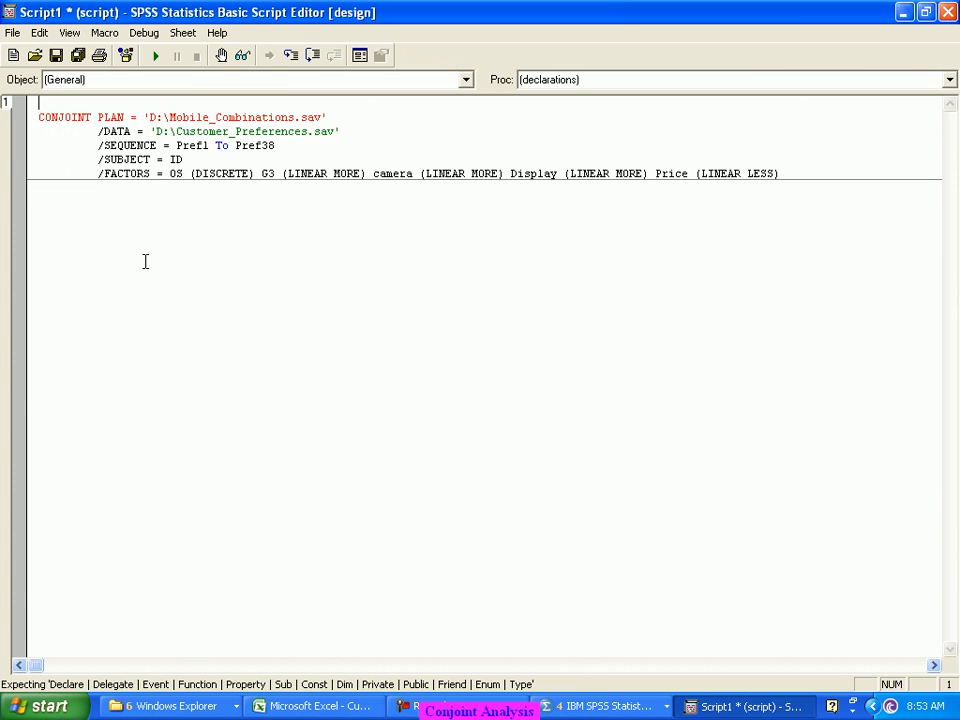
key(Delete)
click(145, 261)
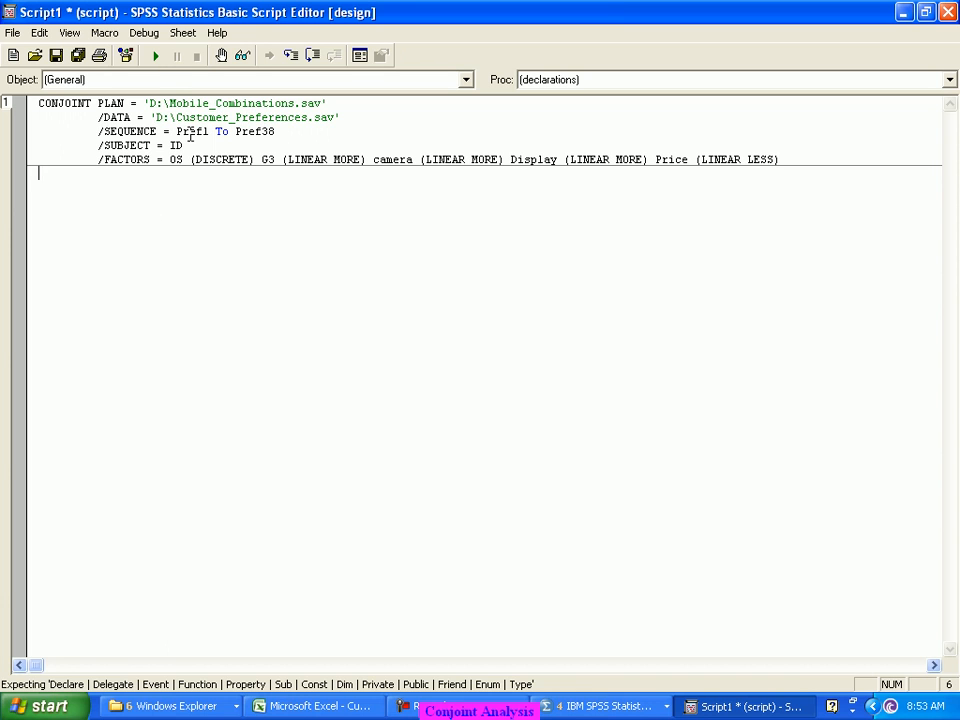
click(155, 57)
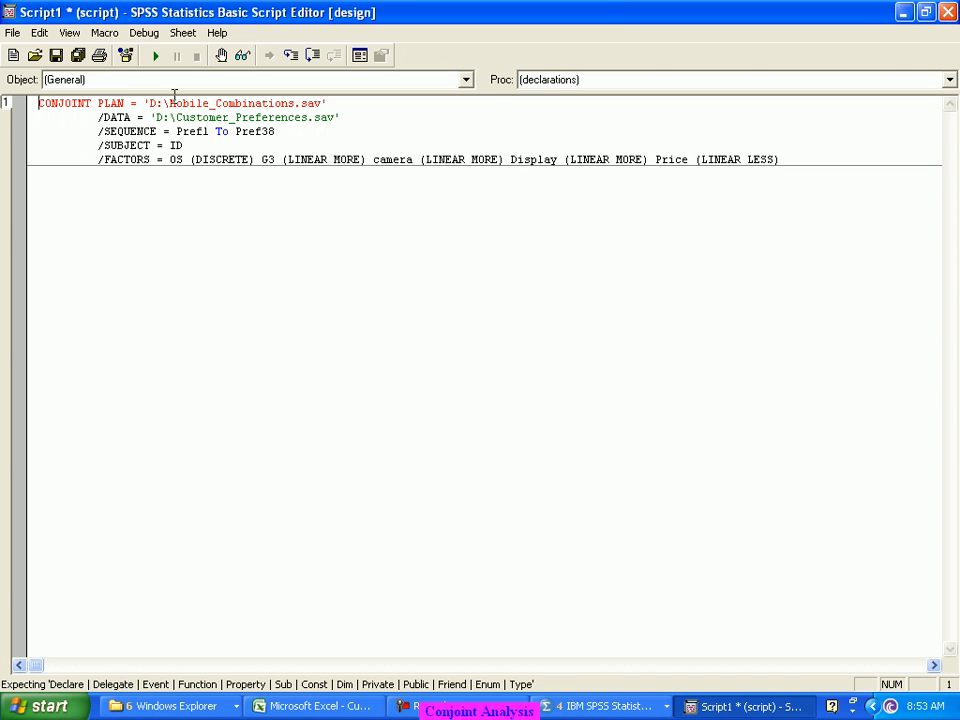
Examine the SPSS output viewer for results from the conjoint command.
click(606, 706)
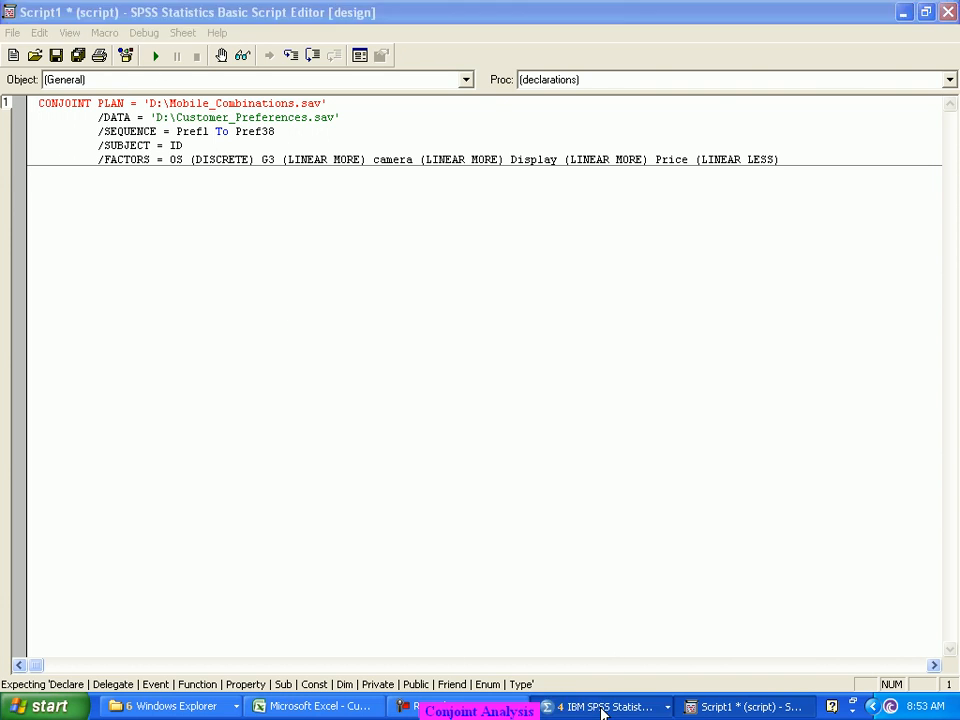
click(608, 676)
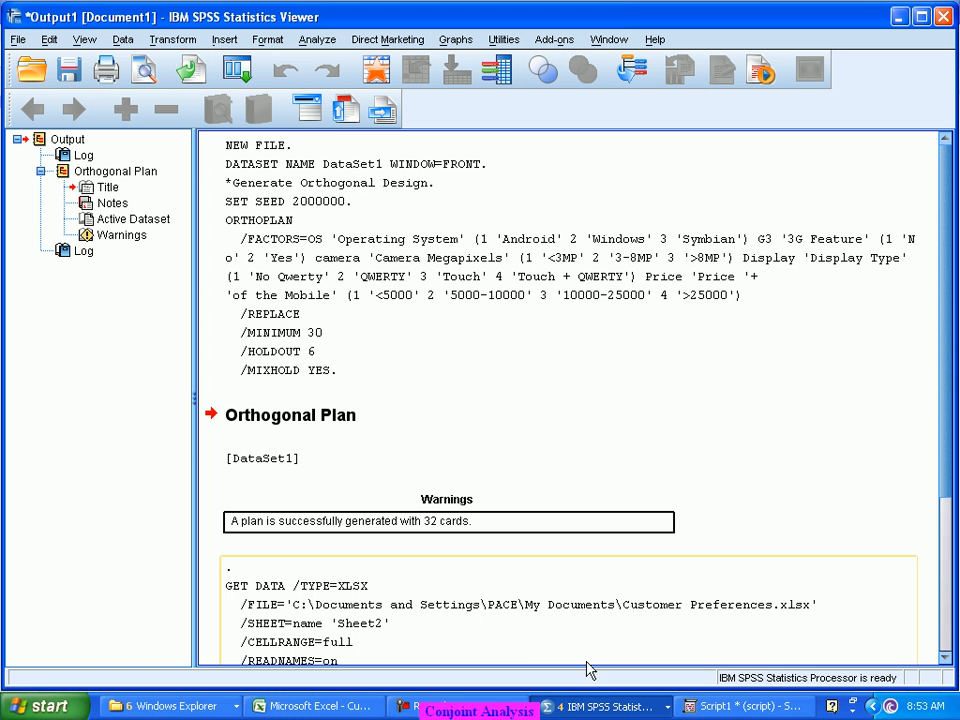
scroll(521, 490, down, 3)
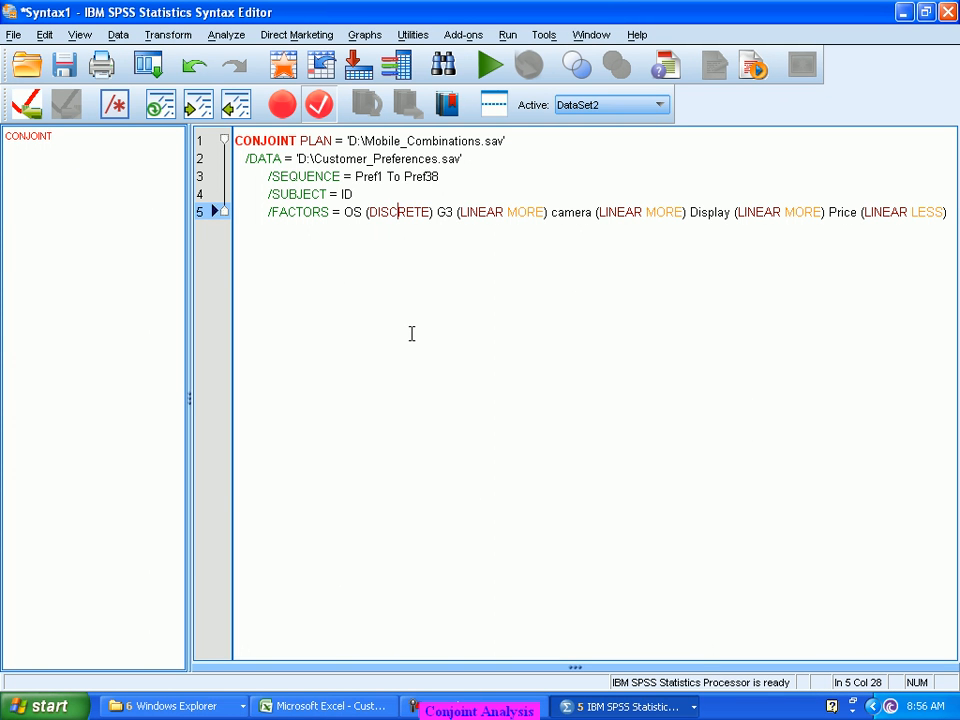
click(13, 35)
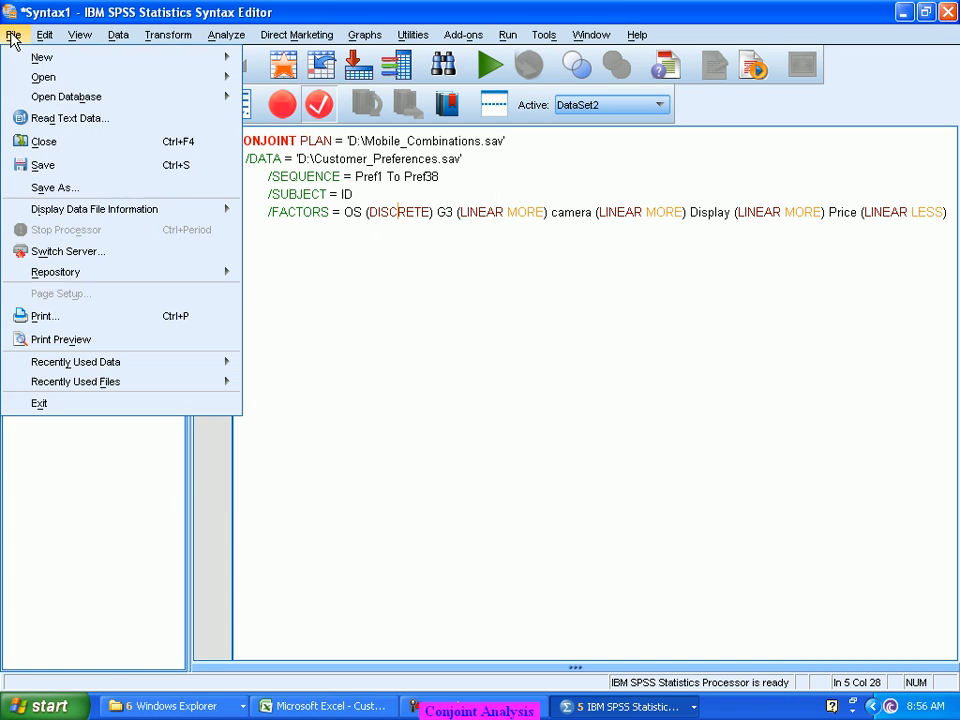
mouse_move(27, 64)
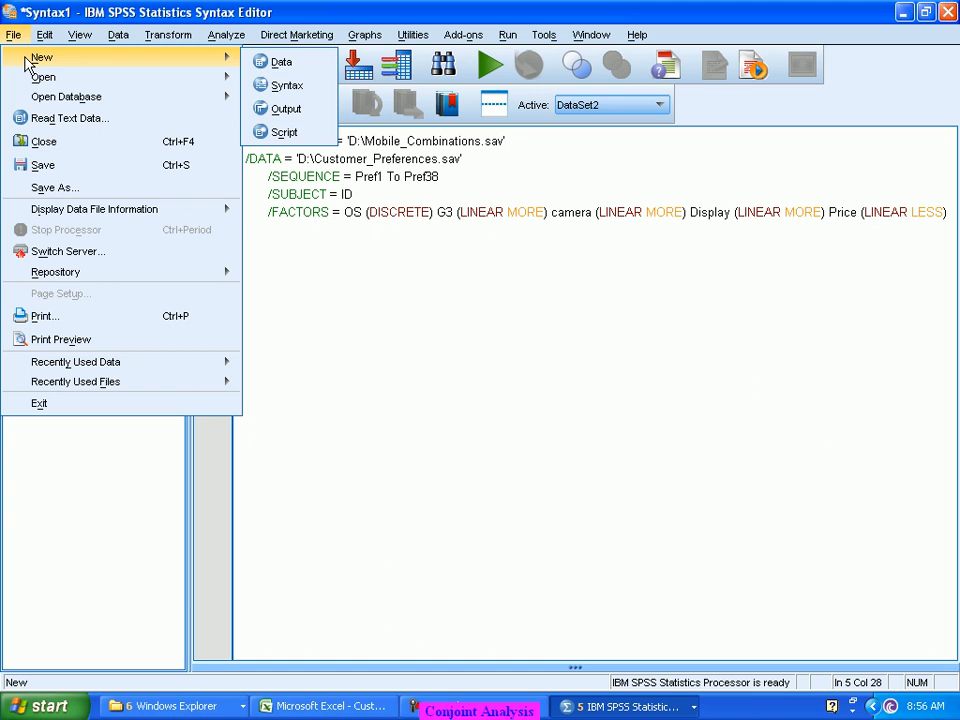
click(477, 302)
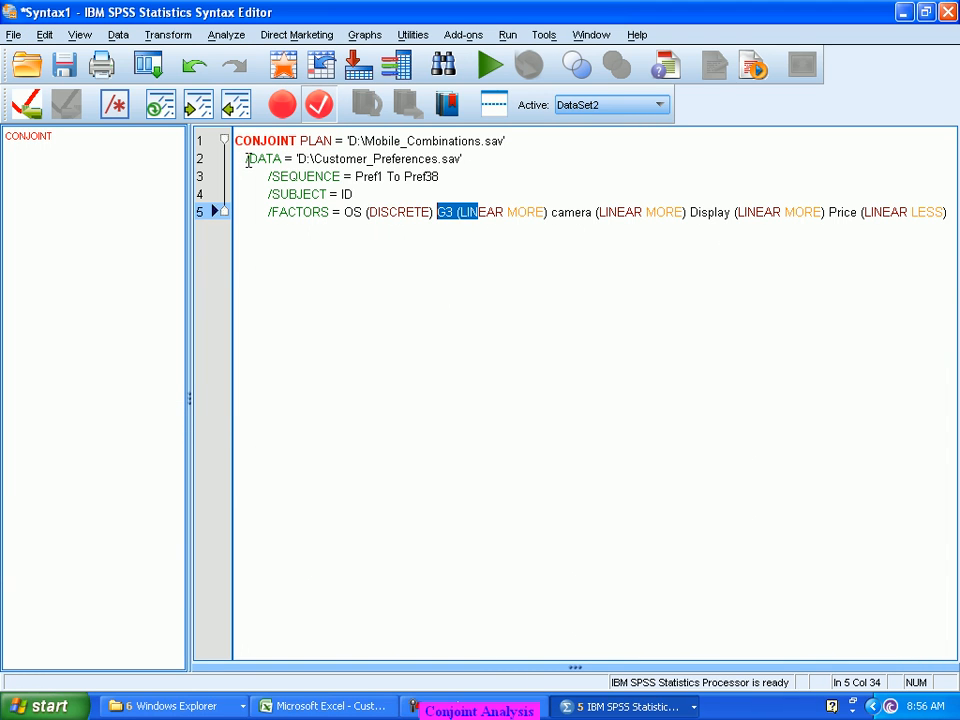
Copy the whole CONJOINT command, clear it from the Syntax1 window, and close that window without saving.
drag(241, 141, 957, 281)
key(ctrl+c)
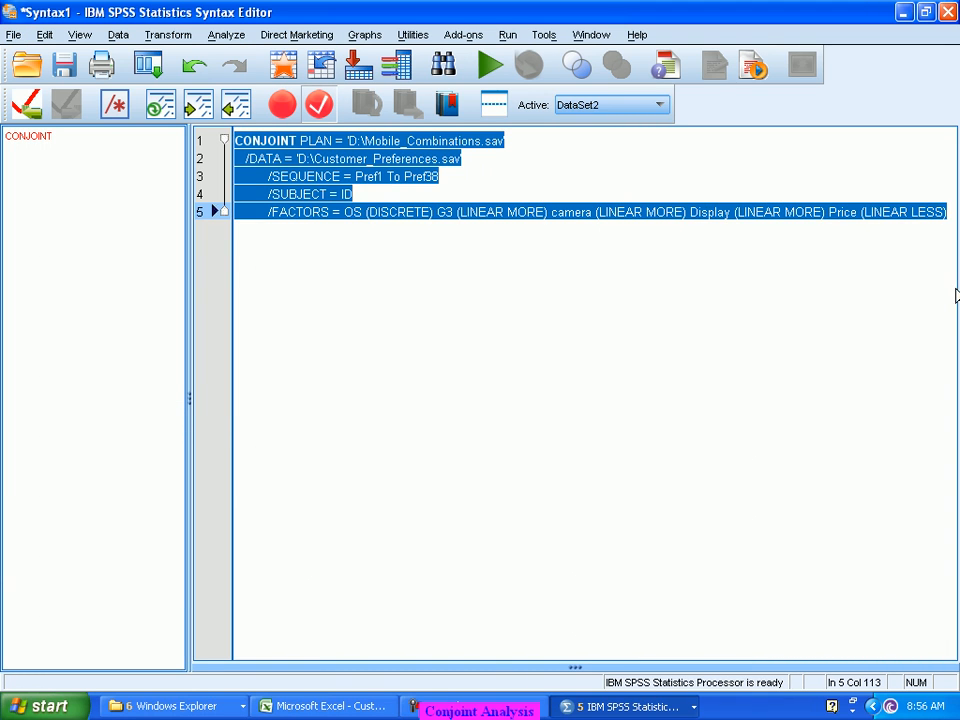
key(Delete)
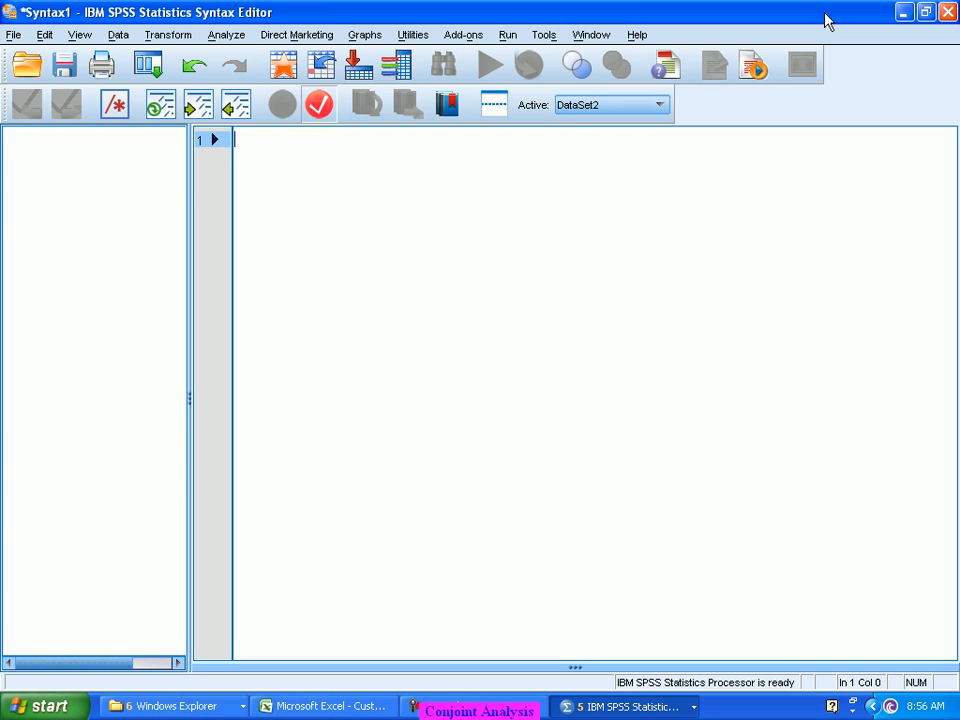
click(947, 12)
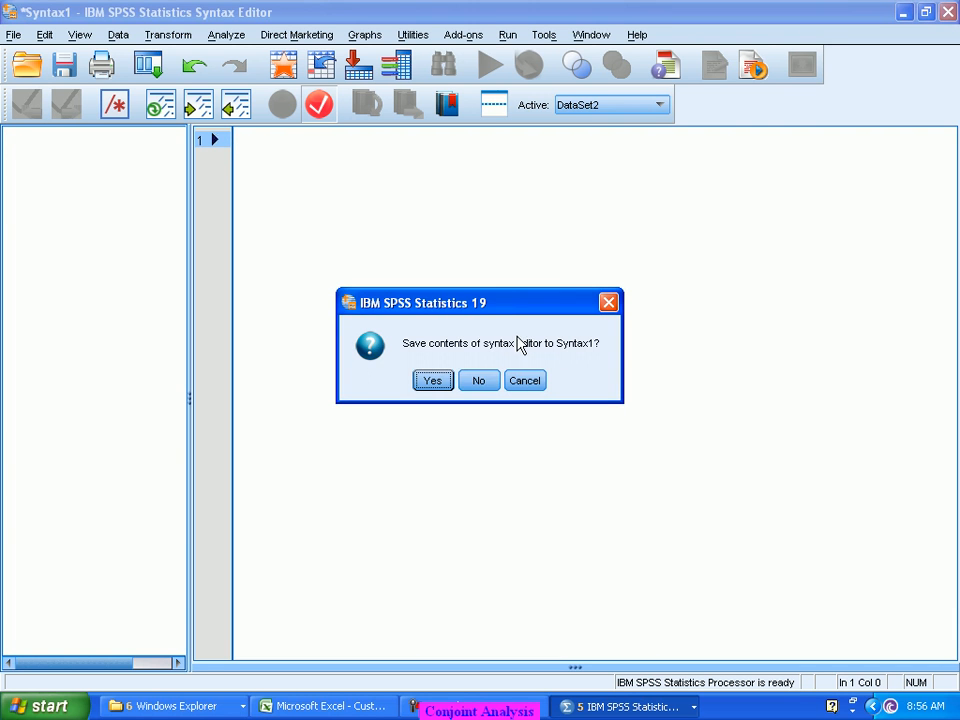
click(479, 381)
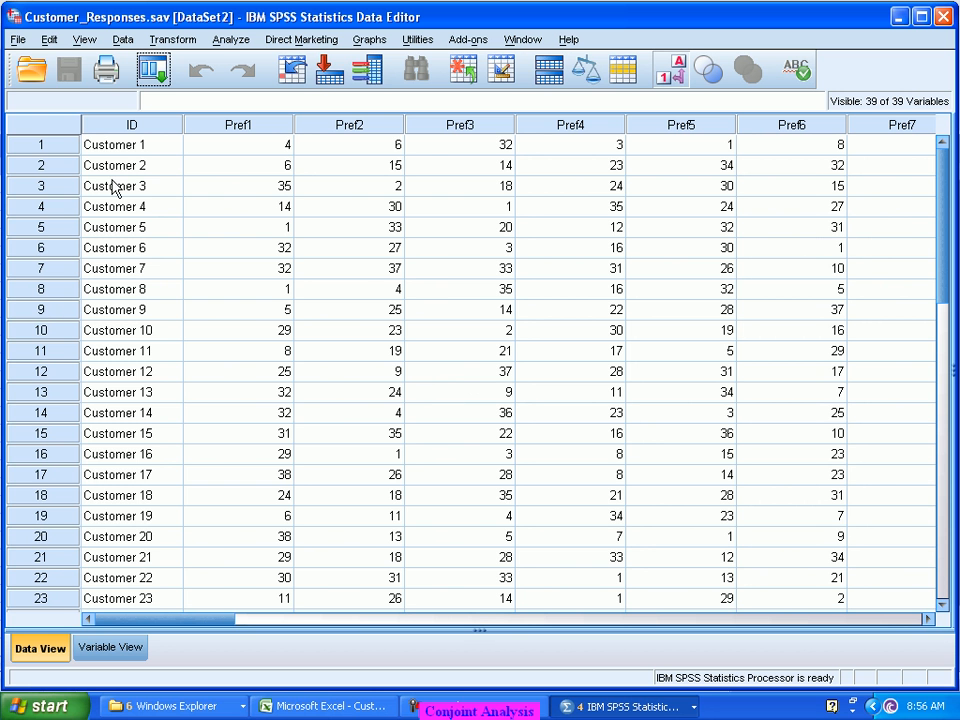
Create a new syntax file, paste the copied CONJOINT command into it, and run the command.
click(18, 40)
mouse_move(224, 66)
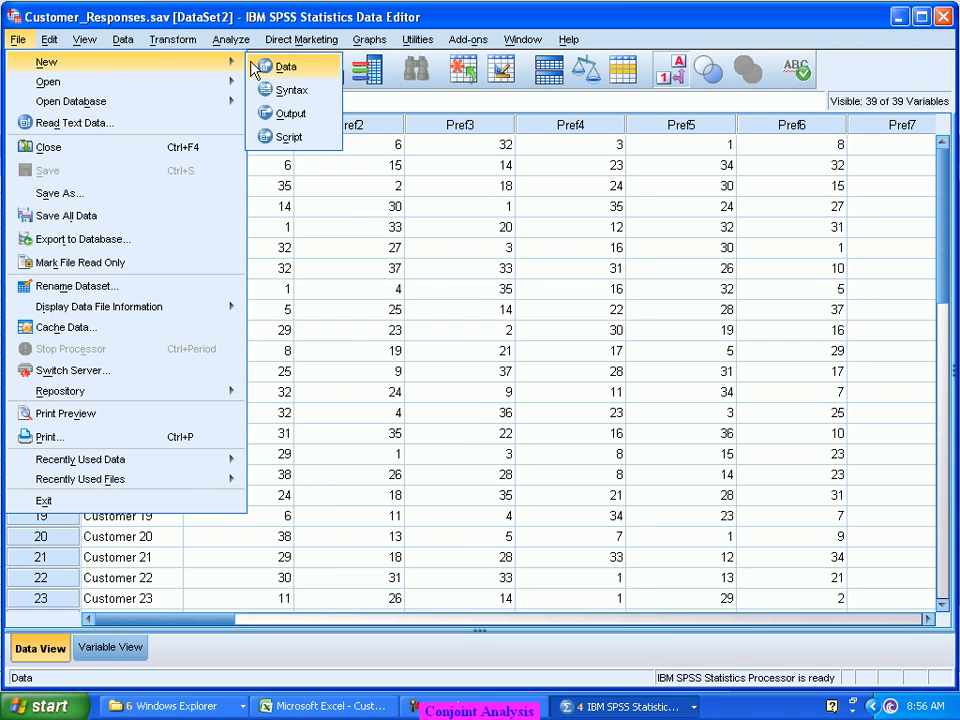
click(288, 95)
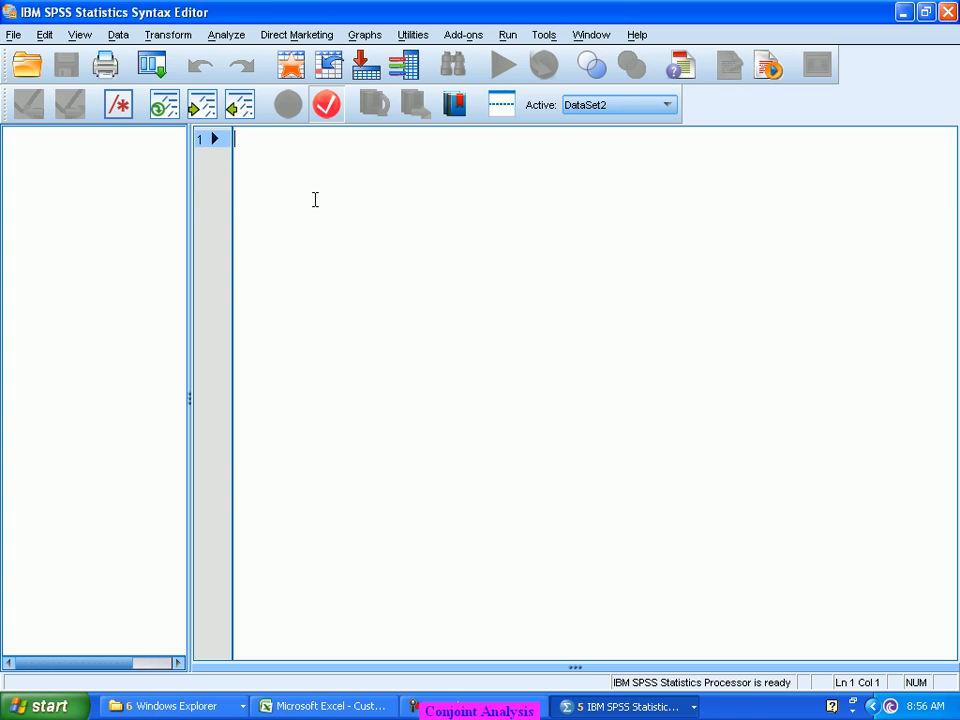
key(ctrl+v)
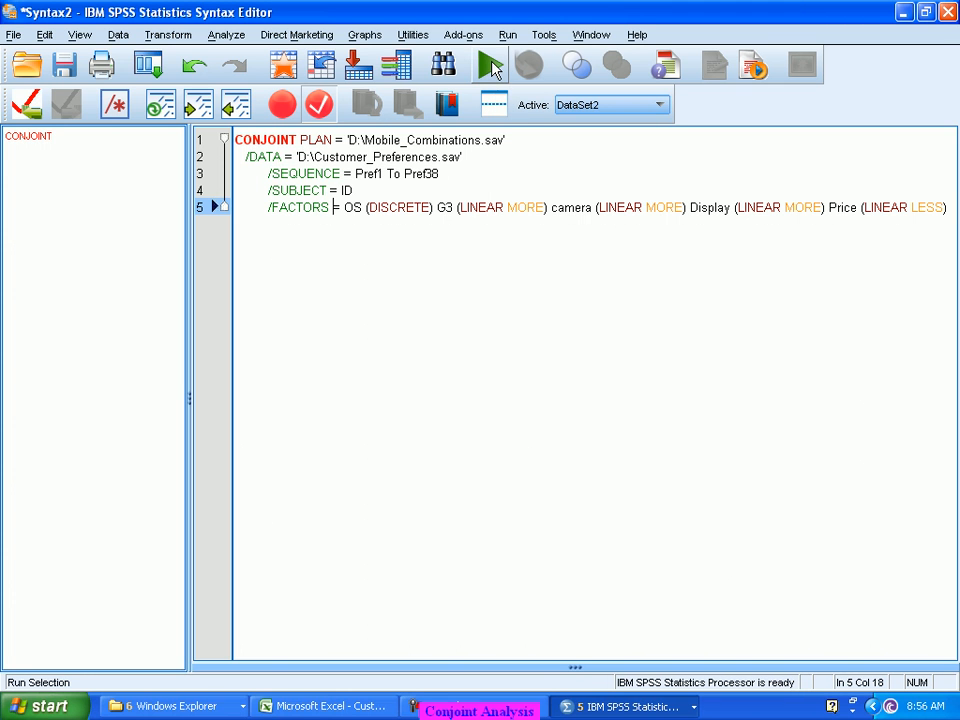
click(491, 66)
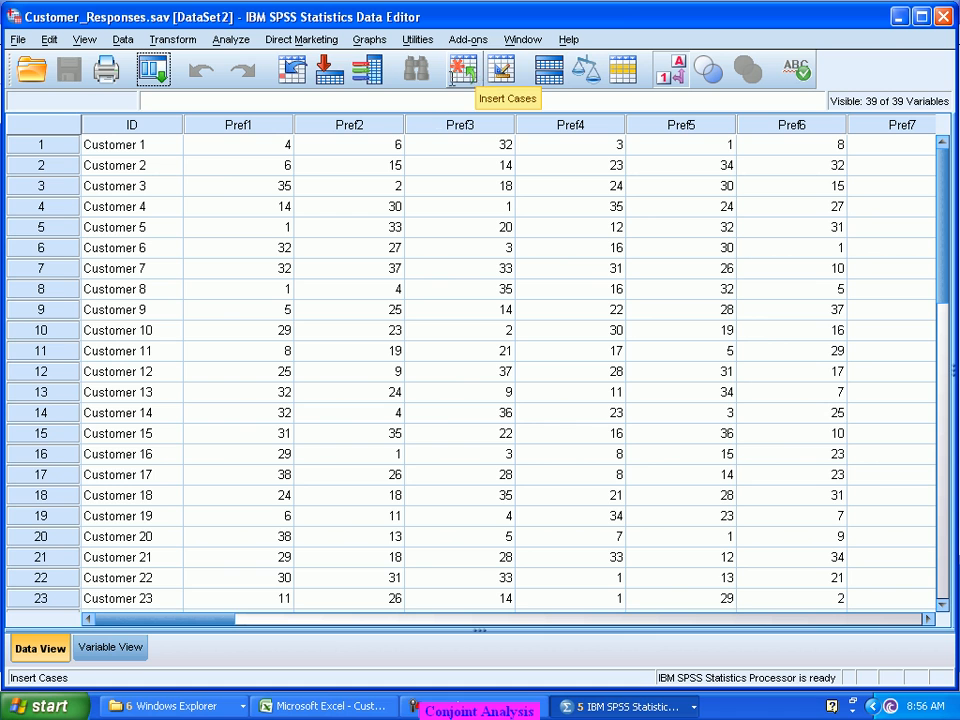
Check the warnings listed under the Conjoint Analysis heading in the output viewer.
click(614, 705)
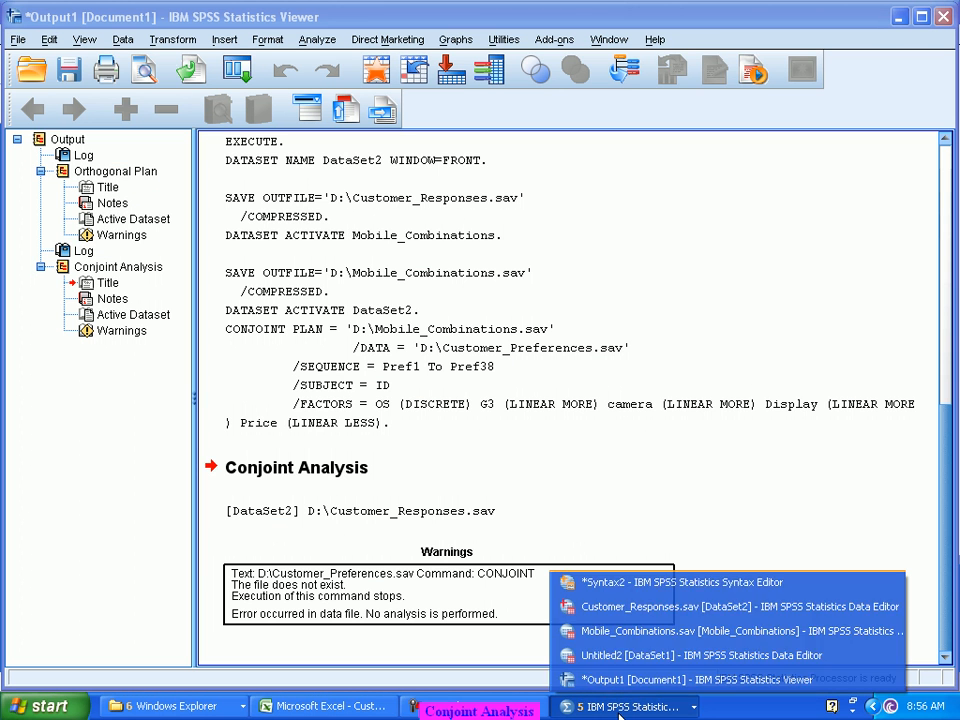
click(727, 546)
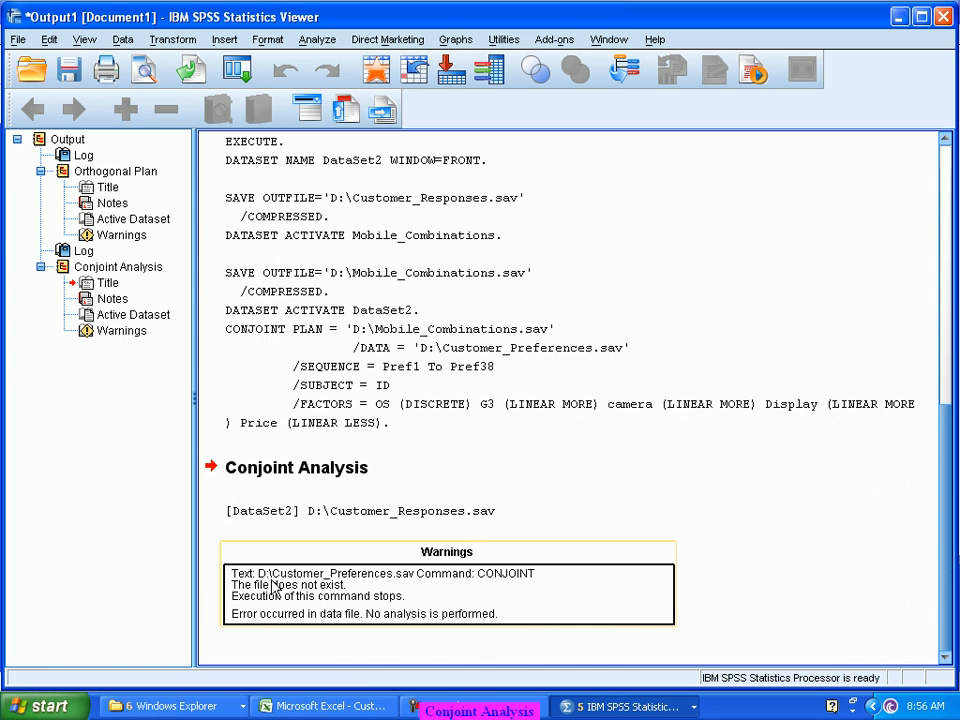
click(320, 580)
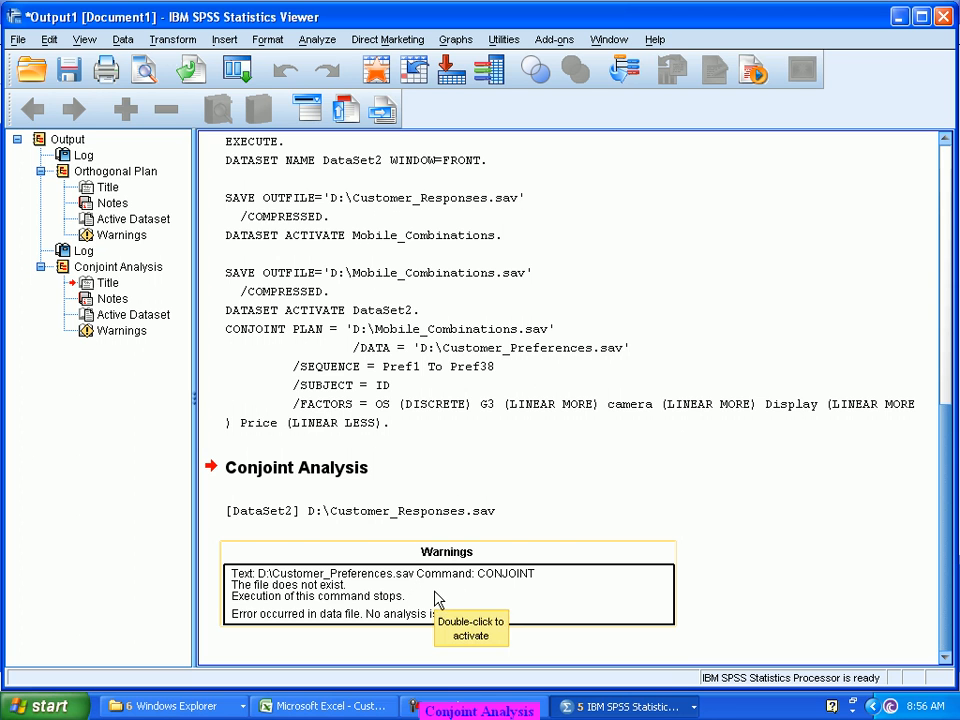
Change the /DATA file in the Syntax2 CONJOINT command to D:\Customer_Responses.sav and run the command.
click(600, 708)
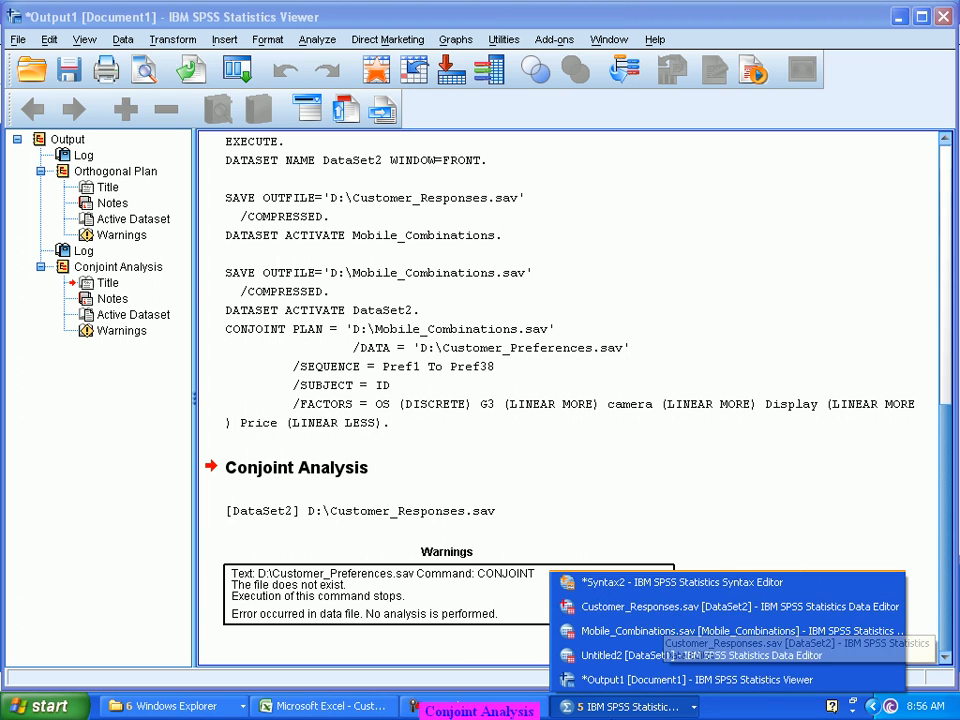
click(621, 708)
click(621, 708)
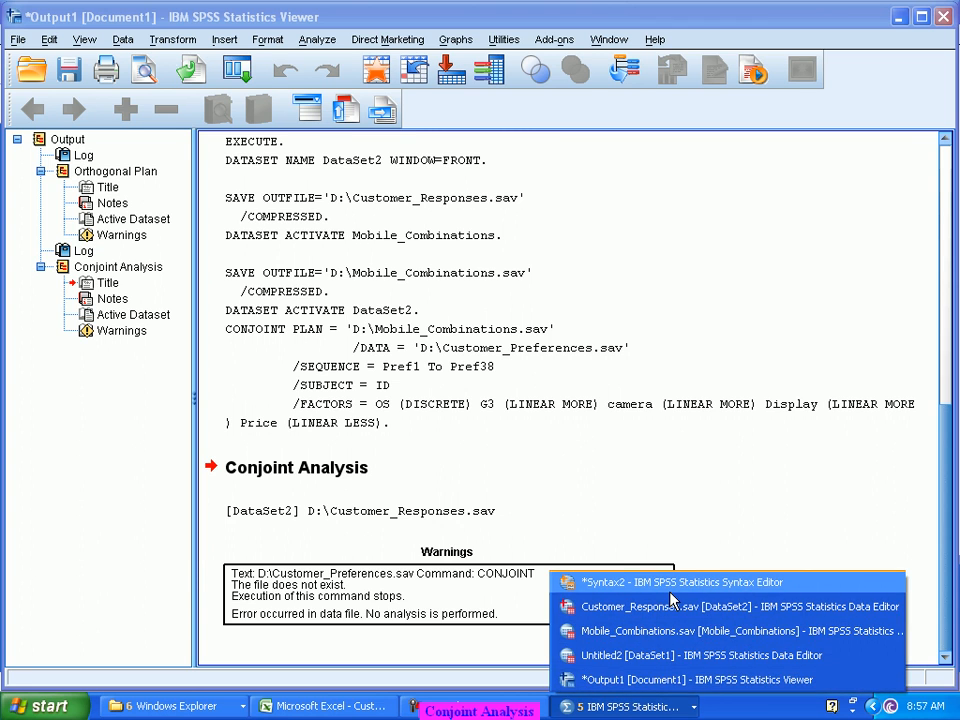
click(600, 582)
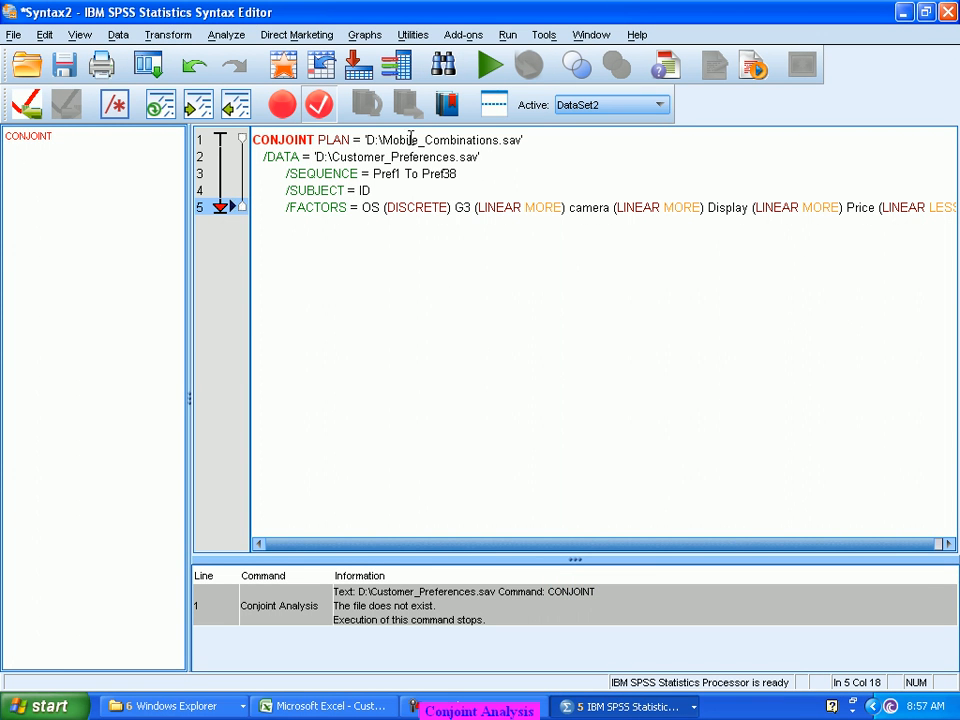
drag(392, 157, 459, 158)
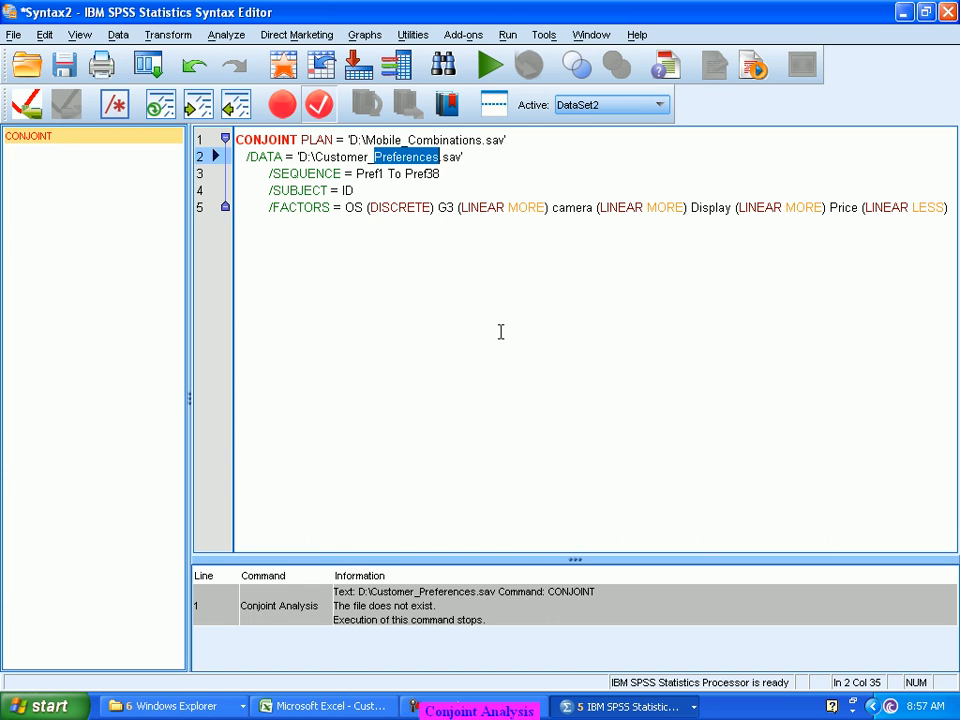
text(Responses)
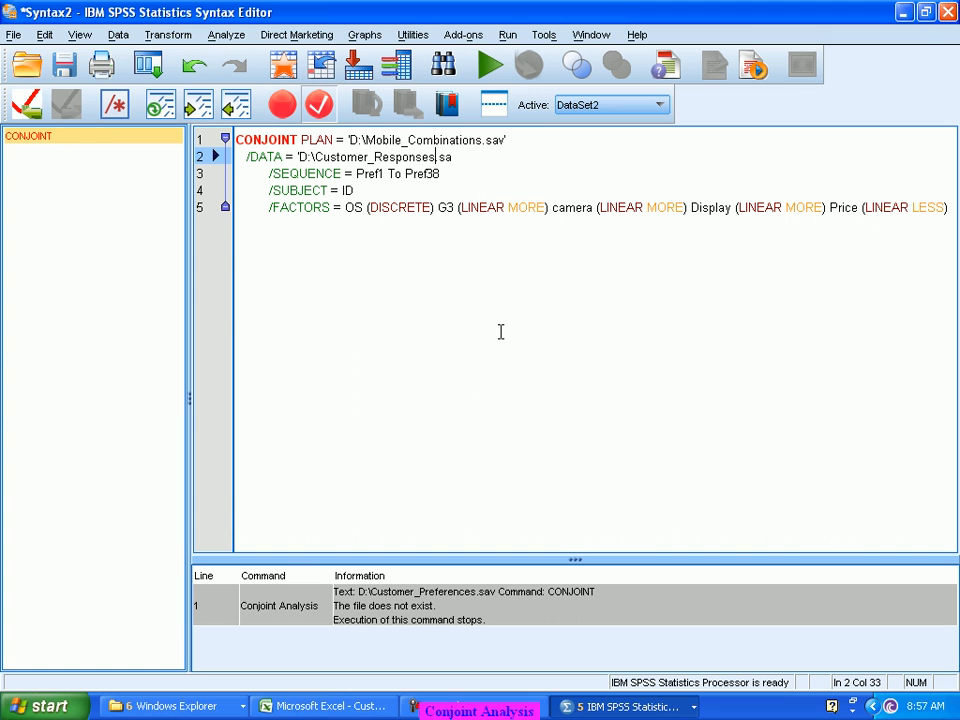
click(494, 330)
click(473, 328)
click(490, 66)
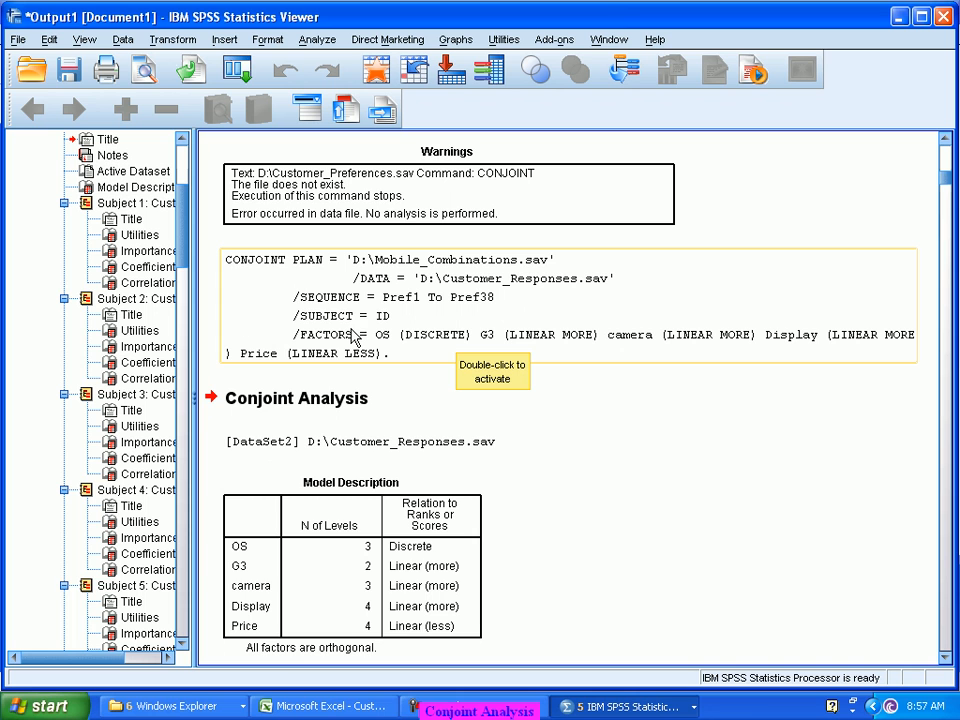
Examine the model description and the first customers' utilities, importance values, coefficients and correlations in the conjoint output.
scroll(350, 330, down, 3)
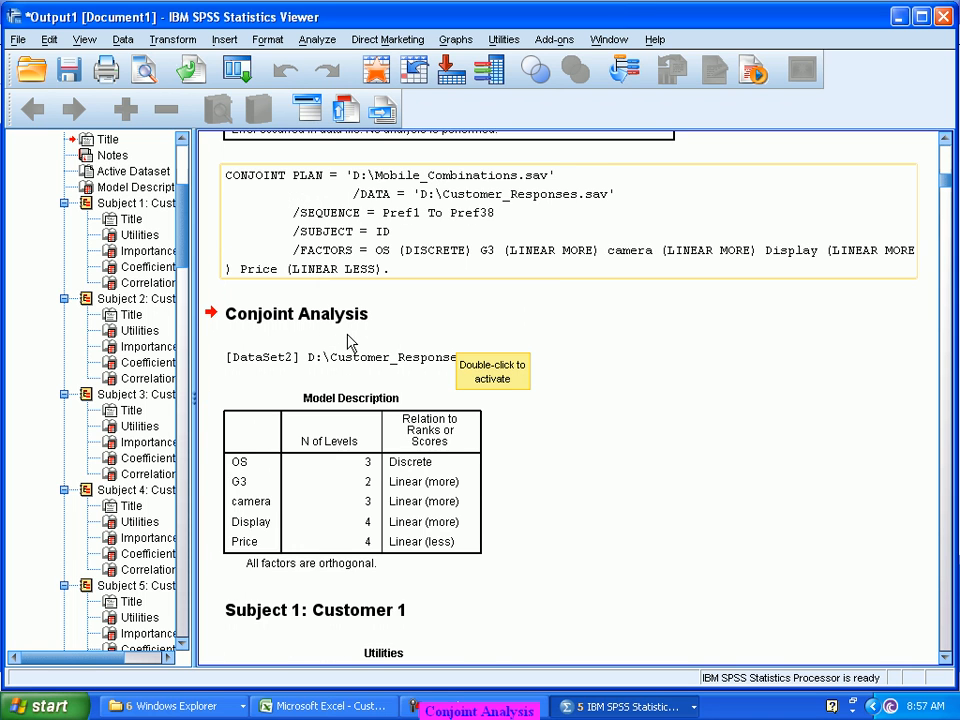
scroll(541, 416, down, 1)
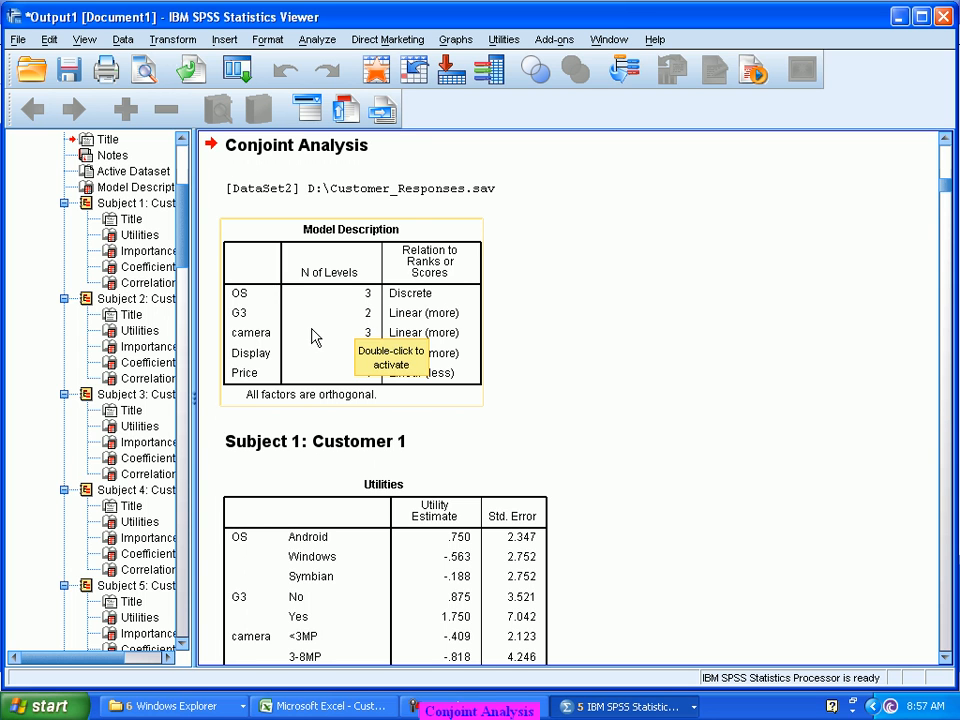
scroll(446, 345, down, 3)
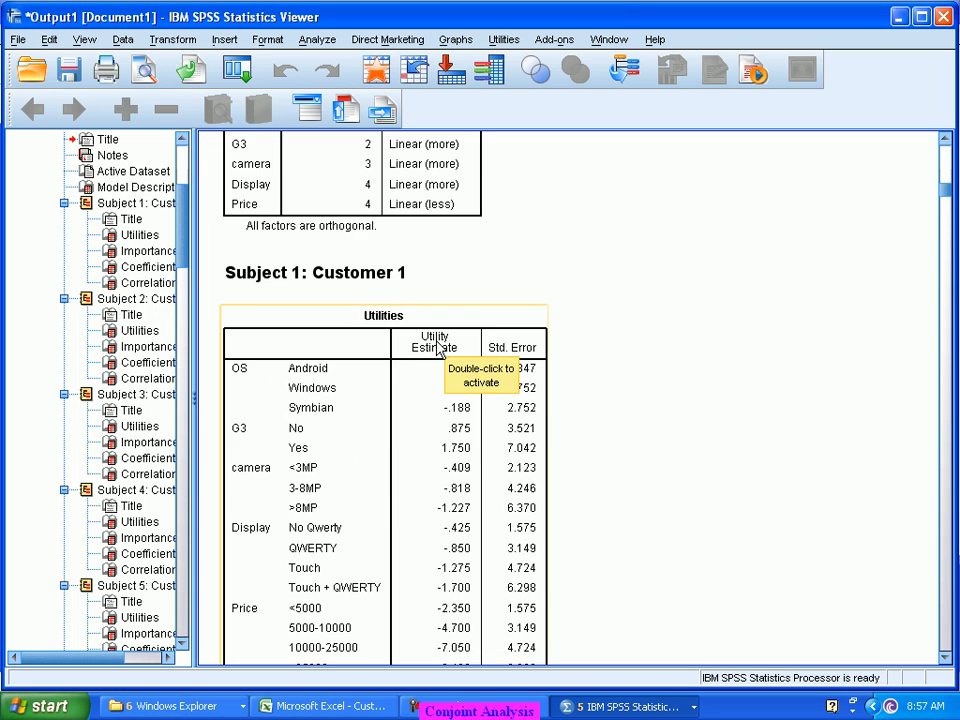
scroll(440, 347, up, 2)
scroll(460, 345, up, 2)
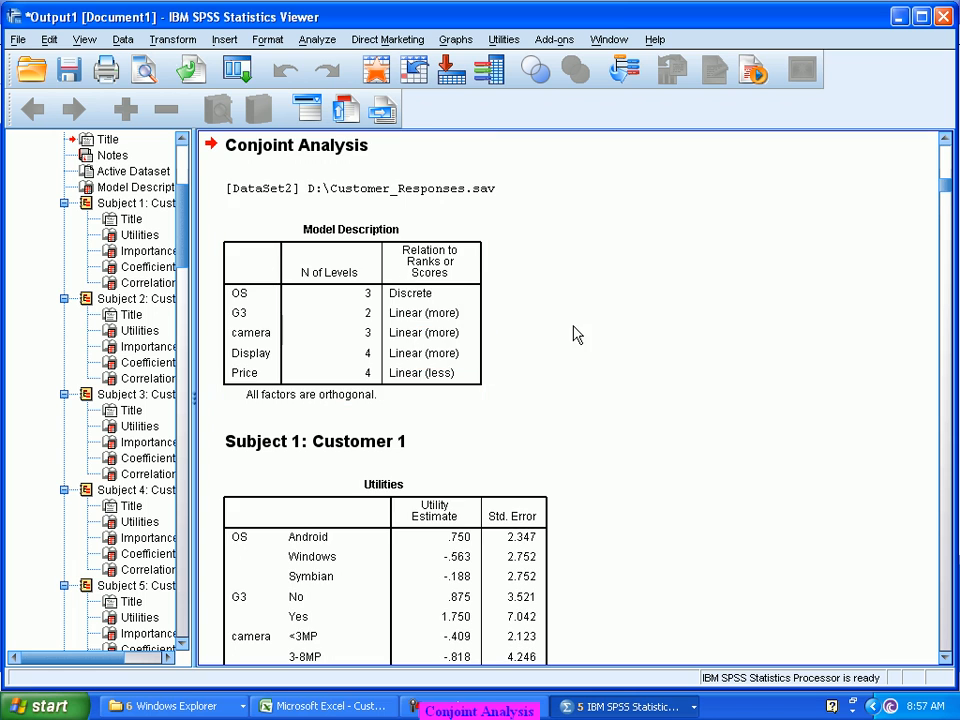
scroll(568, 340, down, 2)
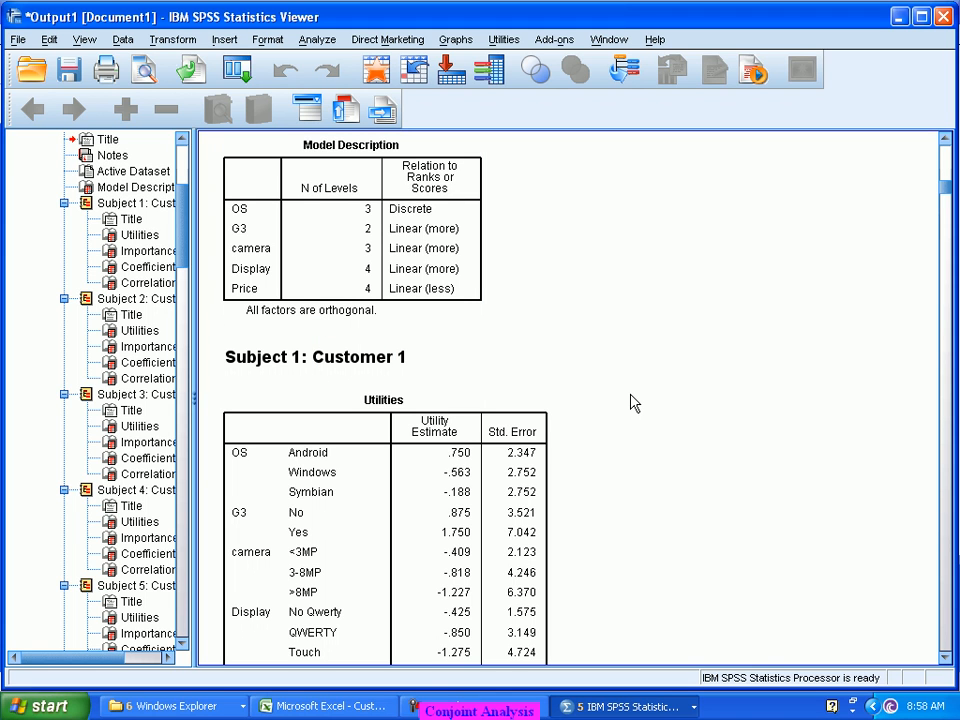
scroll(631, 403, down, 2)
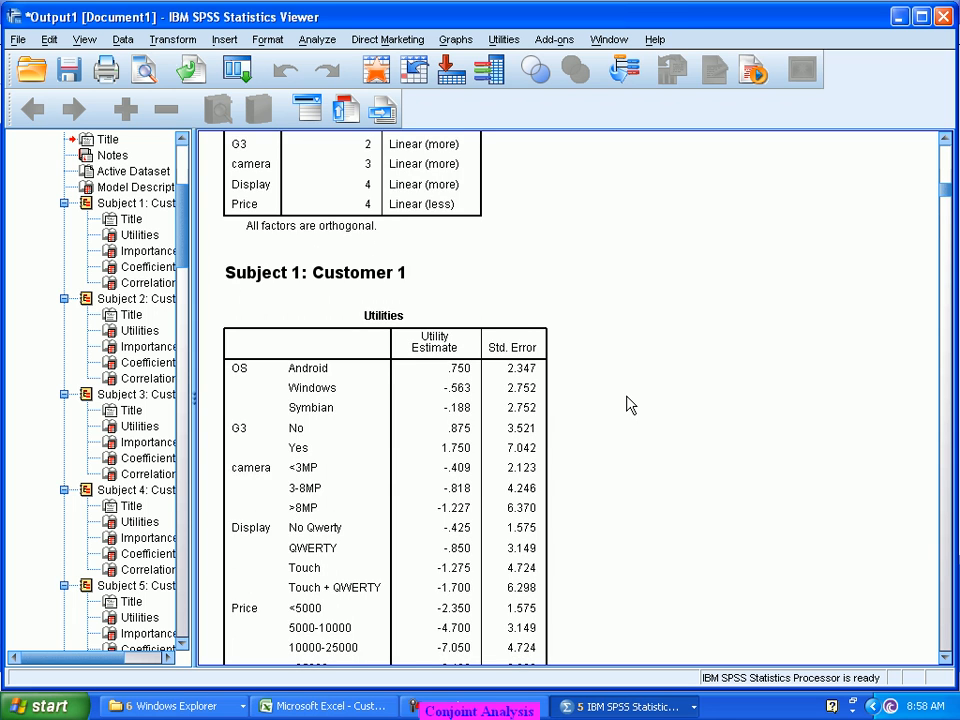
scroll(631, 403, down, 4)
scroll(631, 403, up, 2)
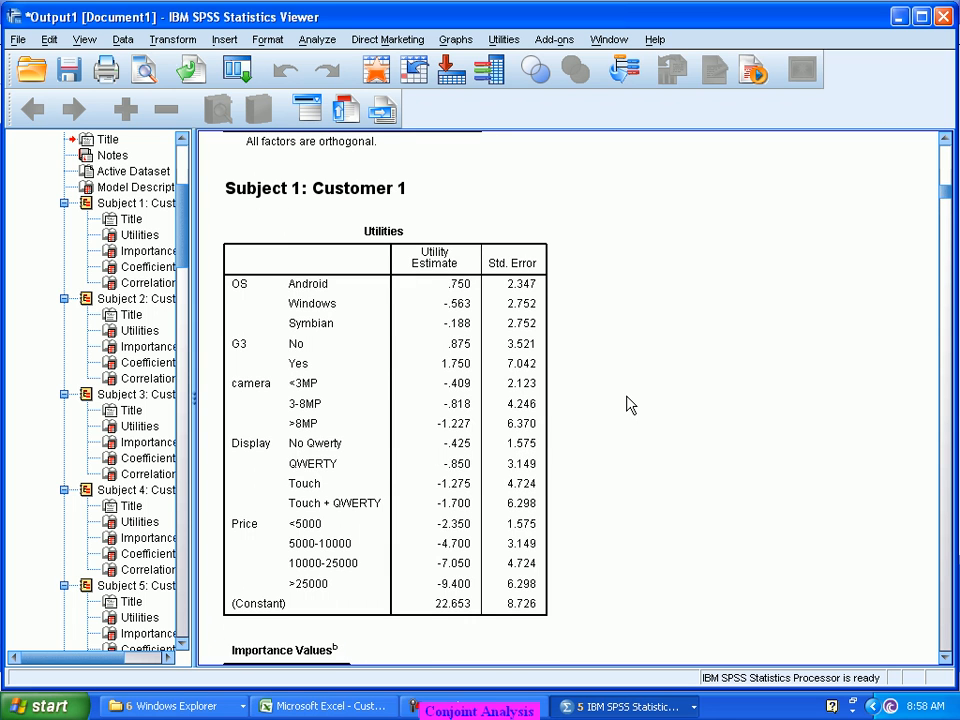
scroll(631, 403, down, 4)
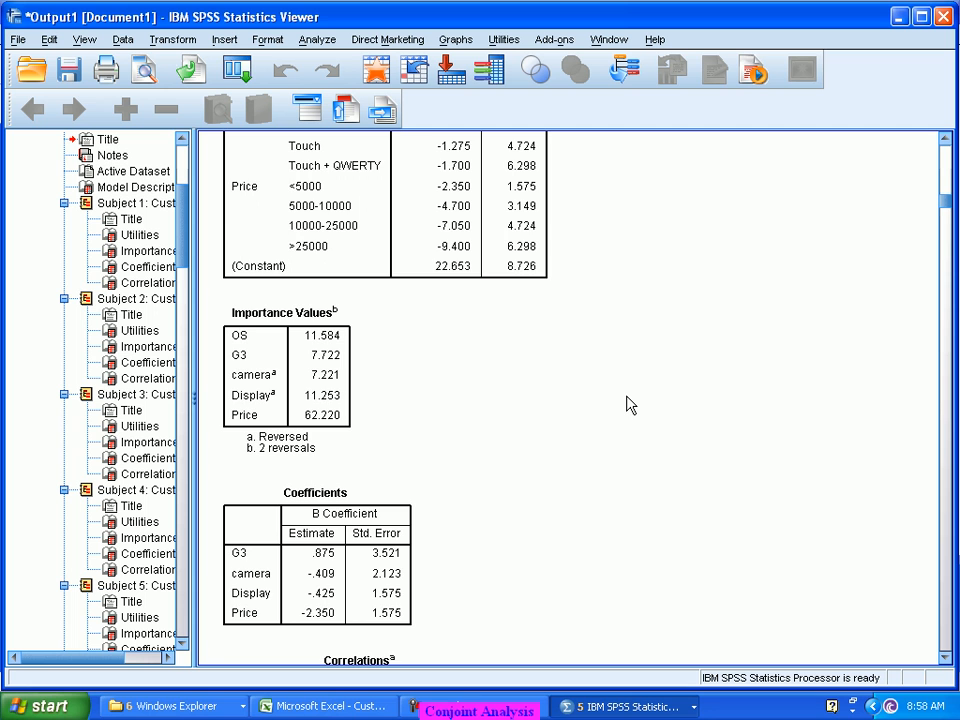
scroll(631, 403, down, 4)
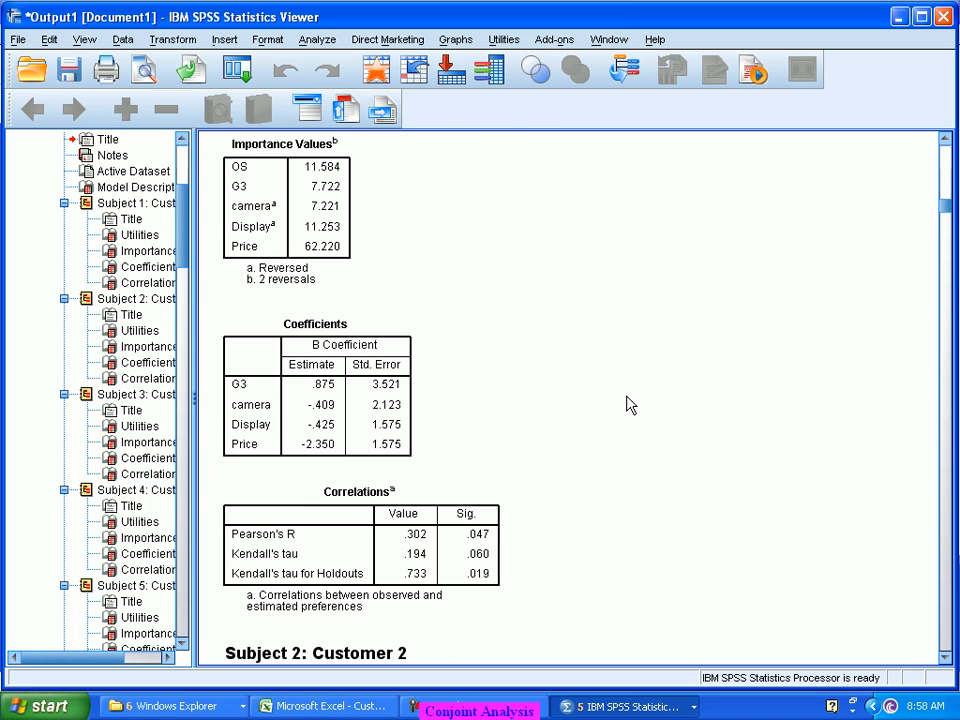
scroll(631, 403, up, 7)
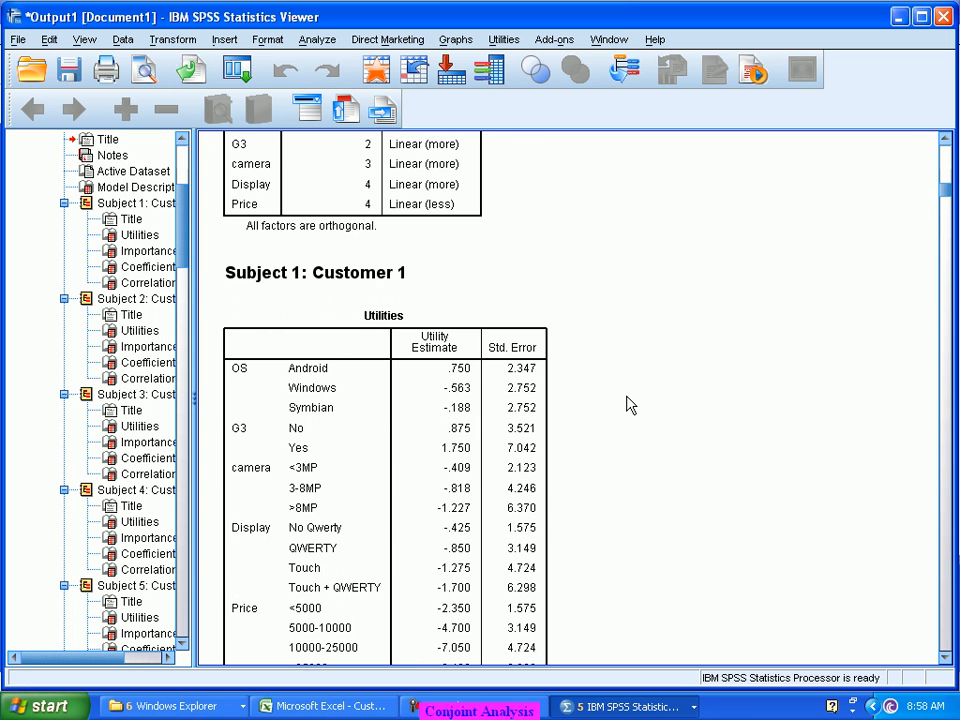
scroll(631, 404, up, 2)
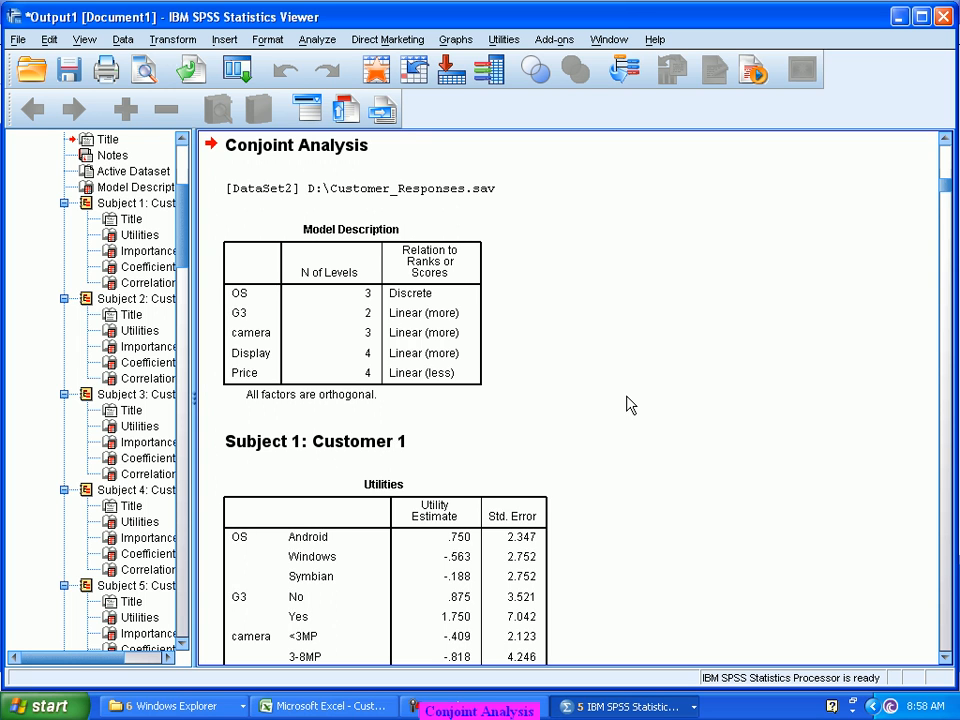
scroll(631, 404, down, 1)
scroll(631, 404, up, 2)
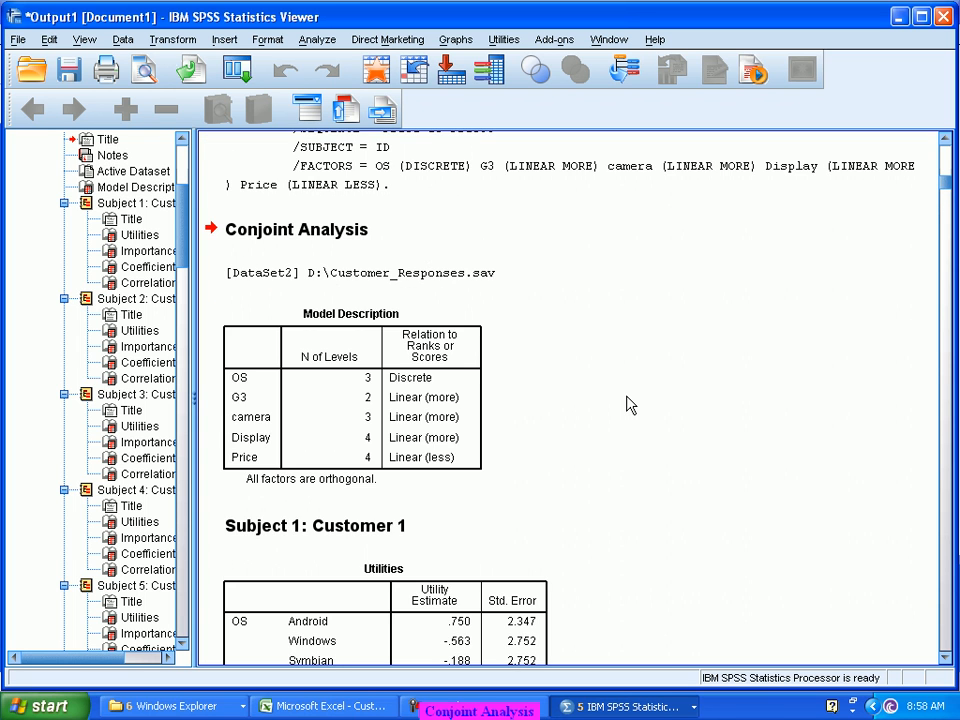
scroll(631, 404, down, 7)
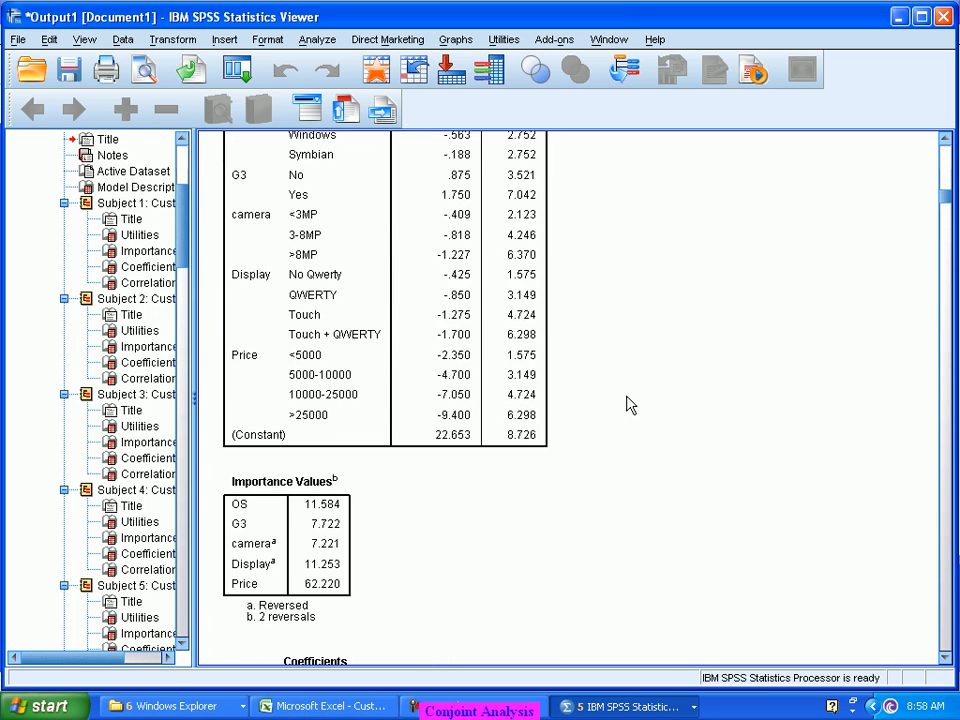
scroll(631, 404, down, 8)
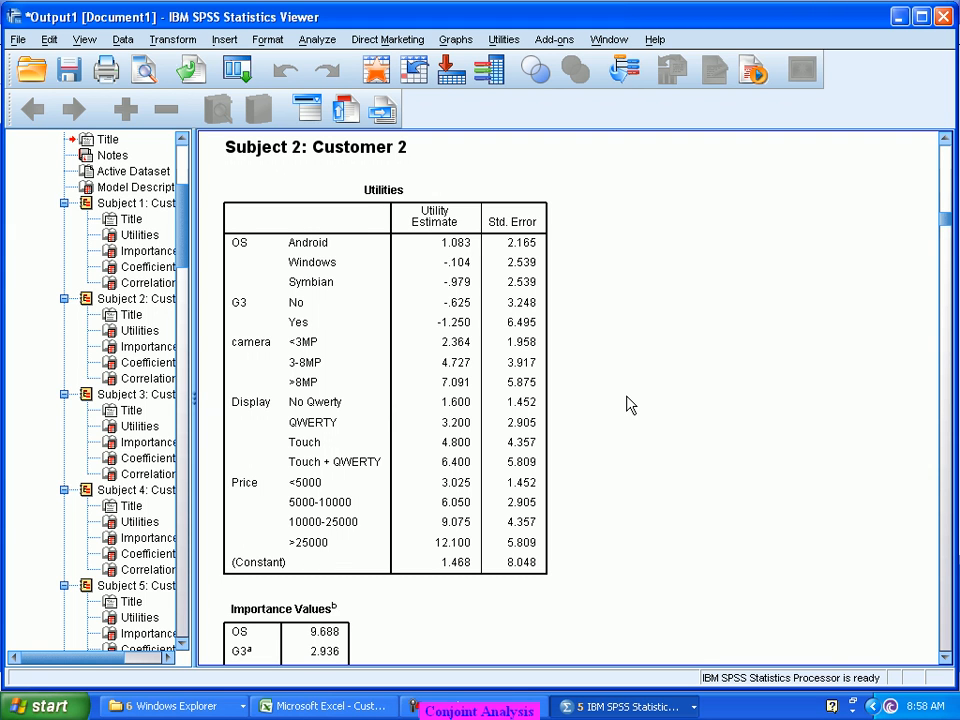
scroll(527, 450, up, 10)
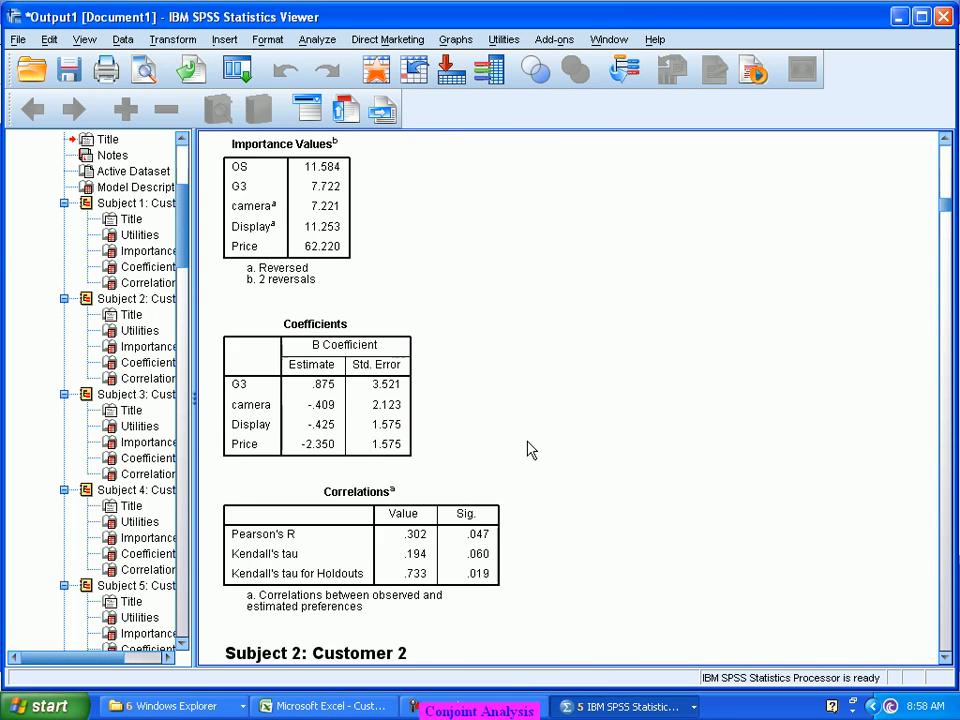
scroll(527, 450, up, 2)
scroll(530, 450, up, 4)
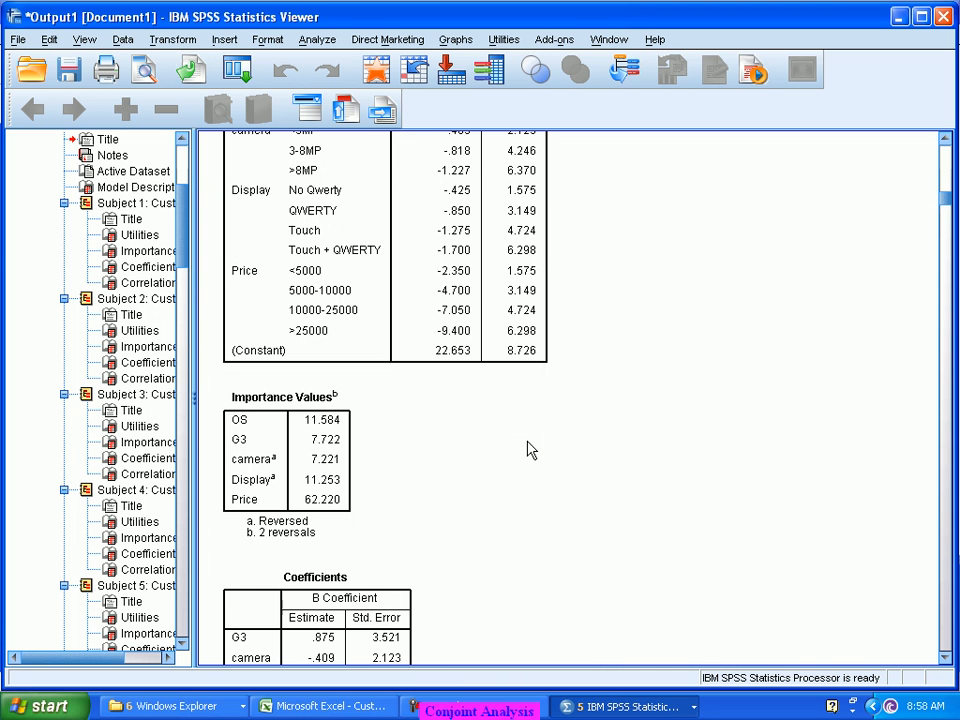
scroll(527, 450, up, 10)
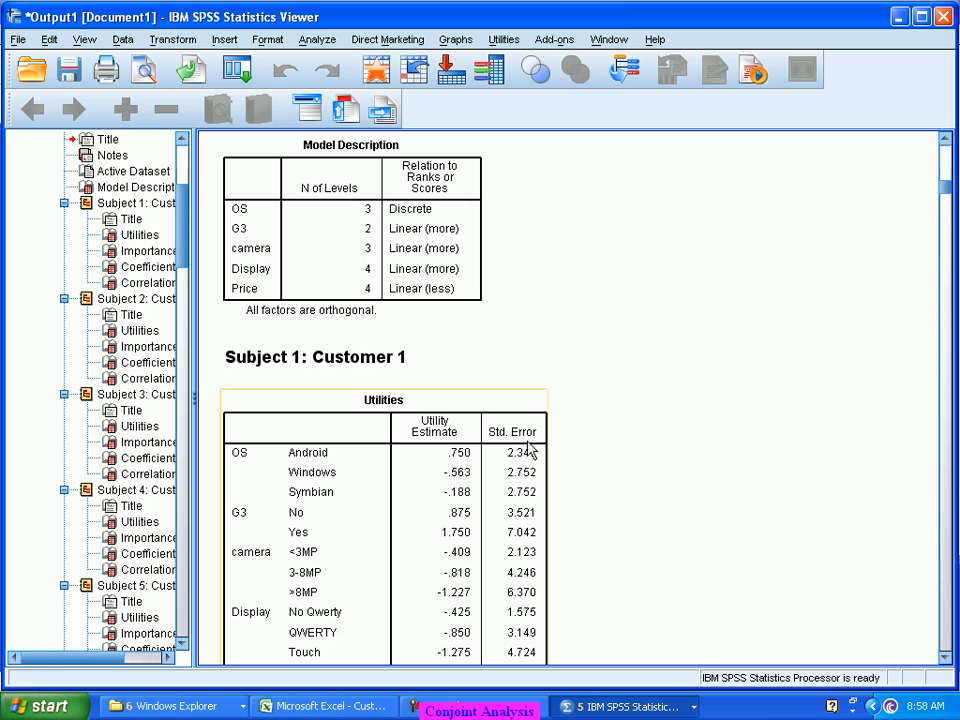
Add a /PRINT = SUMMARYONLY subcommand on a new line at the end of the Syntax2 CONJOINT command and run the command.
click(610, 706)
click(611, 581)
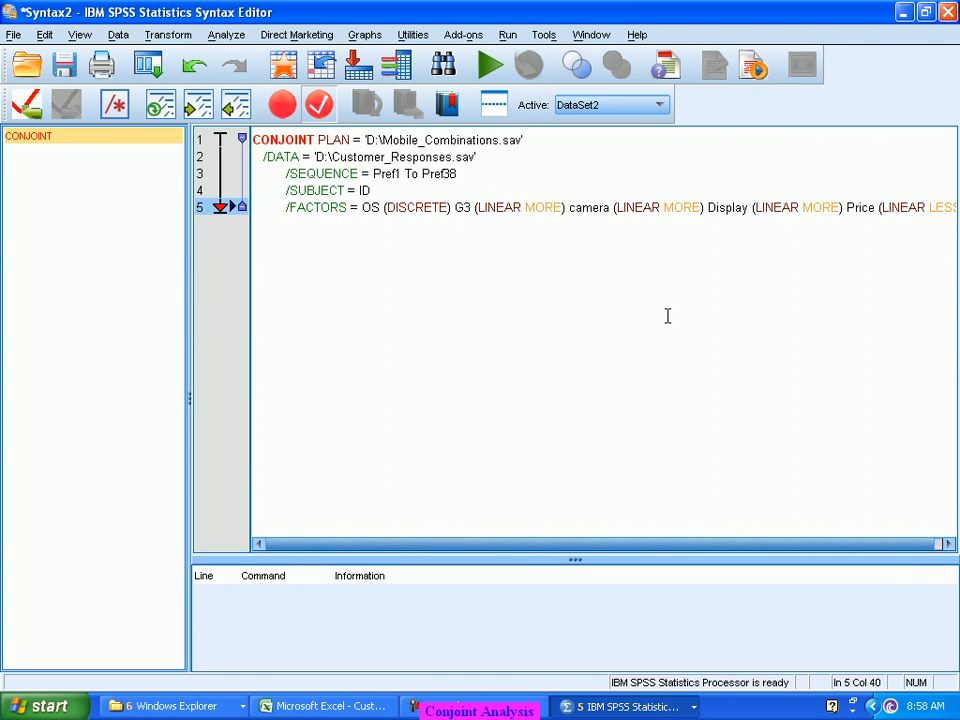
click(818, 207)
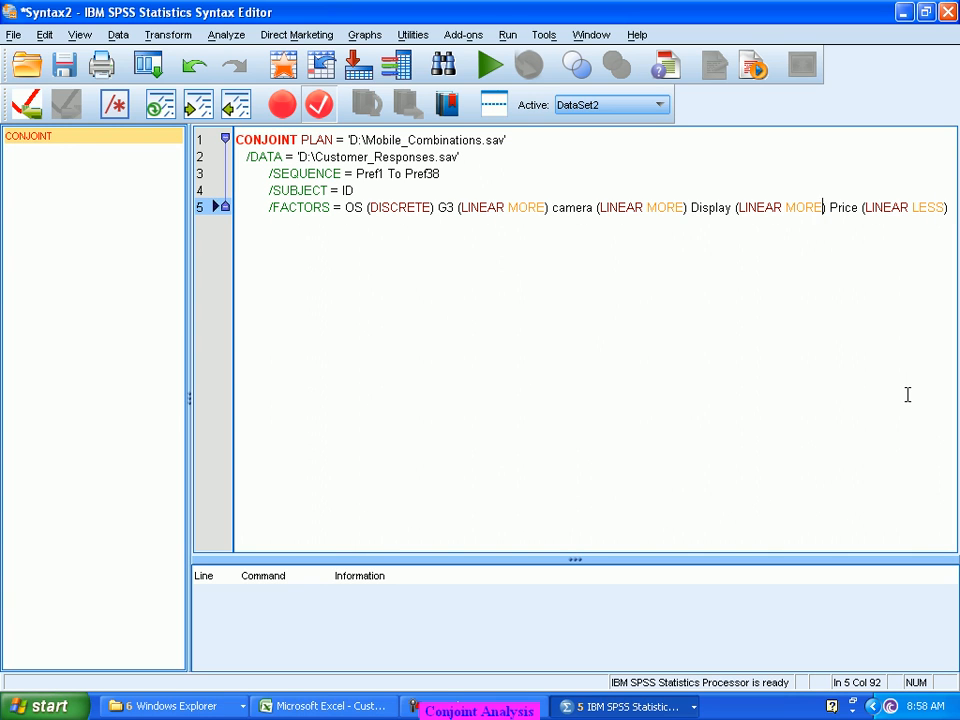
key(End)
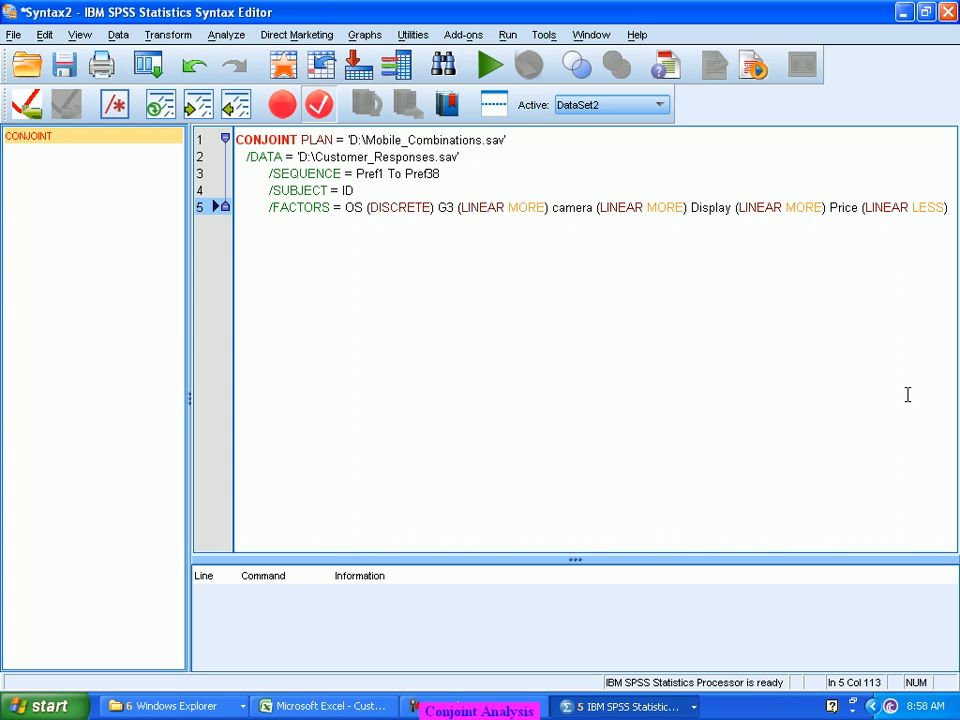
key(Return)
text(/)
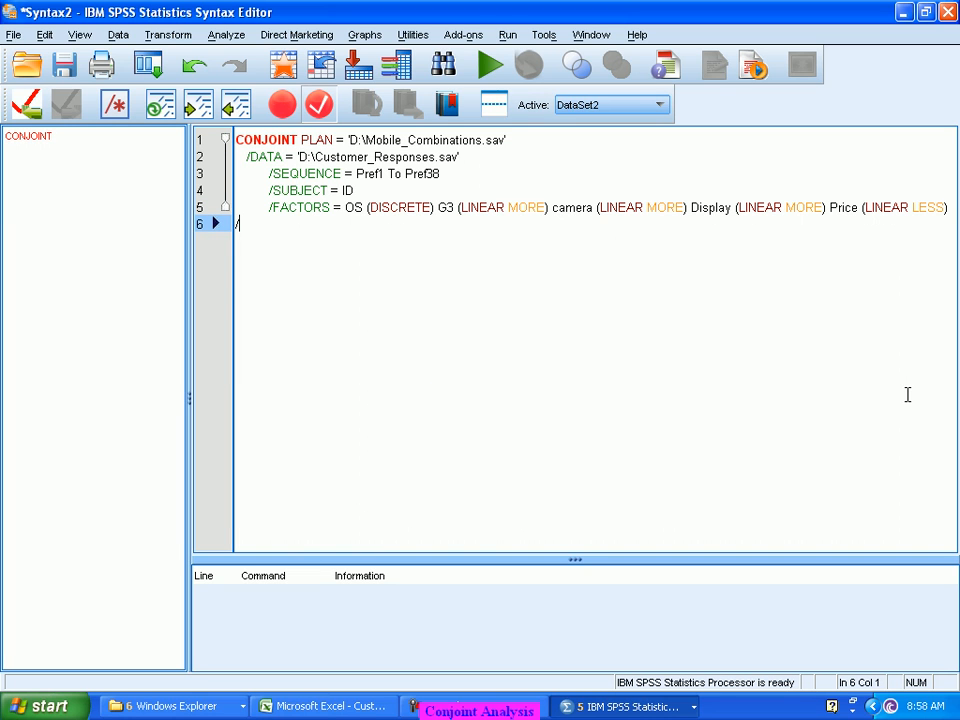
text(P)
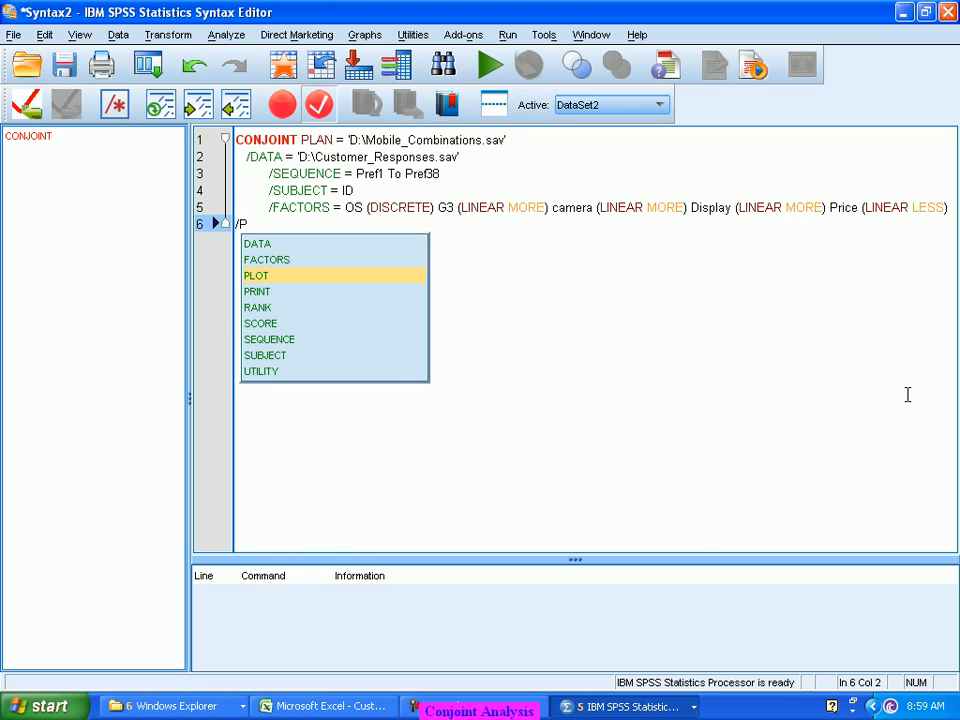
key(Down)
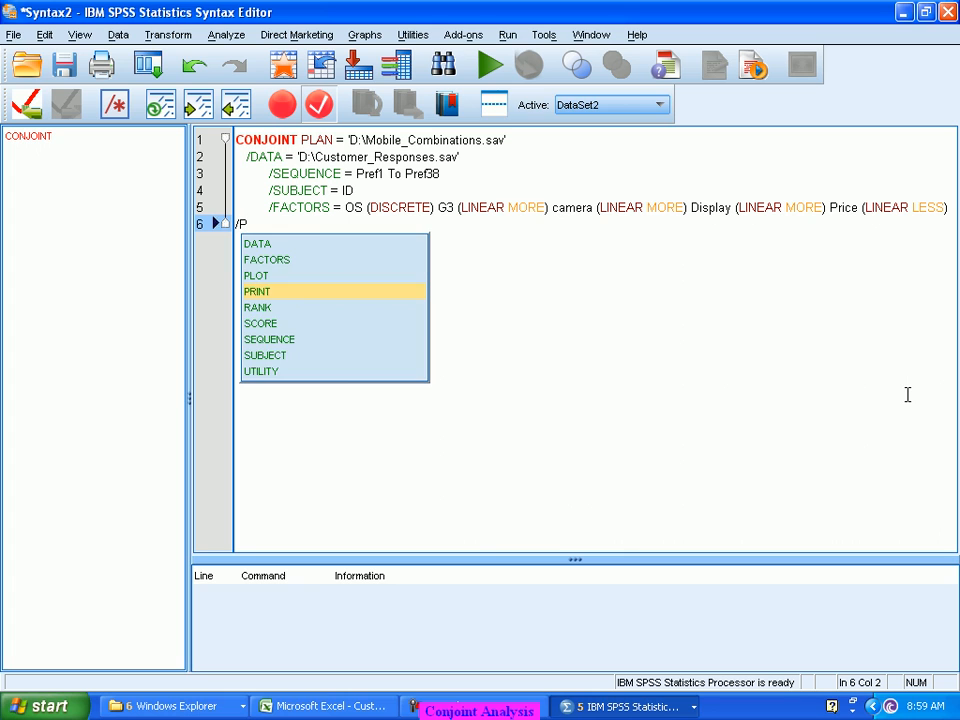
key(Return)
text(=)
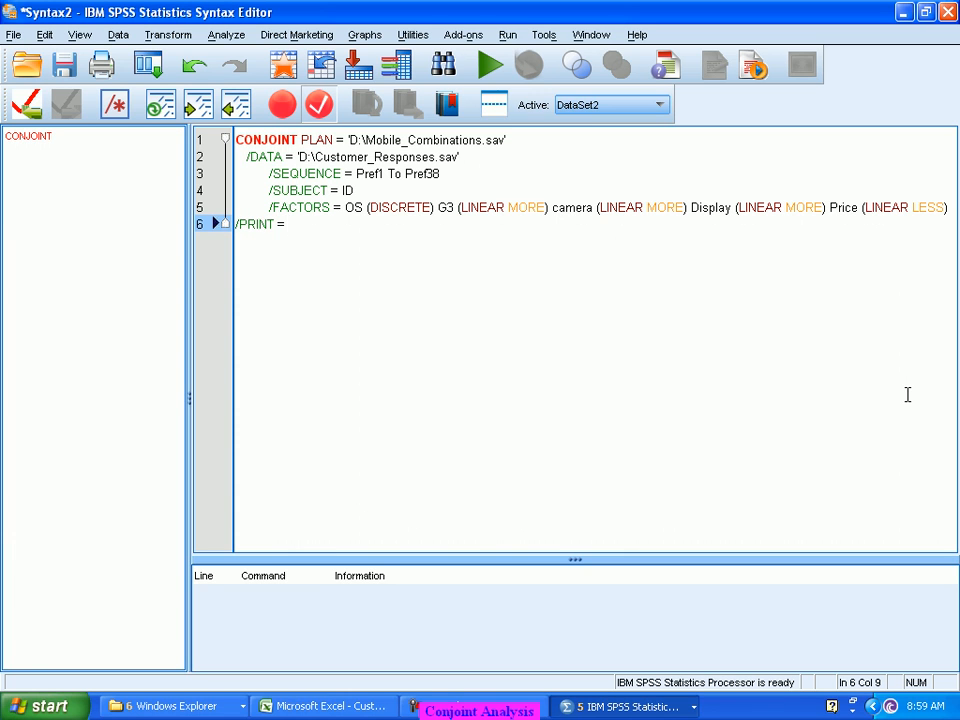
text( SUMMA)
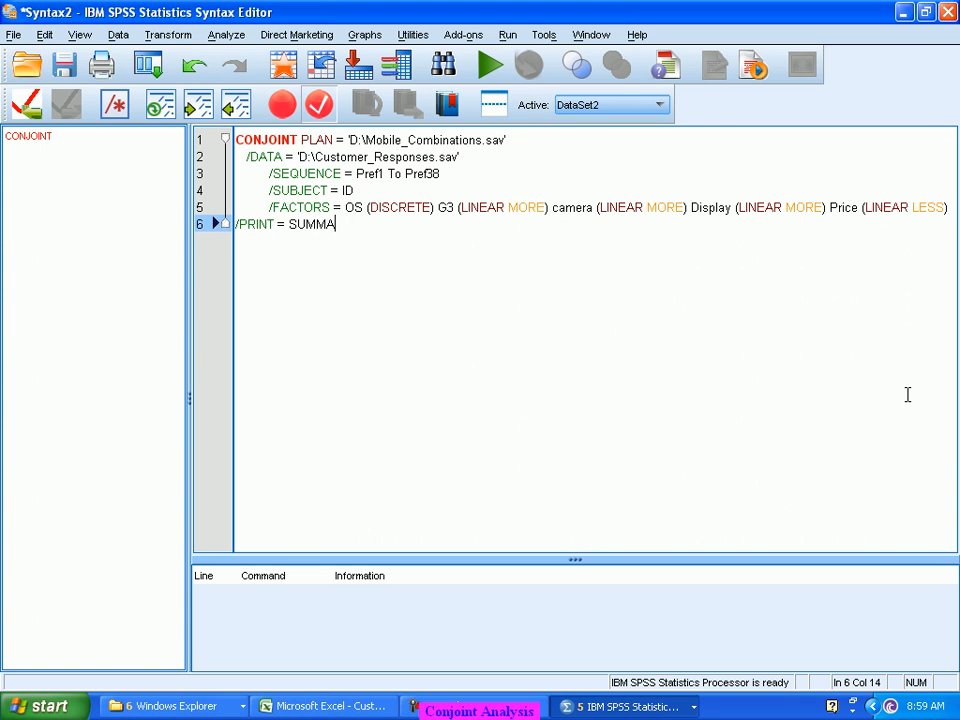
text(R)
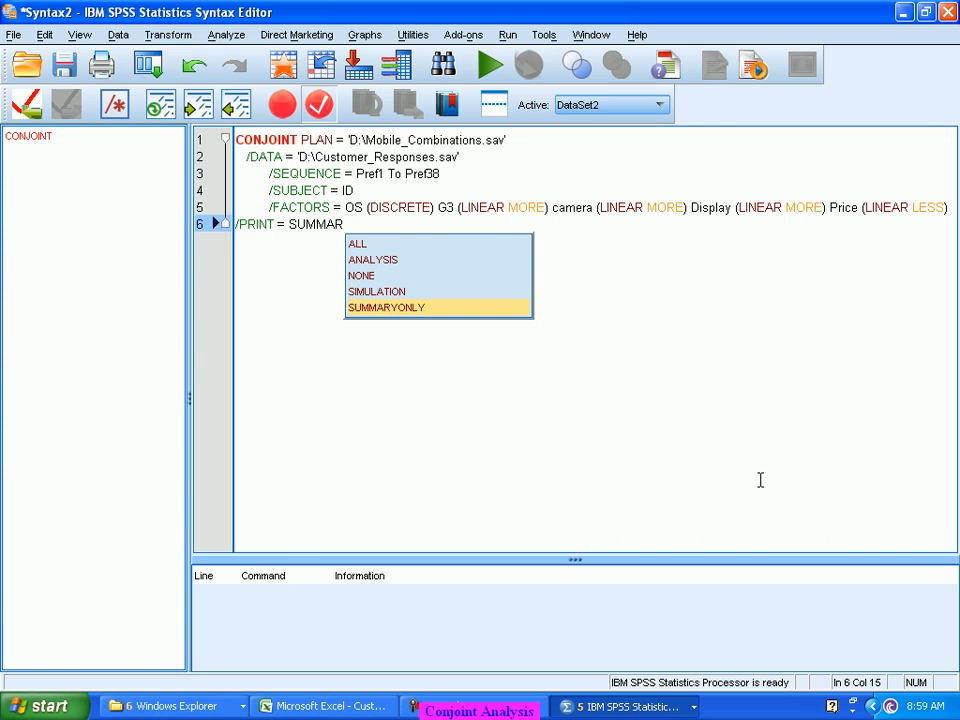
key(Return)
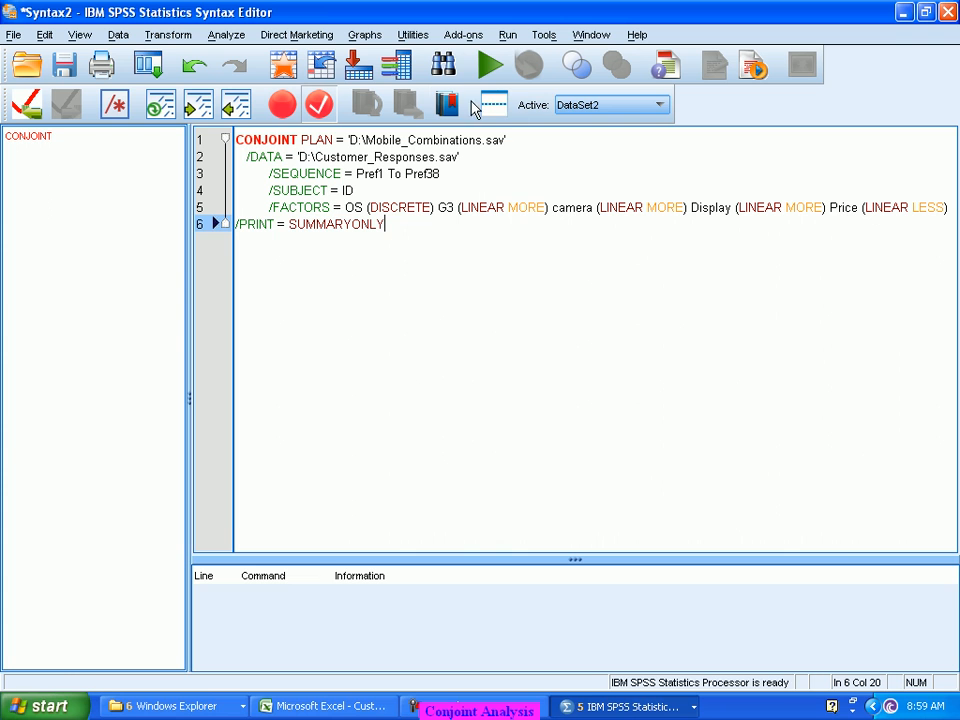
click(490, 65)
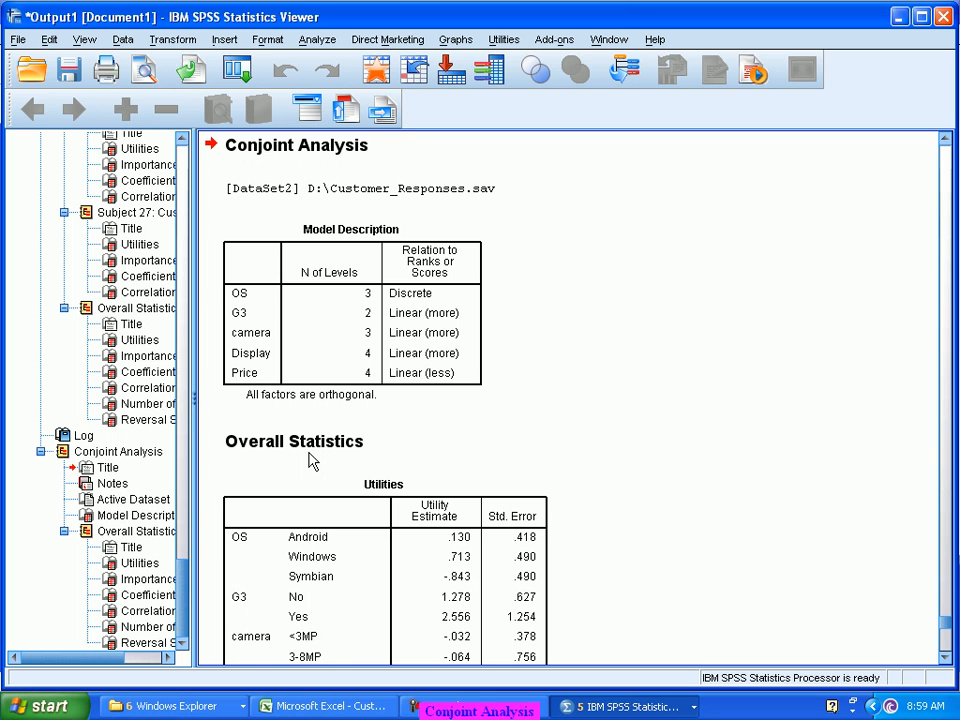
Review the summary-only conjoint output from the overall utilities through the correlations to the reversal summary.
scroll(311, 460, down, 8)
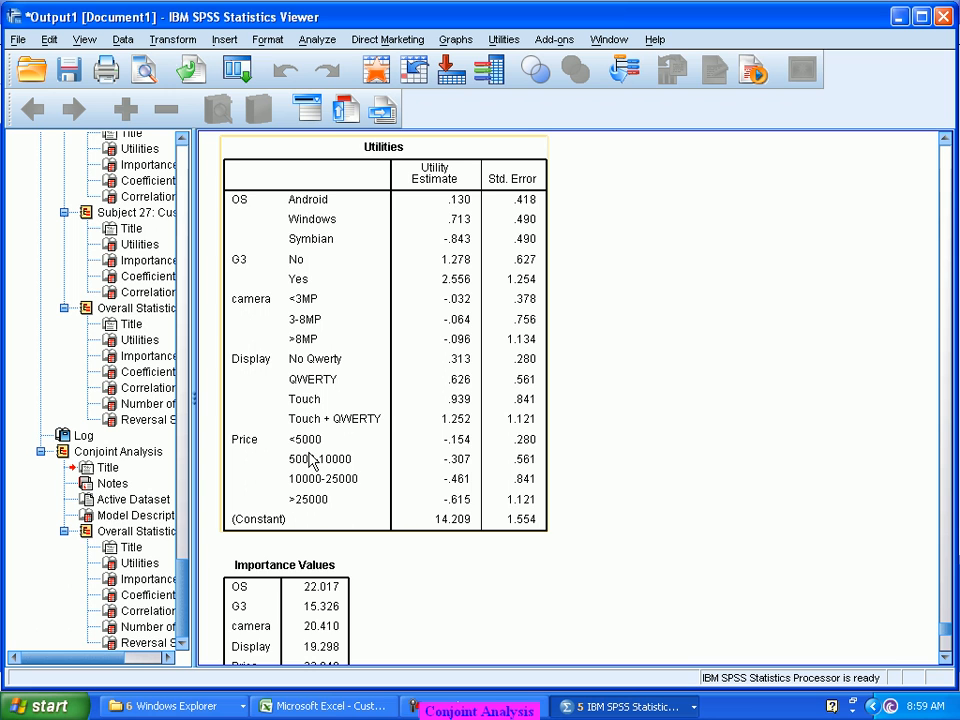
scroll(311, 460, down, 3)
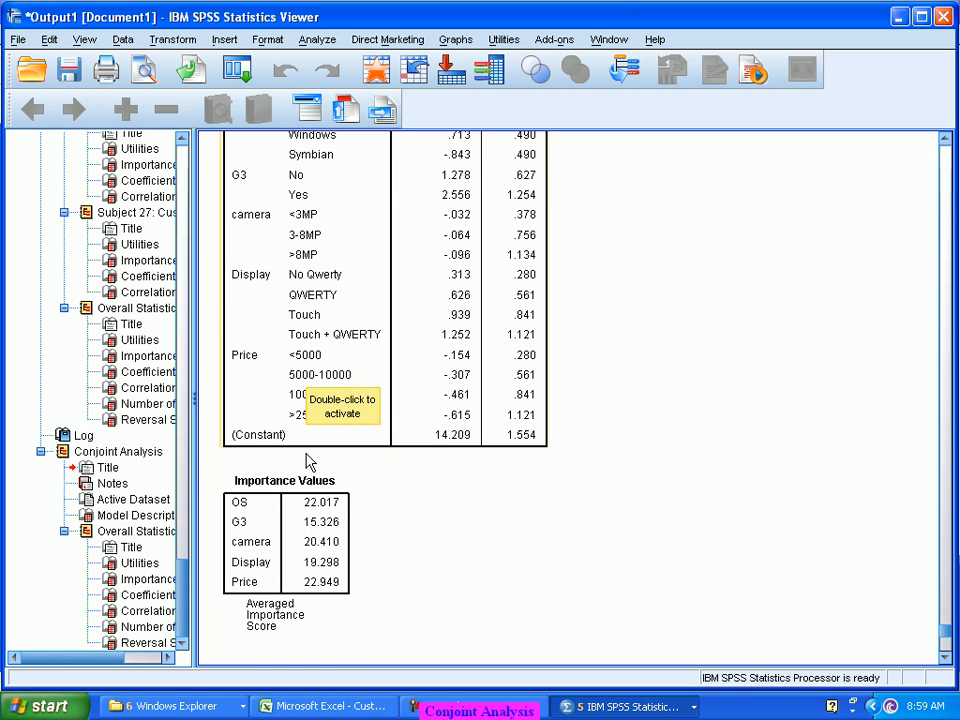
scroll(308, 462, down, 15)
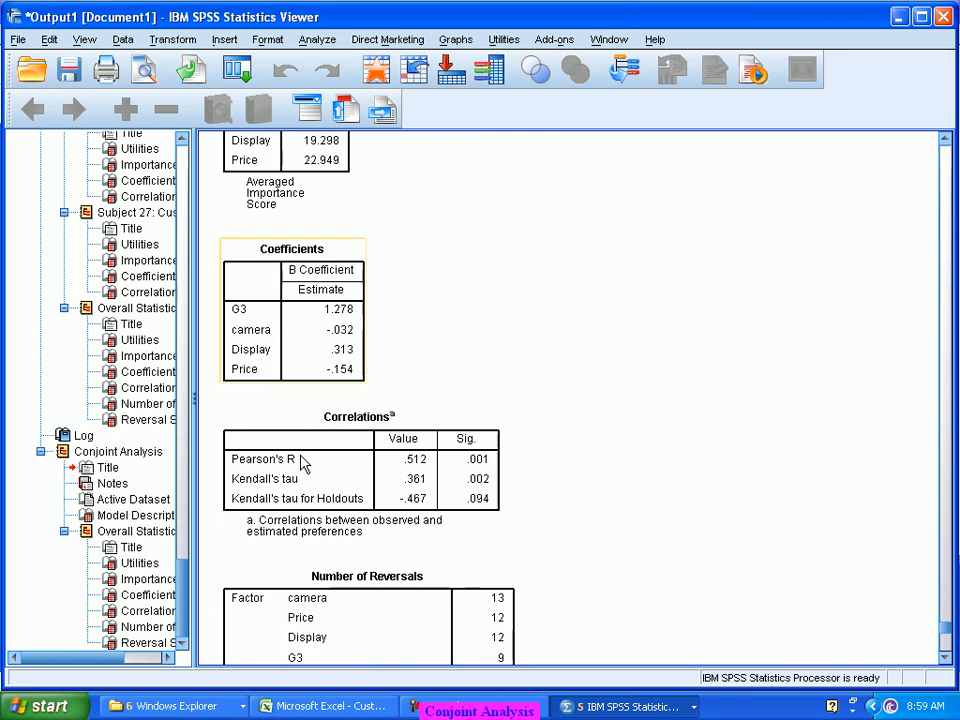
scroll(304, 463, down, 6)
scroll(303, 462, down, 9)
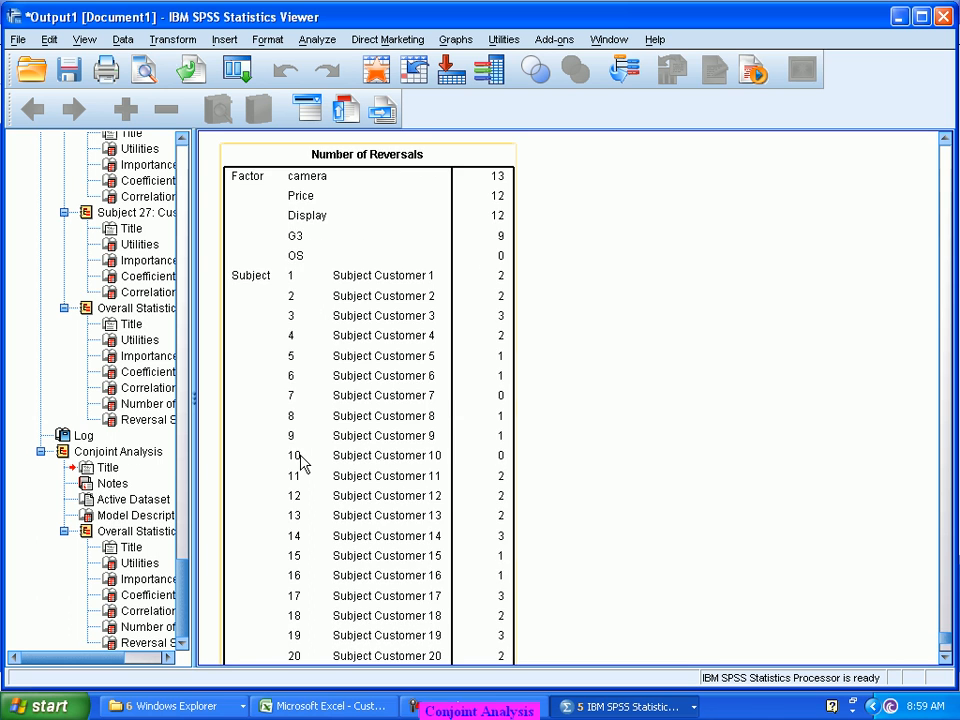
scroll(303, 462, down, 11)
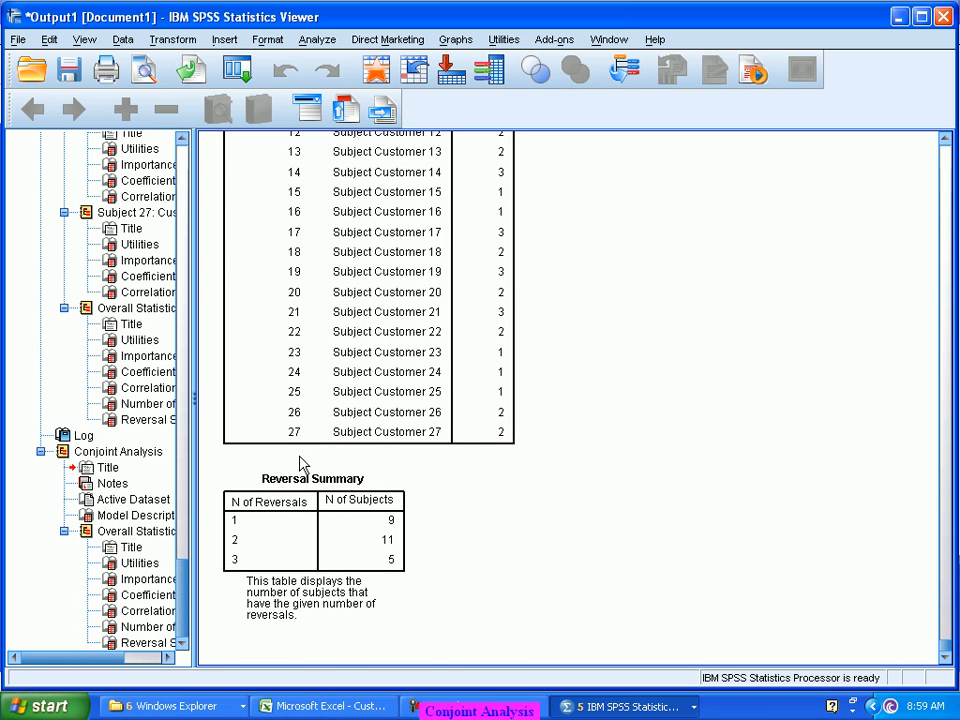
scroll(303, 462, up, 17)
scroll(303, 465, up, 15)
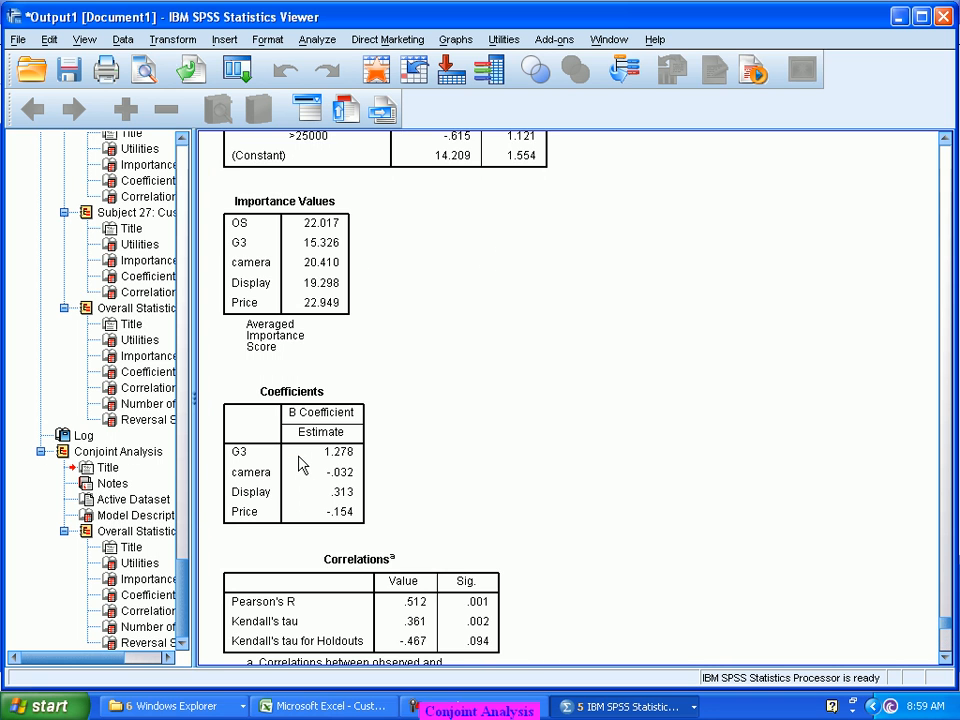
scroll(303, 465, up, 20)
scroll(303, 465, up, 3)
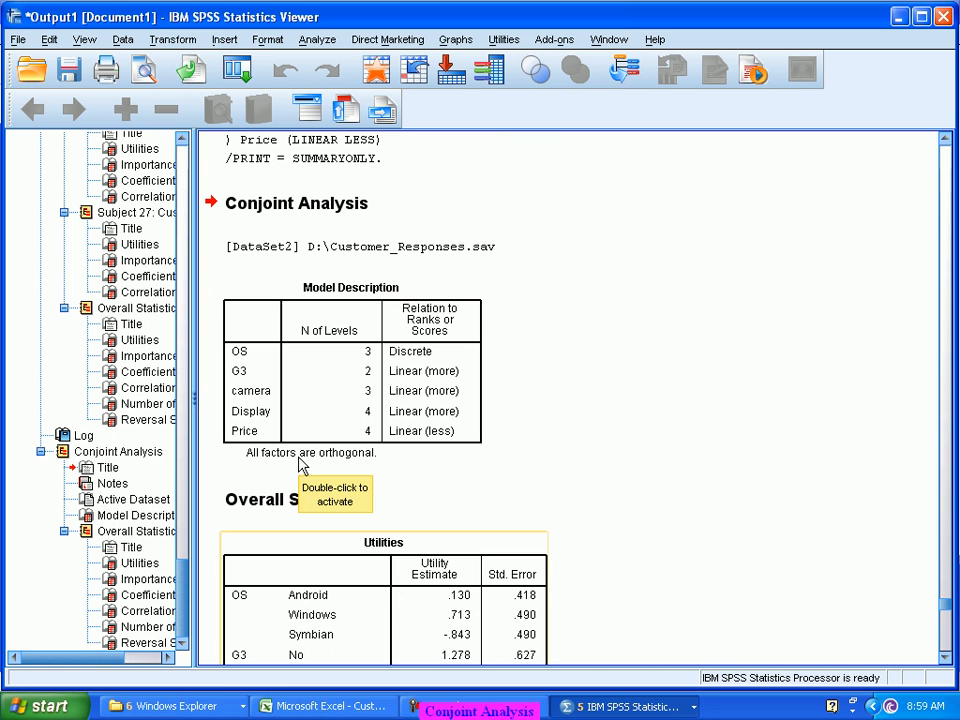
Examine the model description, the utility estimates of every attribute level and the averaged importance values under Overall Statistics.
scroll(303, 465, down, 3)
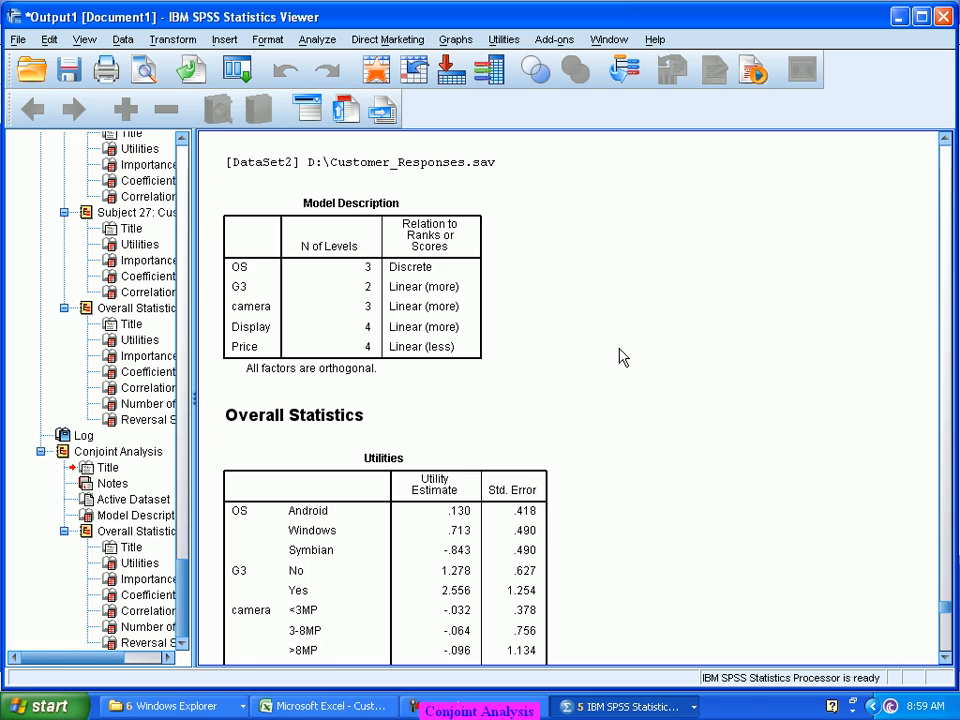
scroll(620, 357, down, 3)
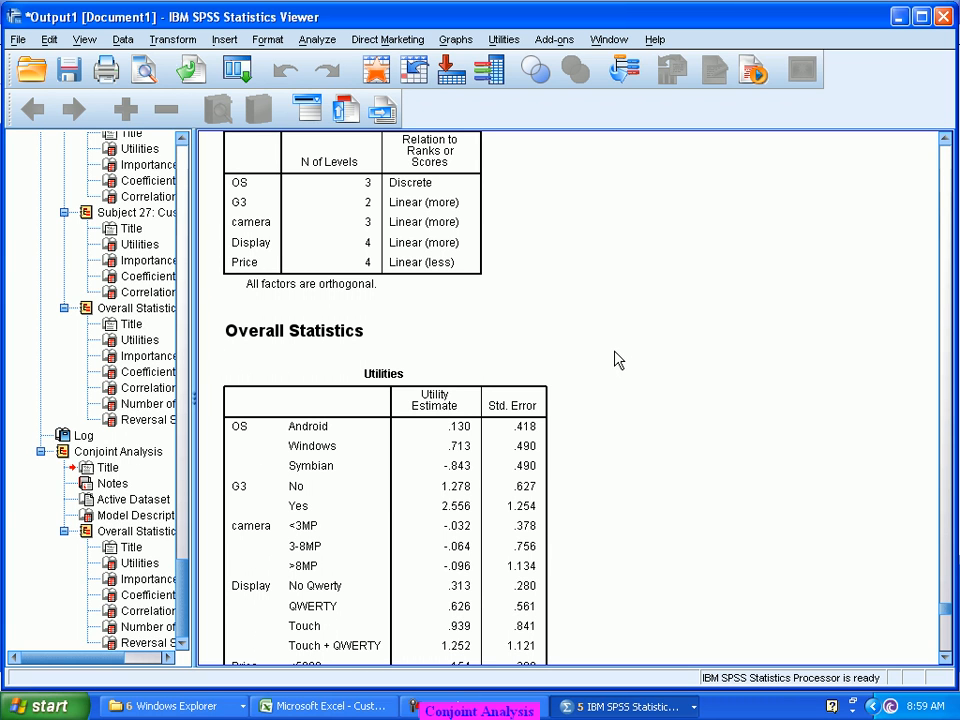
scroll(619, 360, down, 6)
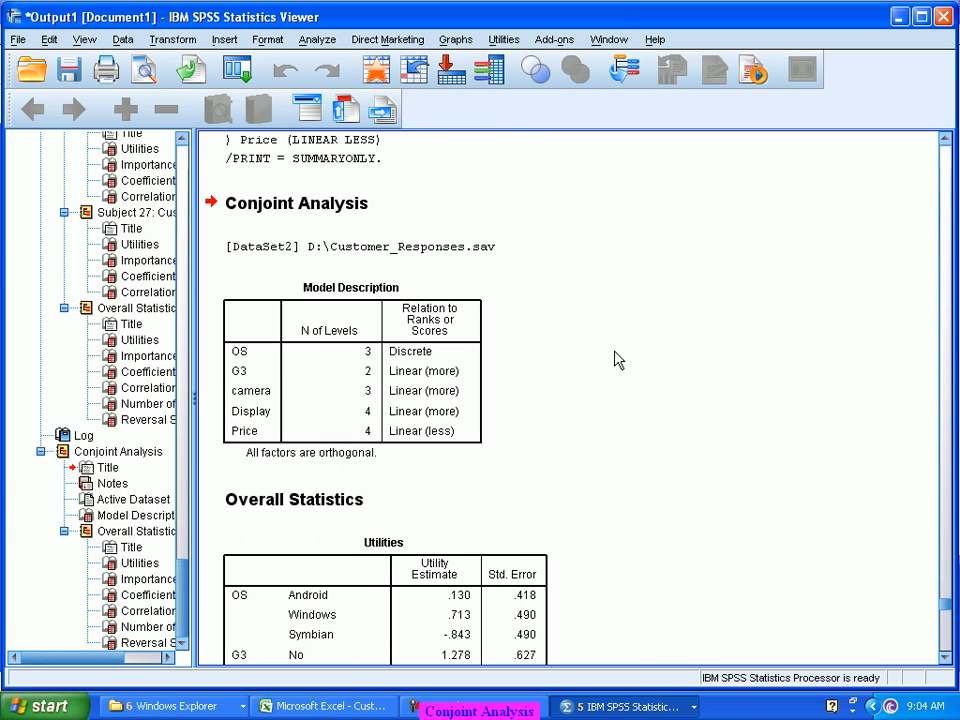
scroll(533, 360, down, 9)
scroll(533, 364, down, 3)
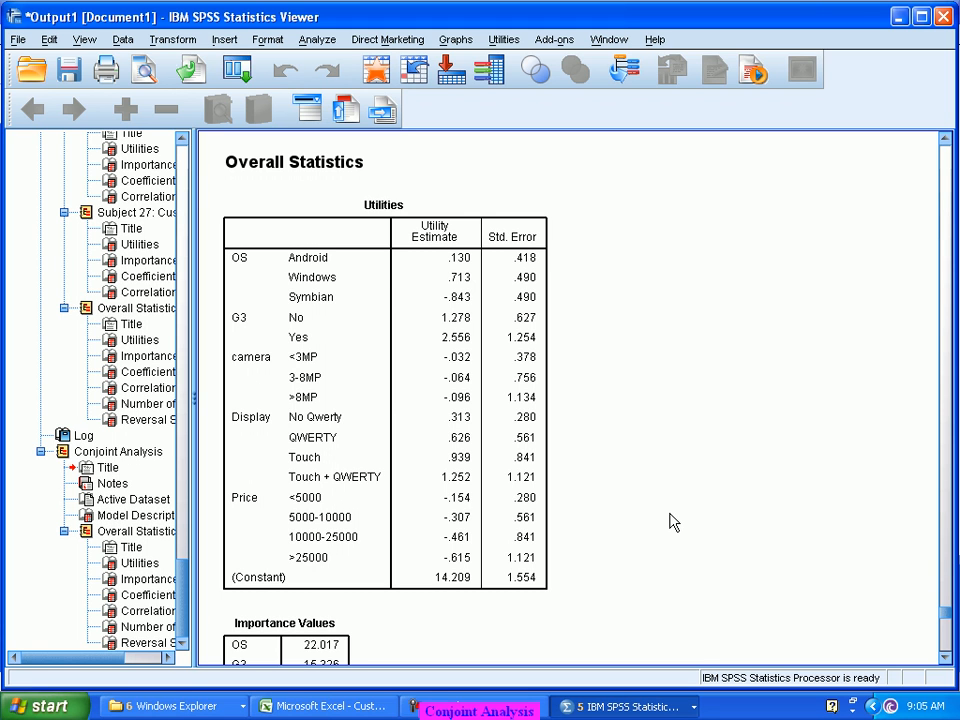
click(364, 499)
scroll(643, 306, down, 5)
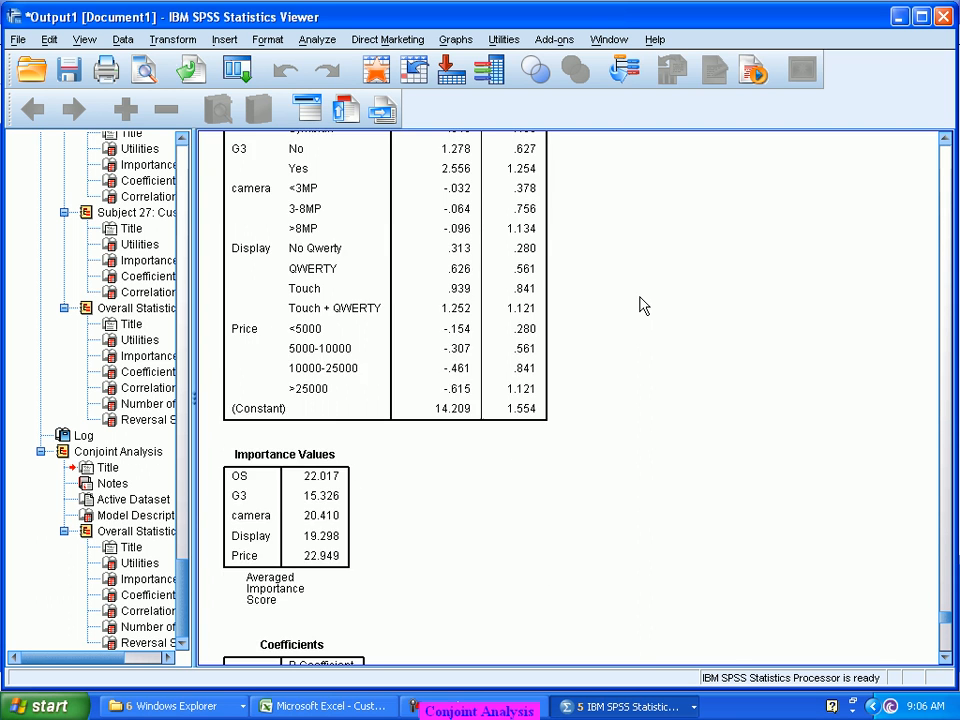
scroll(643, 306, up, 3)
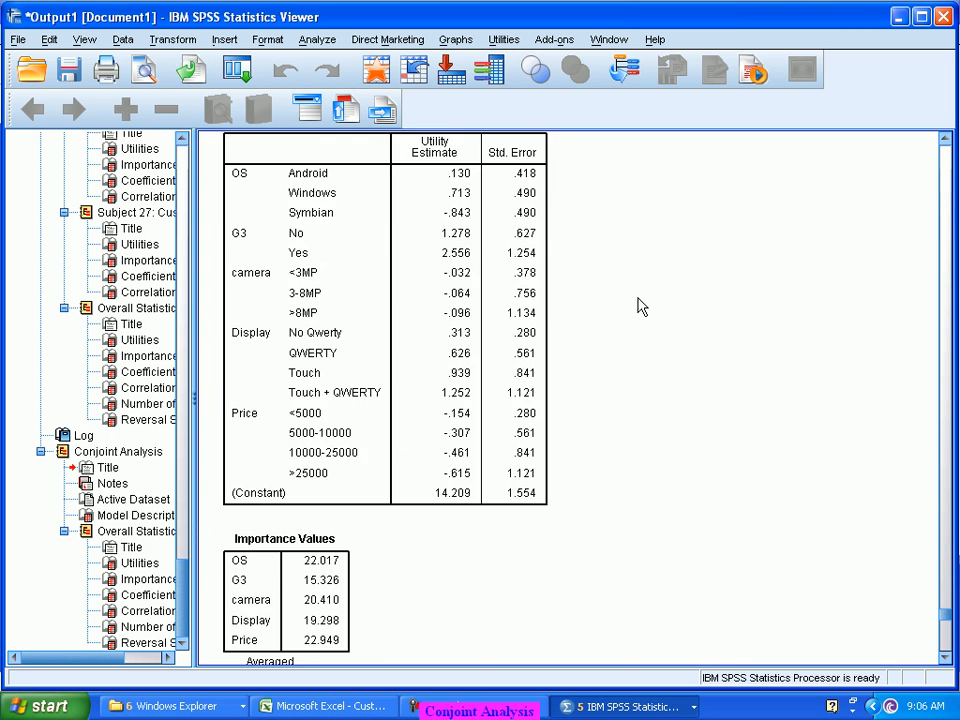
scroll(642, 307, up, 2)
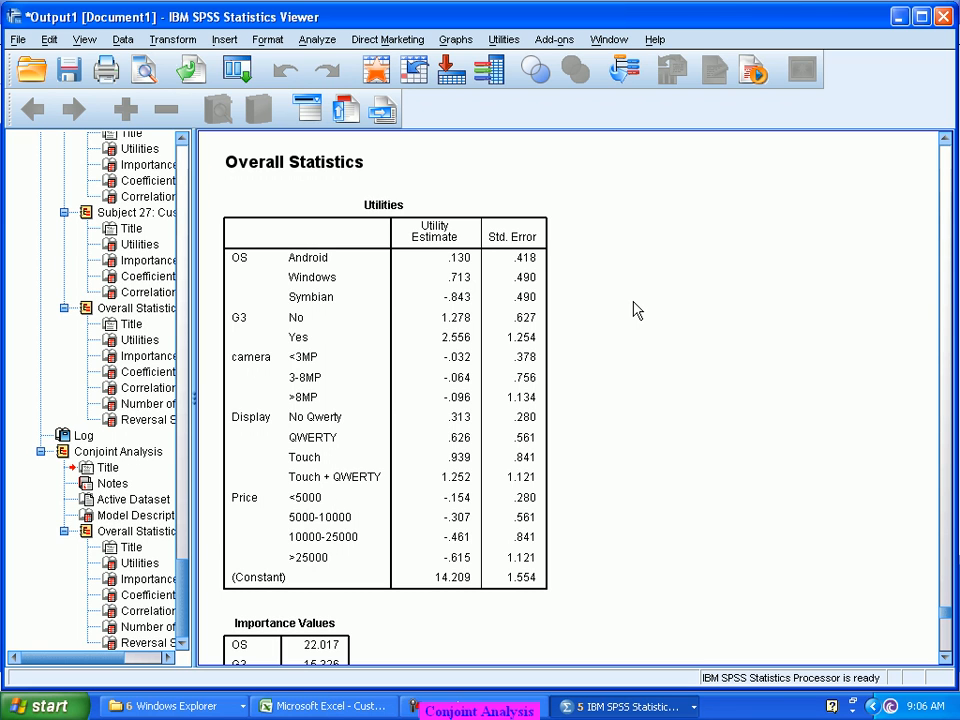
click(535, 338)
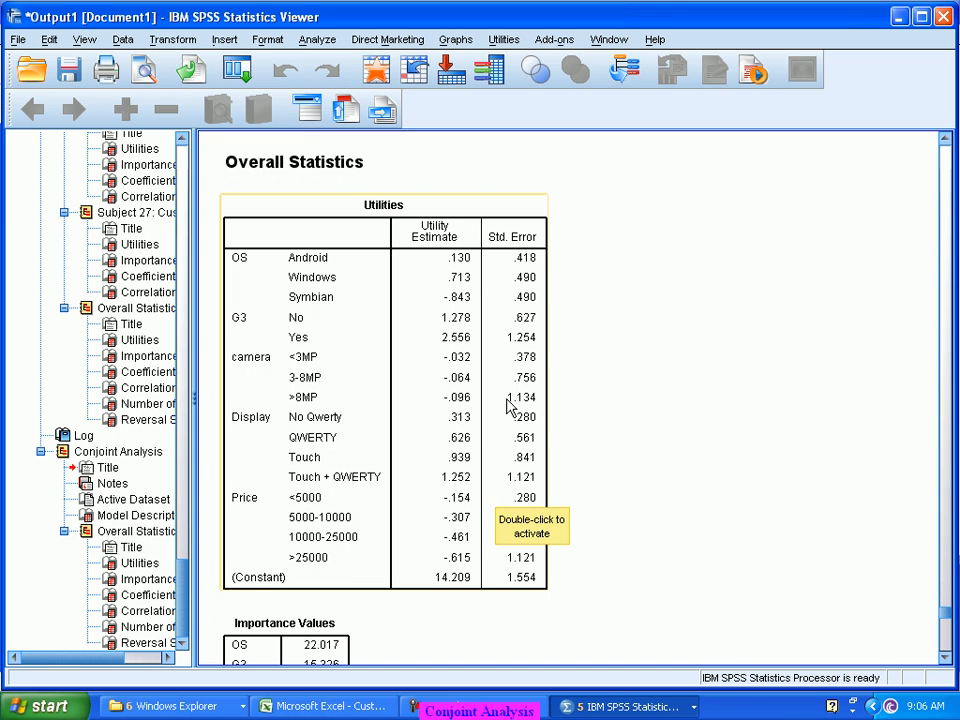
Look up the attribute levels of the first phone profile in the Mobile_Combinations.sav data.
key(alt+Tab)
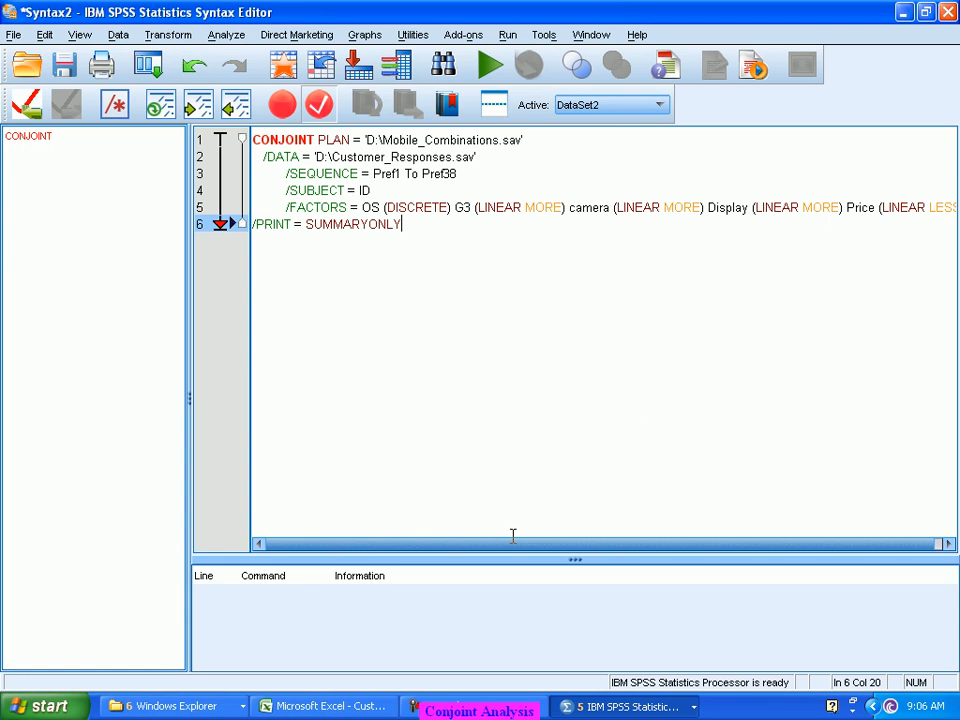
key(alt+Tab)
click(685, 707)
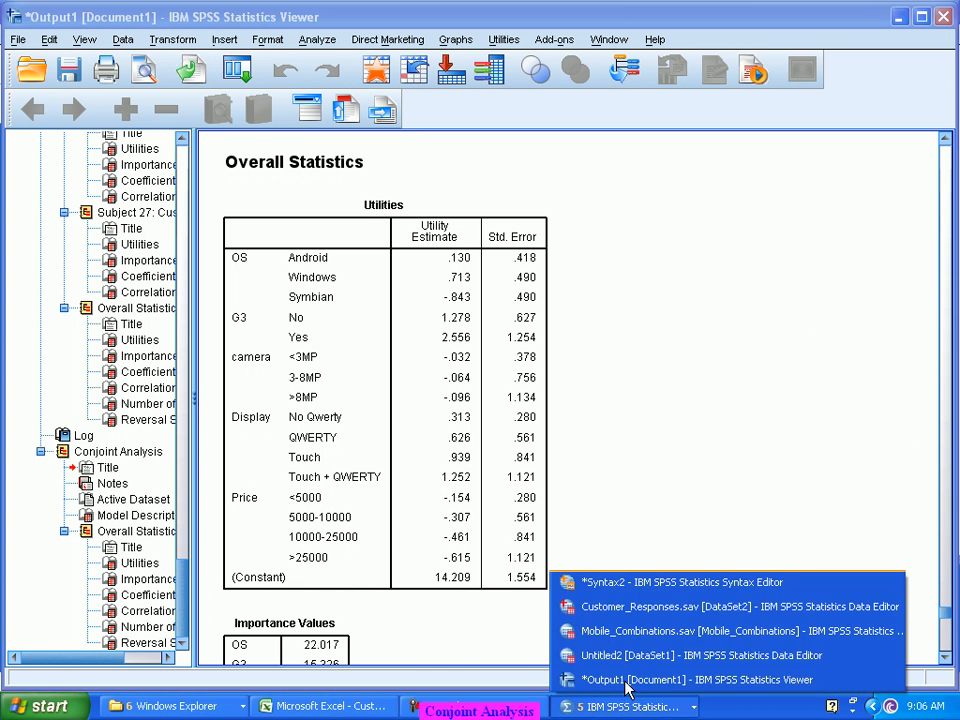
click(647, 631)
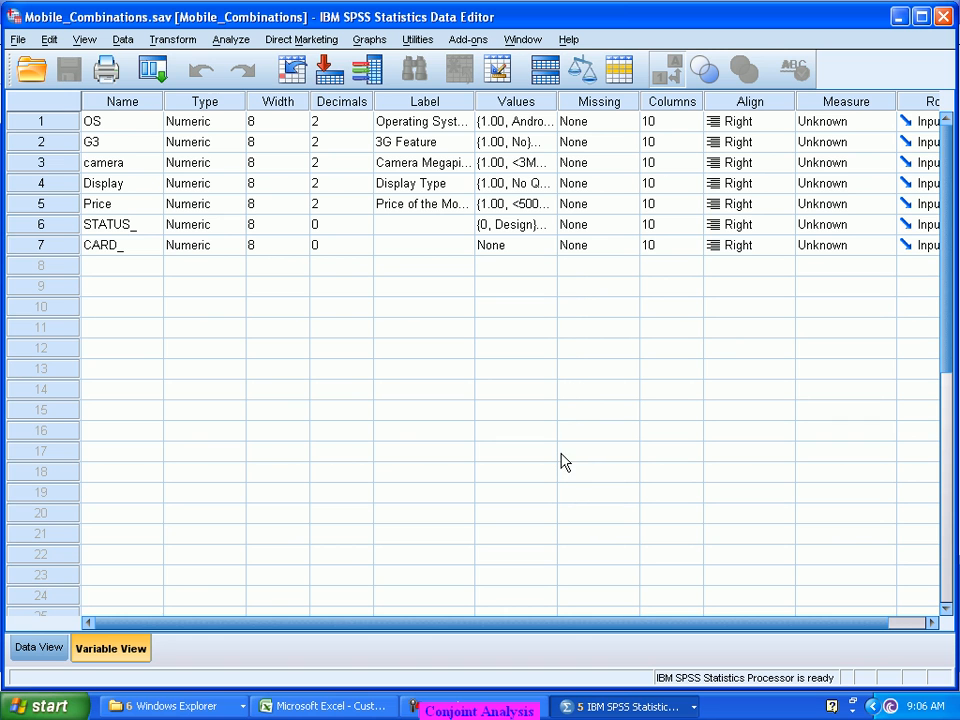
click(50, 648)
scroll(444, 414, up, 7)
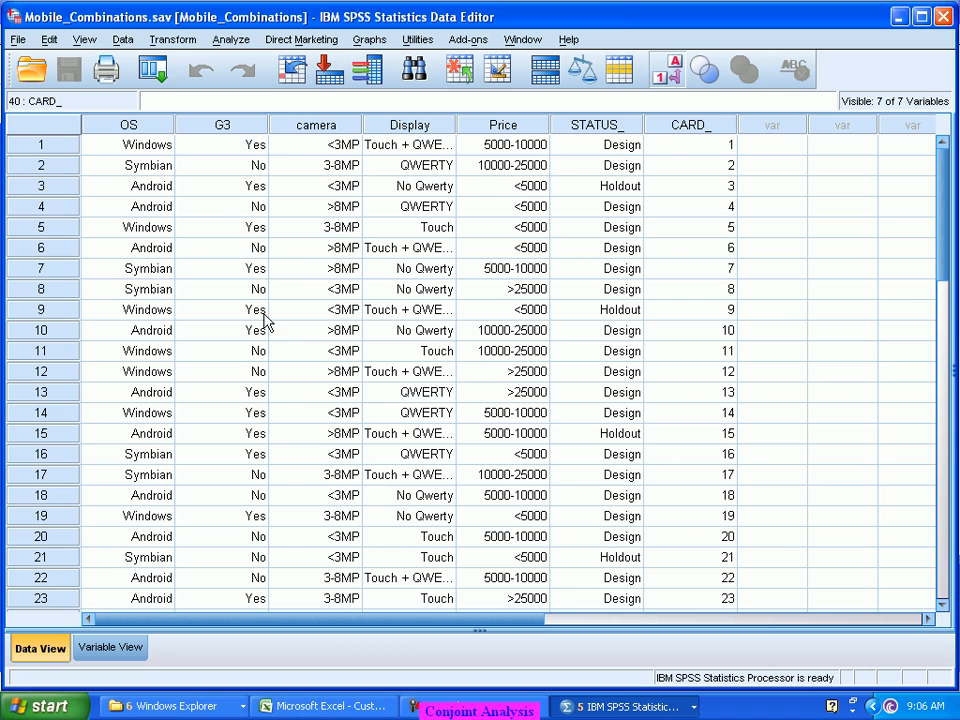
click(152, 146)
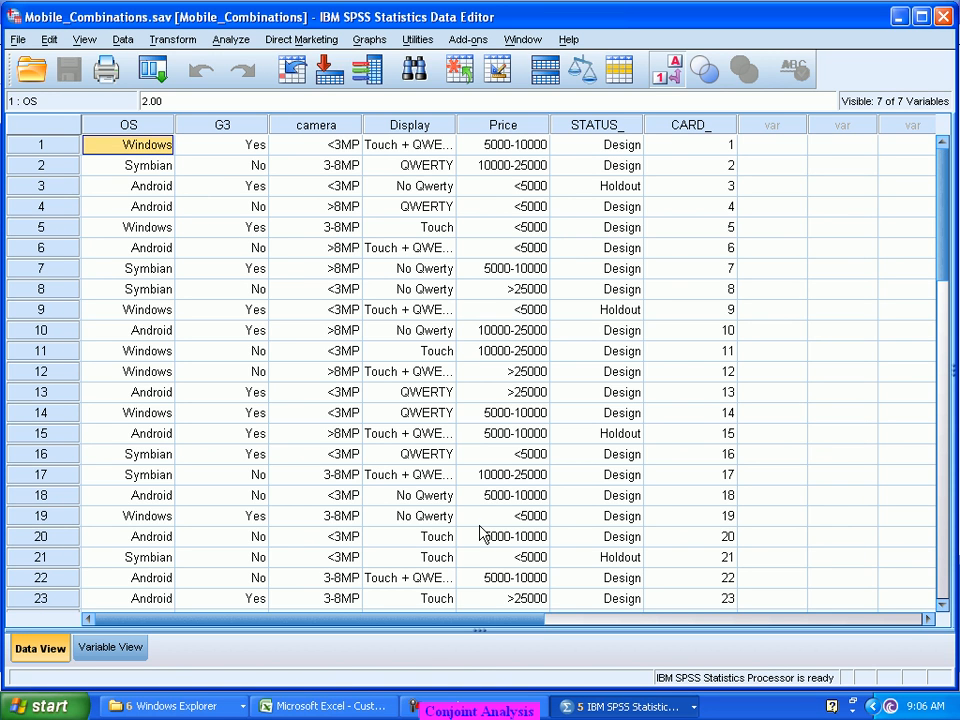
Switch to the Customer Preferences workbook in Excel and start a sum formula in cell A1 of Sheet3 with the Windows utility, =0.713+.
key(alt+Tab)
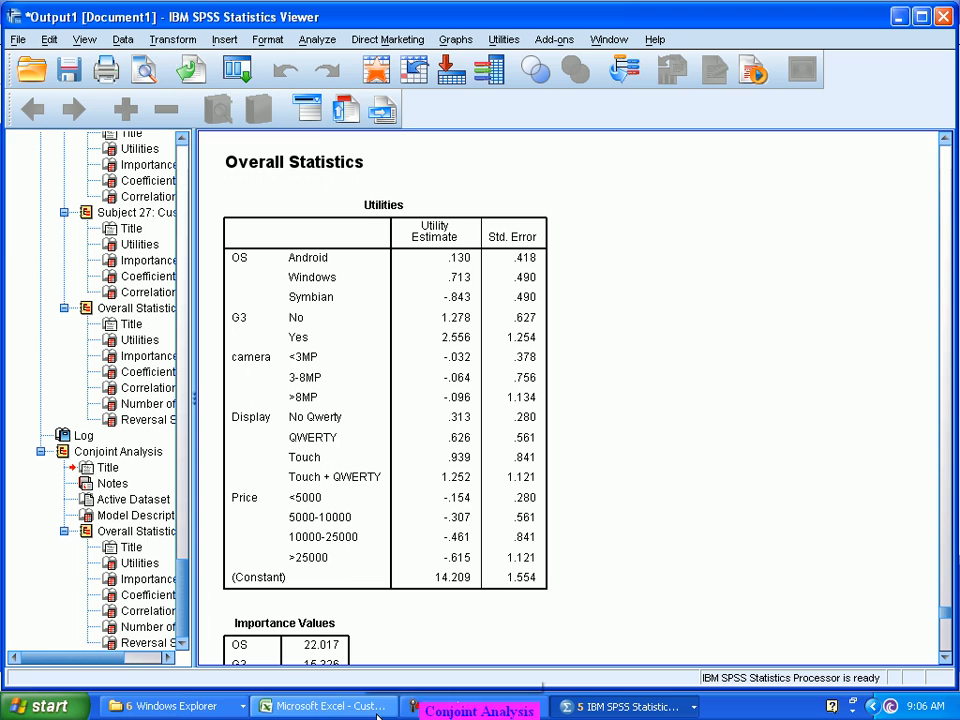
click(325, 706)
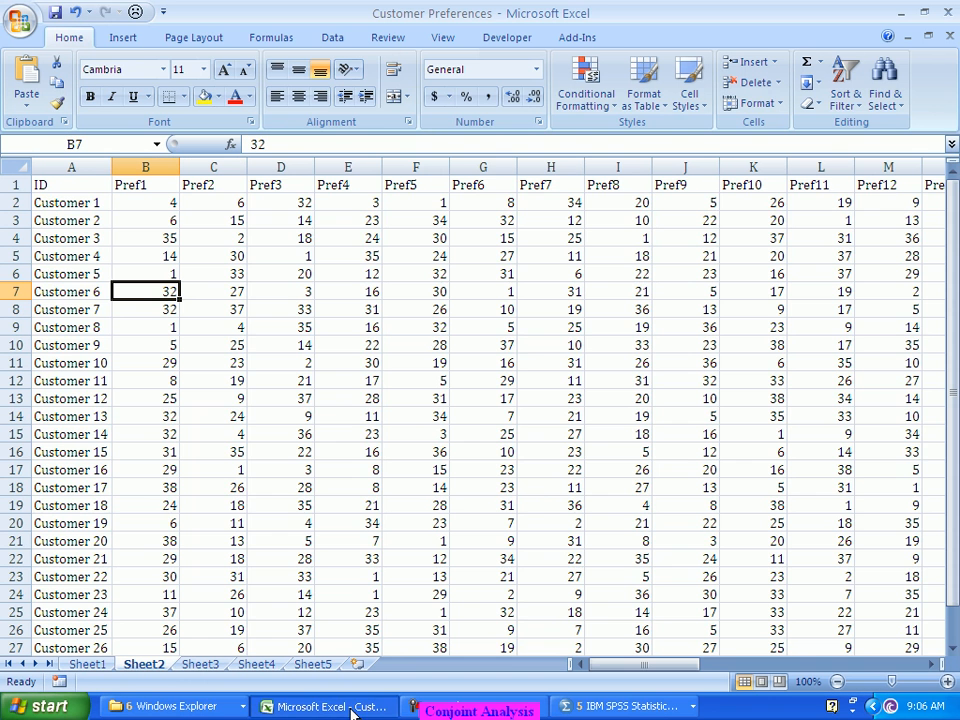
click(213, 664)
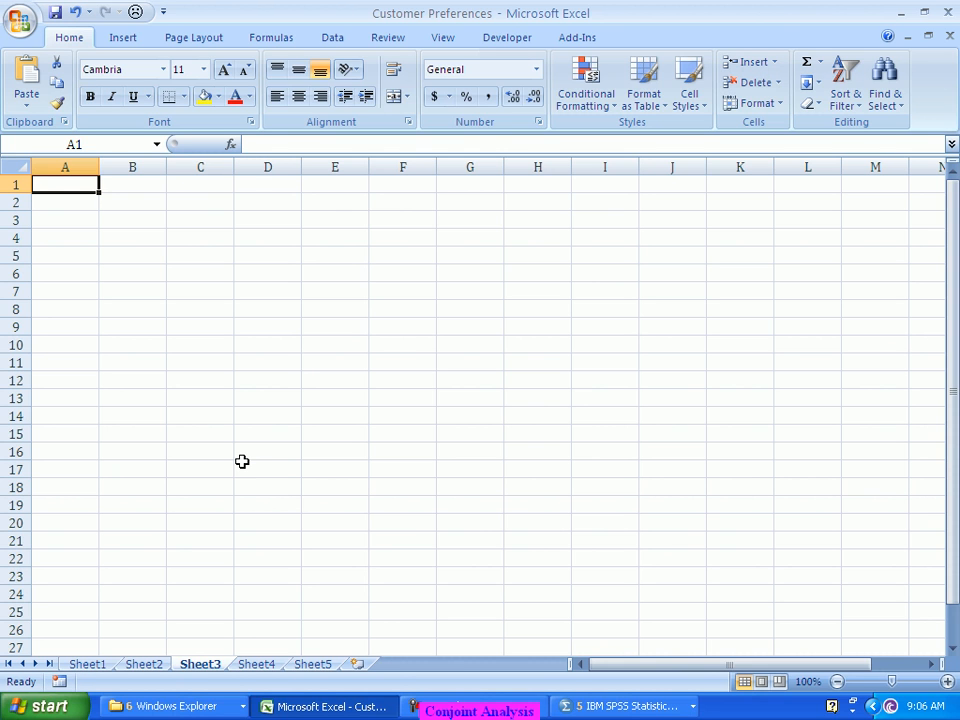
text(.713)
key(ctrl+Return)
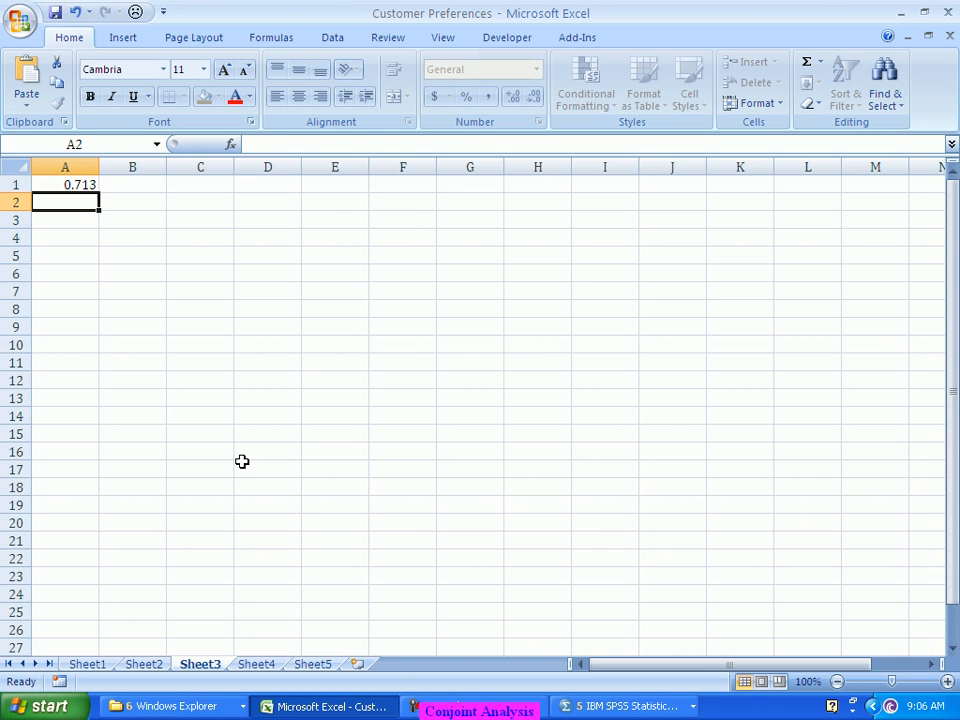
key(Return)
key(Up)
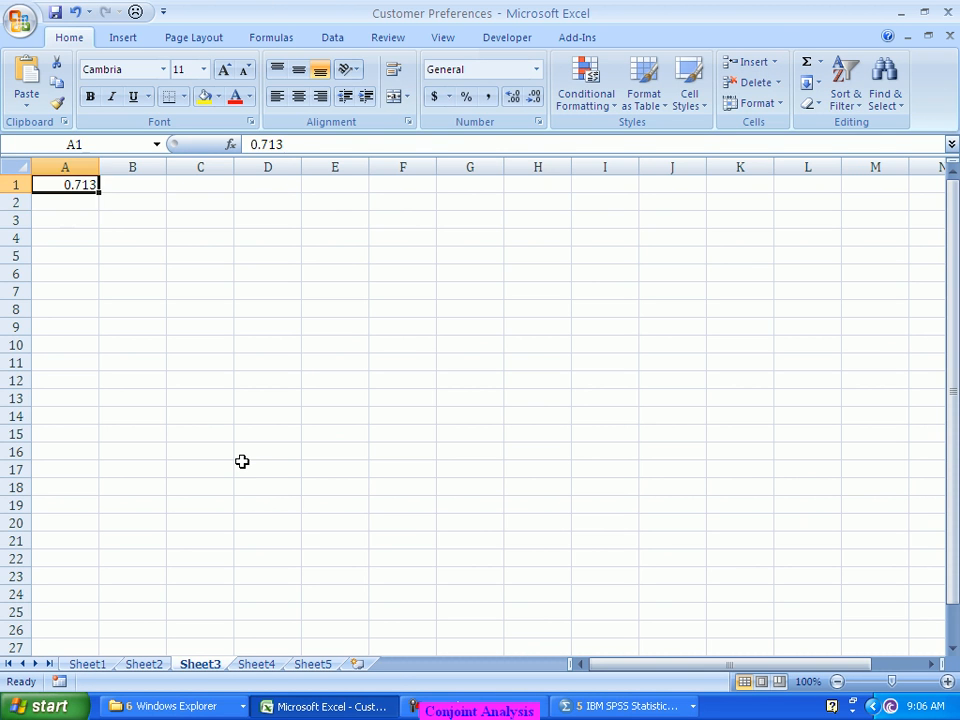
text(=)
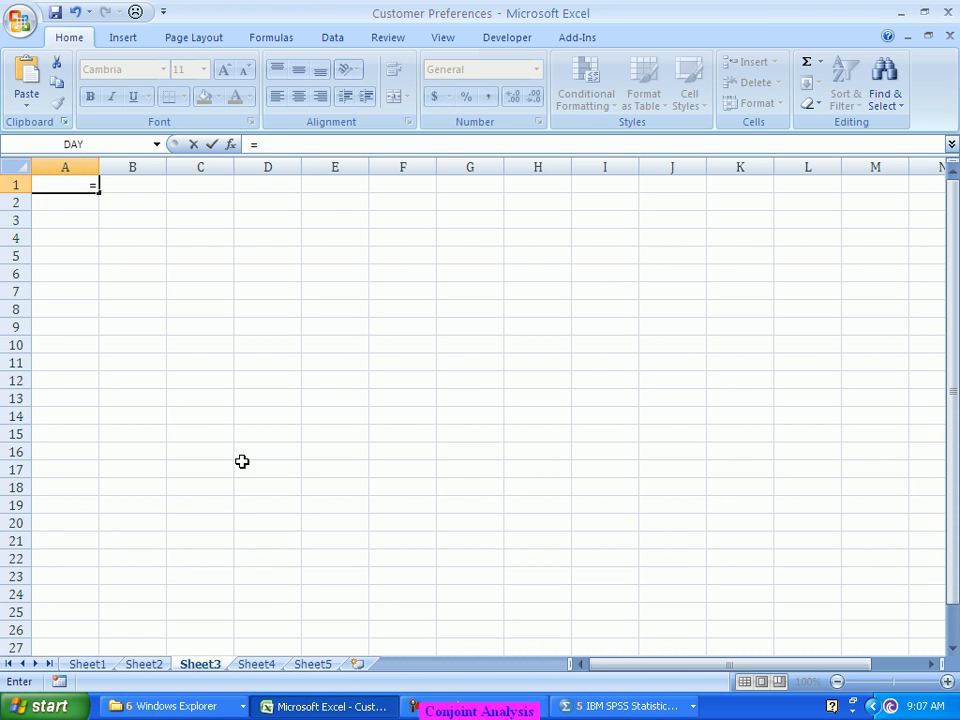
text(0.713+)
Look up the utility of G3 Yes in the SPSS output and add 2.556 to the Excel formula.
key(alt+Tab)
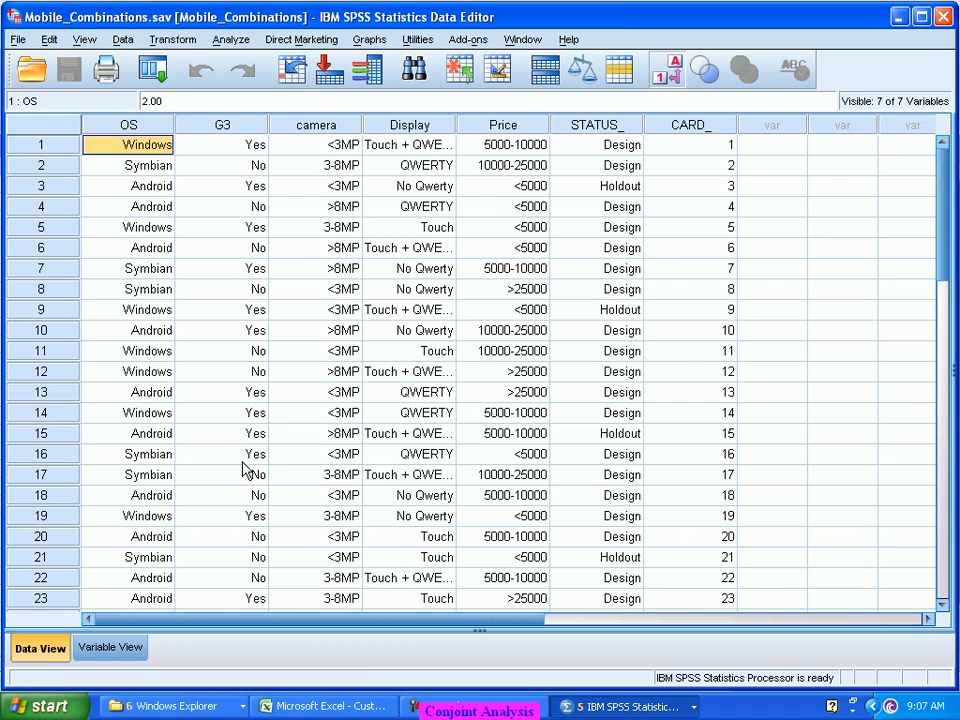
click(607, 707)
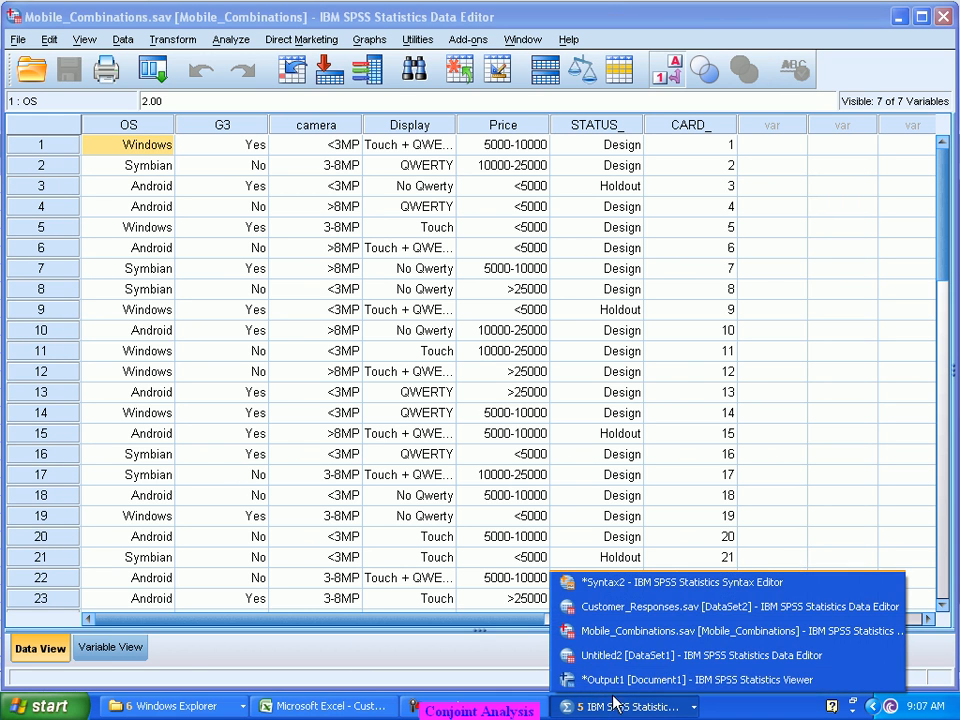
click(690, 680)
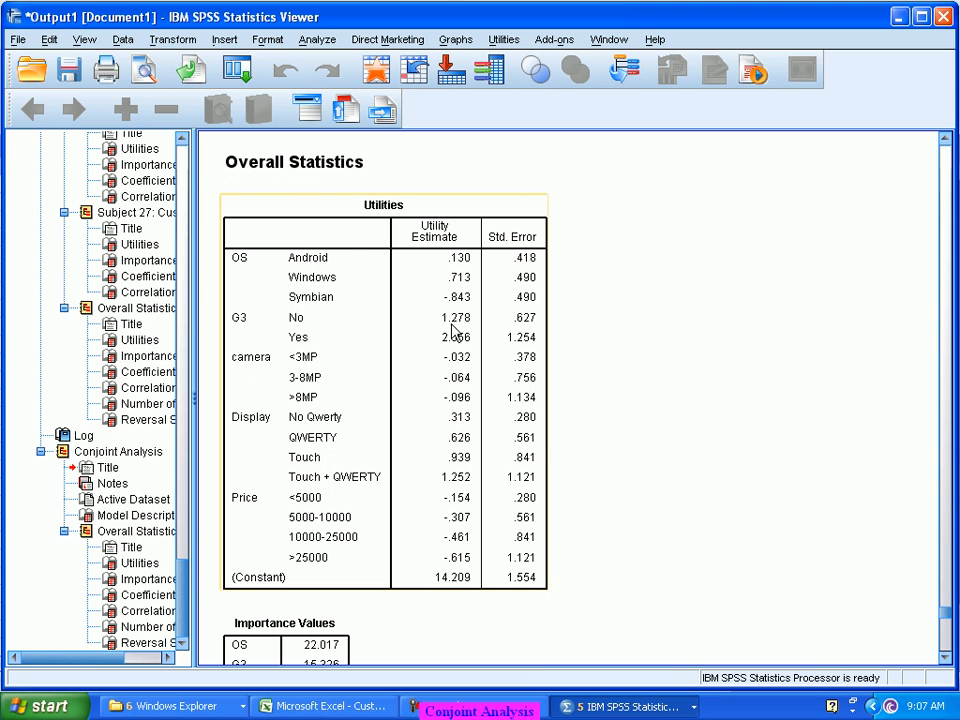
key(alt+Tab)
key(alt+Tab)
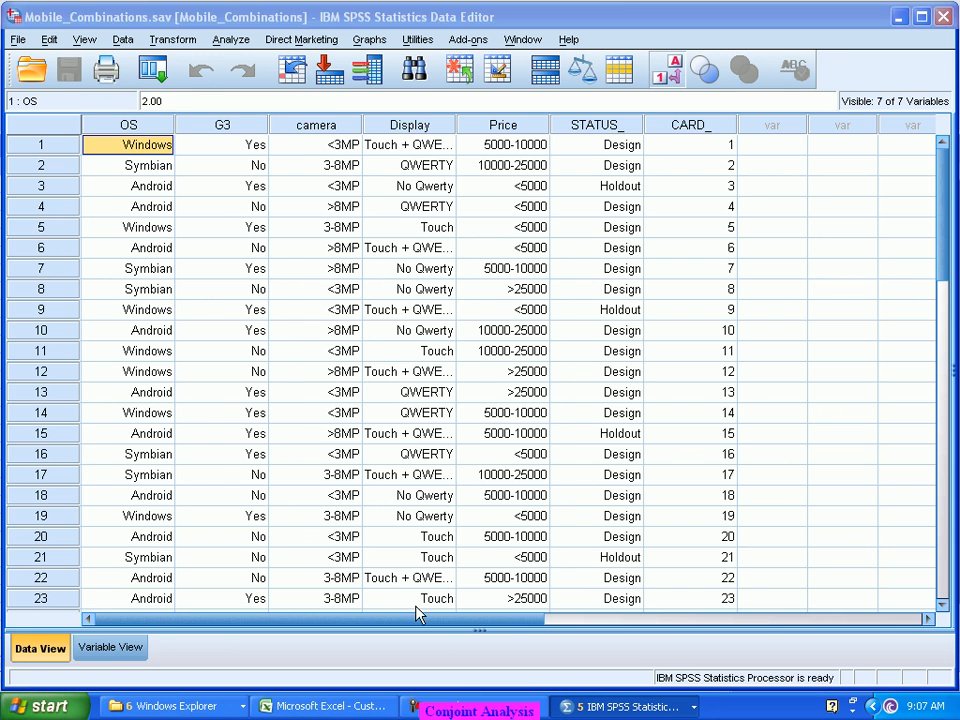
click(321, 703)
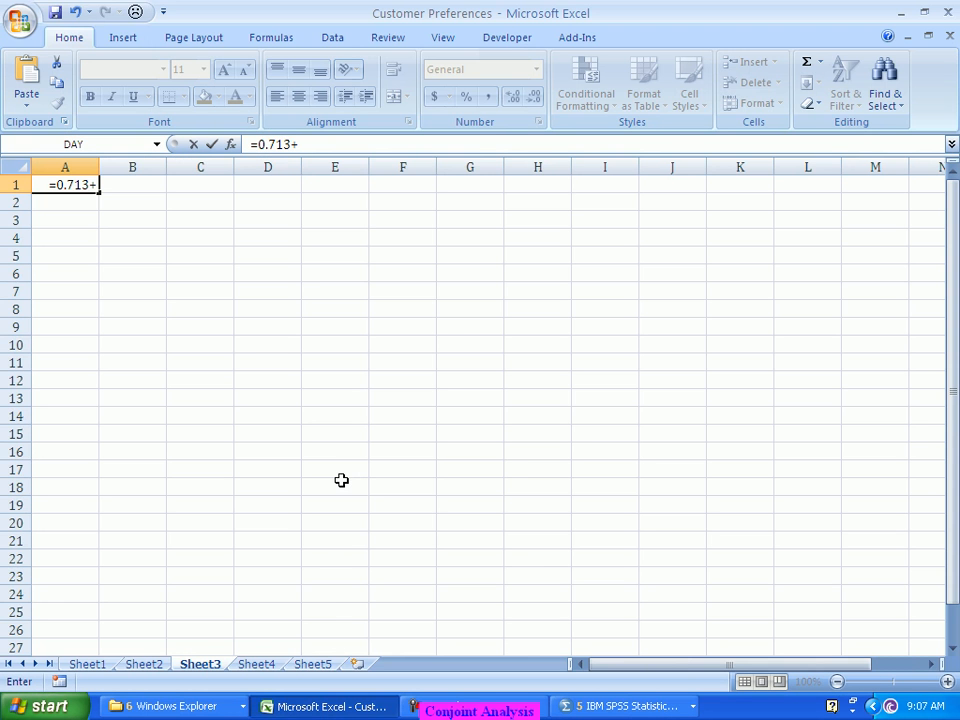
text(2.556)
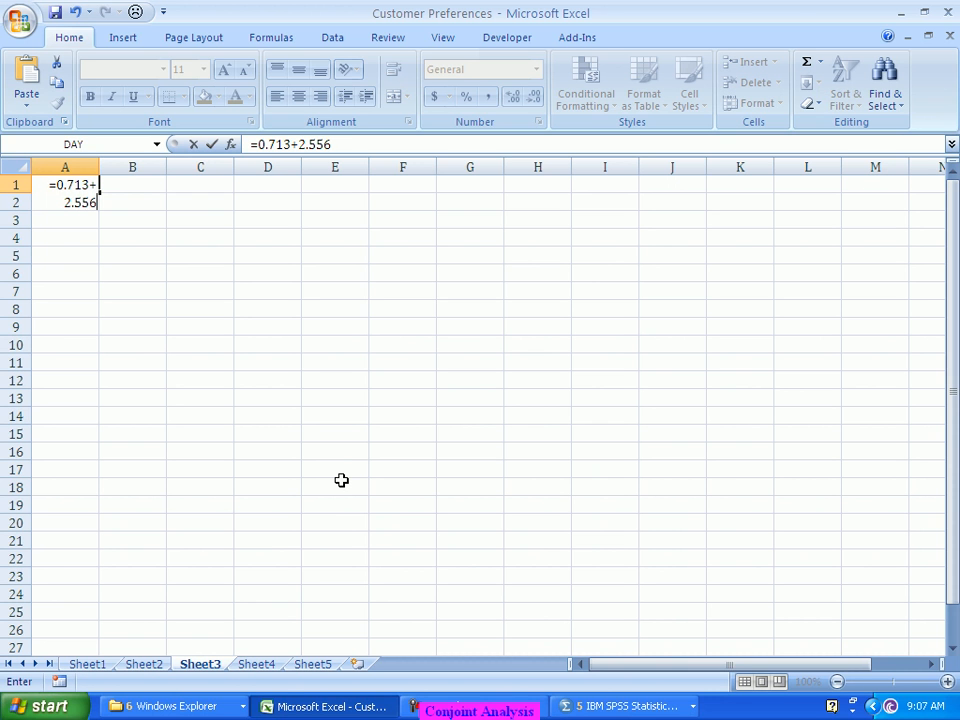
text(+)
Check the first profile's camera level in Mobile_Combinations.sav and append its <3MP utility to the Excel formula as -0.032.
key(alt+Tab)
click(606, 700)
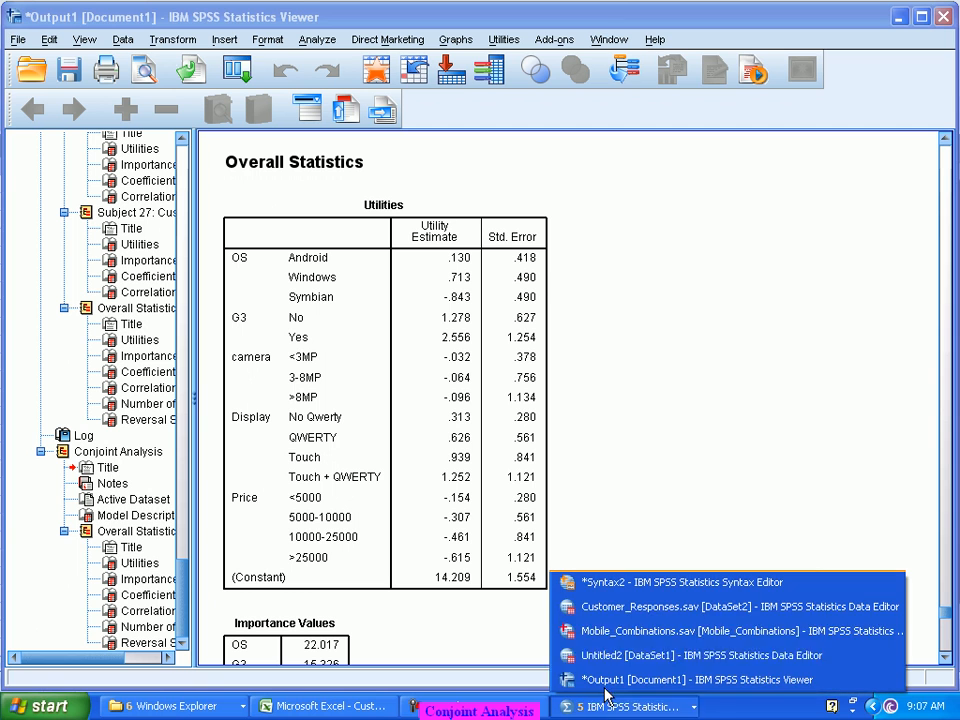
click(664, 644)
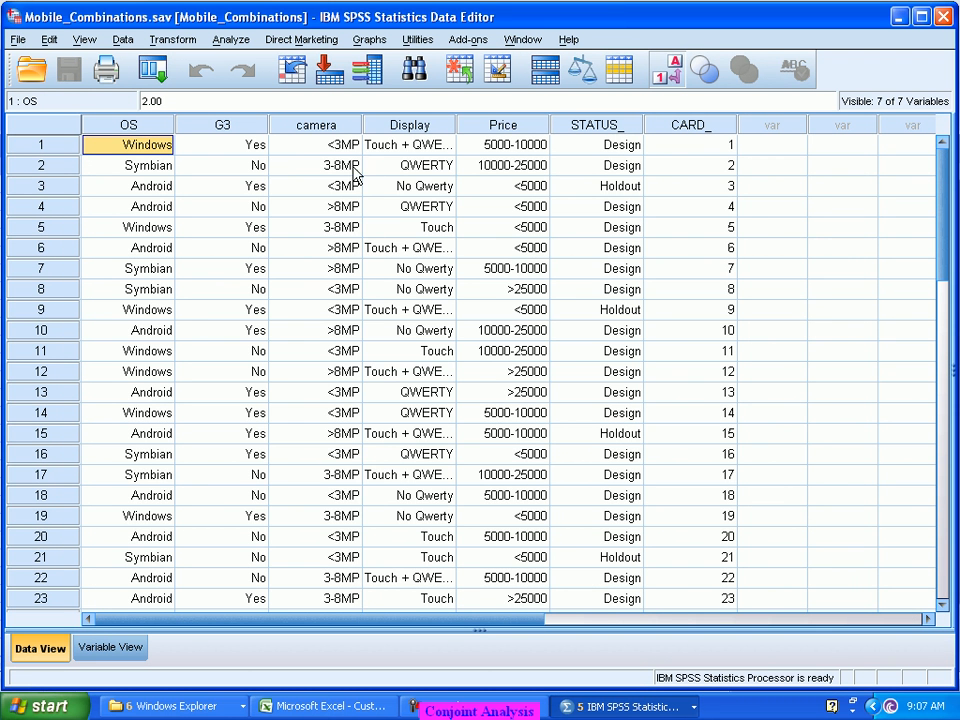
click(898, 16)
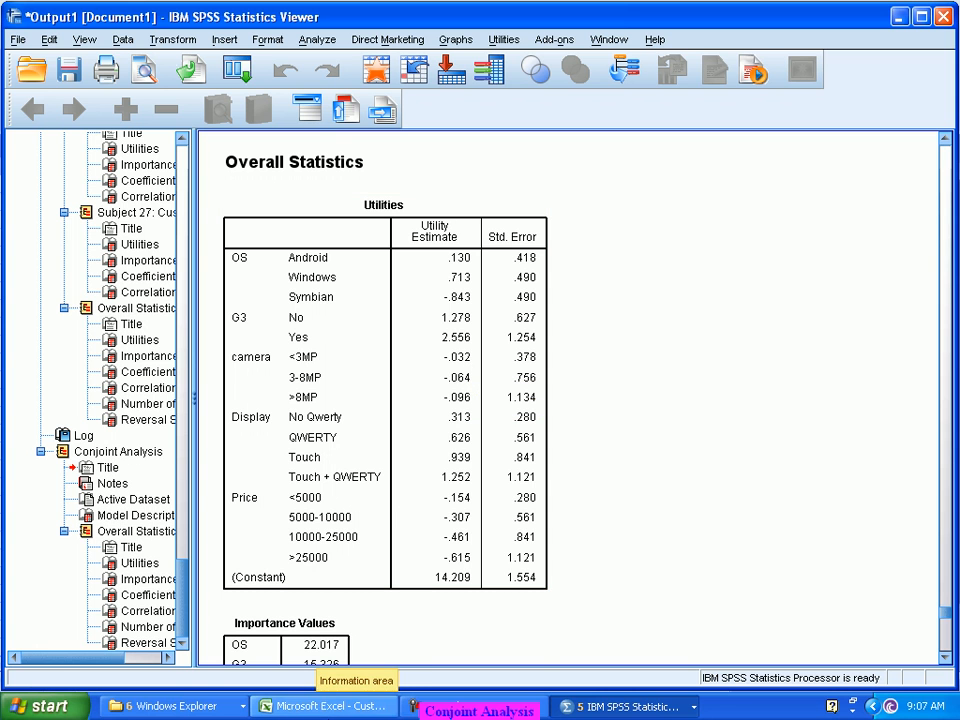
click(327, 710)
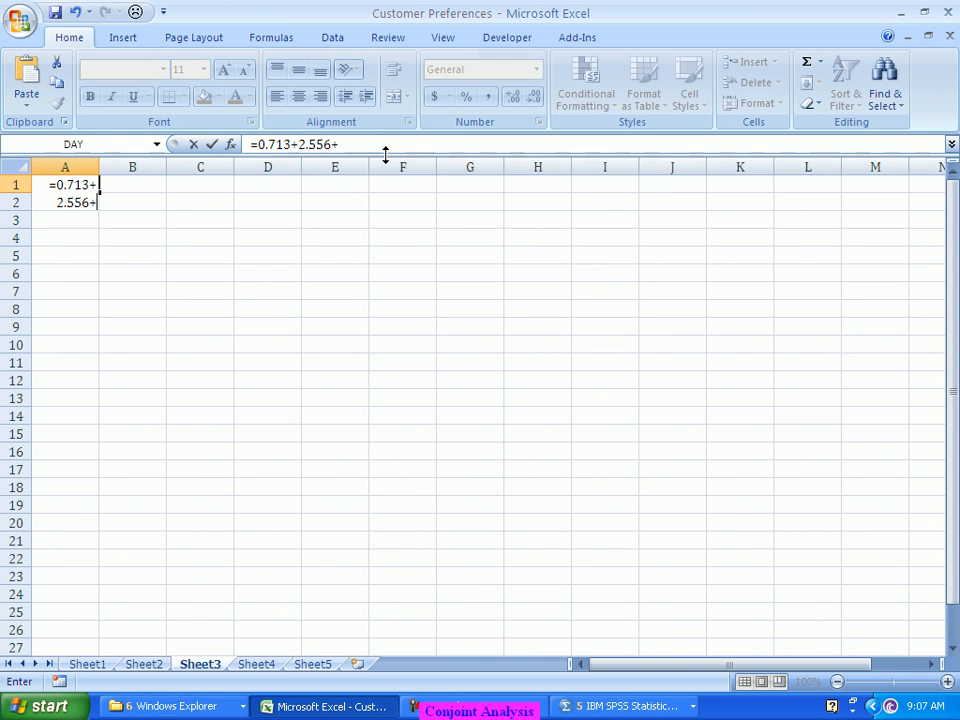
click(355, 148)
key(BackSpace)
text(-0.032)
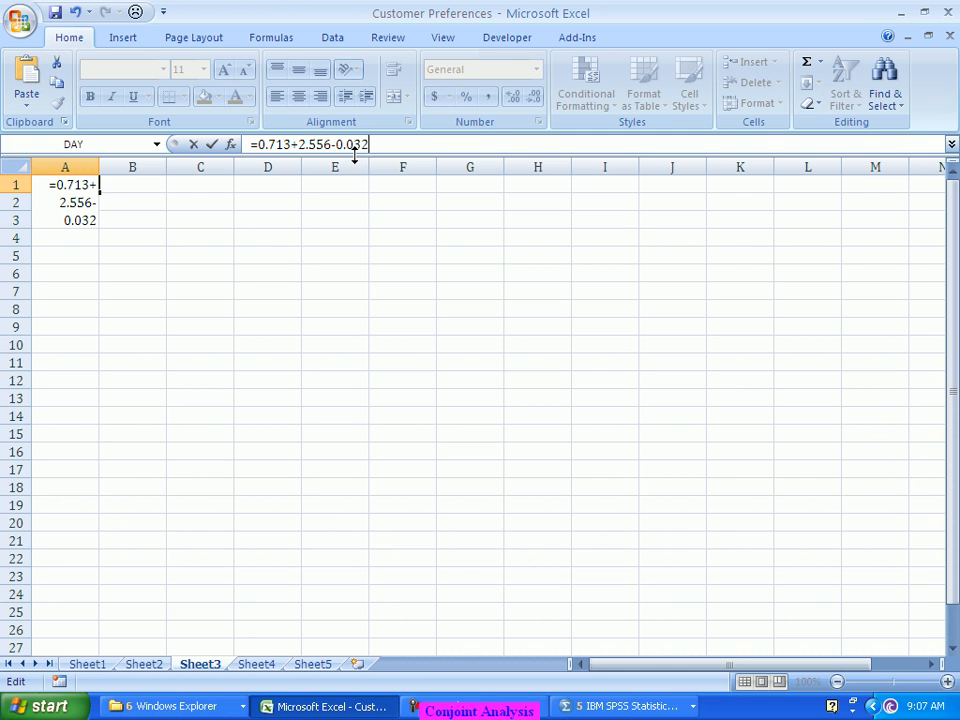
Look up the Touch + QWERTY display utility in the SPSS output and add 1.252 to the Excel formula.
text(+)
key(alt+Tab)
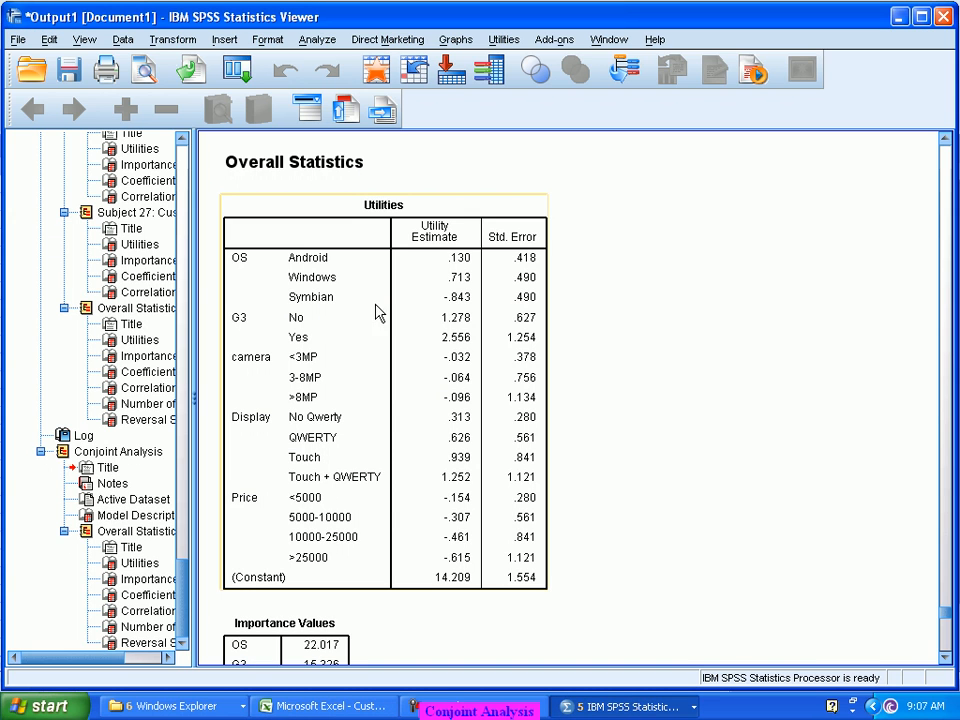
key(alt+Tab)
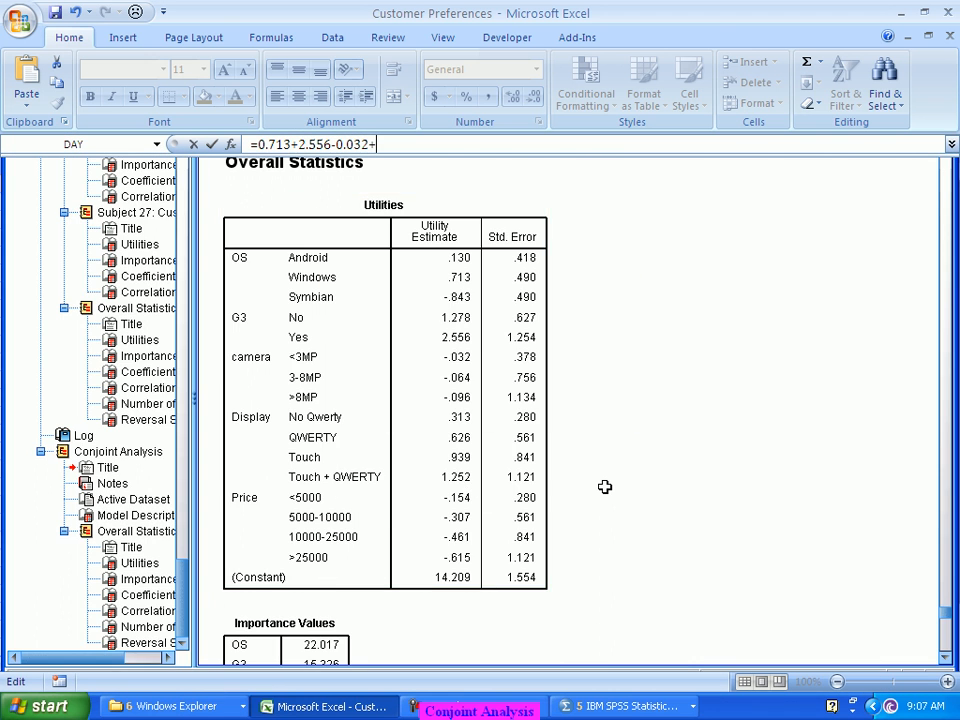
text(1.2)
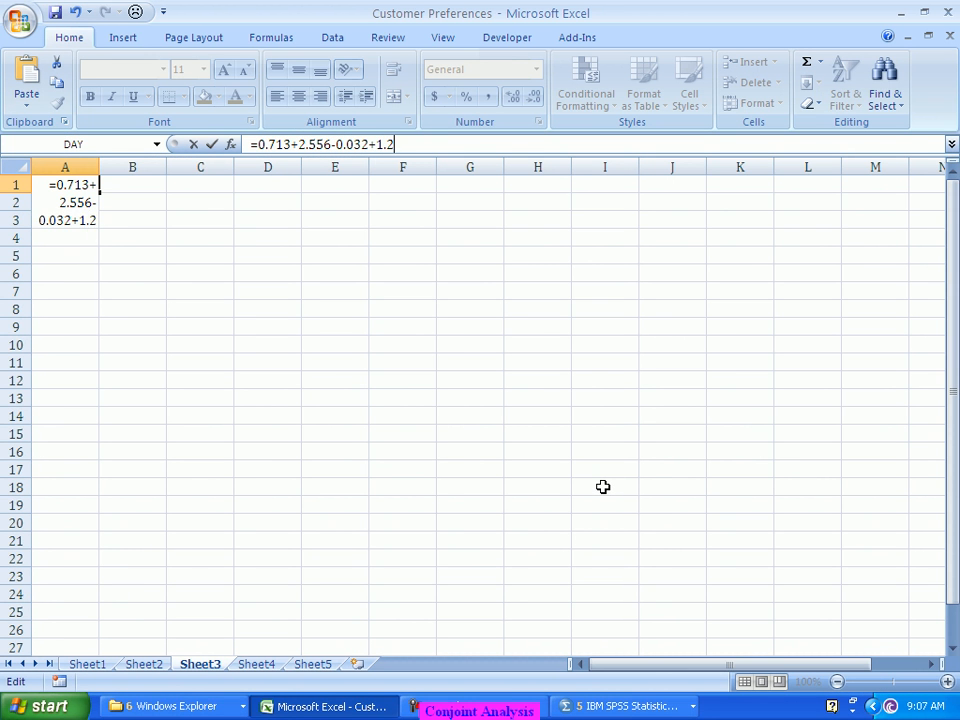
text(52+)
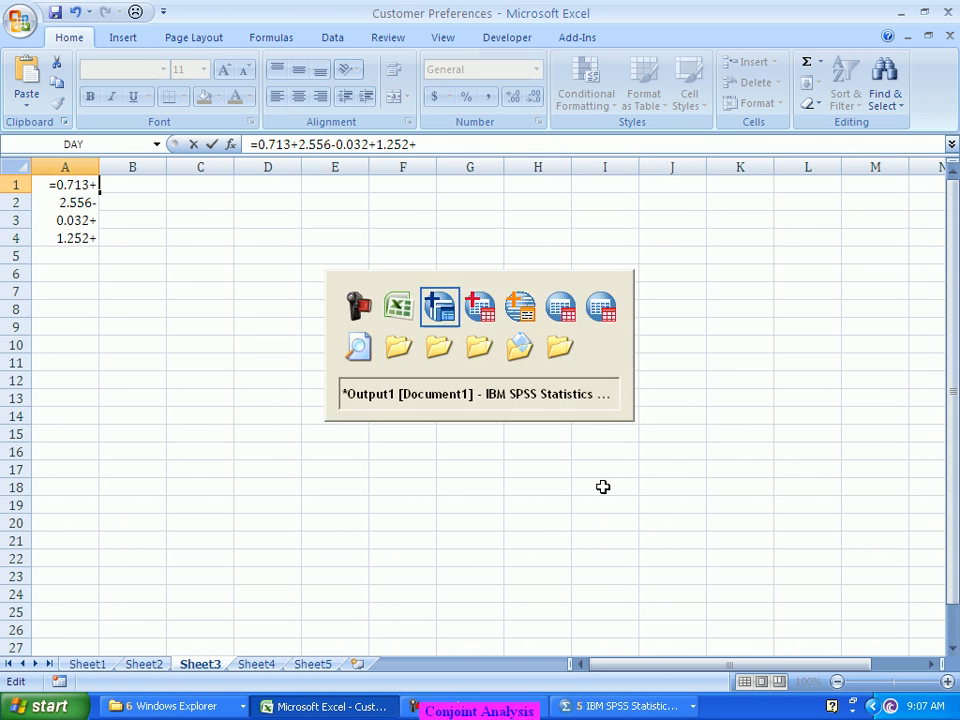
Check the first profile's price level in SPSS and append the 5000-10000 utility to the Excel formula as -0.307.
key(alt+Tab)
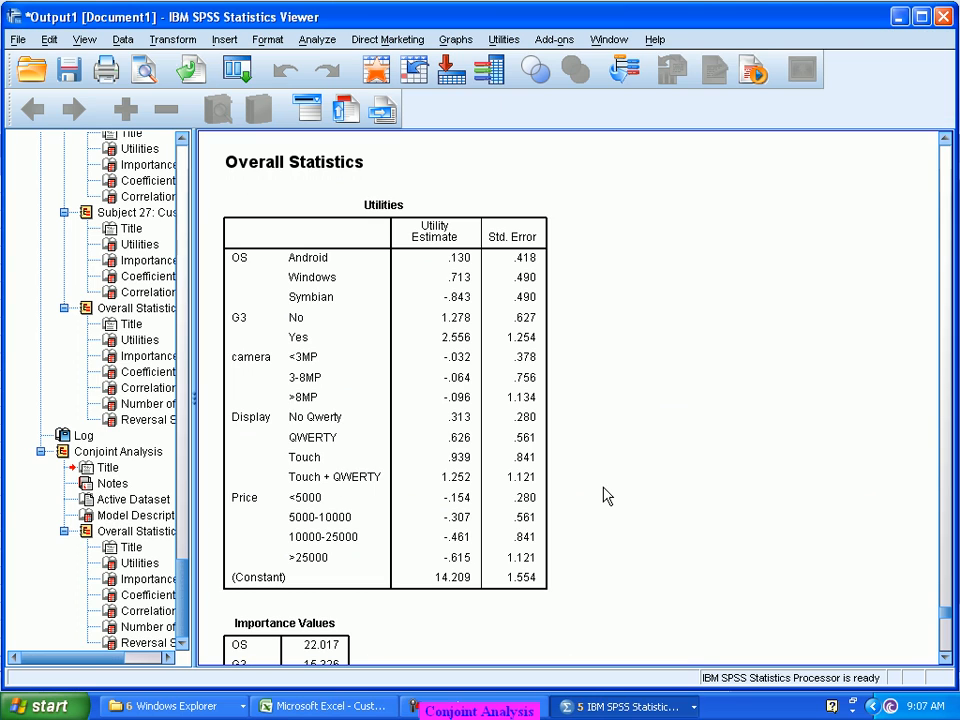
click(590, 706)
click(600, 631)
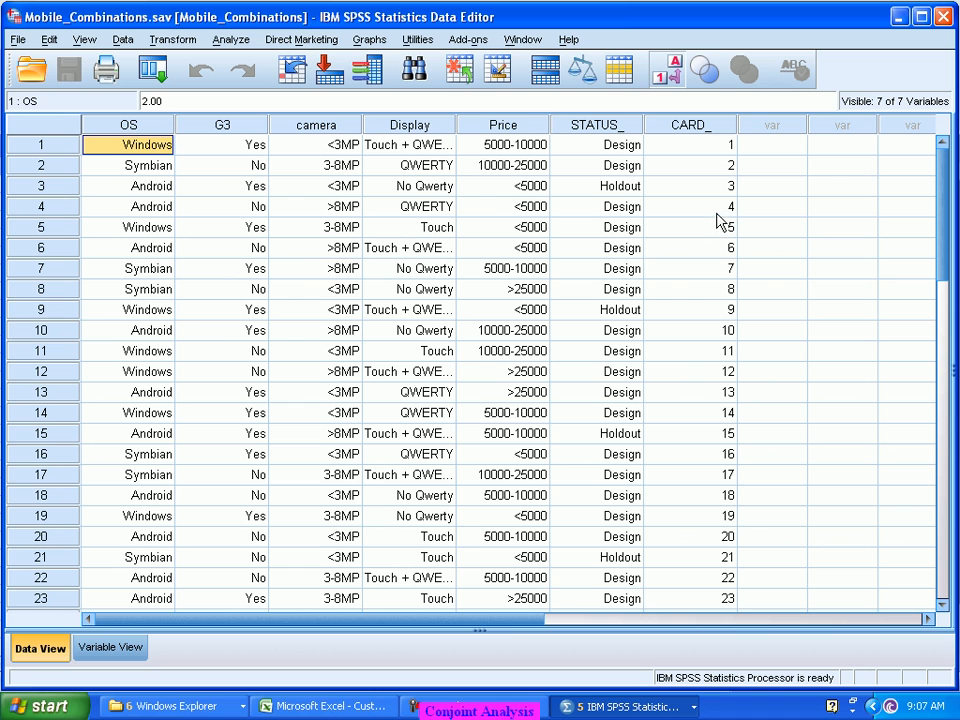
click(899, 17)
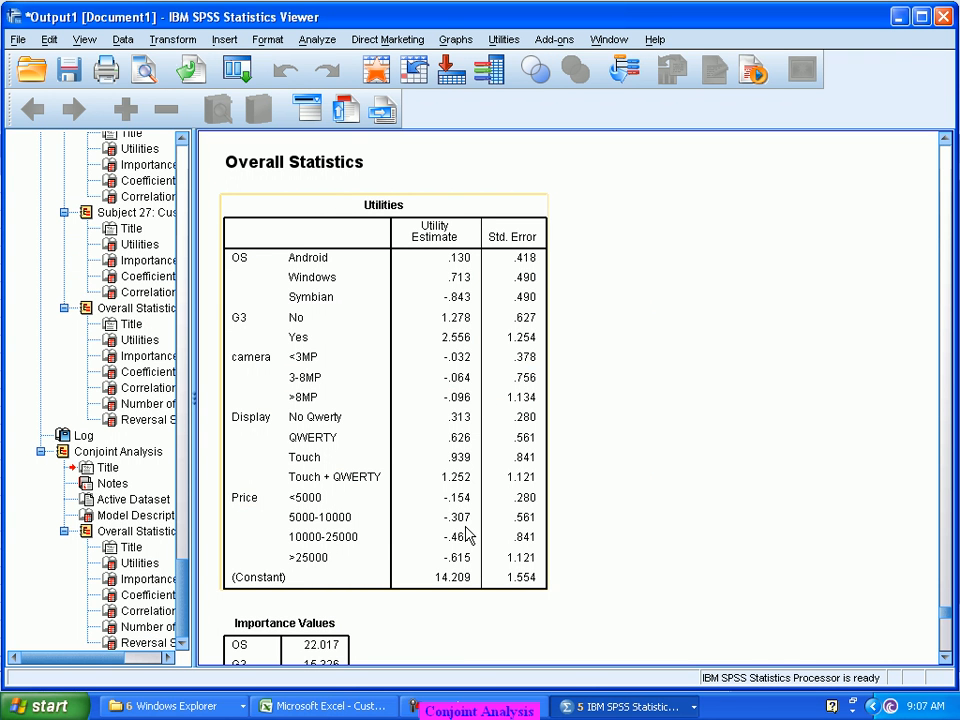
key(alt+Tab)
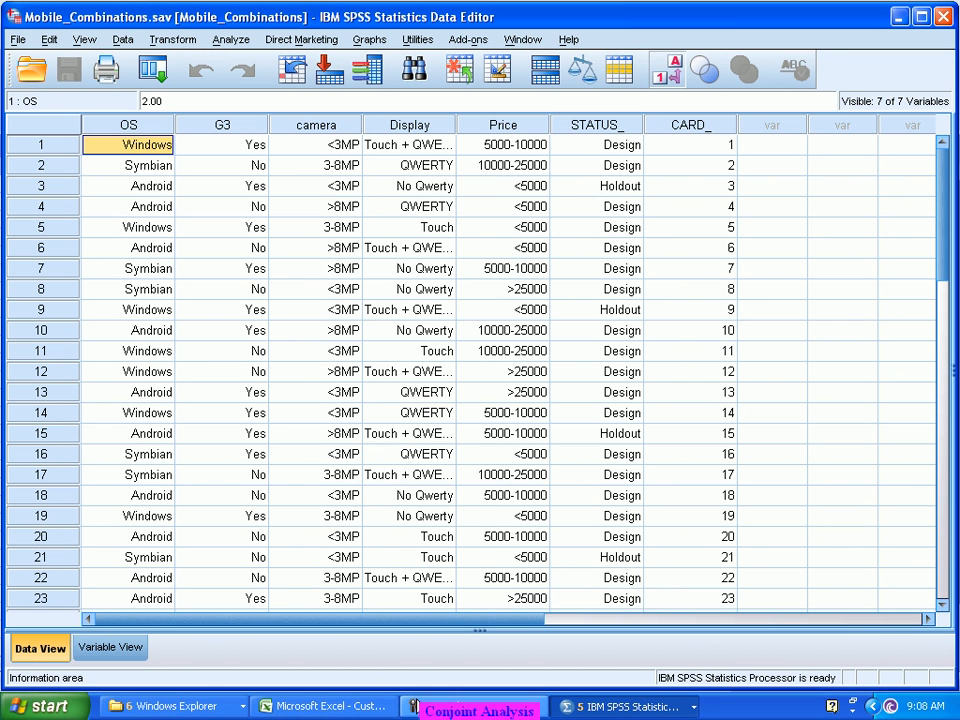
click(373, 706)
key(BackSpace)
text(-0.307+)
Look up the constant in the SPSS utilities table, add 14.209 to the Excel formula and complete the total utility calculation.
key(alt+Tab)
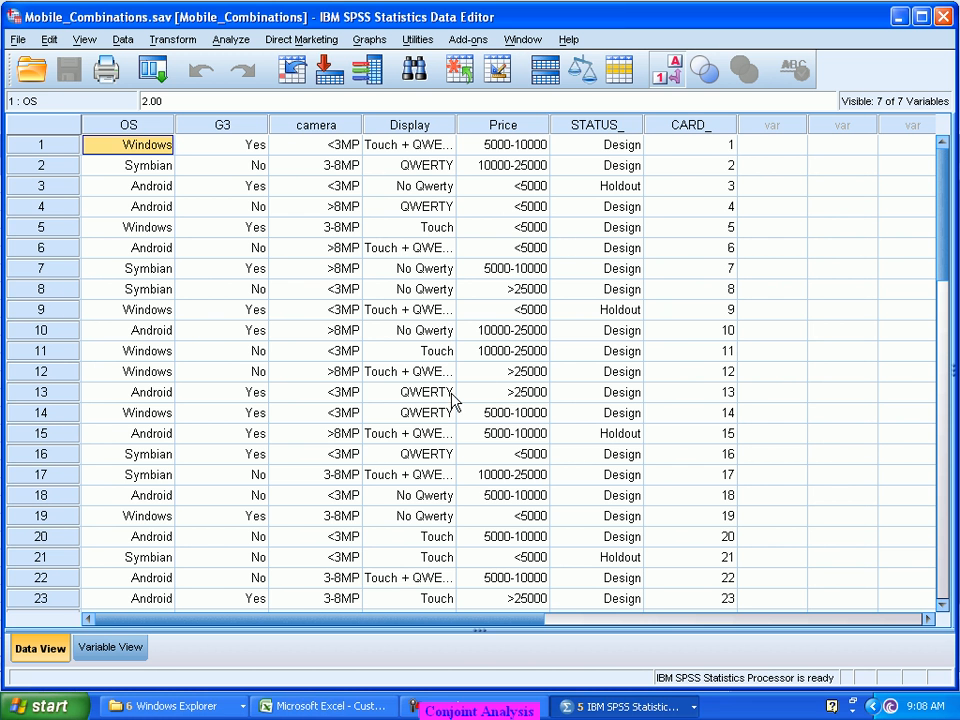
click(627, 706)
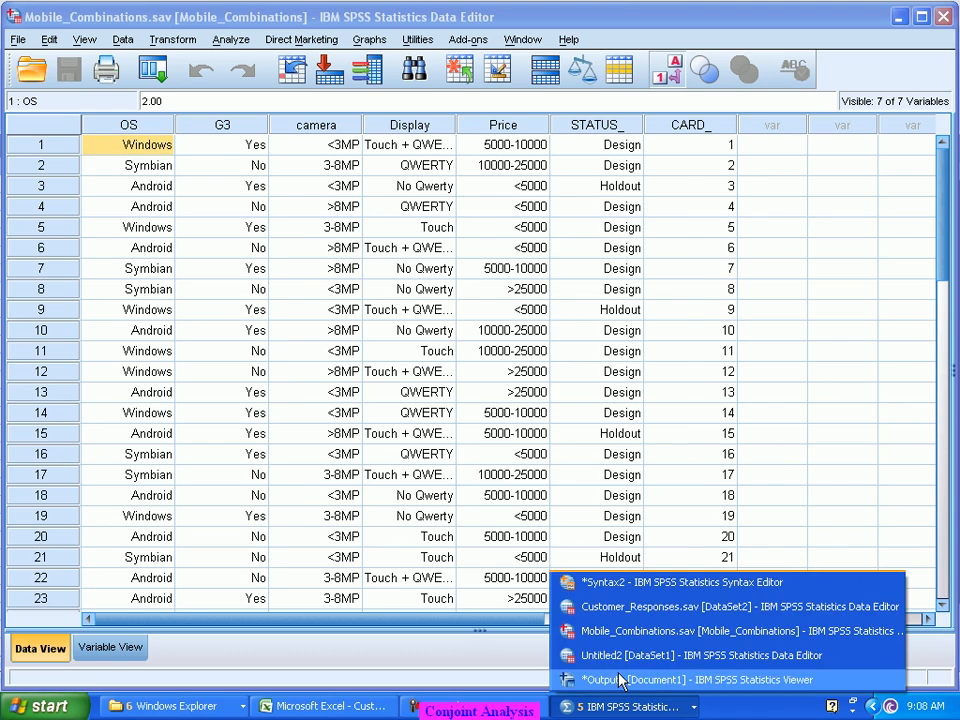
click(620, 678)
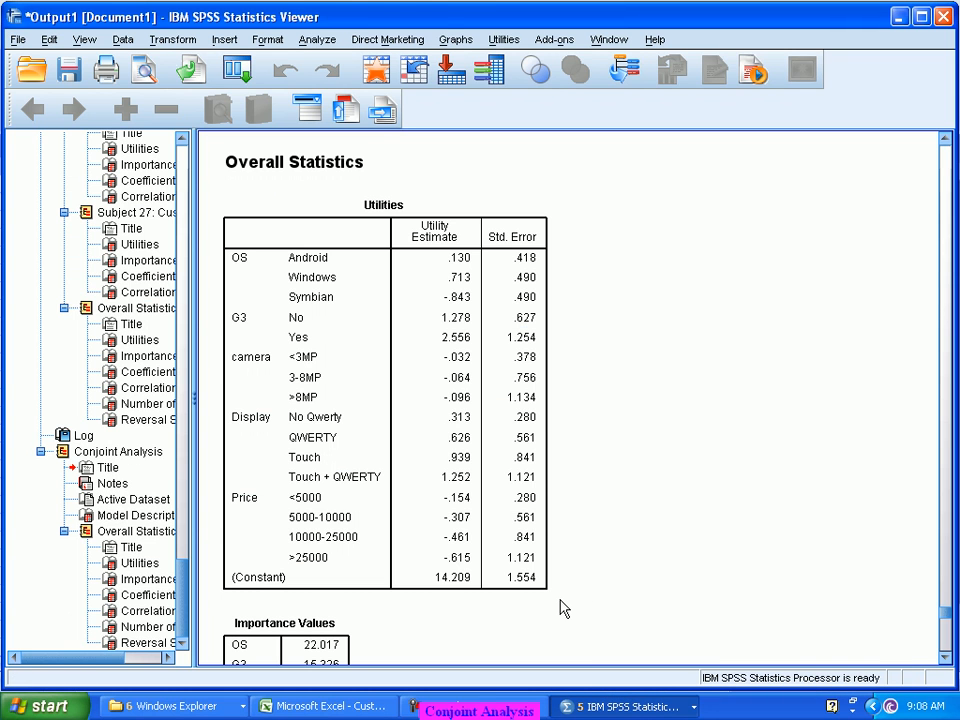
key(alt+Tab)
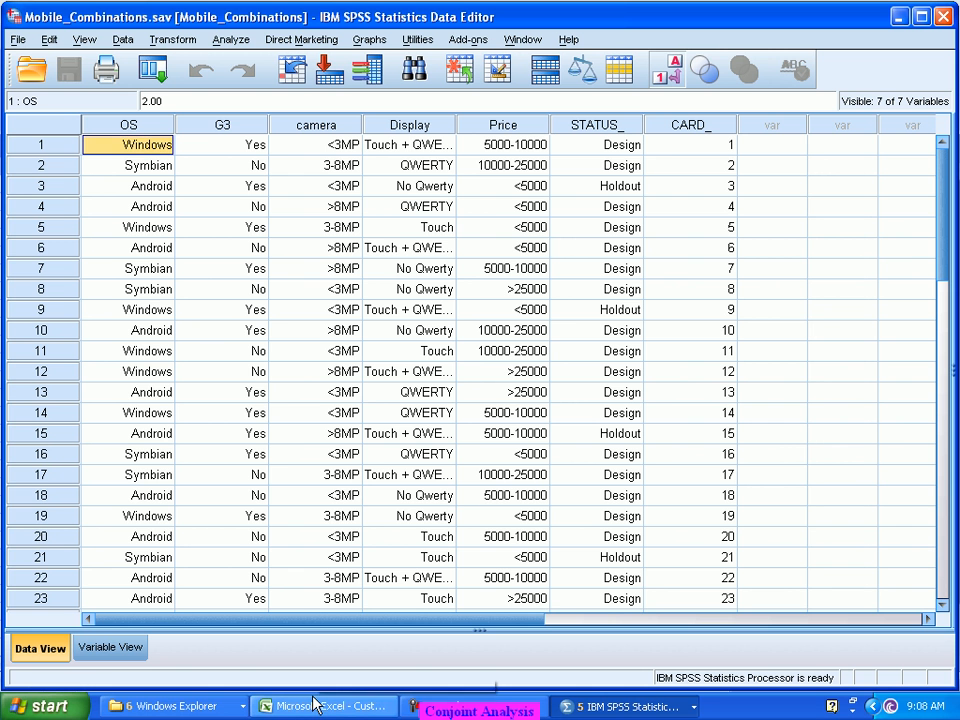
click(325, 706)
text(14.209)
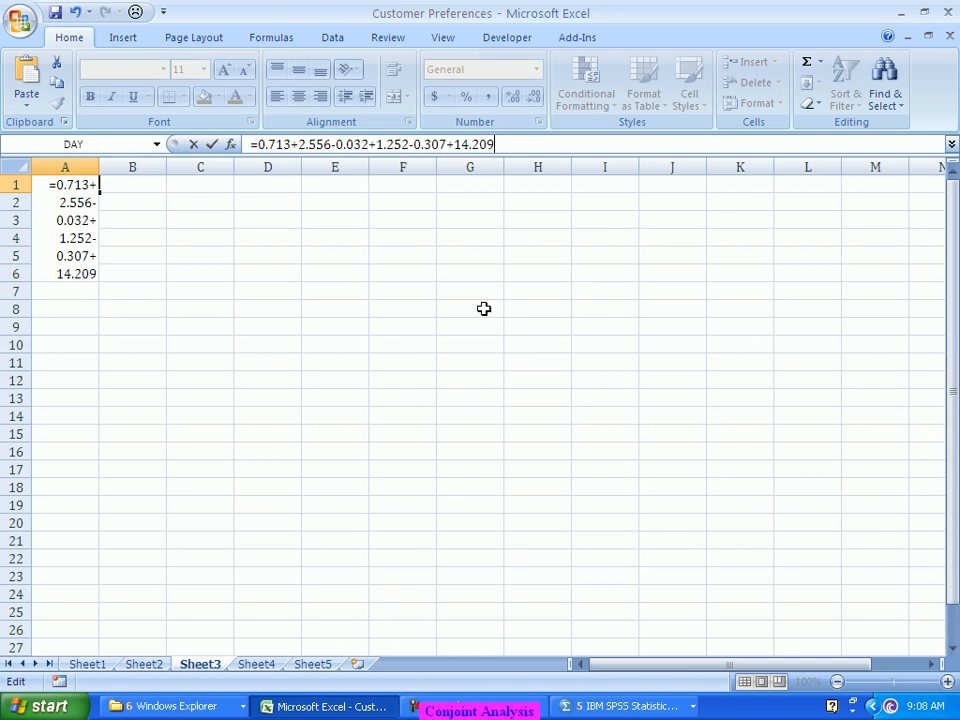
key(Return)
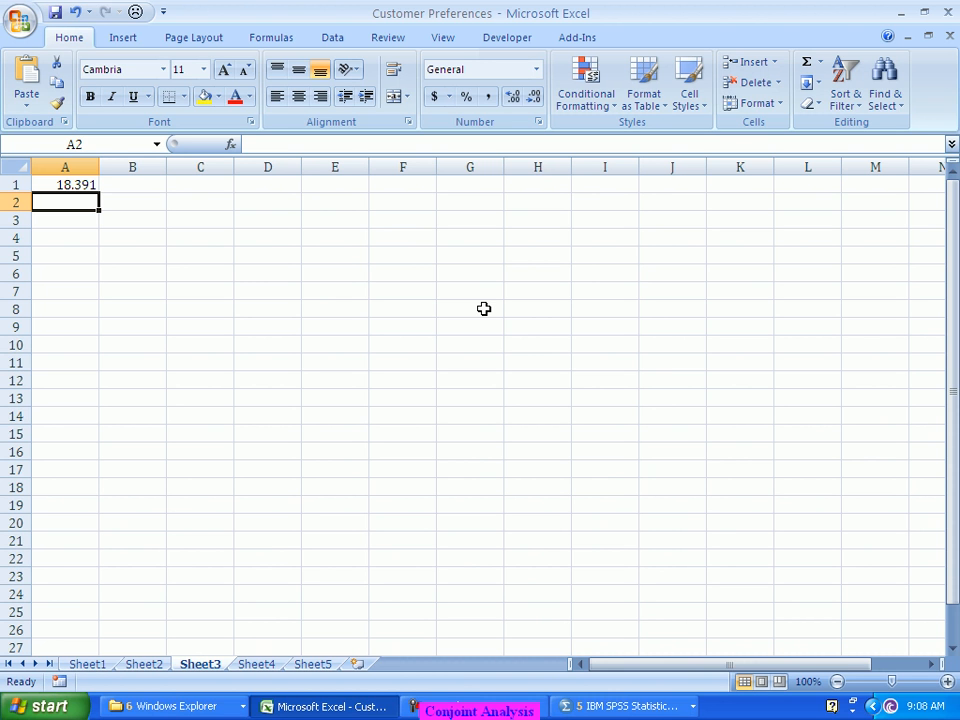
Return to the SPSS output and examine the averaged importance values of the five attributes under Overall Statistics.
key(alt+Tab)
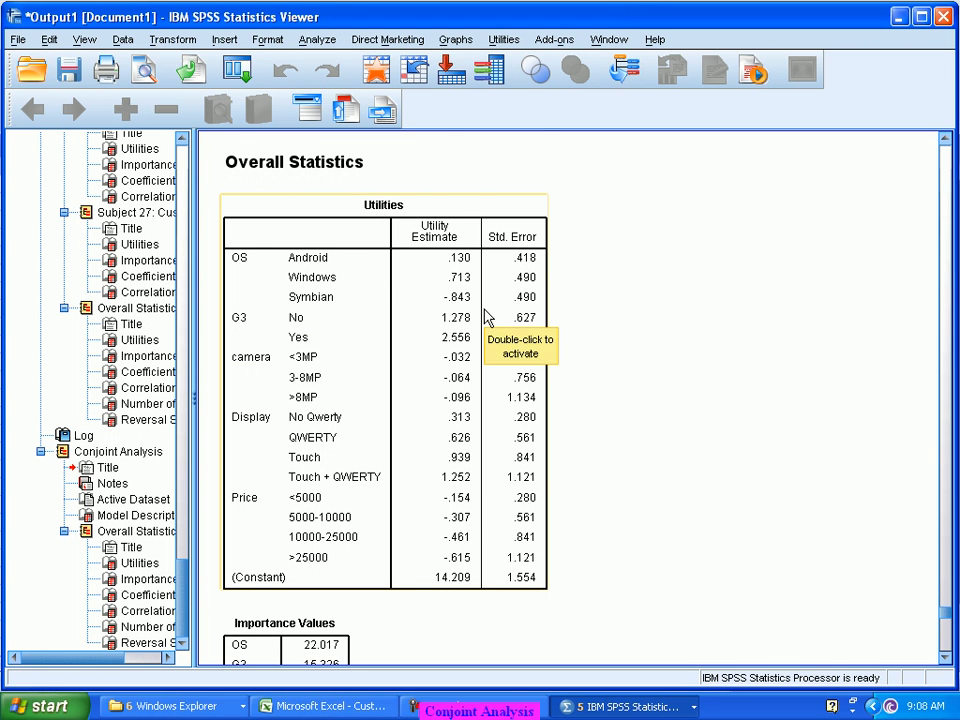
scroll(480, 318, down, 5)
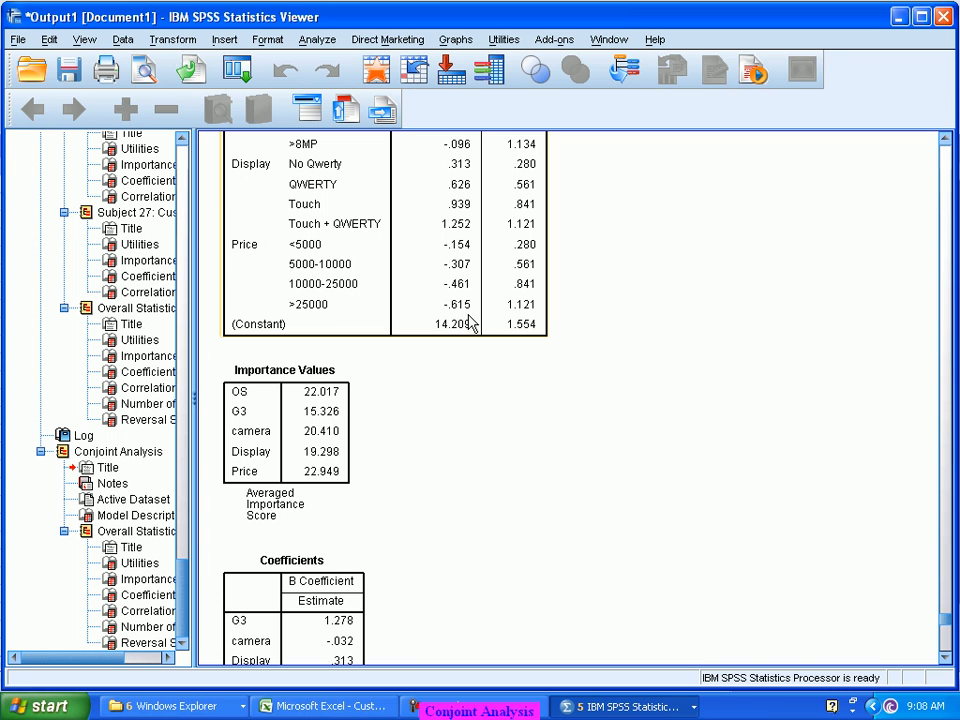
scroll(424, 358, down, 3)
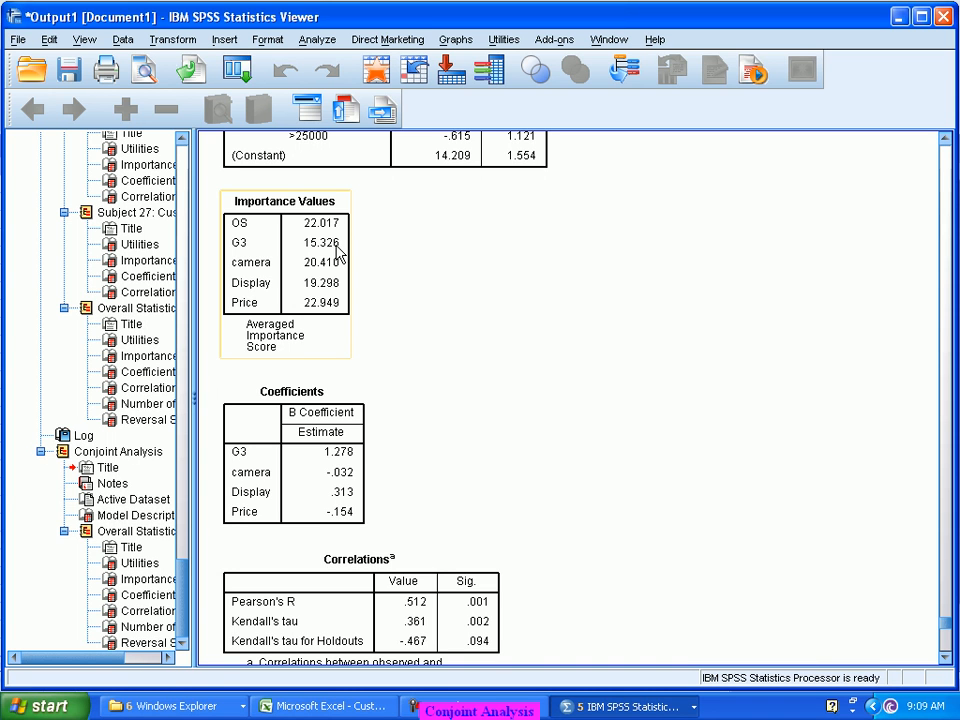
click(399, 285)
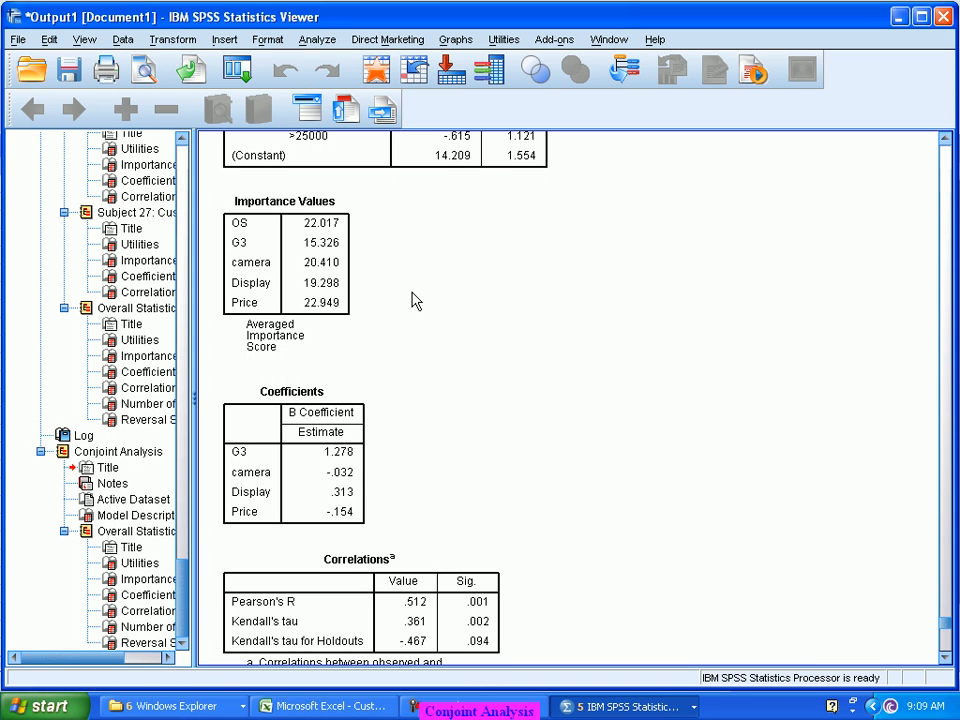
Examine the overall importance values, the B coefficients and the Pearson's R and Kendall's tau correlations in the summary output.
click(328, 223)
scroll(421, 305, down, 4)
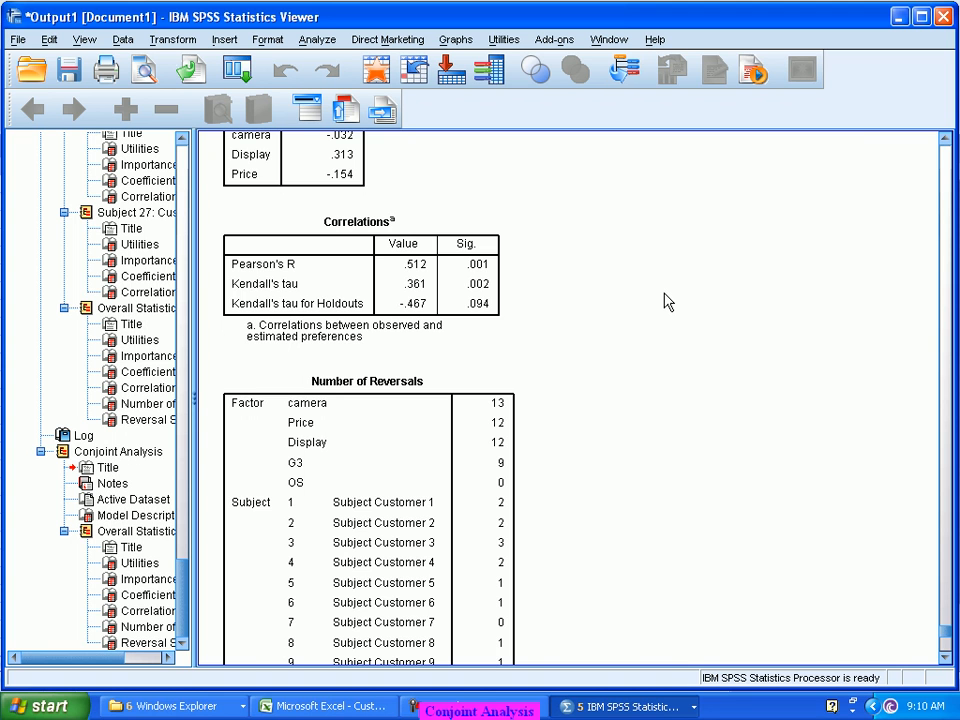
scroll(660, 305, up, 5)
scroll(655, 307, up, 2)
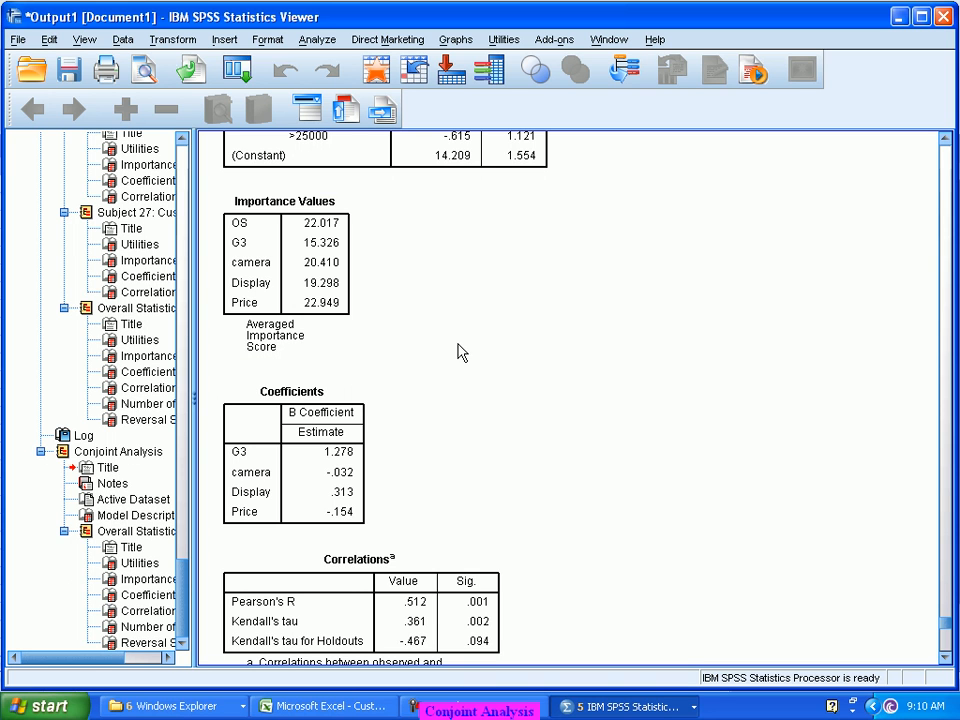
scroll(455, 352, down, 3)
scroll(455, 352, down, 2)
scroll(447, 357, down, 2)
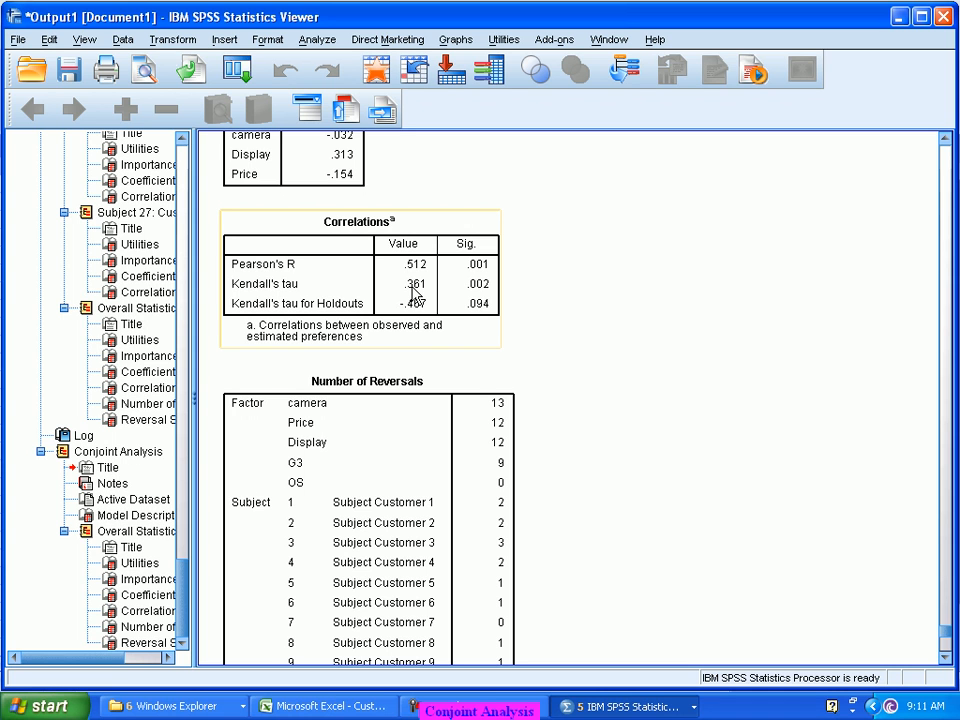
Examine the Number of Reversals table by factor and by subject, down to the Reversal Summary.
scroll(403, 298, down, 3)
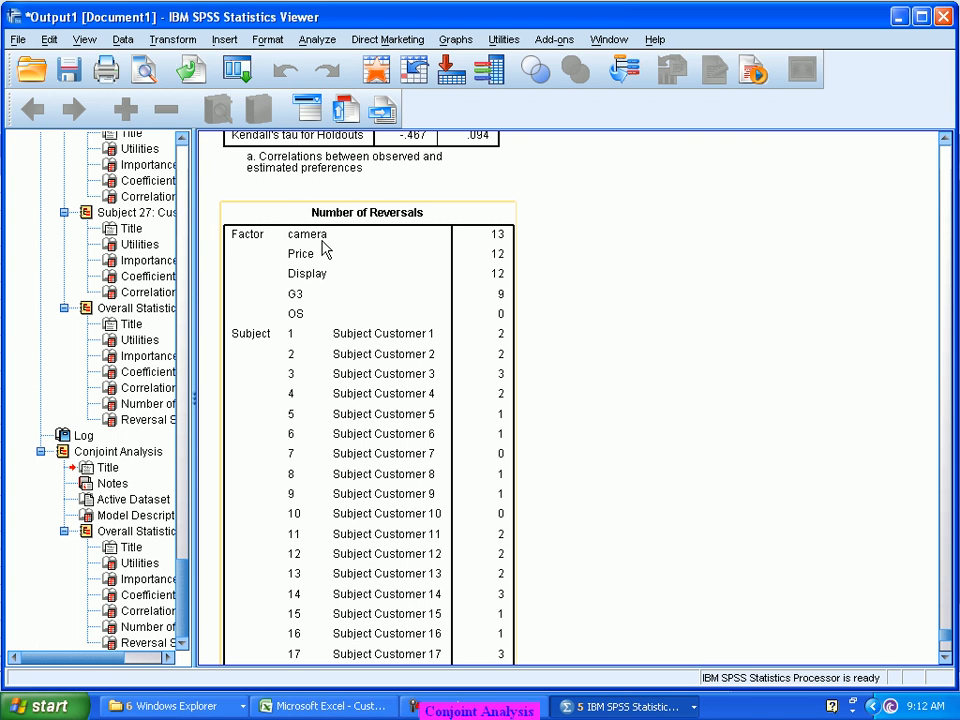
scroll(326, 258, down, 2)
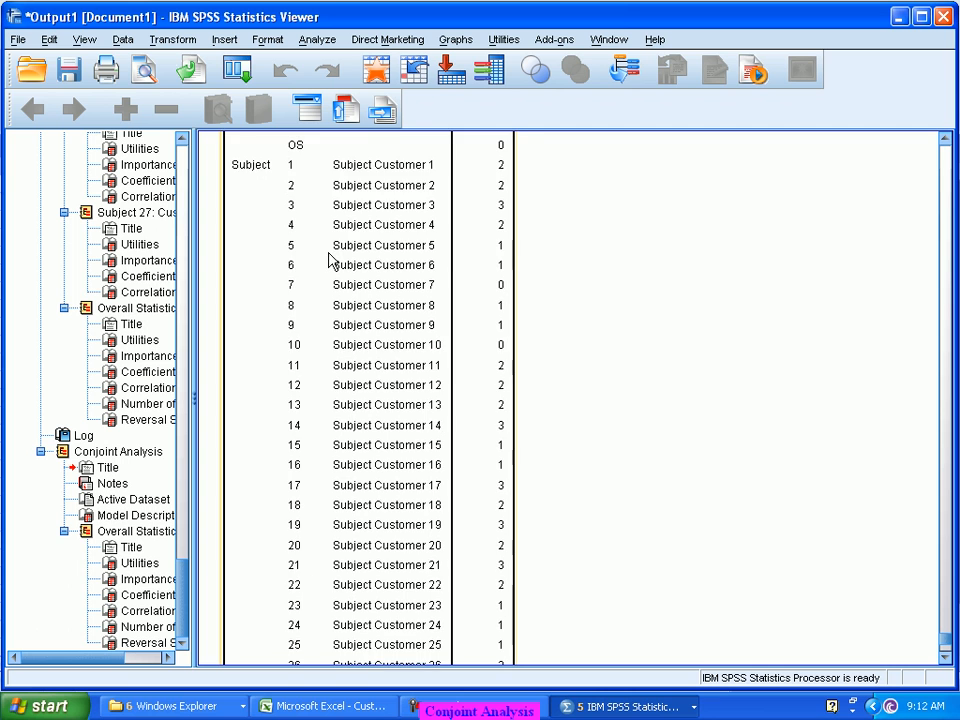
scroll(326, 260, up, 1)
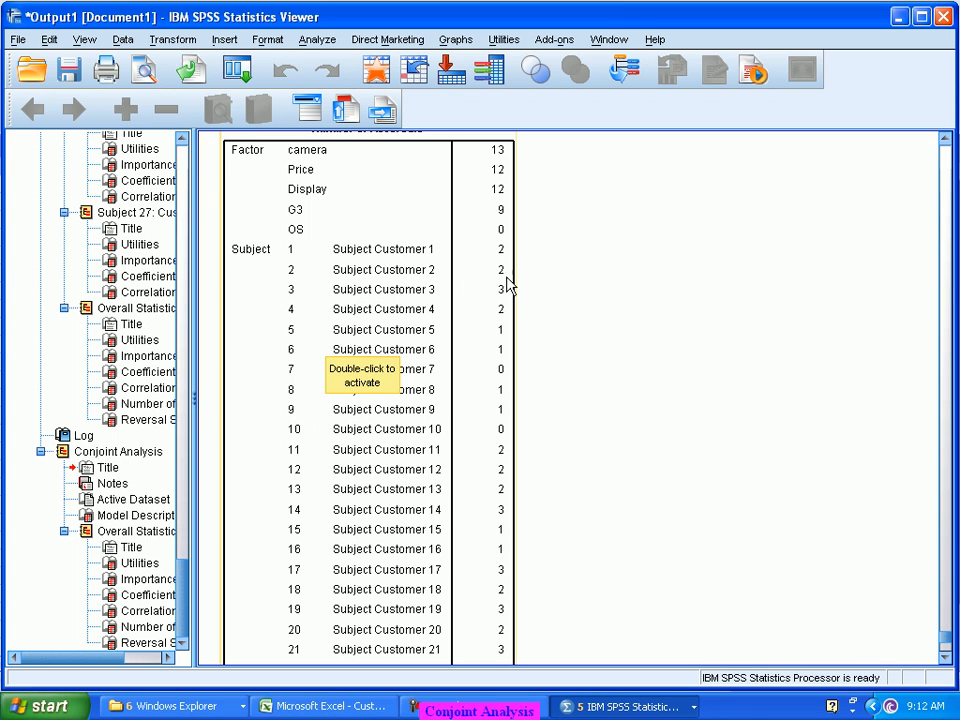
scroll(495, 291, down, 2)
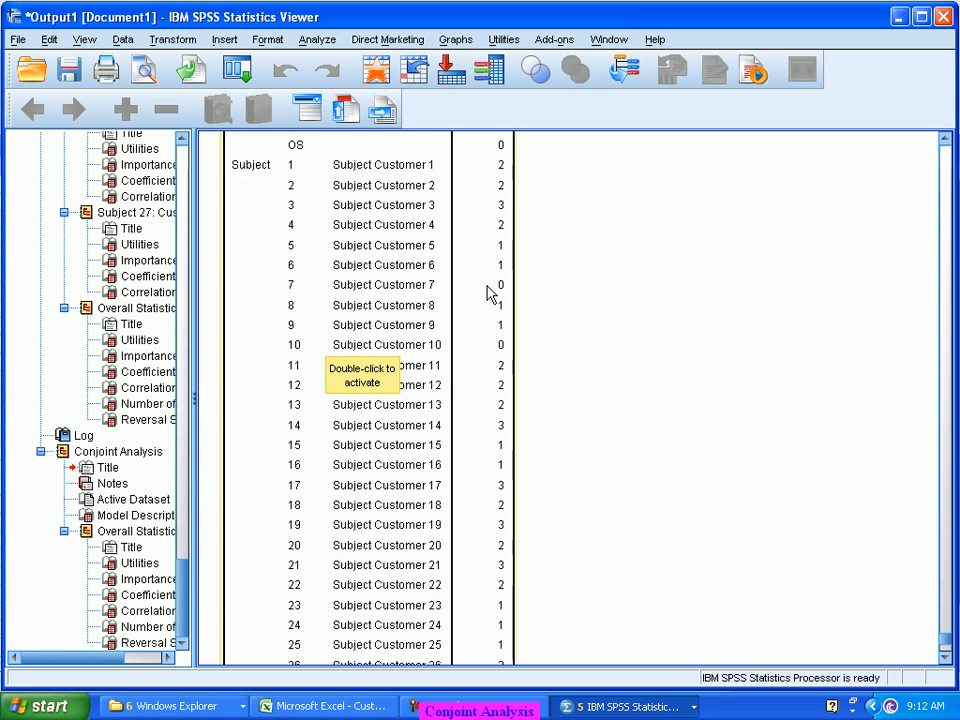
scroll(488, 293, down, 3)
scroll(482, 295, up, 2)
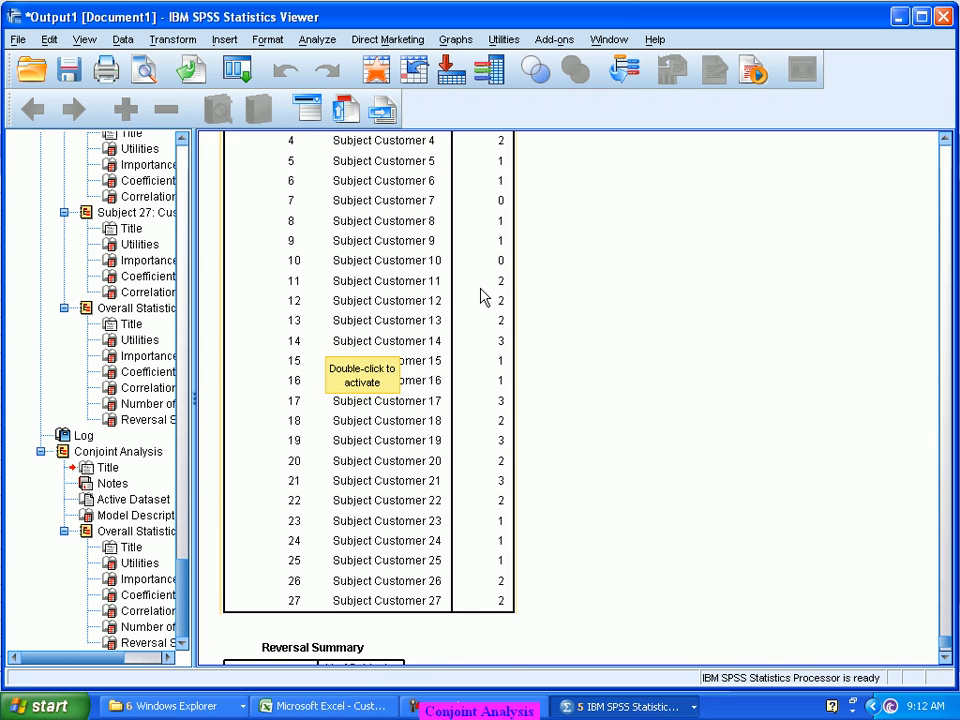
scroll(481, 296, up, 4)
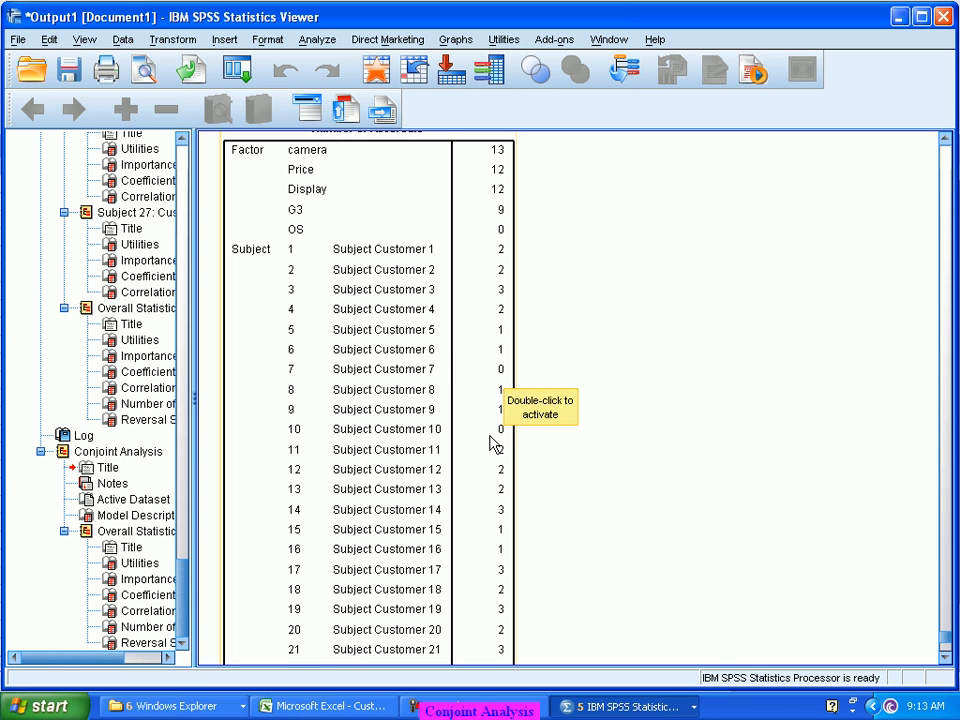
scroll(558, 408, down, 5)
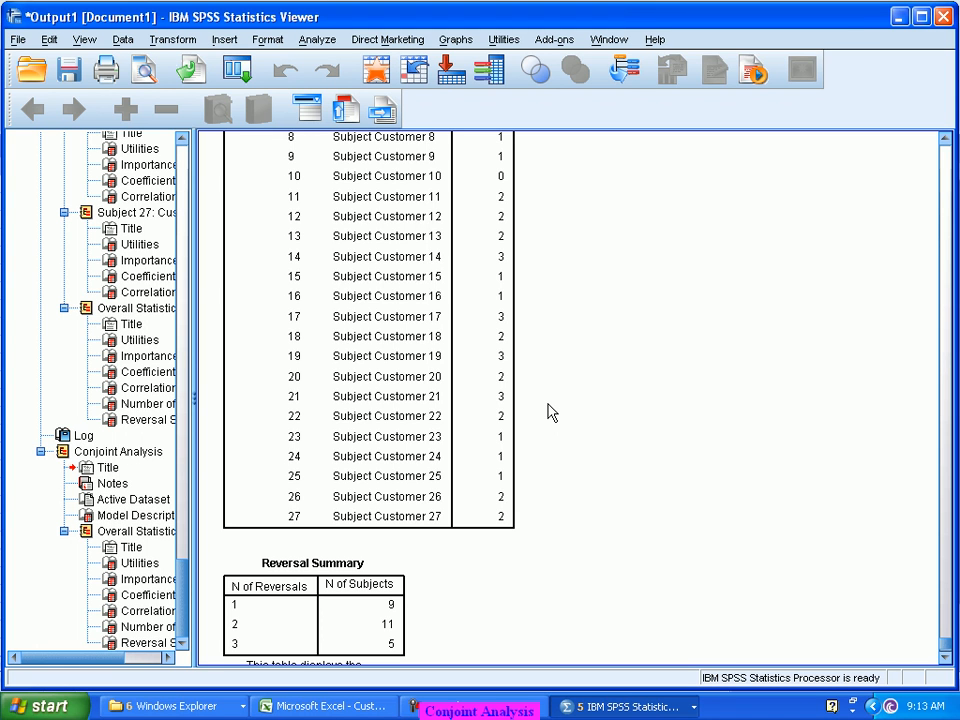
Go back to the Subject 27 results and review that customer's utilities, importance values, coefficients and correlations.
scroll(549, 413, up, 10)
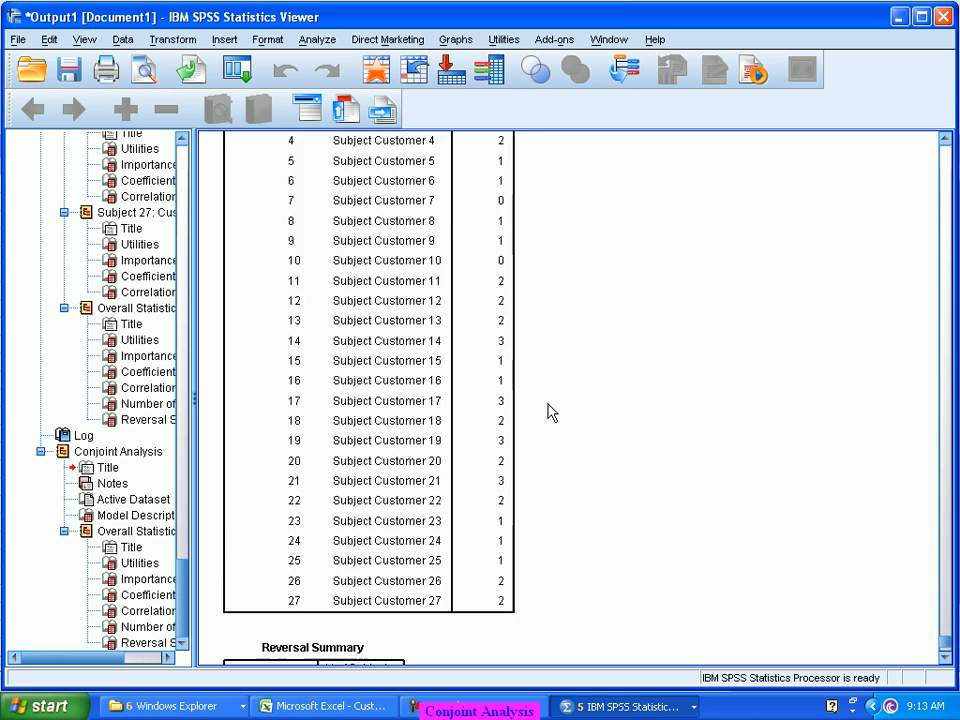
scroll(549, 413, up, 2)
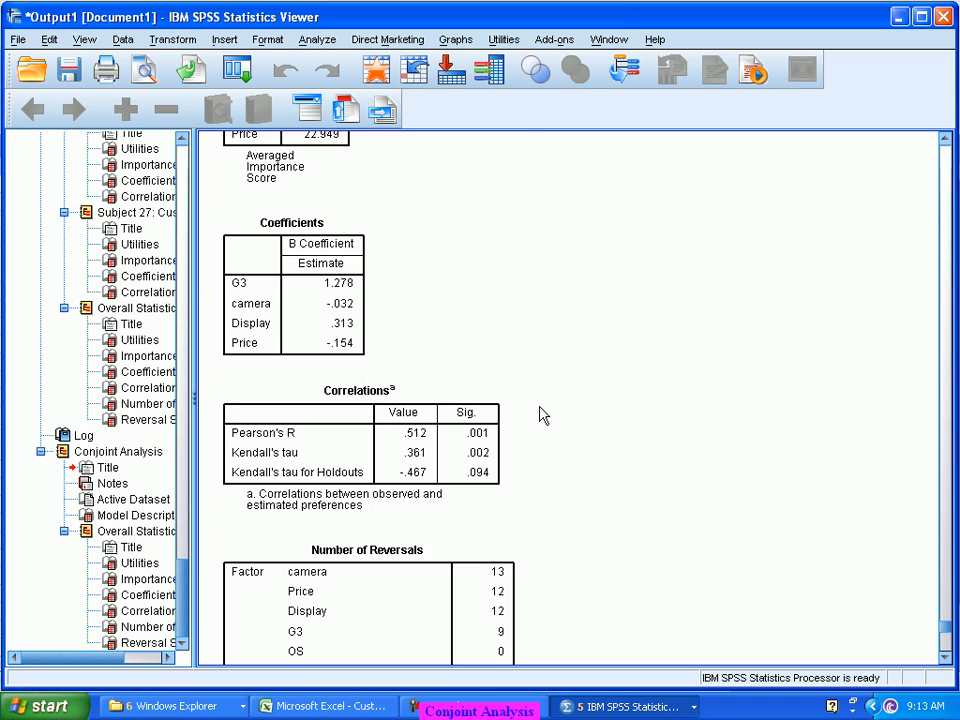
scroll(540, 415, up, 12)
scroll(540, 415, up, 13)
scroll(540, 415, up, 12)
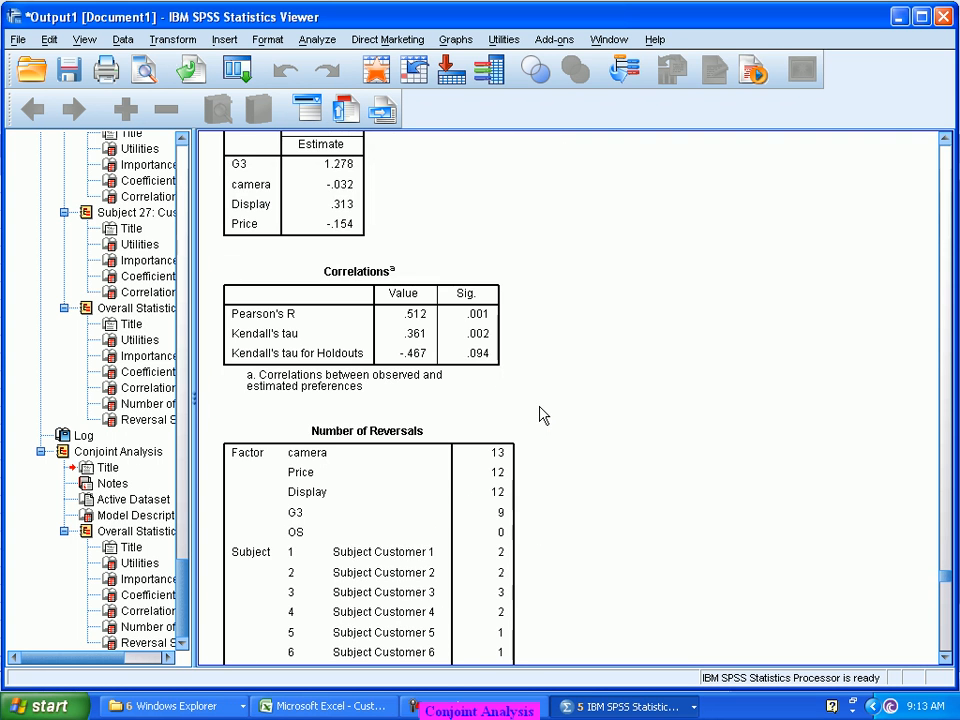
scroll(540, 415, up, 12)
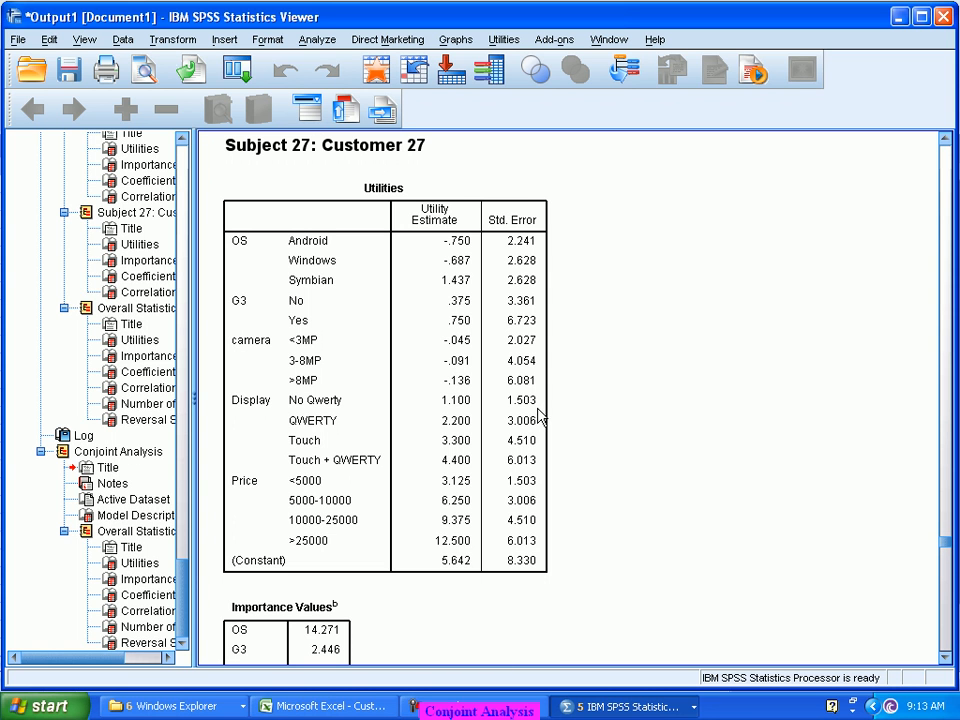
scroll(540, 415, down, 3)
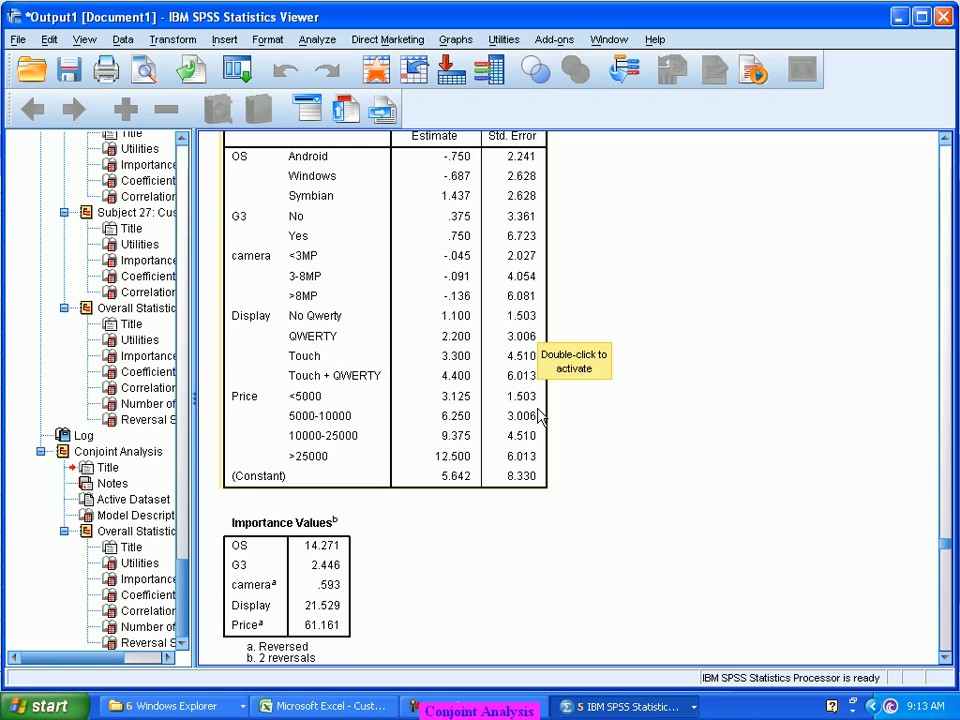
scroll(540, 415, up, 3)
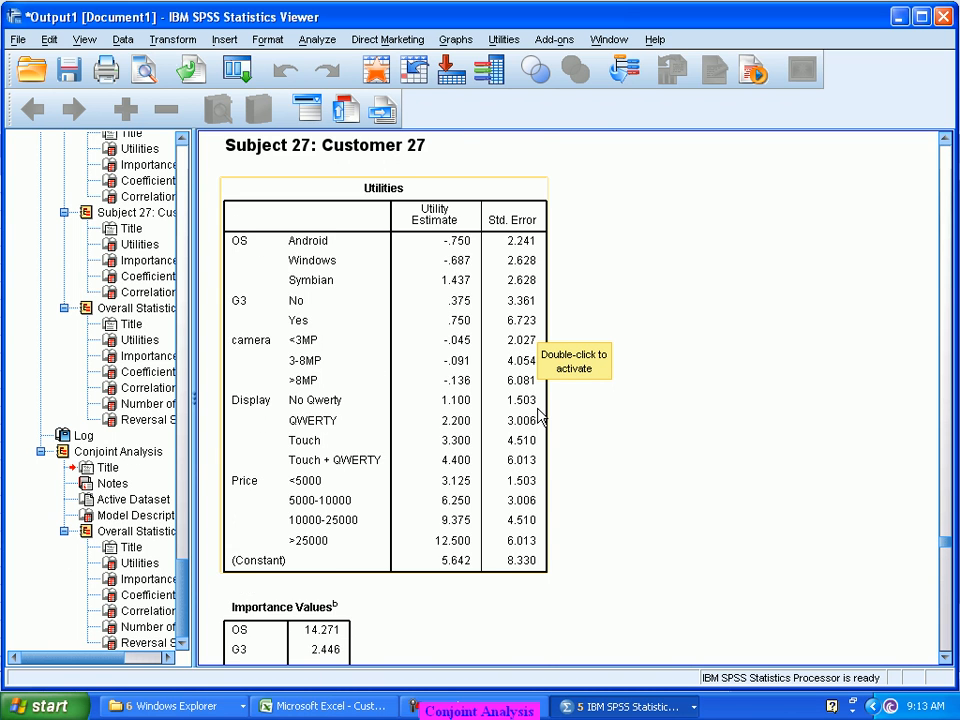
scroll(540, 415, up, 4)
scroll(536, 412, down, 4)
scroll(290, 203, up, 1)
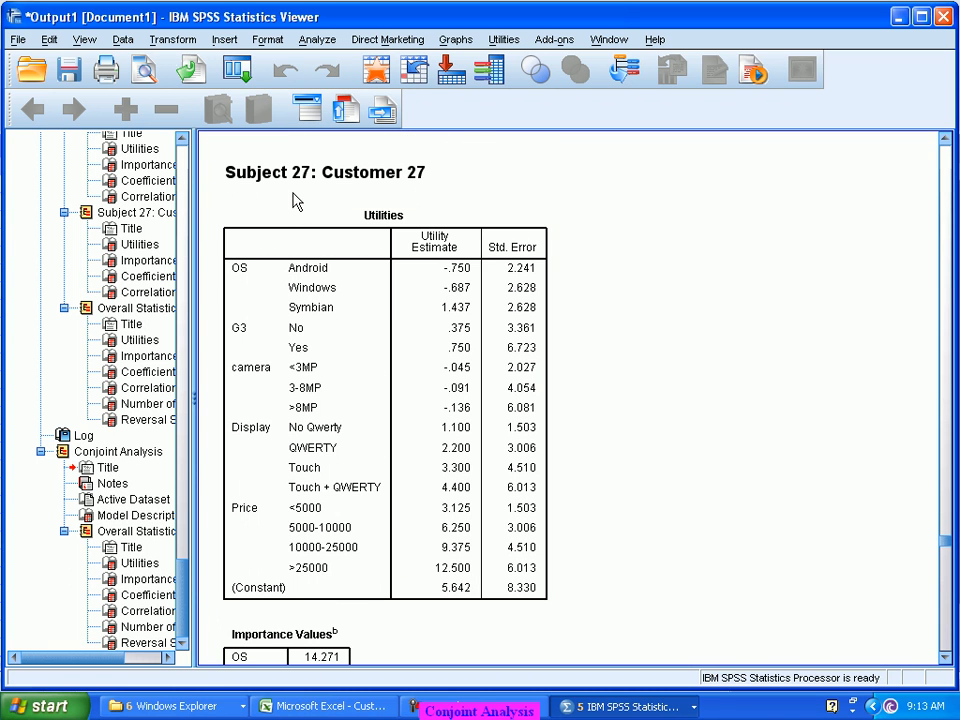
scroll(334, 261, down, 8)
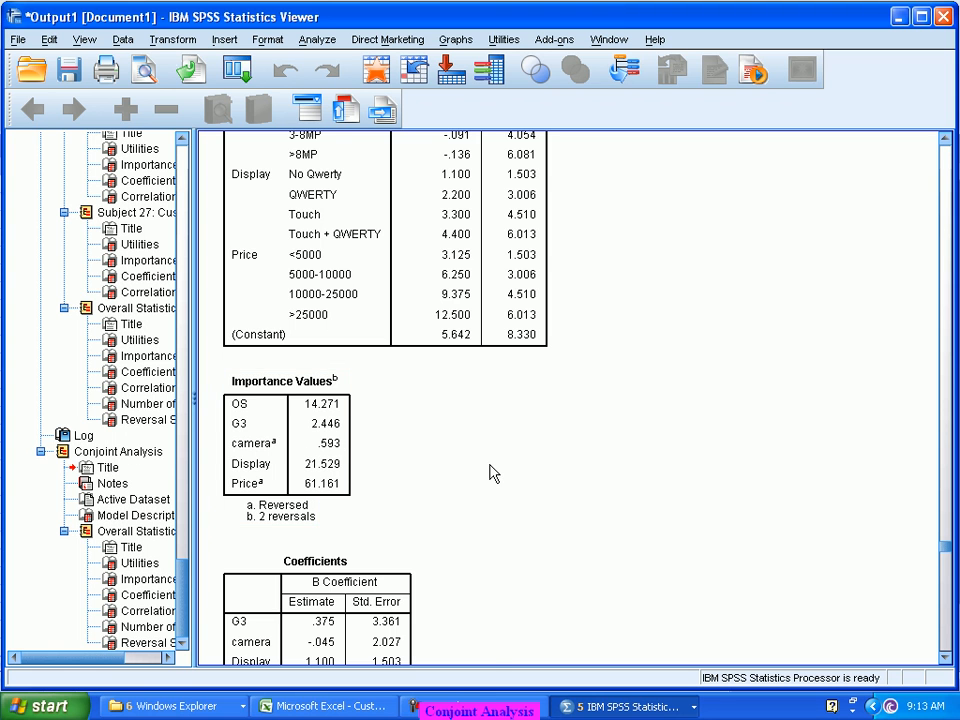
scroll(490, 472, down, 2)
scroll(490, 474, down, 2)
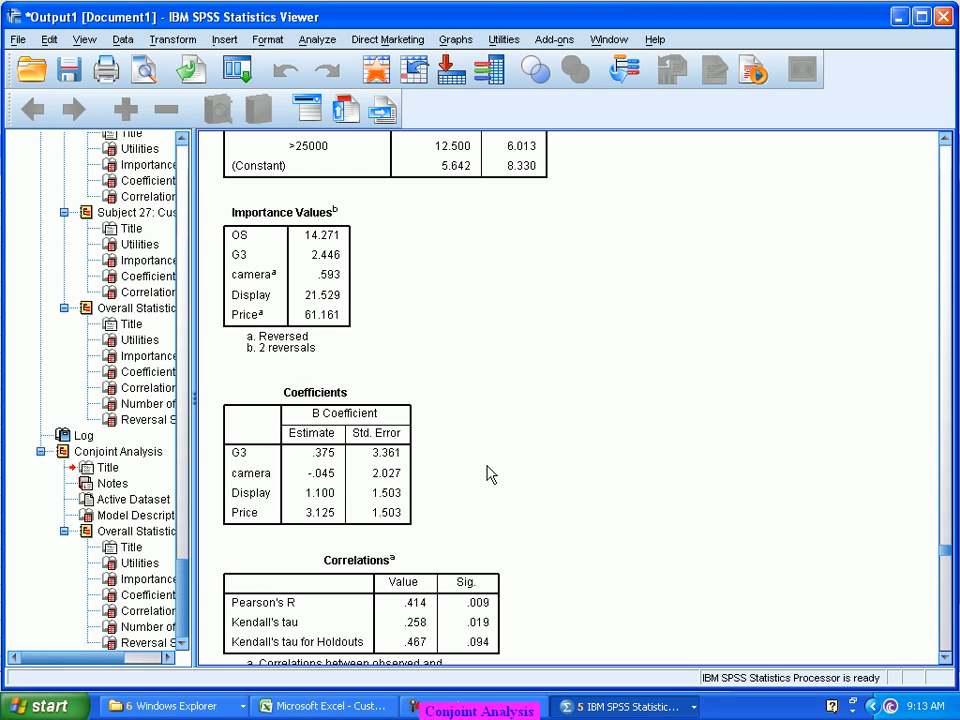
Review the individual results of Subjects 26, 25 and 24, checking the reversed attributes noted under their importance values.
scroll(486, 476, up, 20)
scroll(452, 490, up, 5)
scroll(452, 490, down, 2)
scroll(450, 491, down, 4)
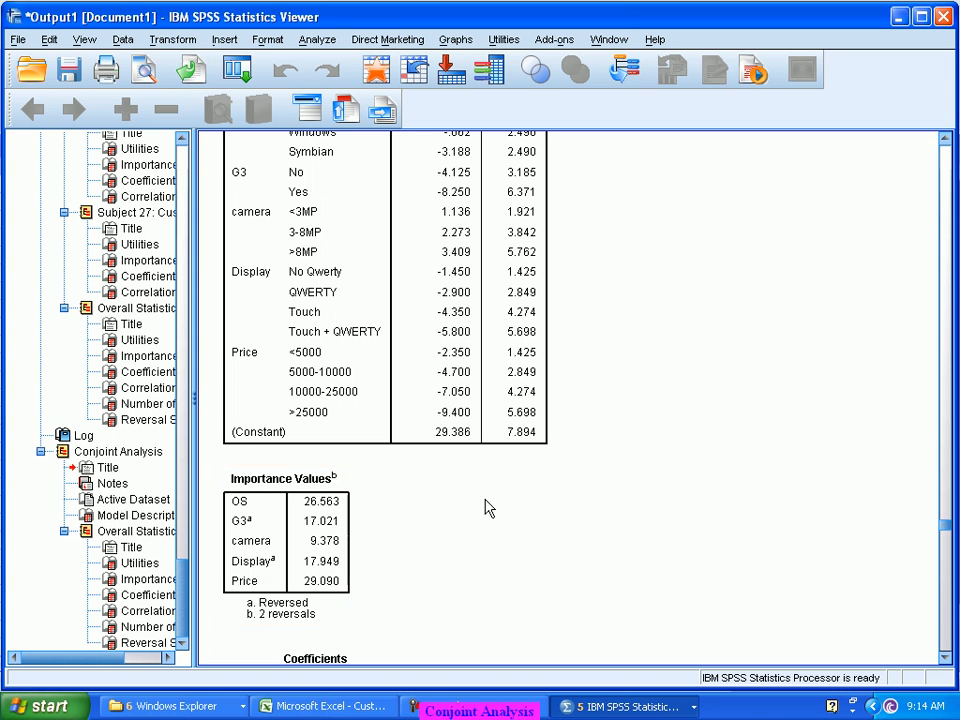
scroll(489, 508, up, 5)
scroll(489, 508, up, 10)
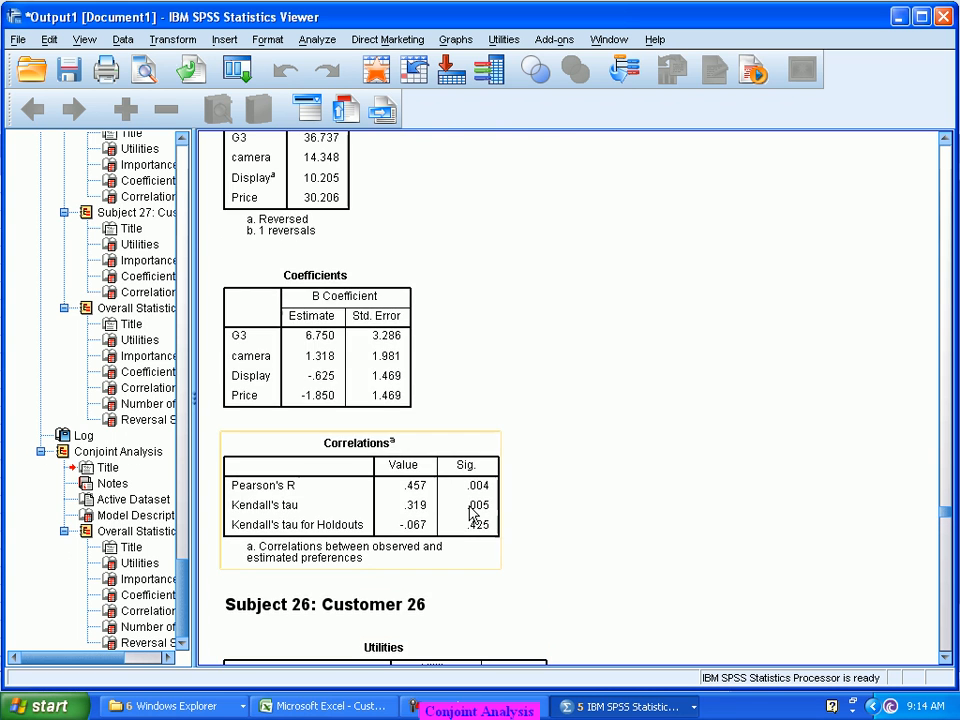
scroll(470, 515, down, 4)
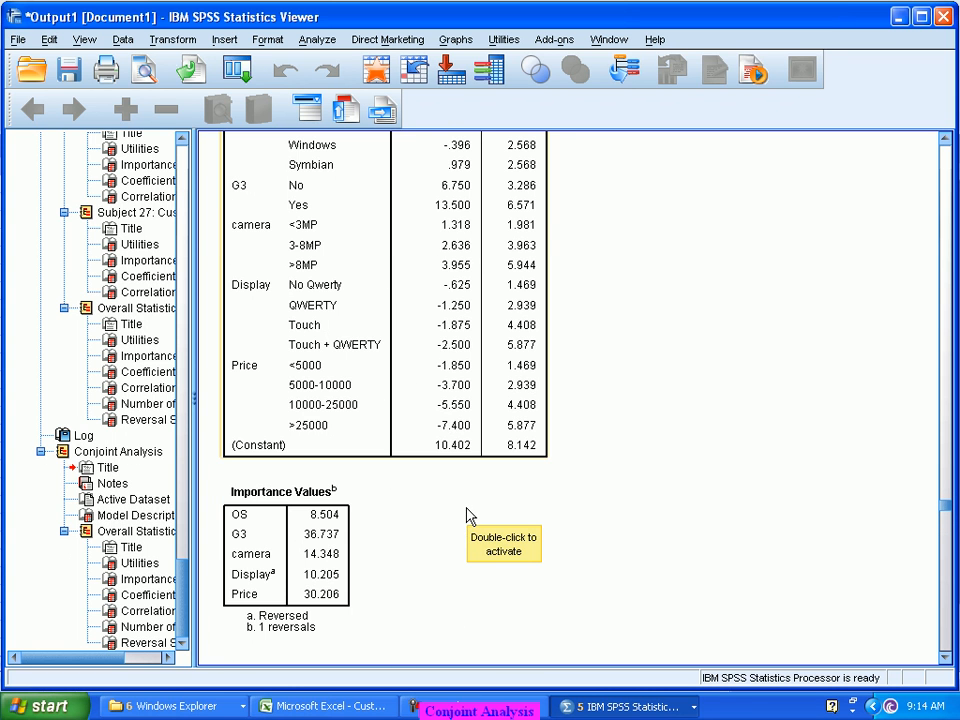
scroll(470, 515, down, 2)
scroll(470, 517, down, 2)
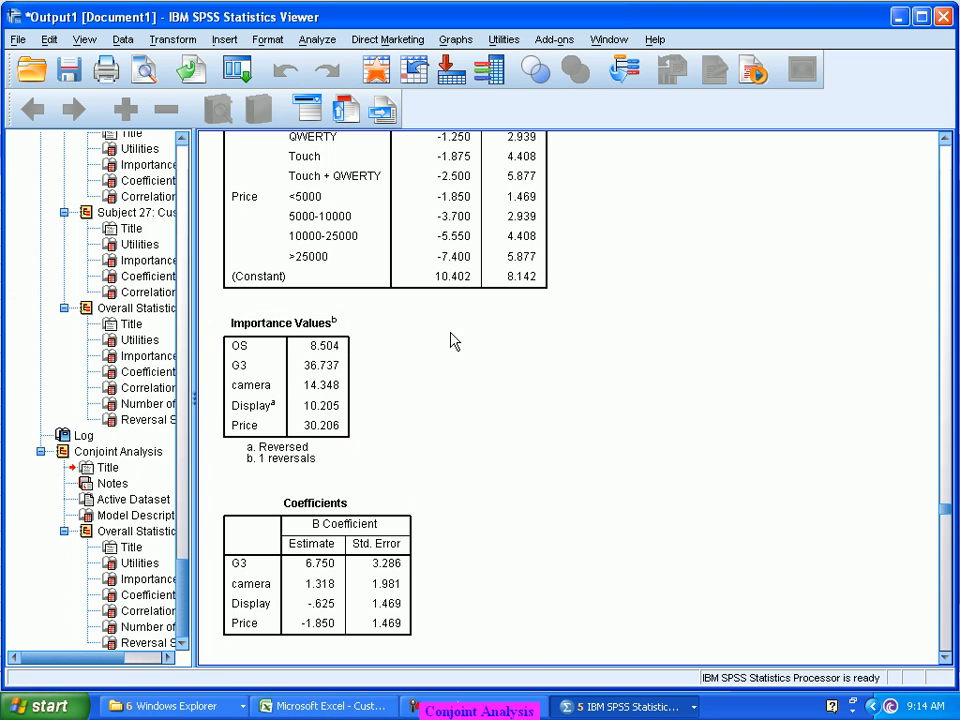
scroll(439, 343, up, 10)
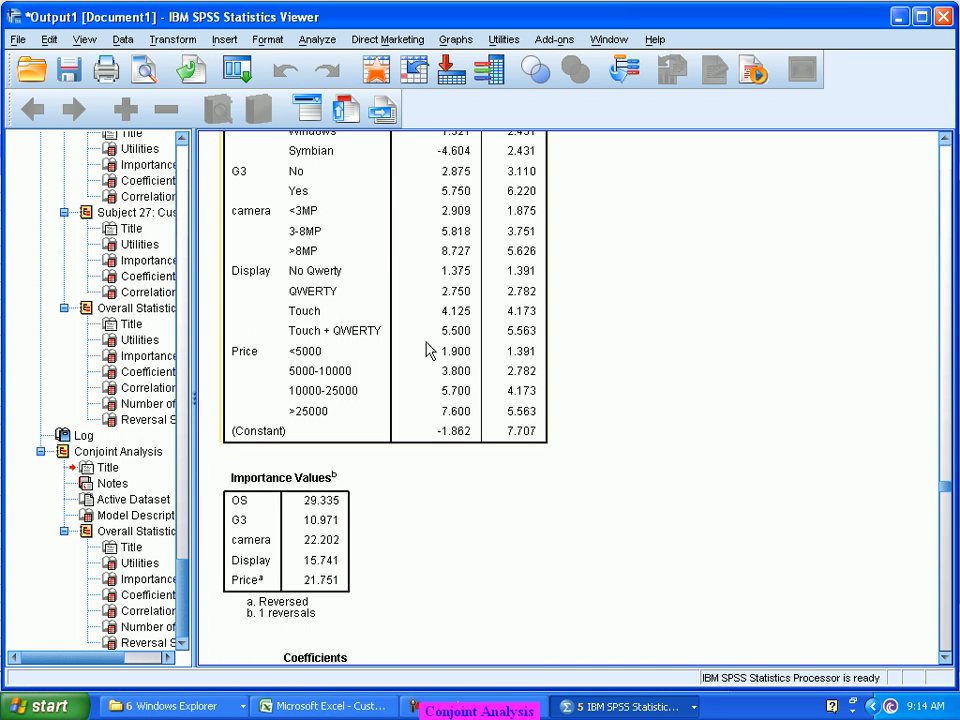
scroll(430, 349, up, 3)
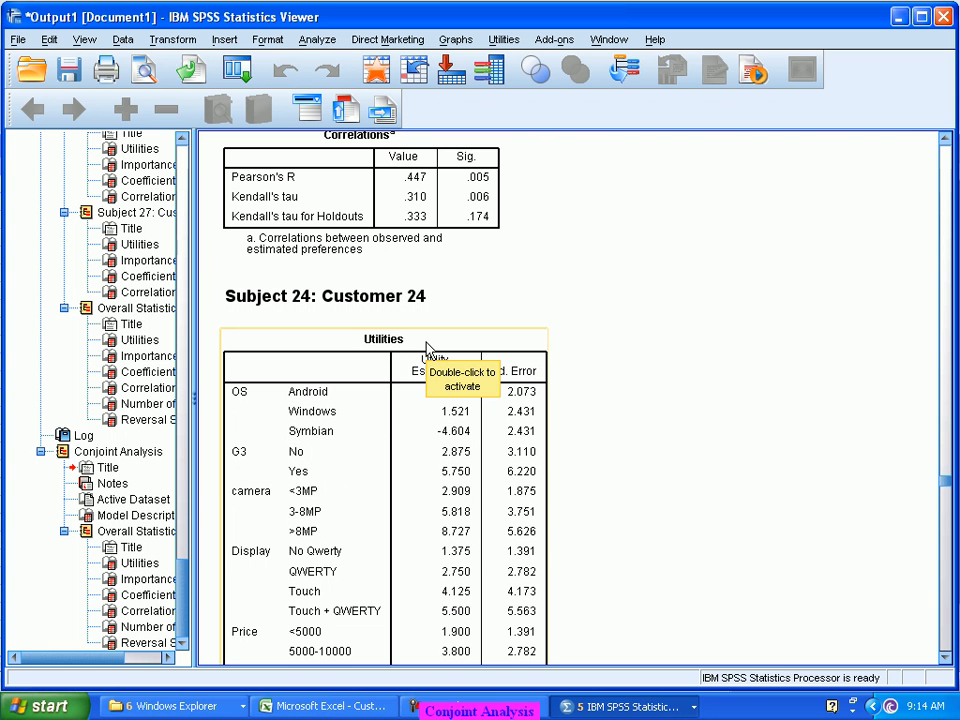
Return to the summary-only conjoint output and recheck its overall utilities, averaged importance values and correlations.
scroll(427, 348, down, 20)
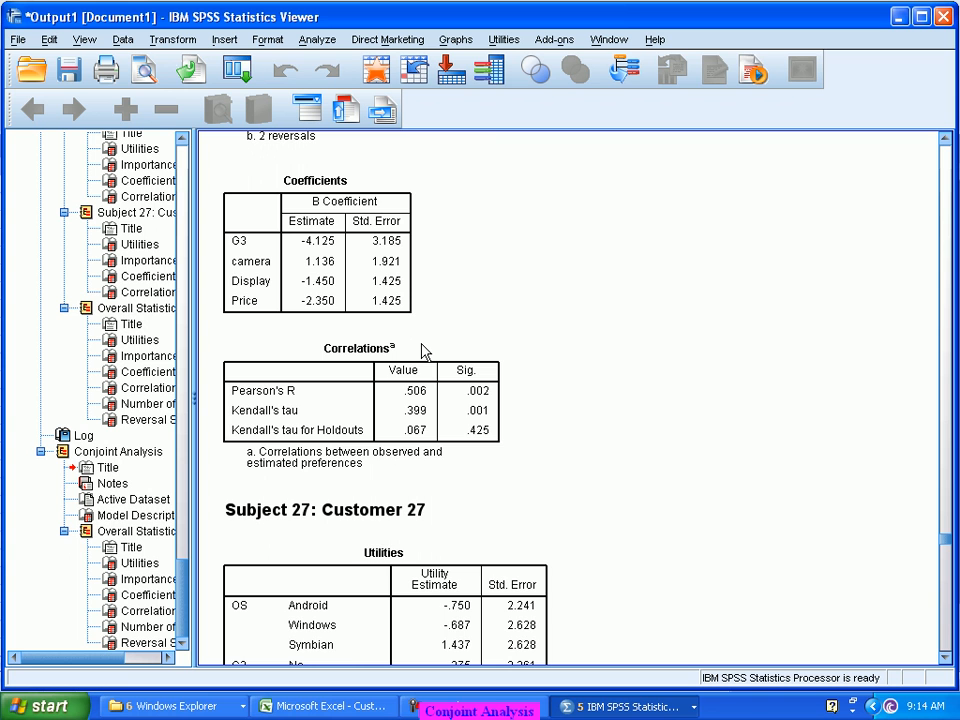
scroll(422, 350, down, 20)
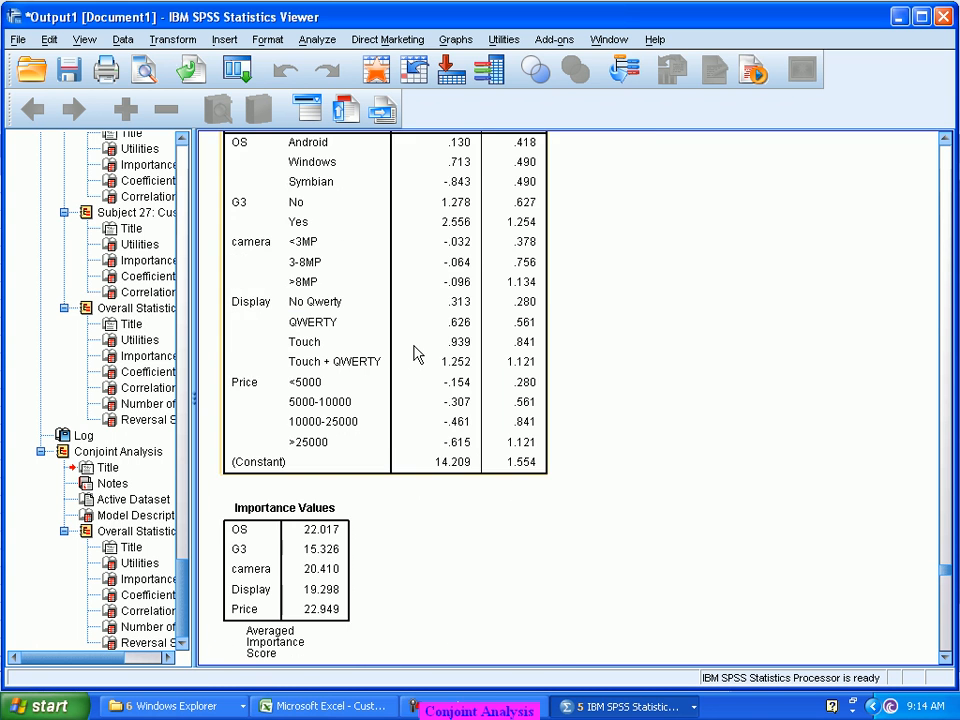
scroll(415, 355, down, 15)
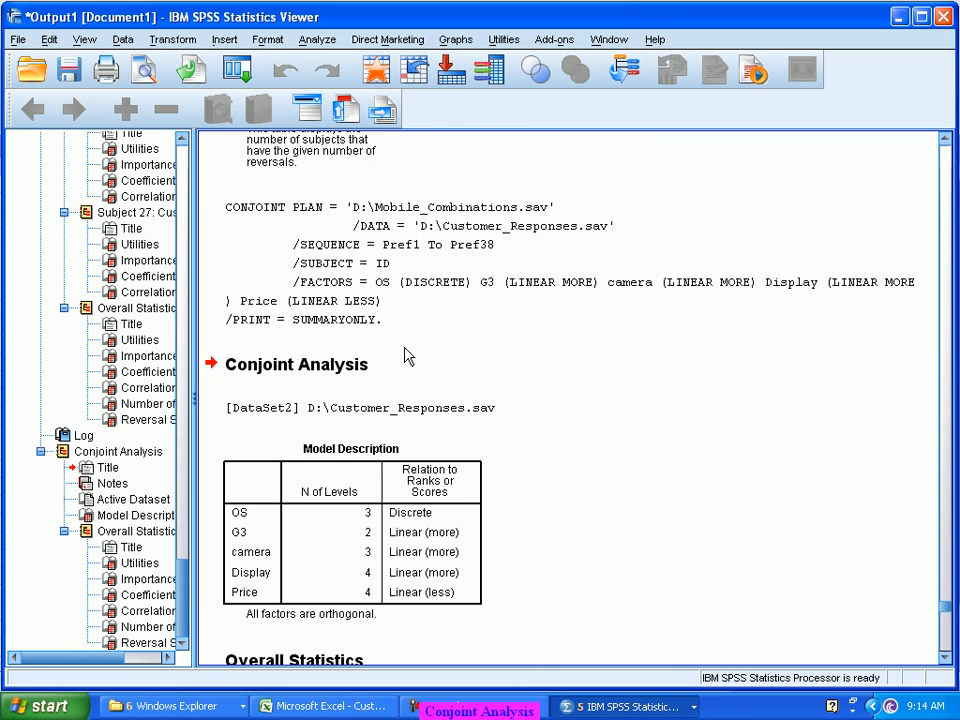
scroll(406, 356, down, 12)
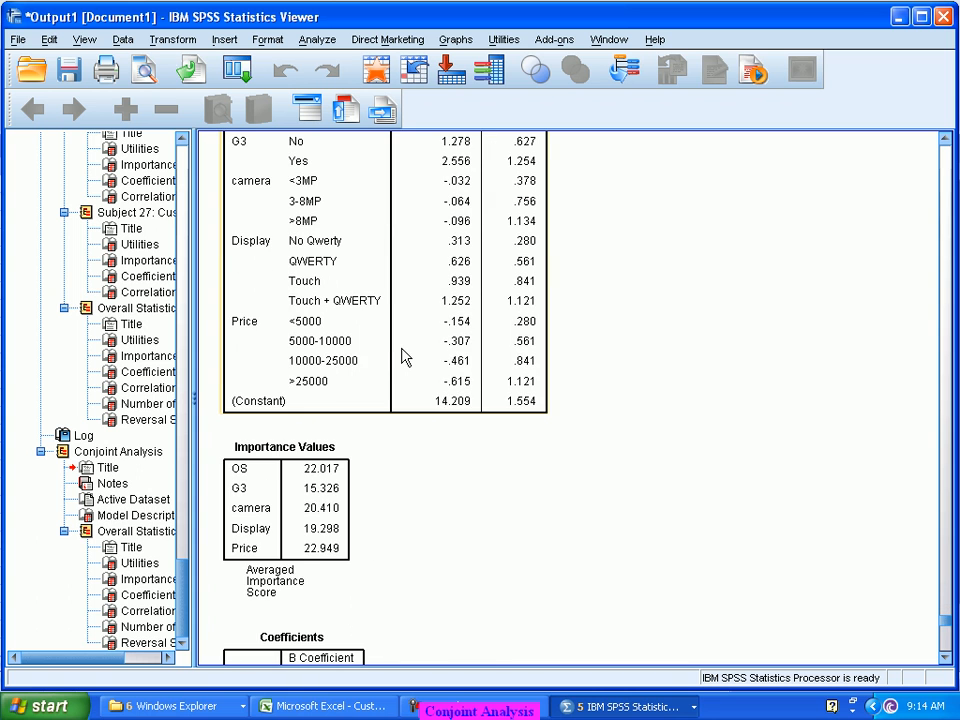
scroll(405, 357, down, 2)
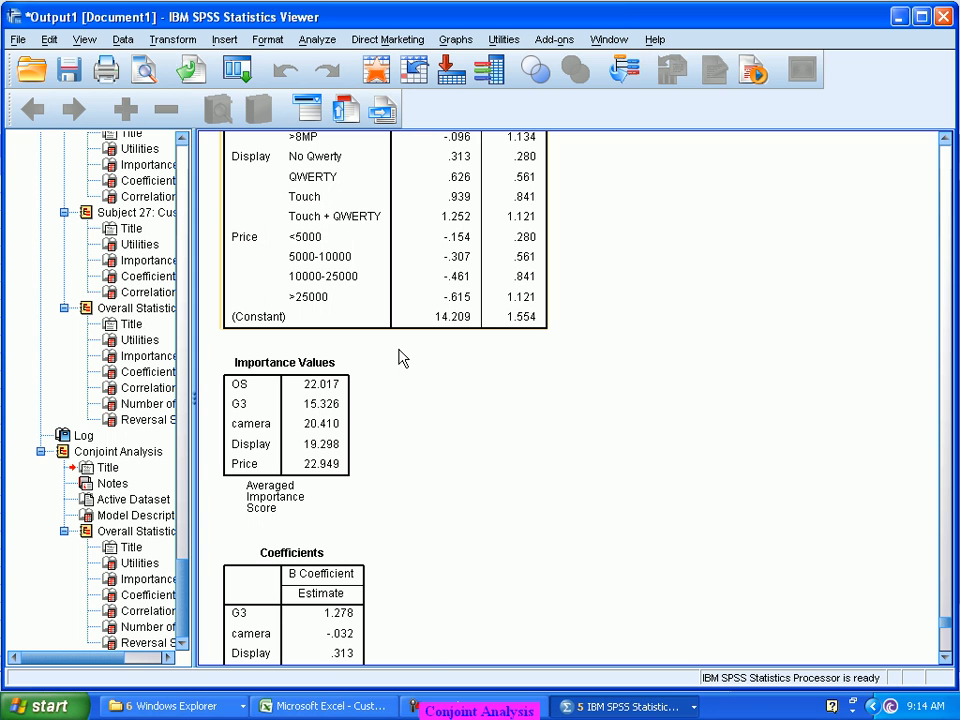
scroll(400, 358, down, 7)
scroll(398, 355, down, 3)
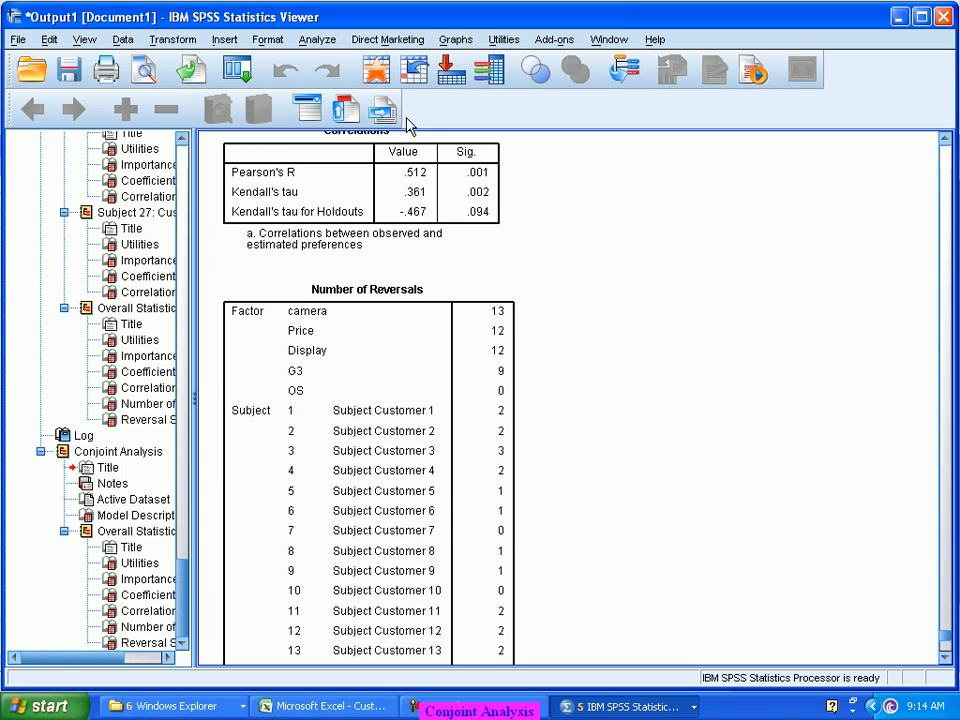
click(400, 175)
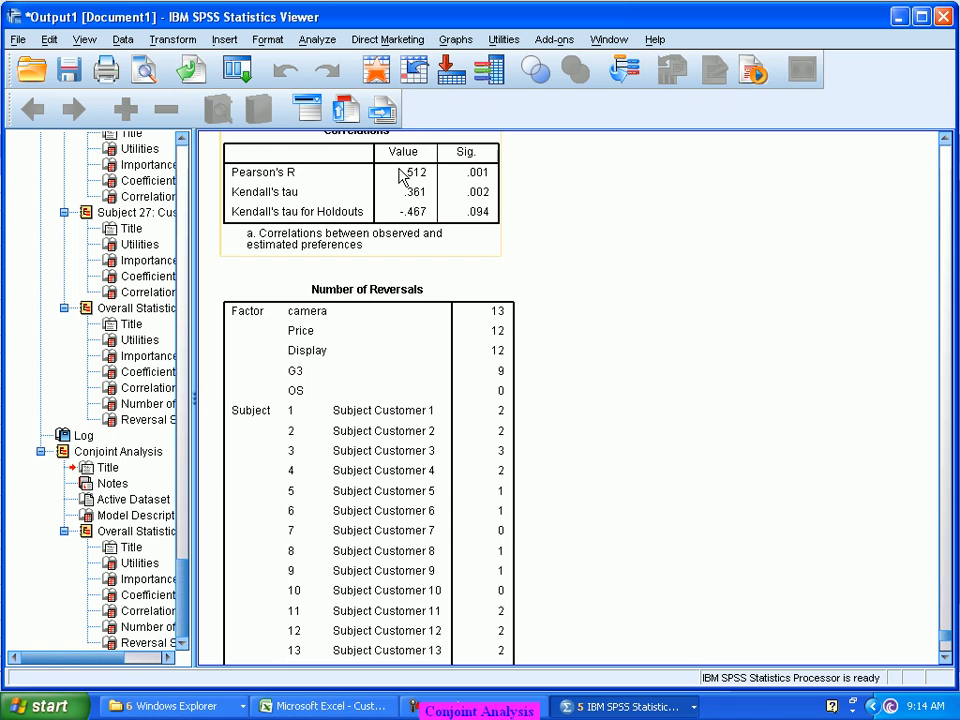
Recheck the reversals per factor and subject, and finish at the Reversal Summary at the end of the output.
scroll(519, 274, down, 3)
click(512, 279)
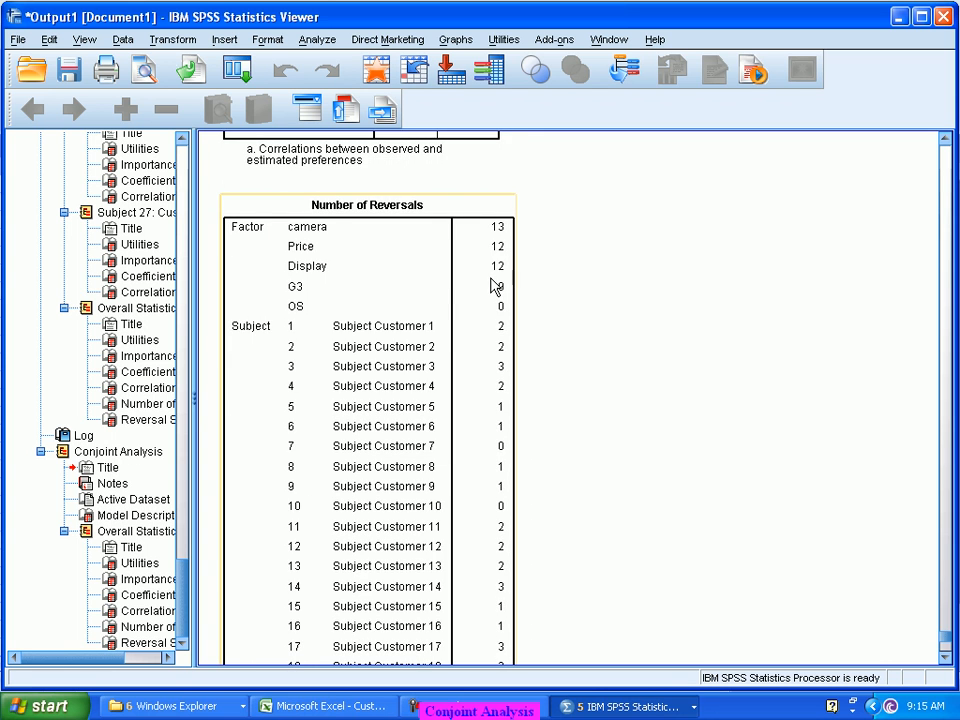
scroll(493, 285, down, 6)
scroll(472, 293, up, 3)
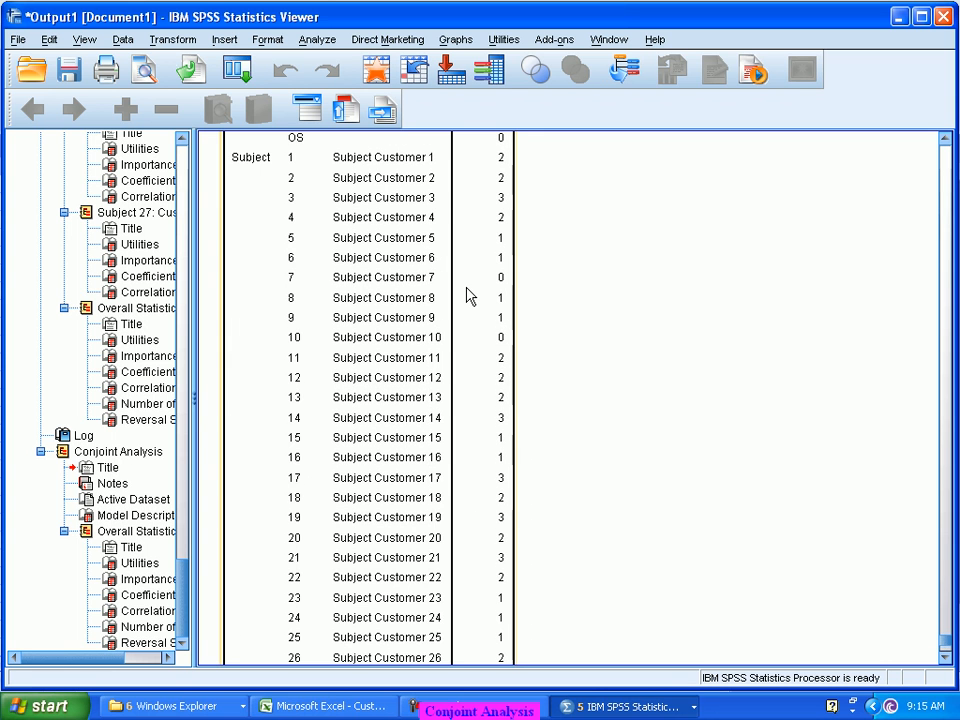
scroll(465, 296, down, 3)
scroll(463, 297, down, 2)
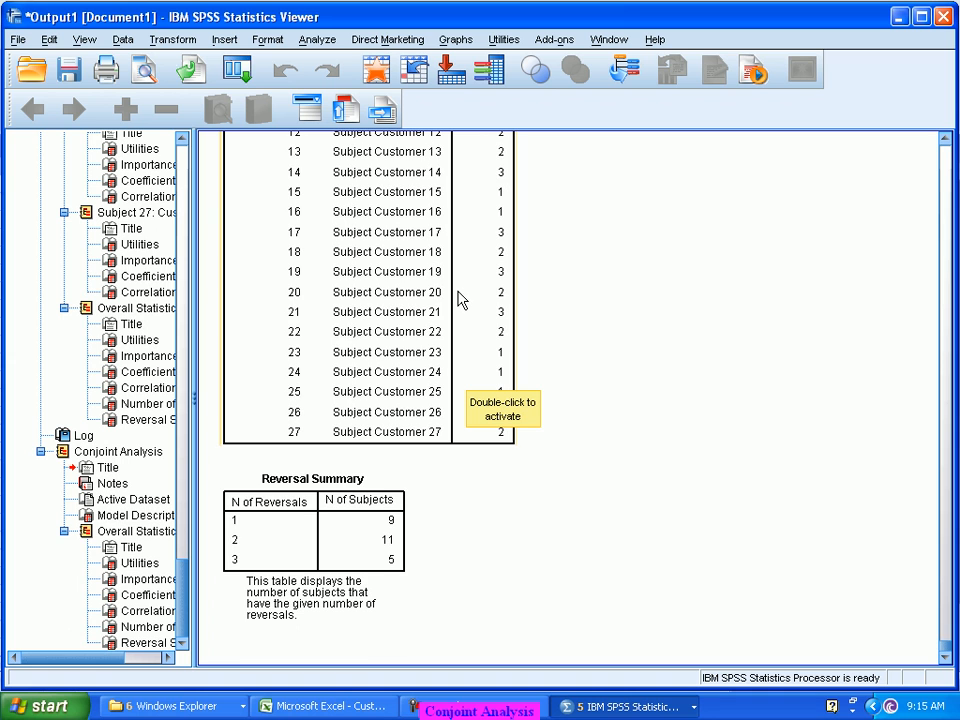